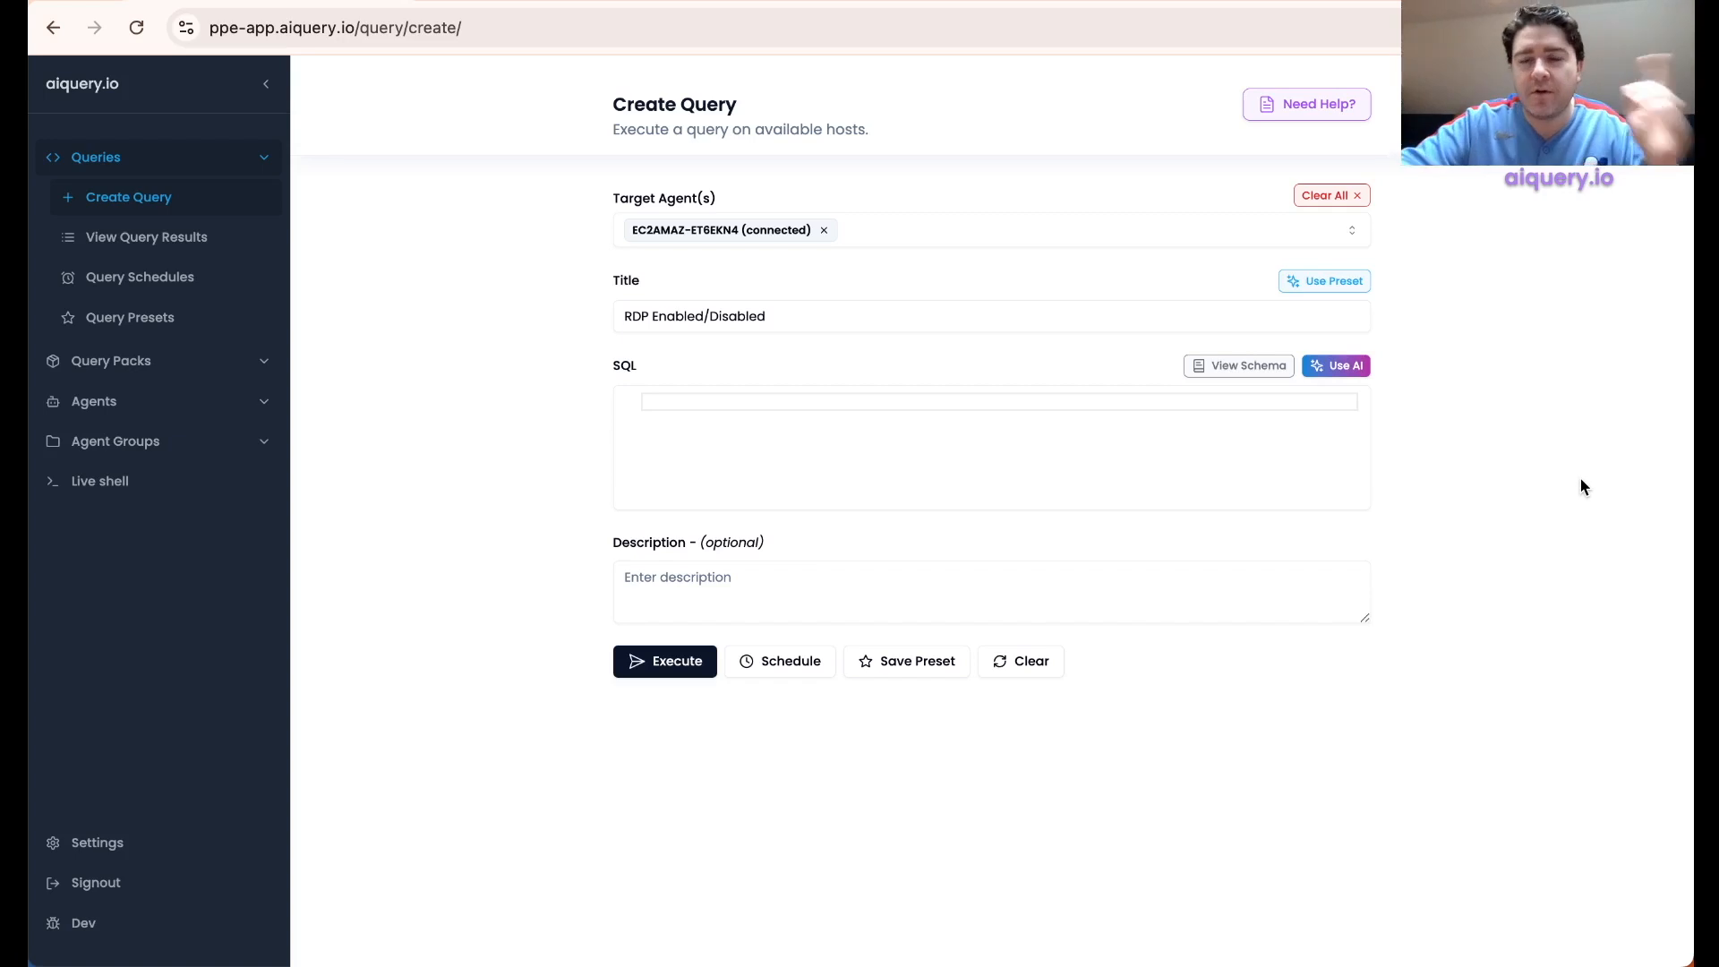
- Use the AI assistant to generate a General query from the prompt "is rdp enabled"
left_click(1345, 369)
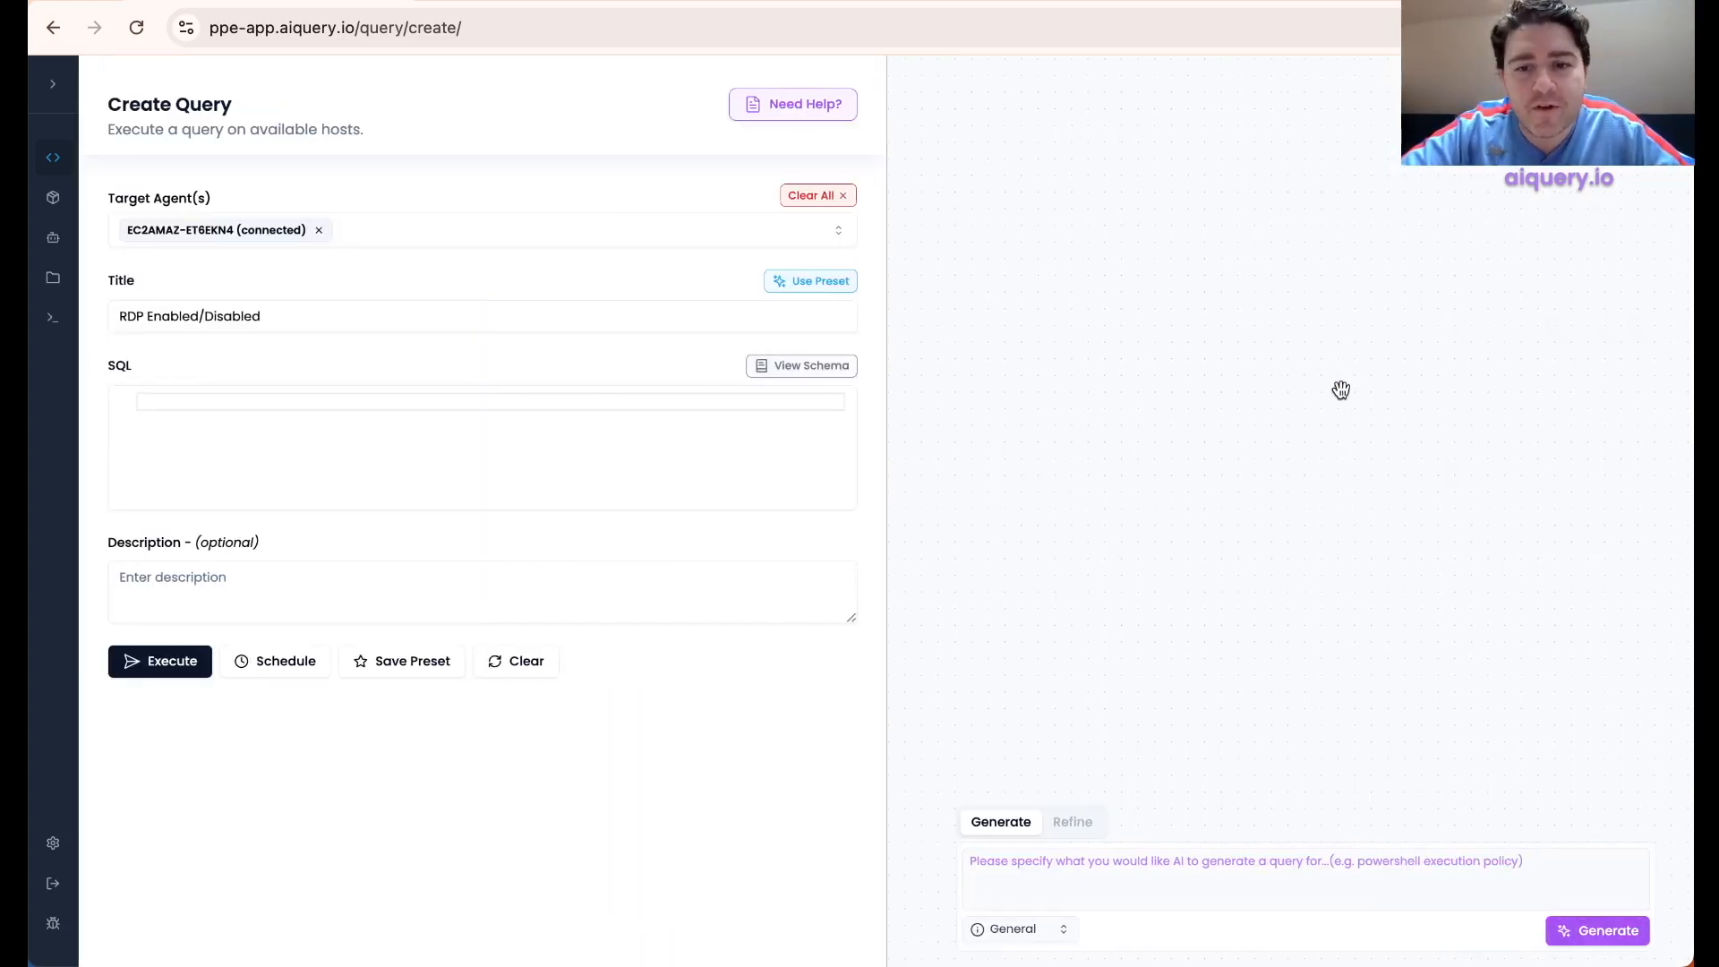
left_click(1119, 866)
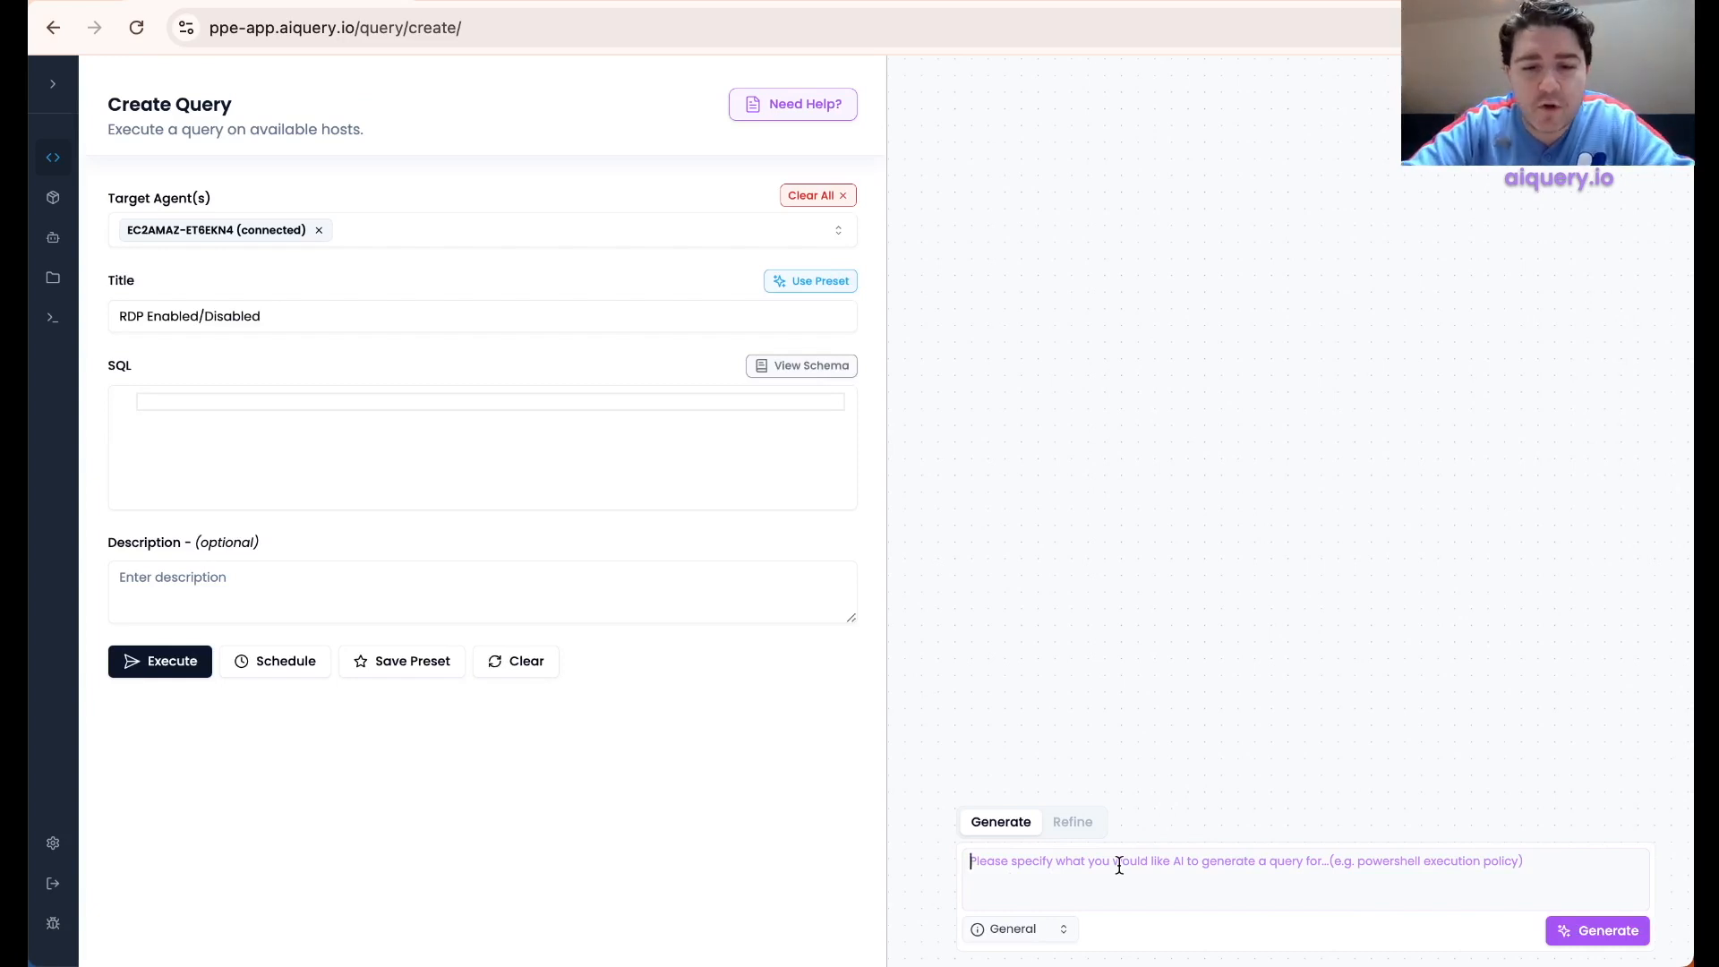
type("is rdp enabled")
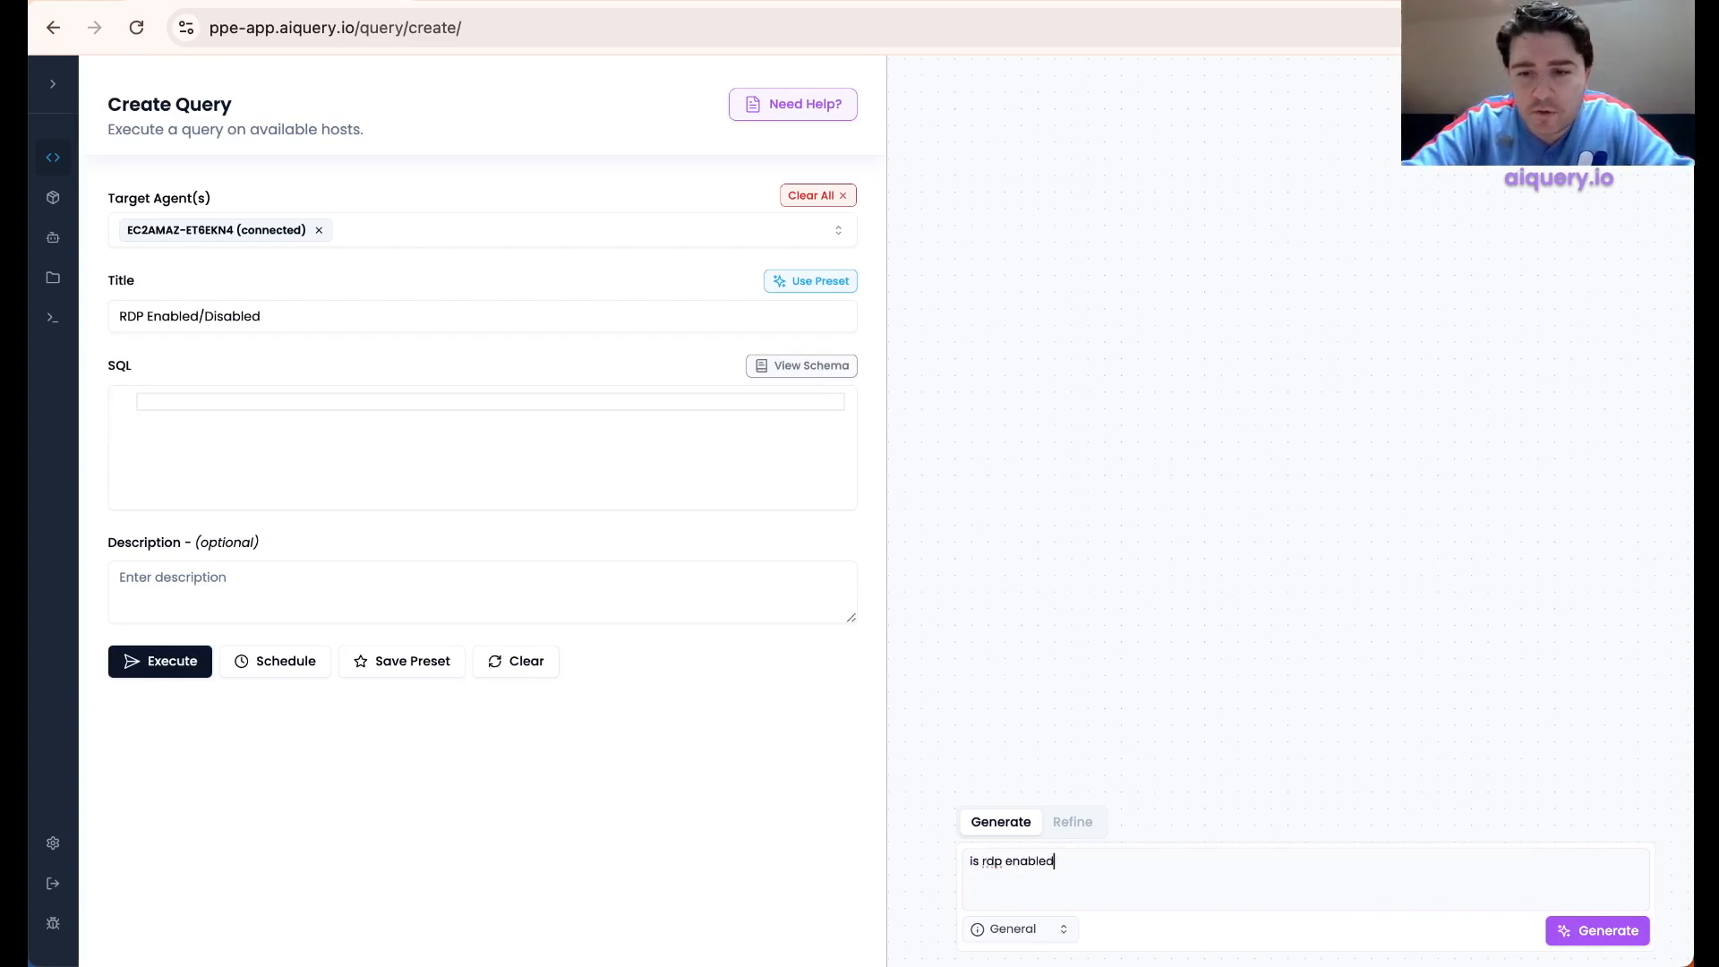
left_click(1567, 930)
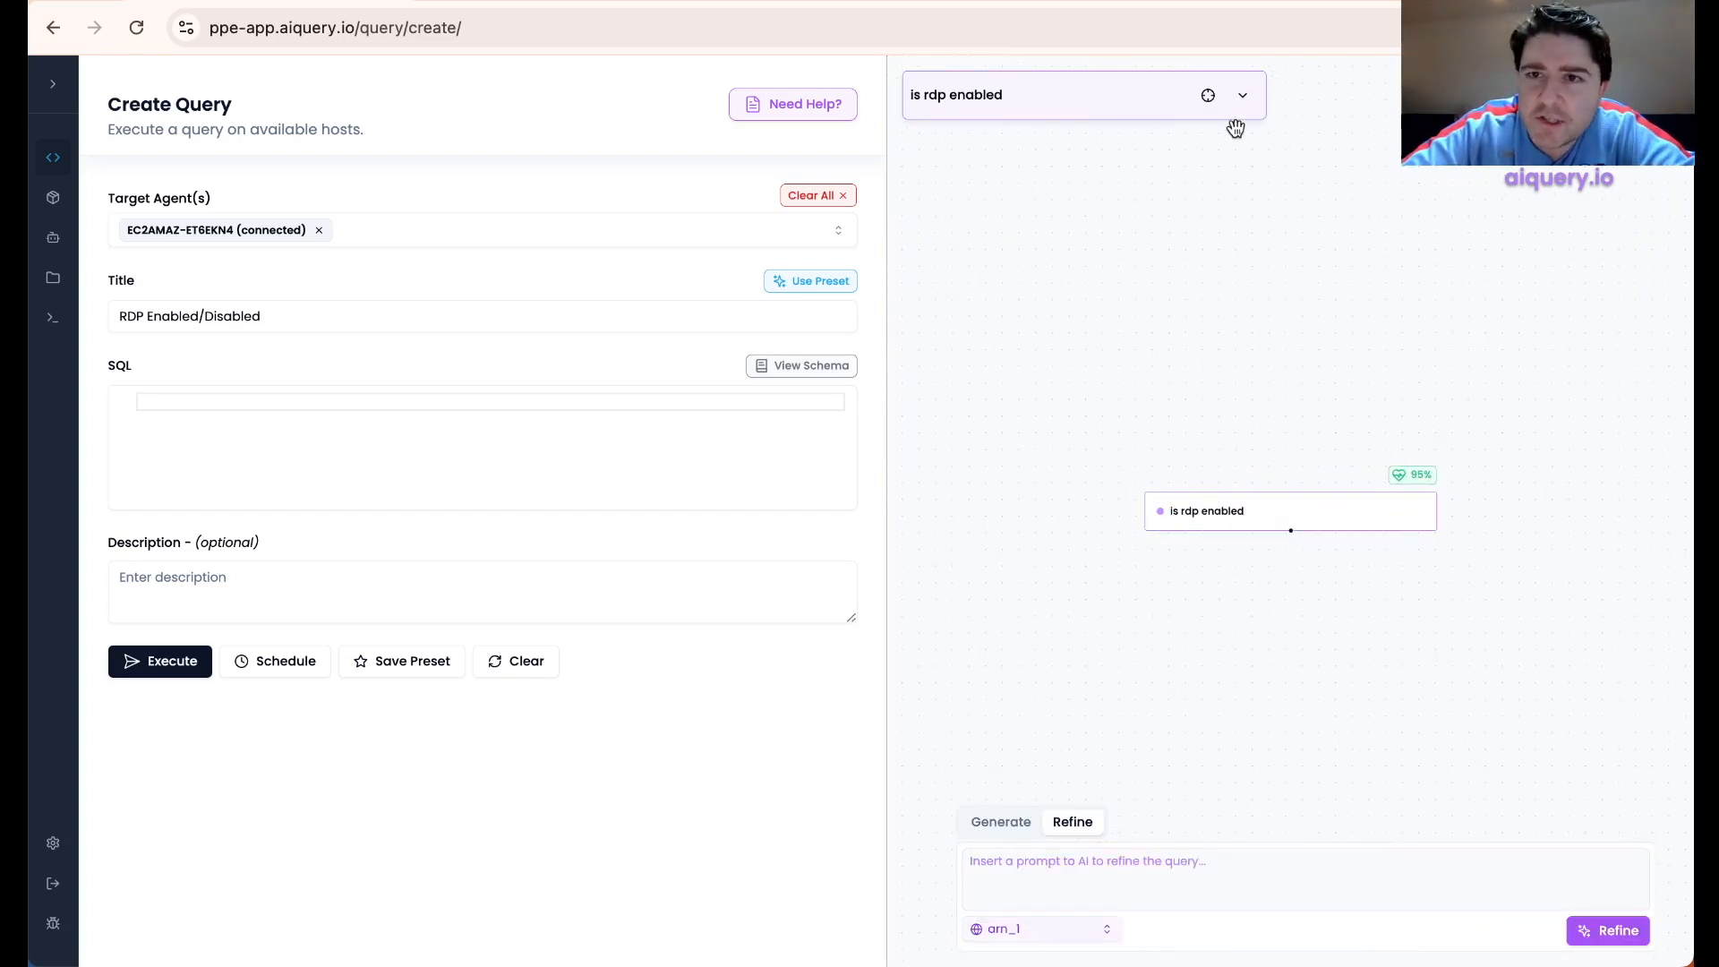
- Expand the generated "is rdp enabled" query and examine the registry path and registry name it filters on
left_click(1244, 99)
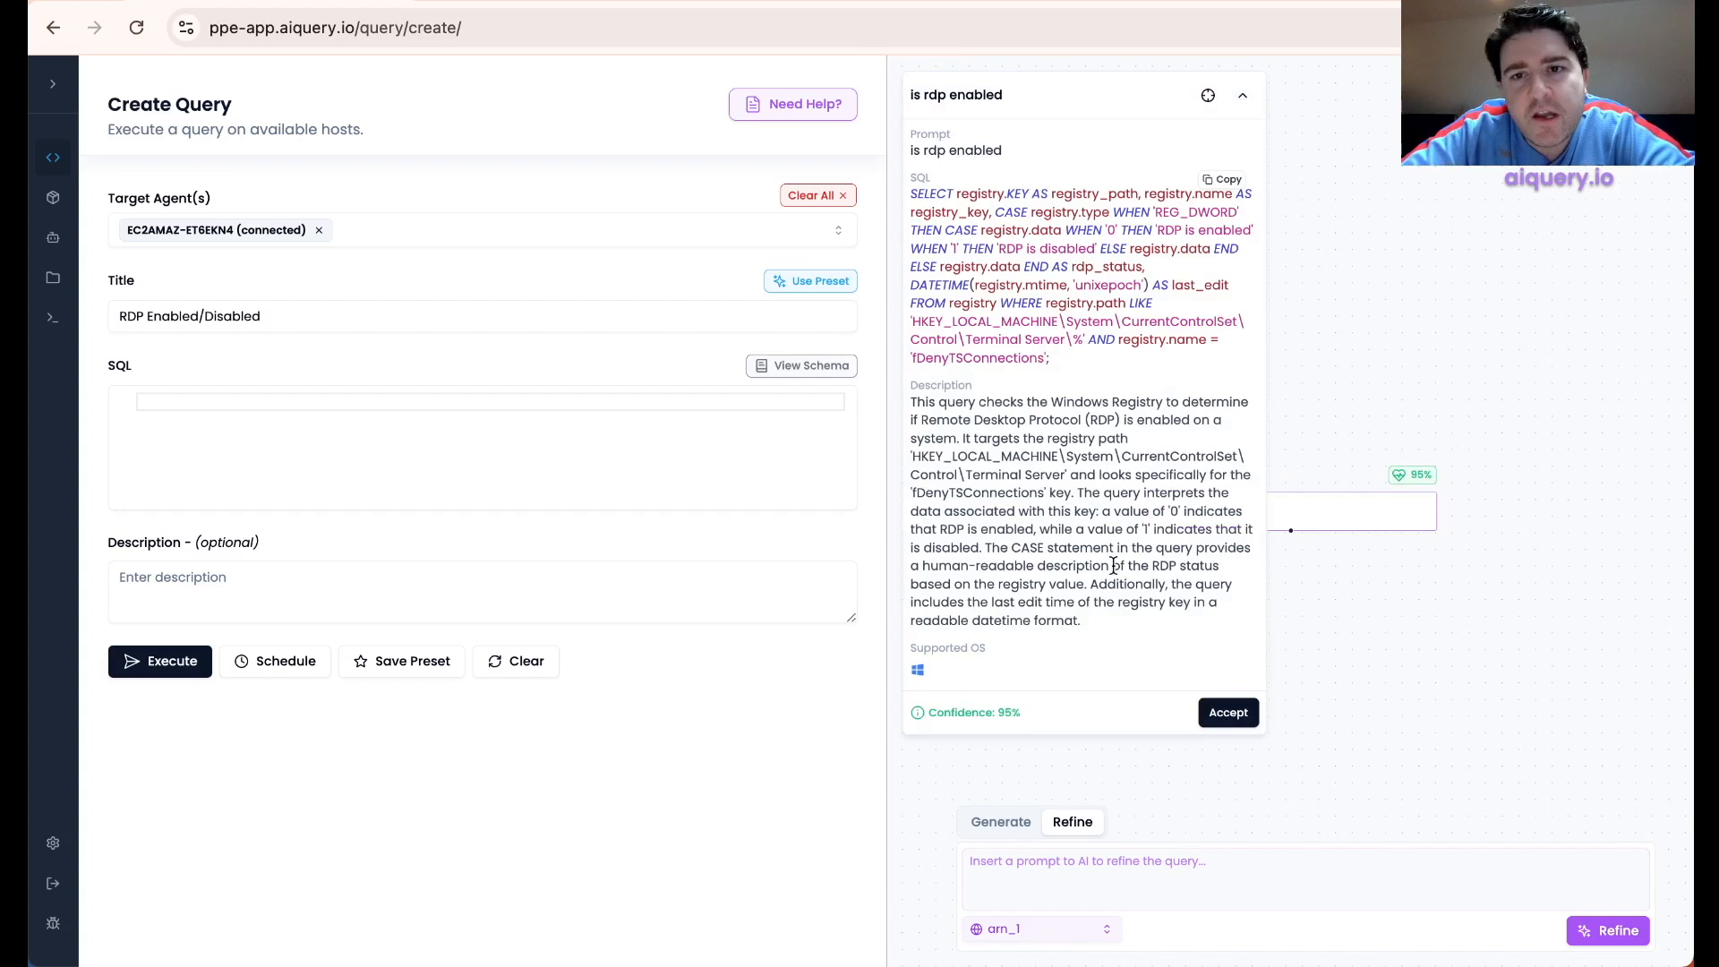
double_click(960, 302)
left_click_drag(1083, 340, 942, 327)
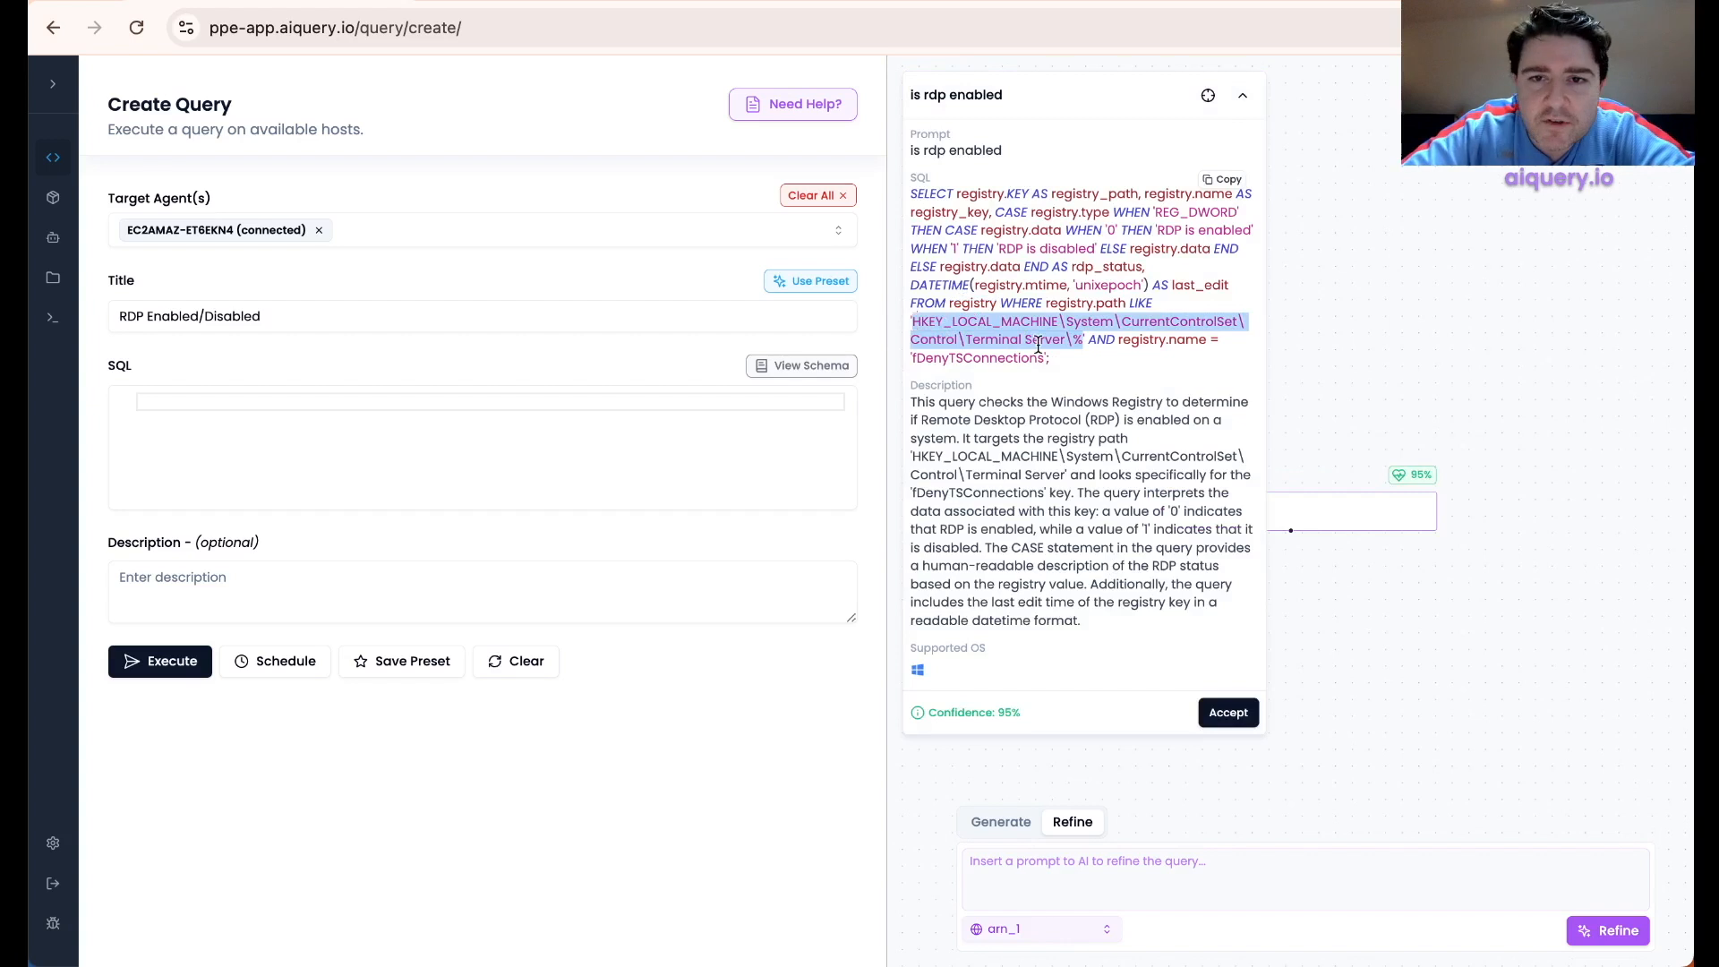
left_click(1121, 359)
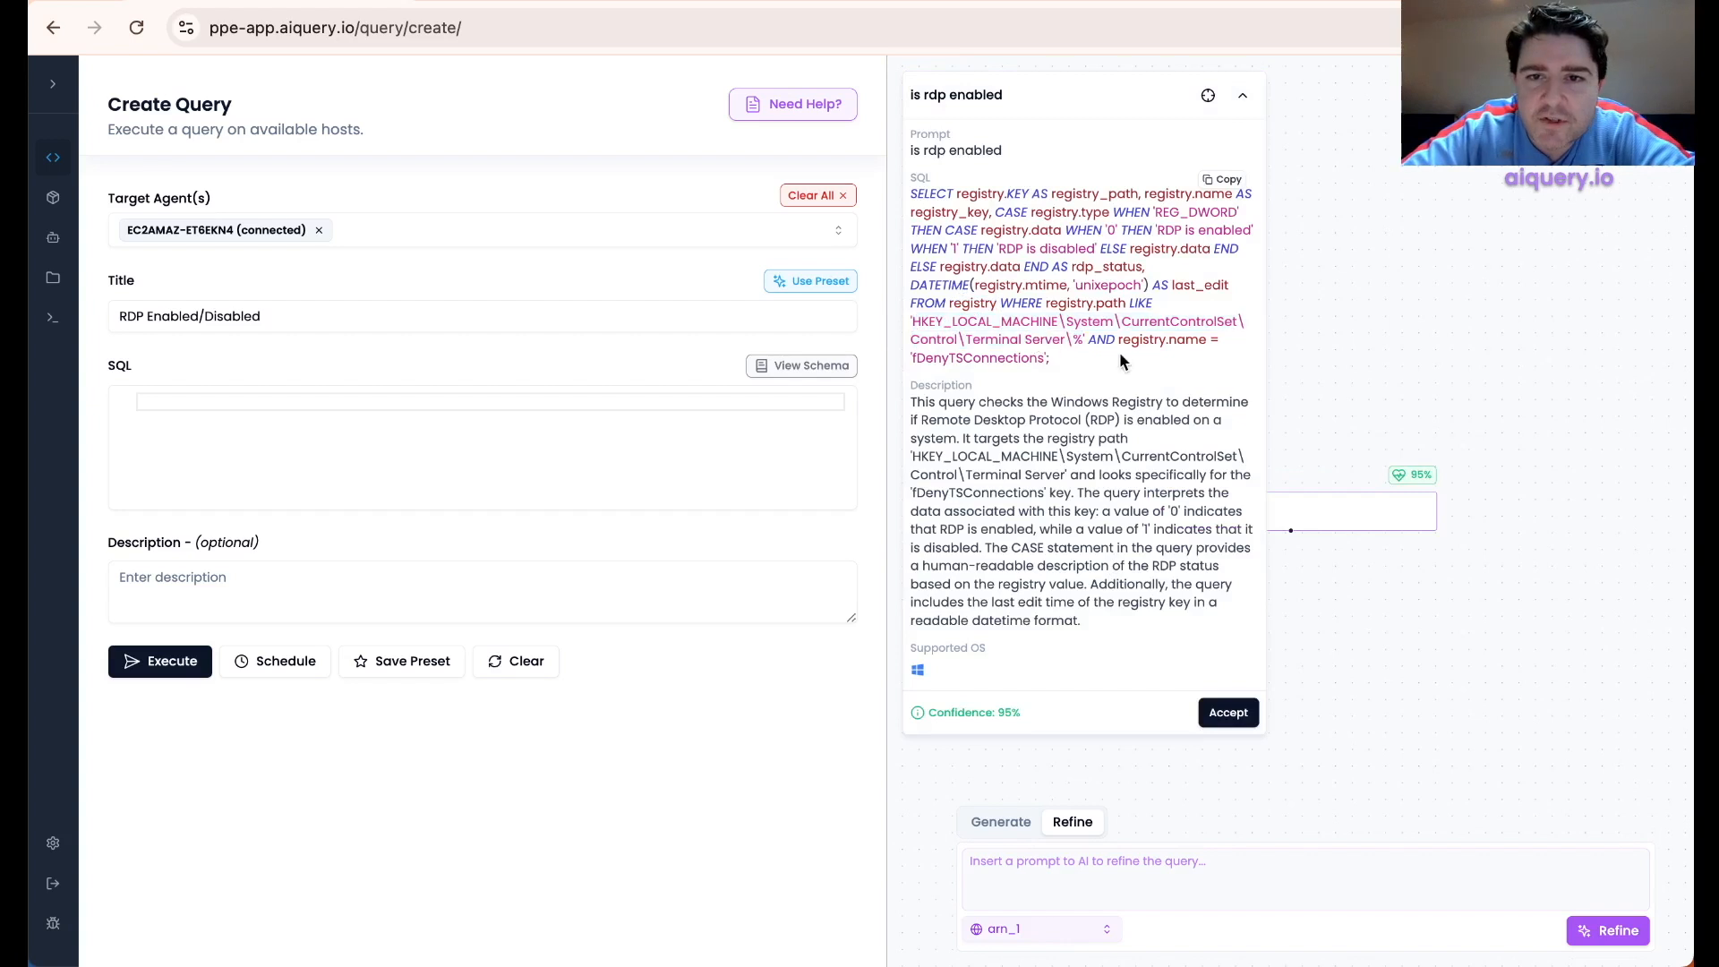
double_click(1045, 359)
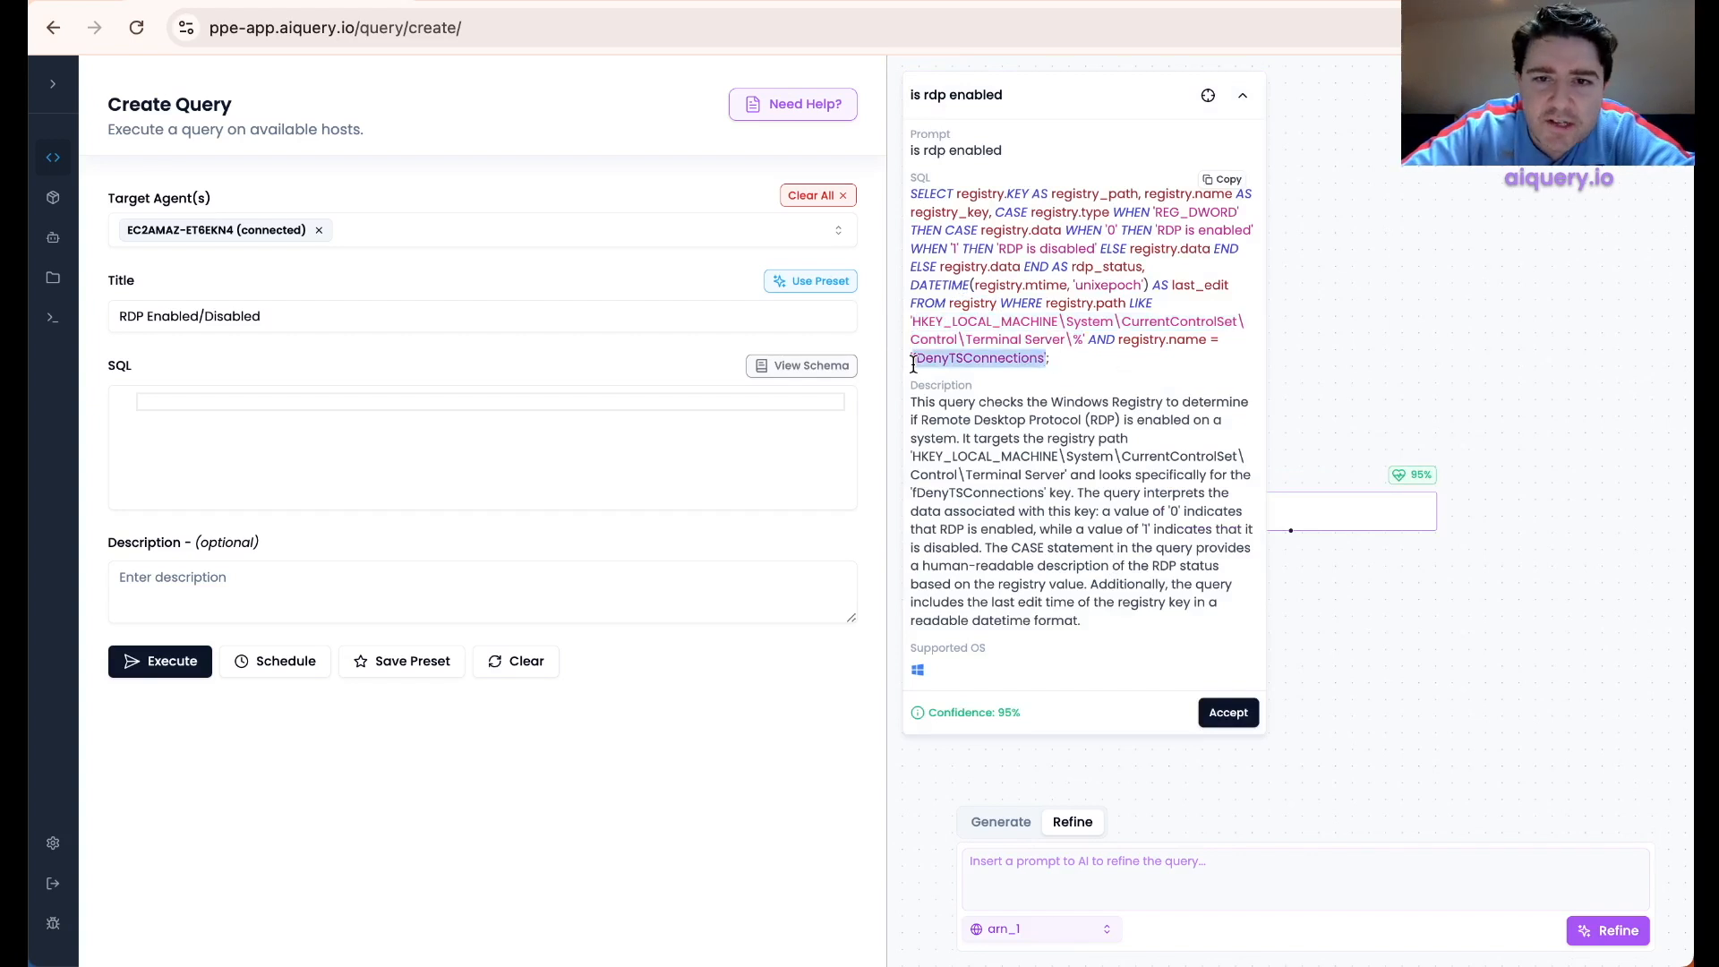
left_click(1200, 392)
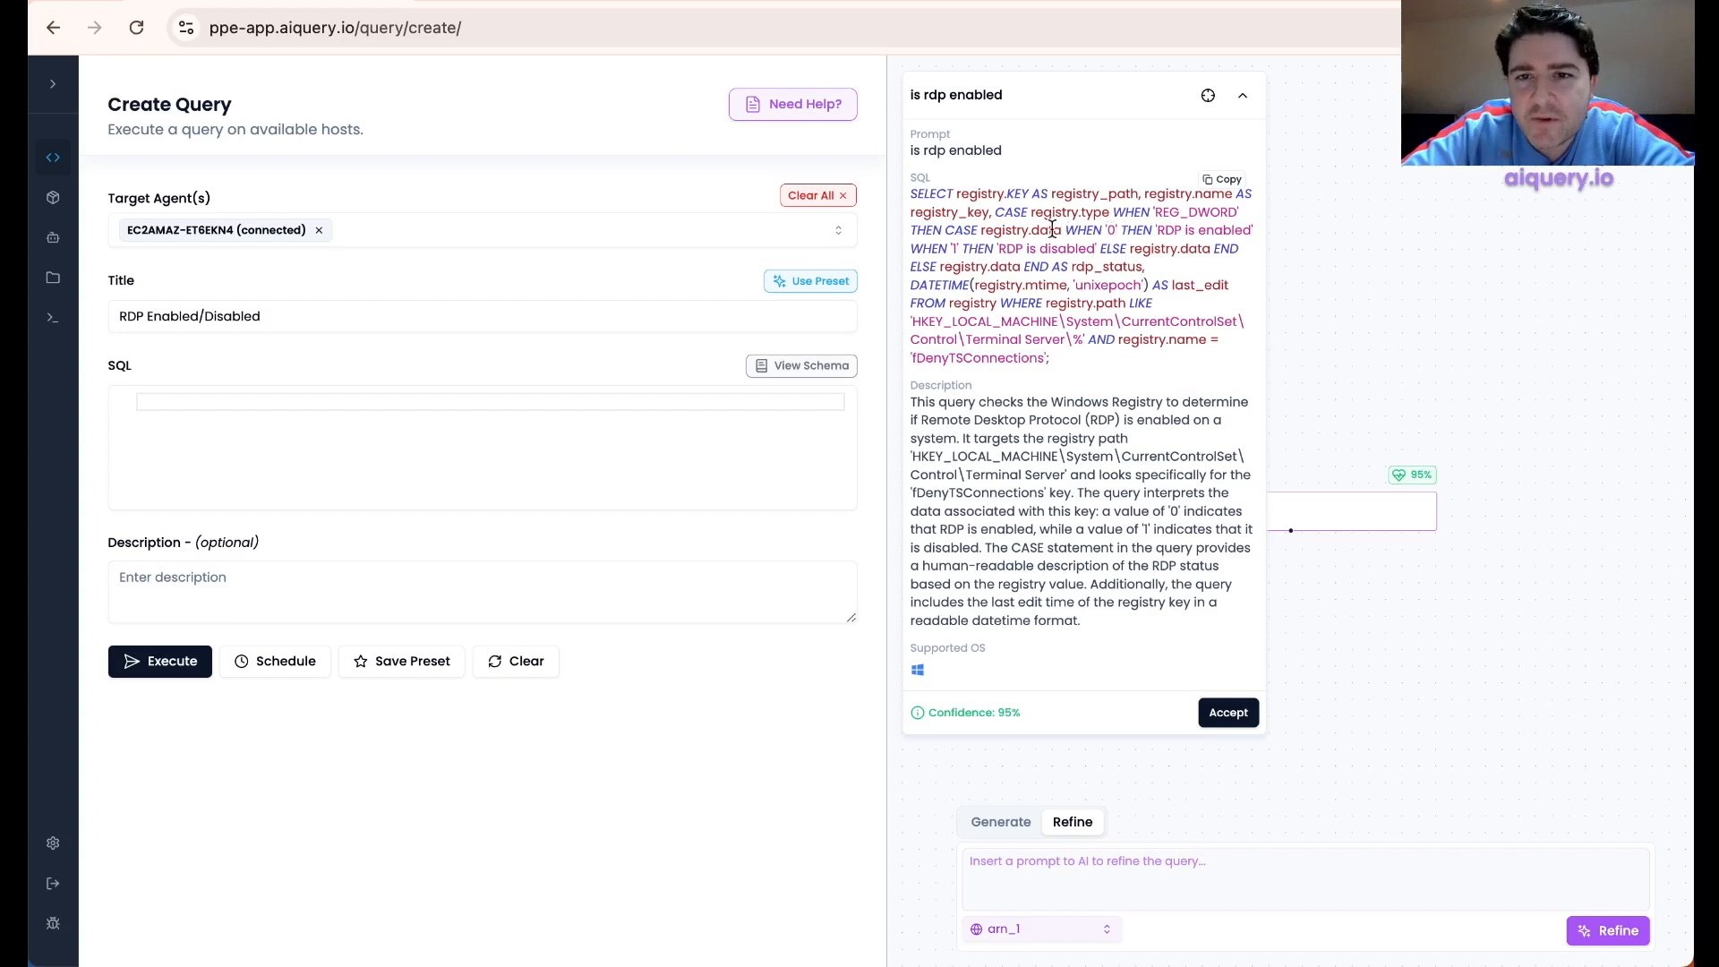
- Examine how the generated SQL translates the registry data into an RDP status and converts the modification time into a last-edit date
left_click_drag(1063, 230, 1249, 246)
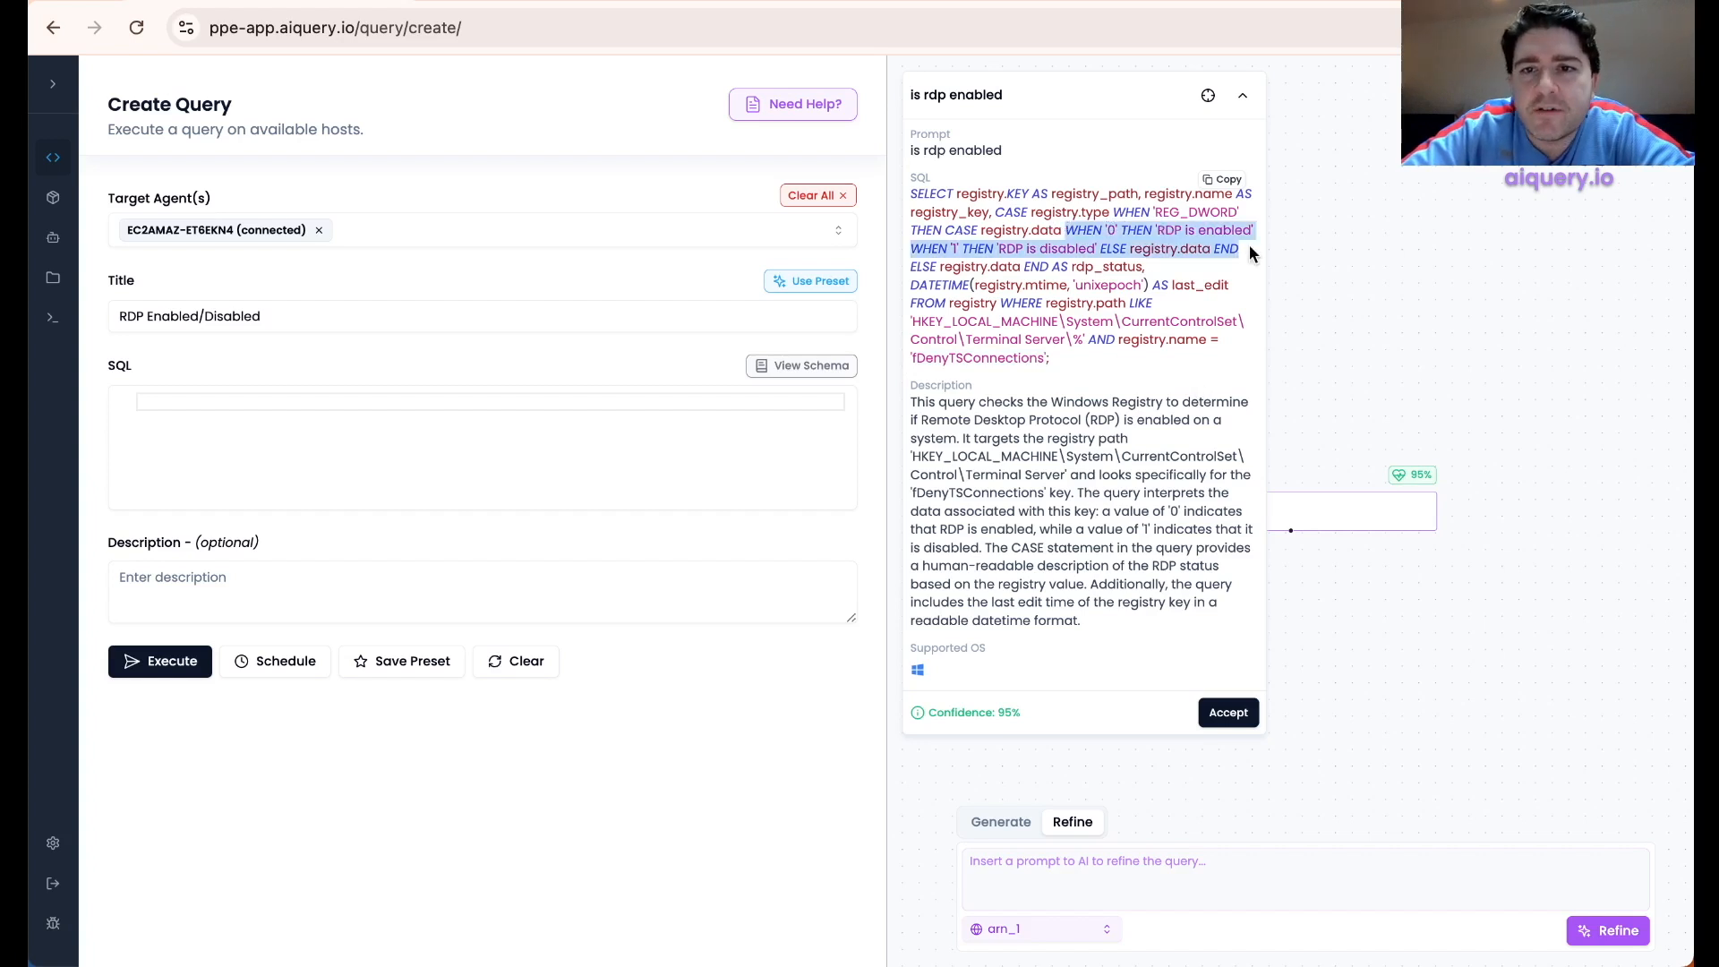
left_click_drag(997, 249, 1091, 251)
left_click(1124, 291)
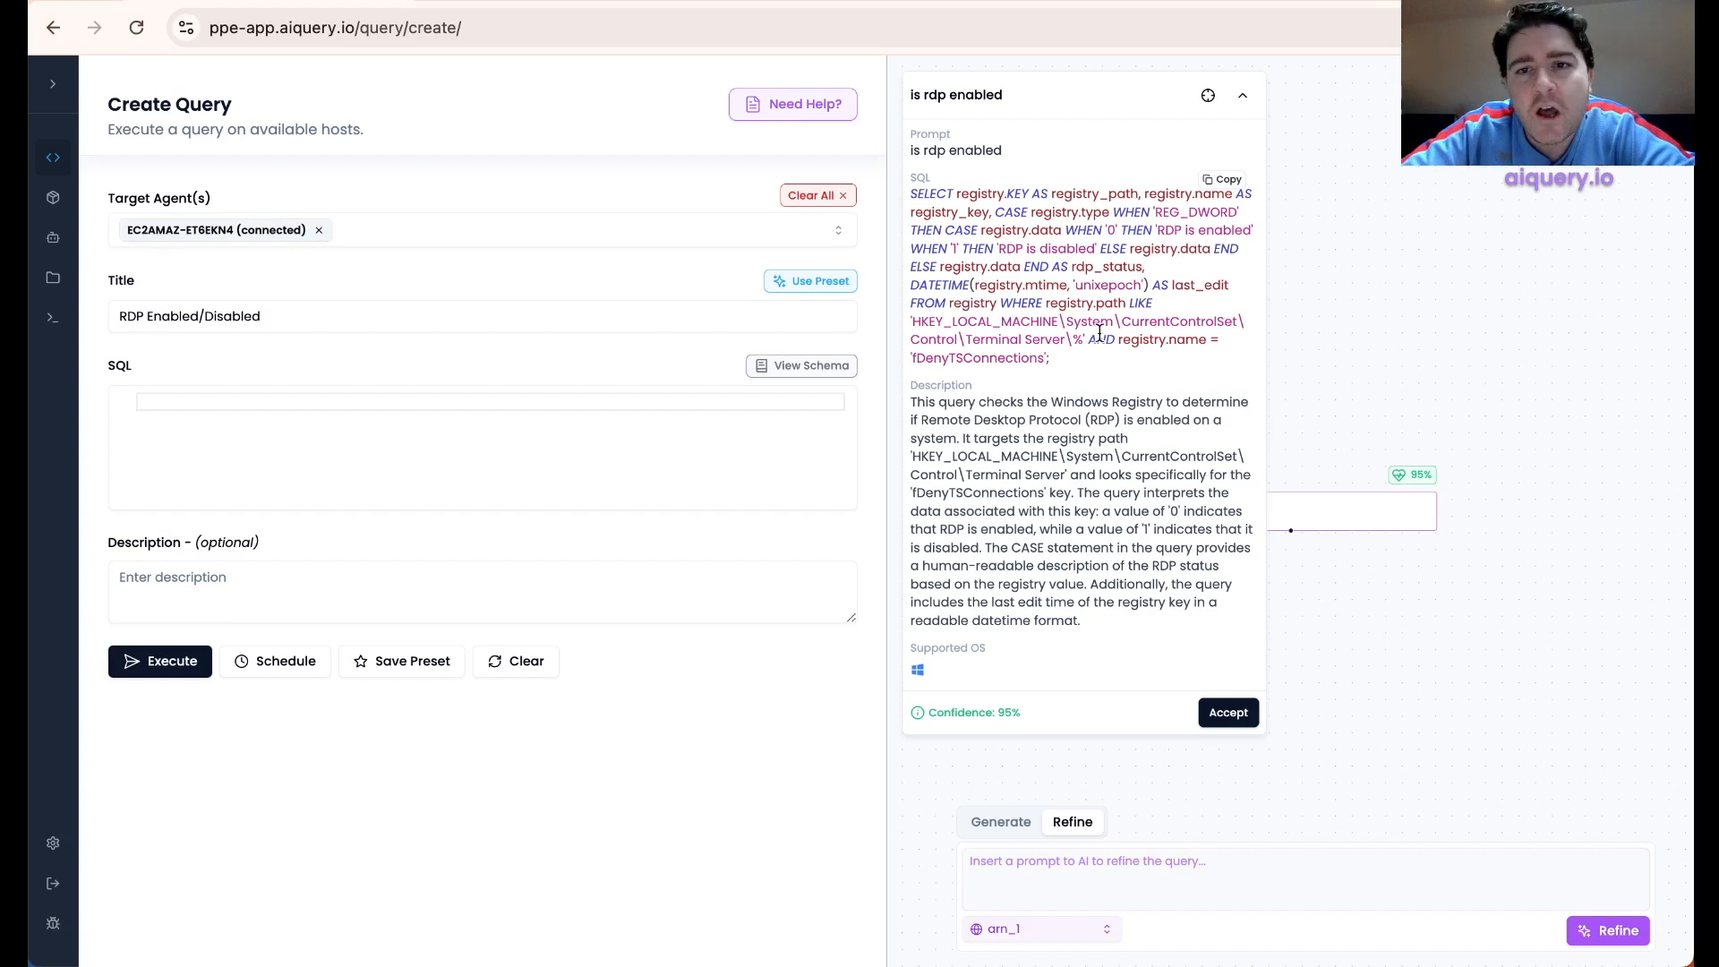
left_click_drag(910, 284, 1149, 284)
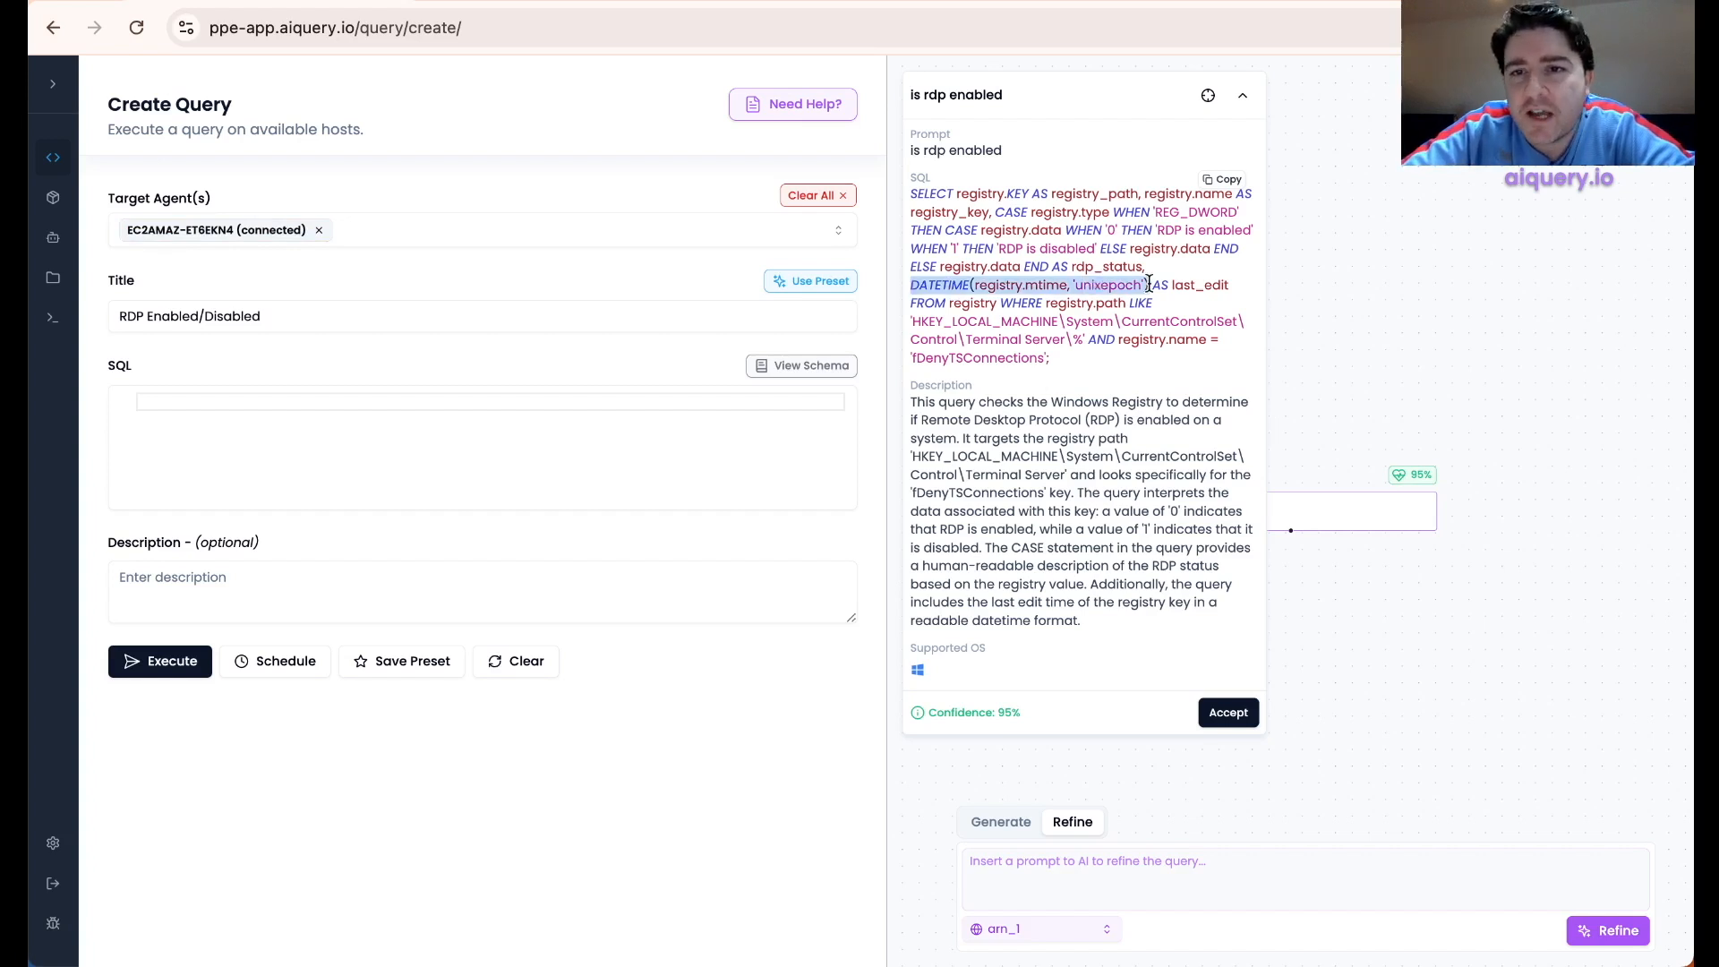
left_click(1114, 285)
double_click(1039, 284)
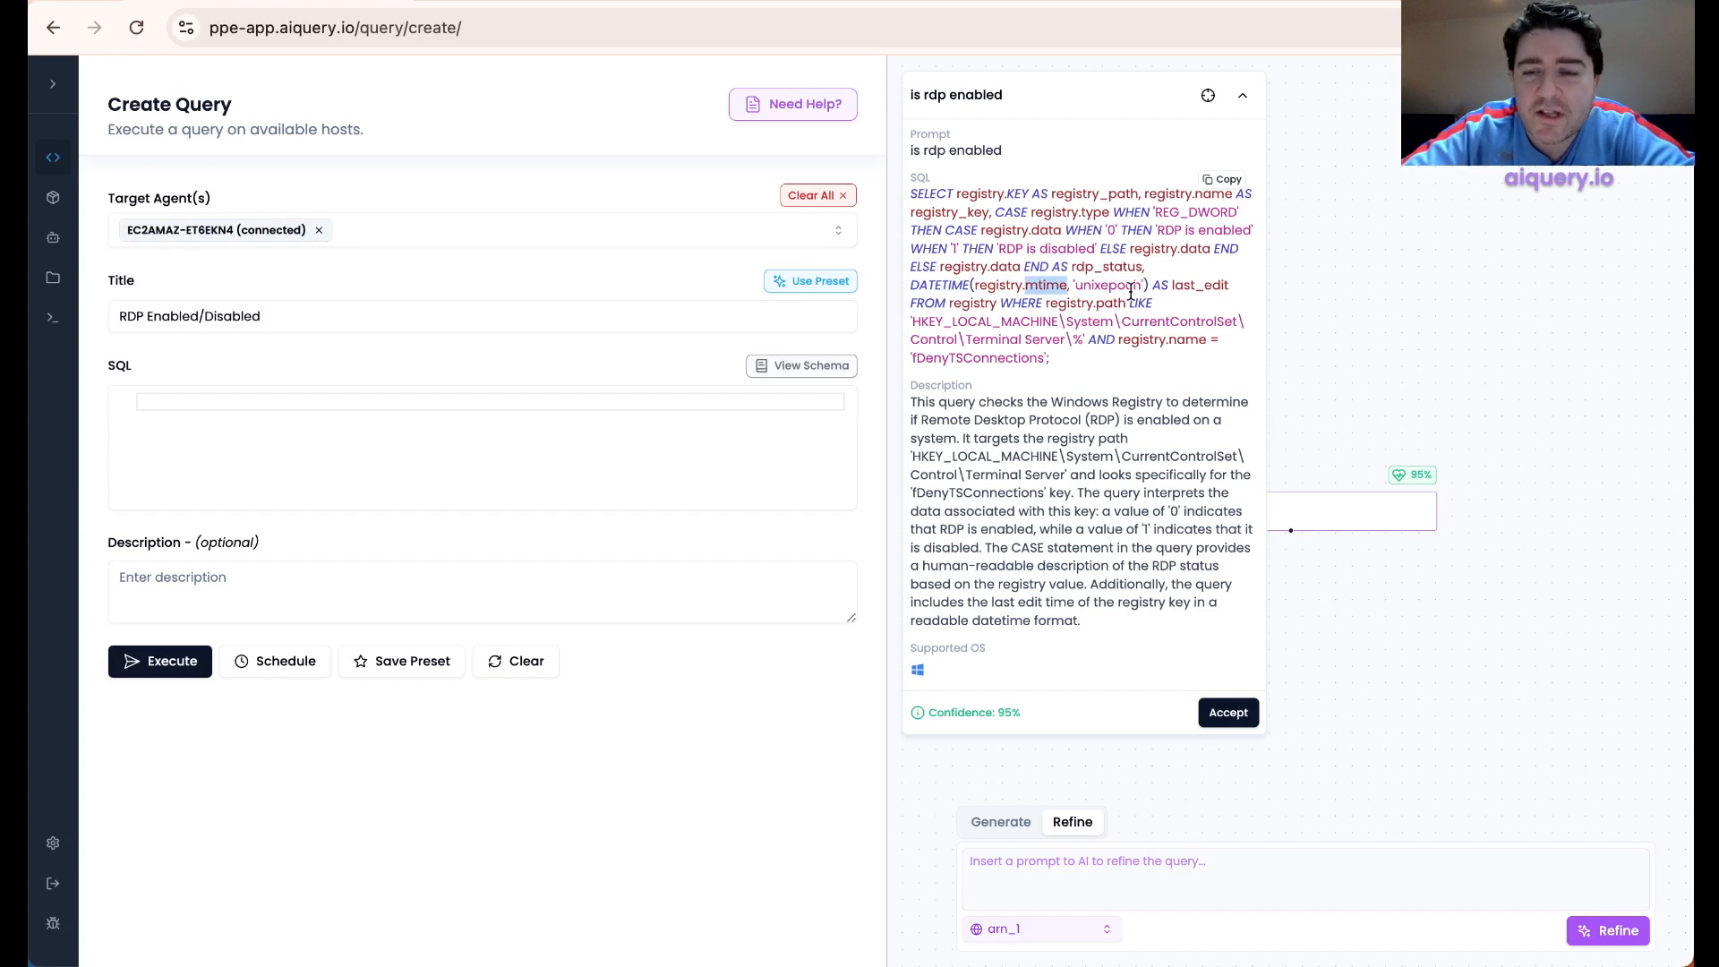
left_click_drag(1230, 286, 1081, 285)
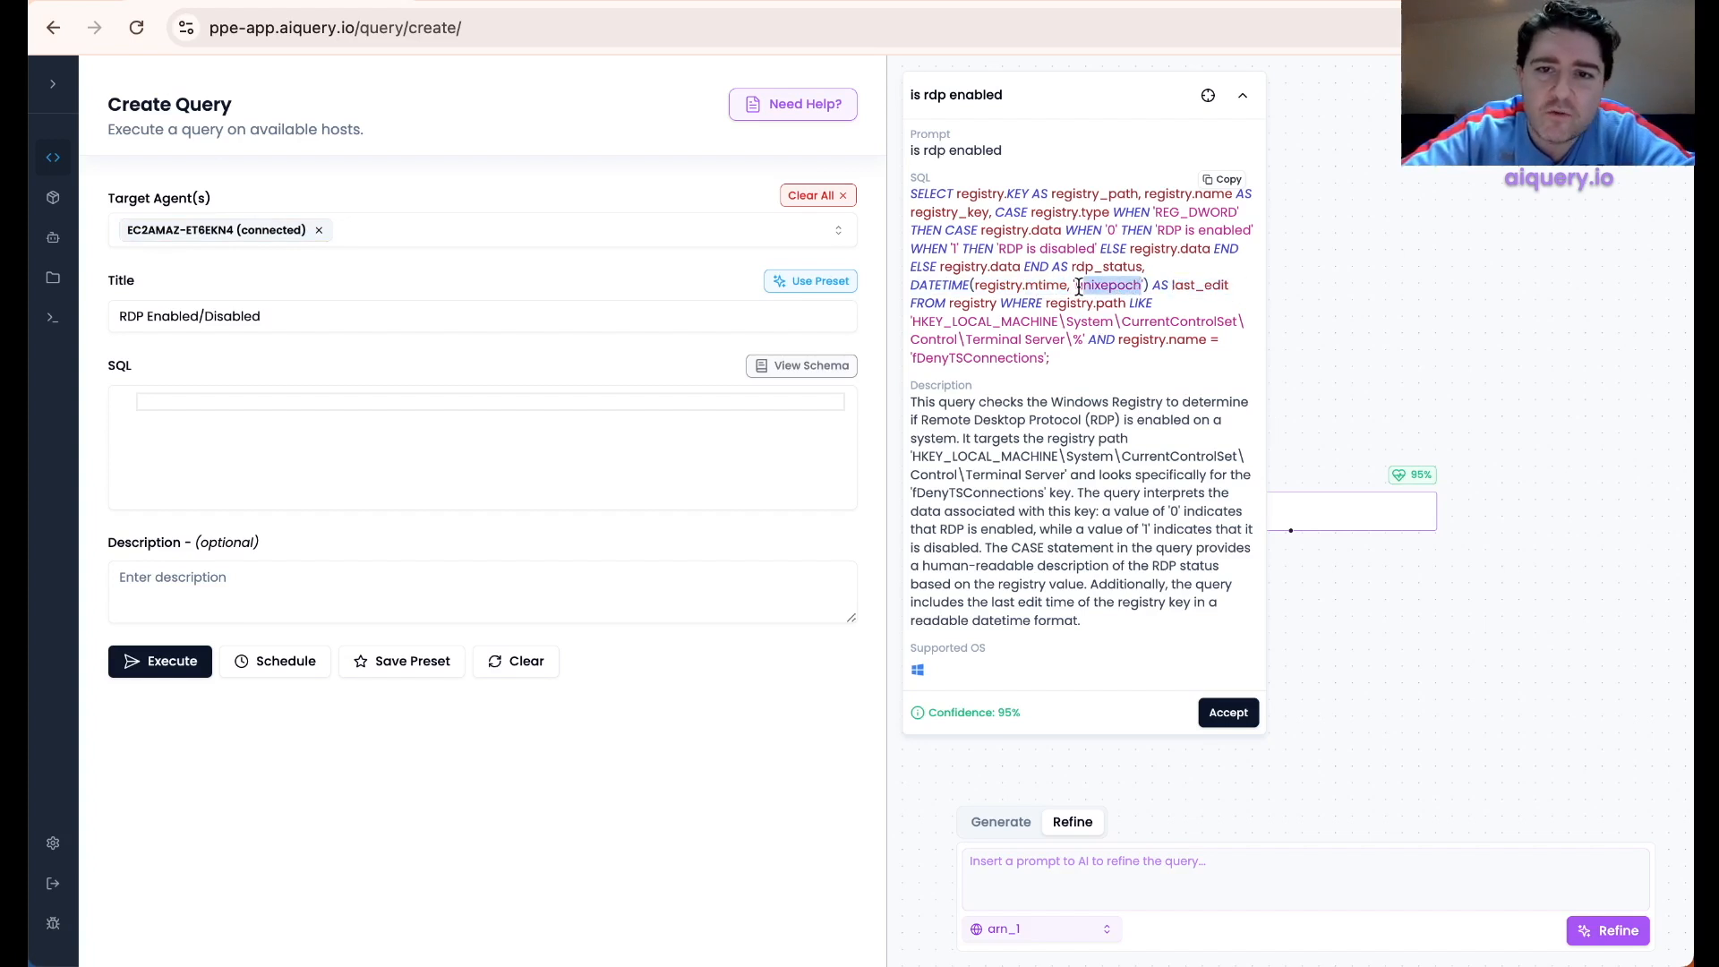
left_click(987, 287)
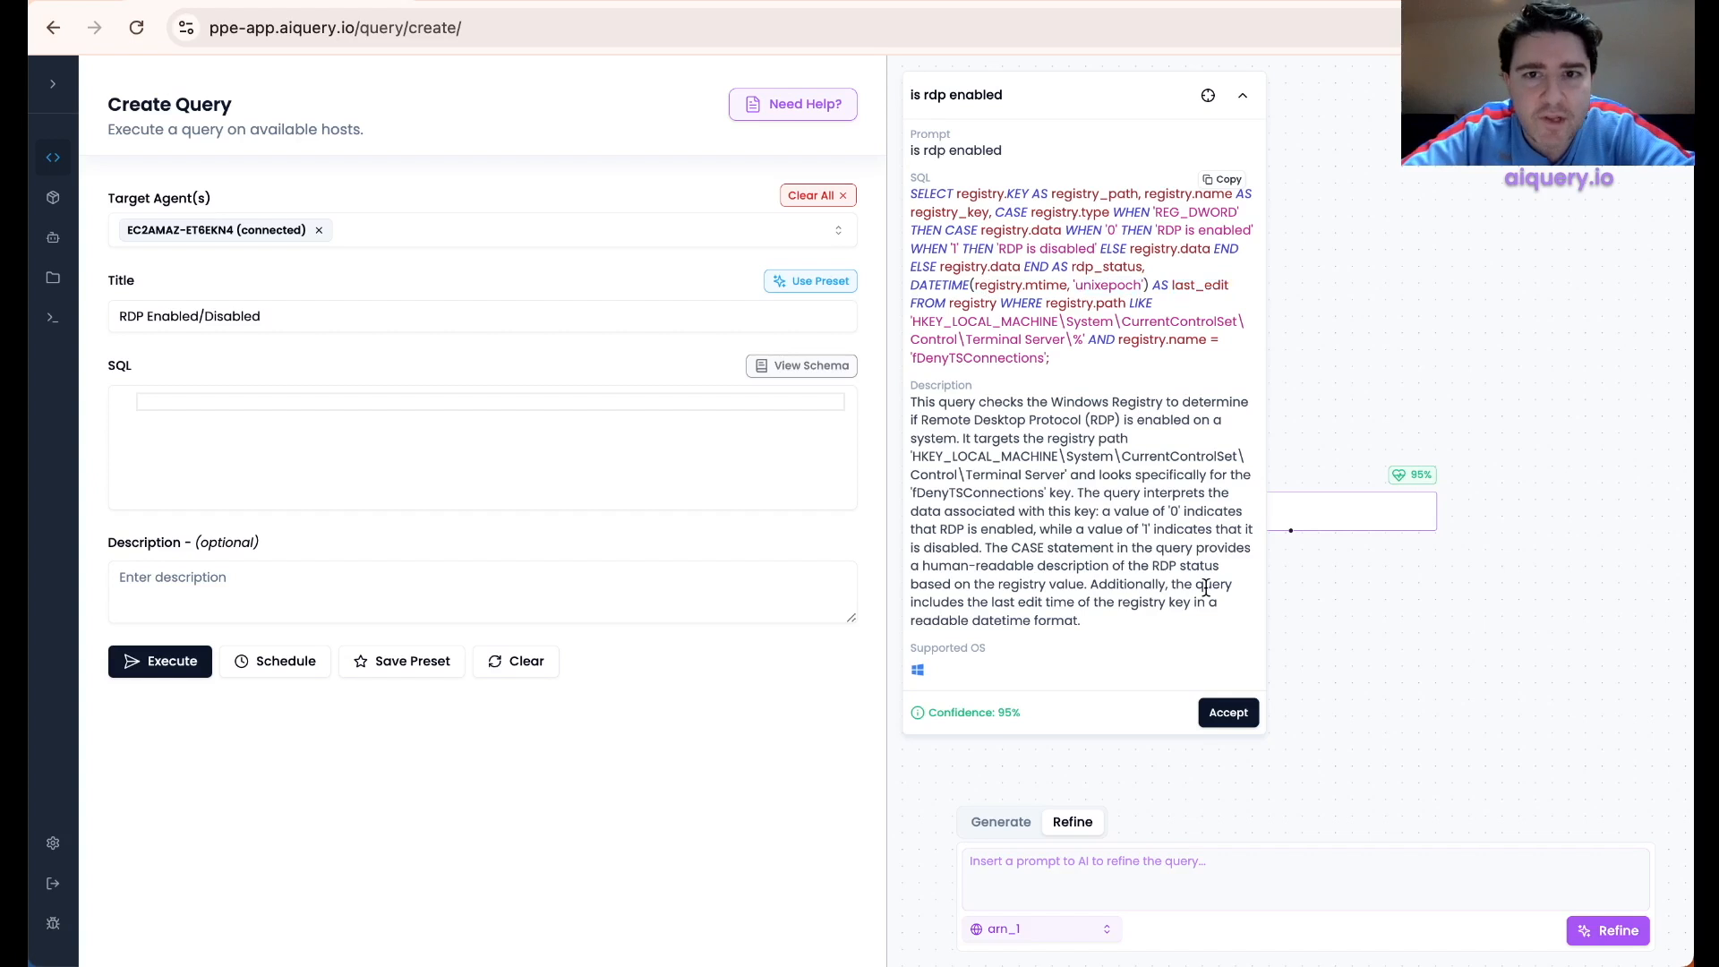
- Accept the generated RDP status query and execute it, dismissing the notification and collapsing the query details
left_click(1245, 716)
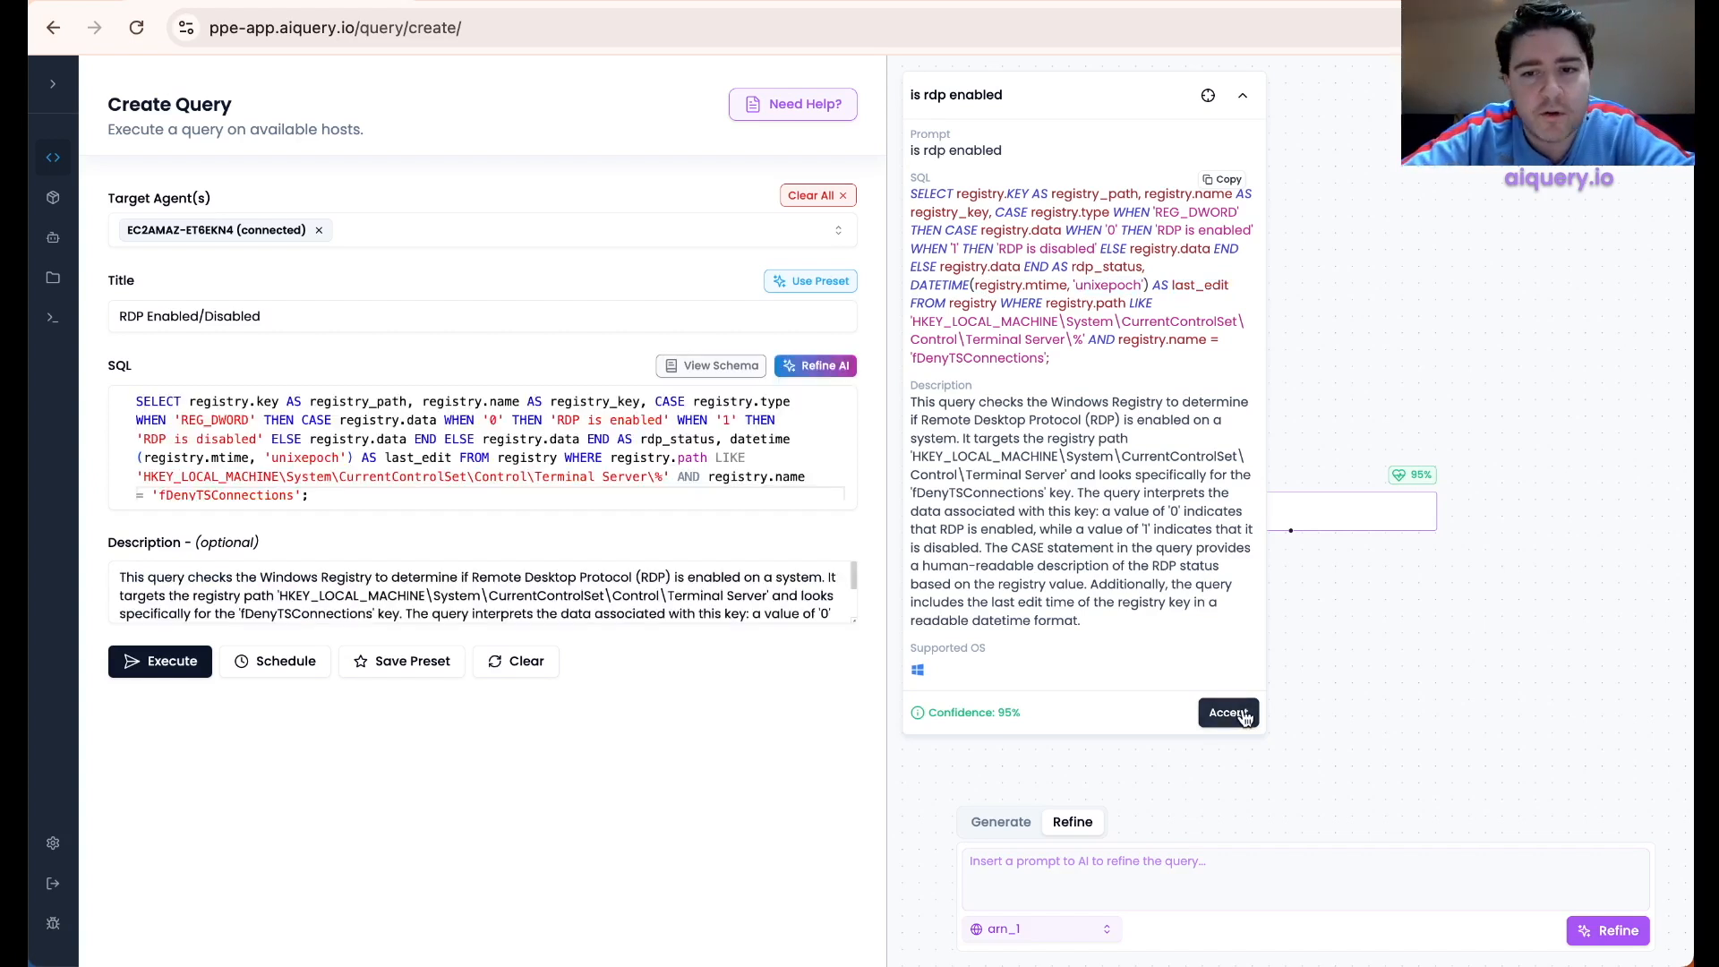
left_click(154, 664)
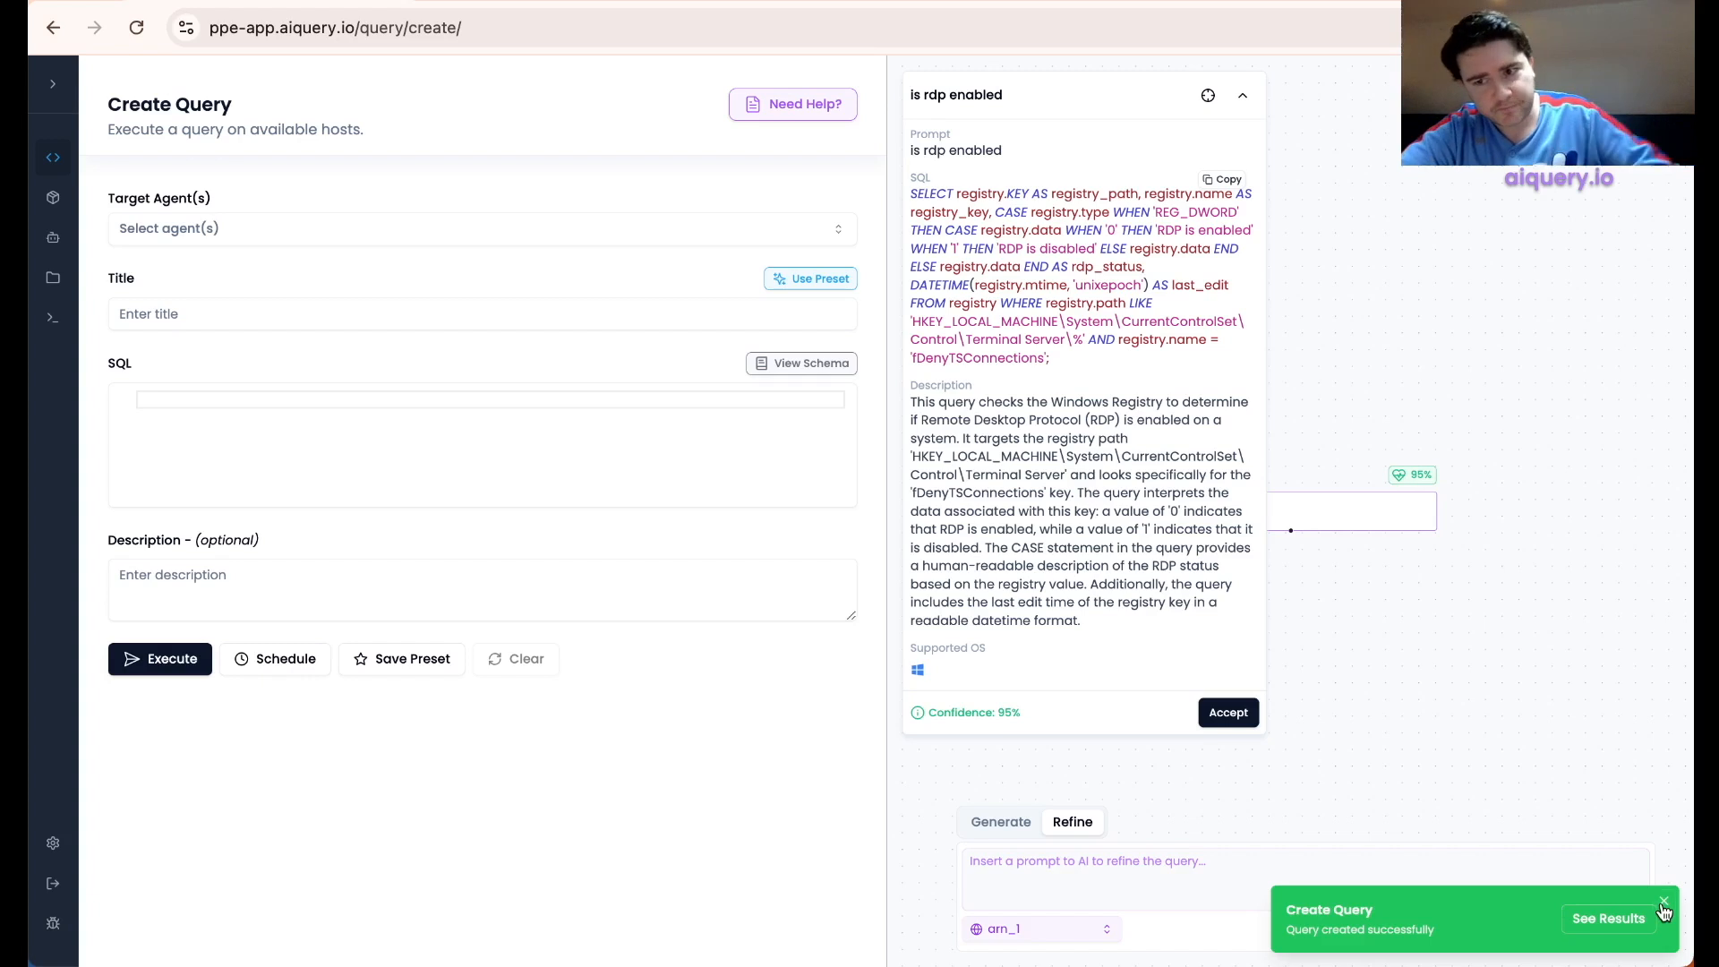
left_click(1663, 903)
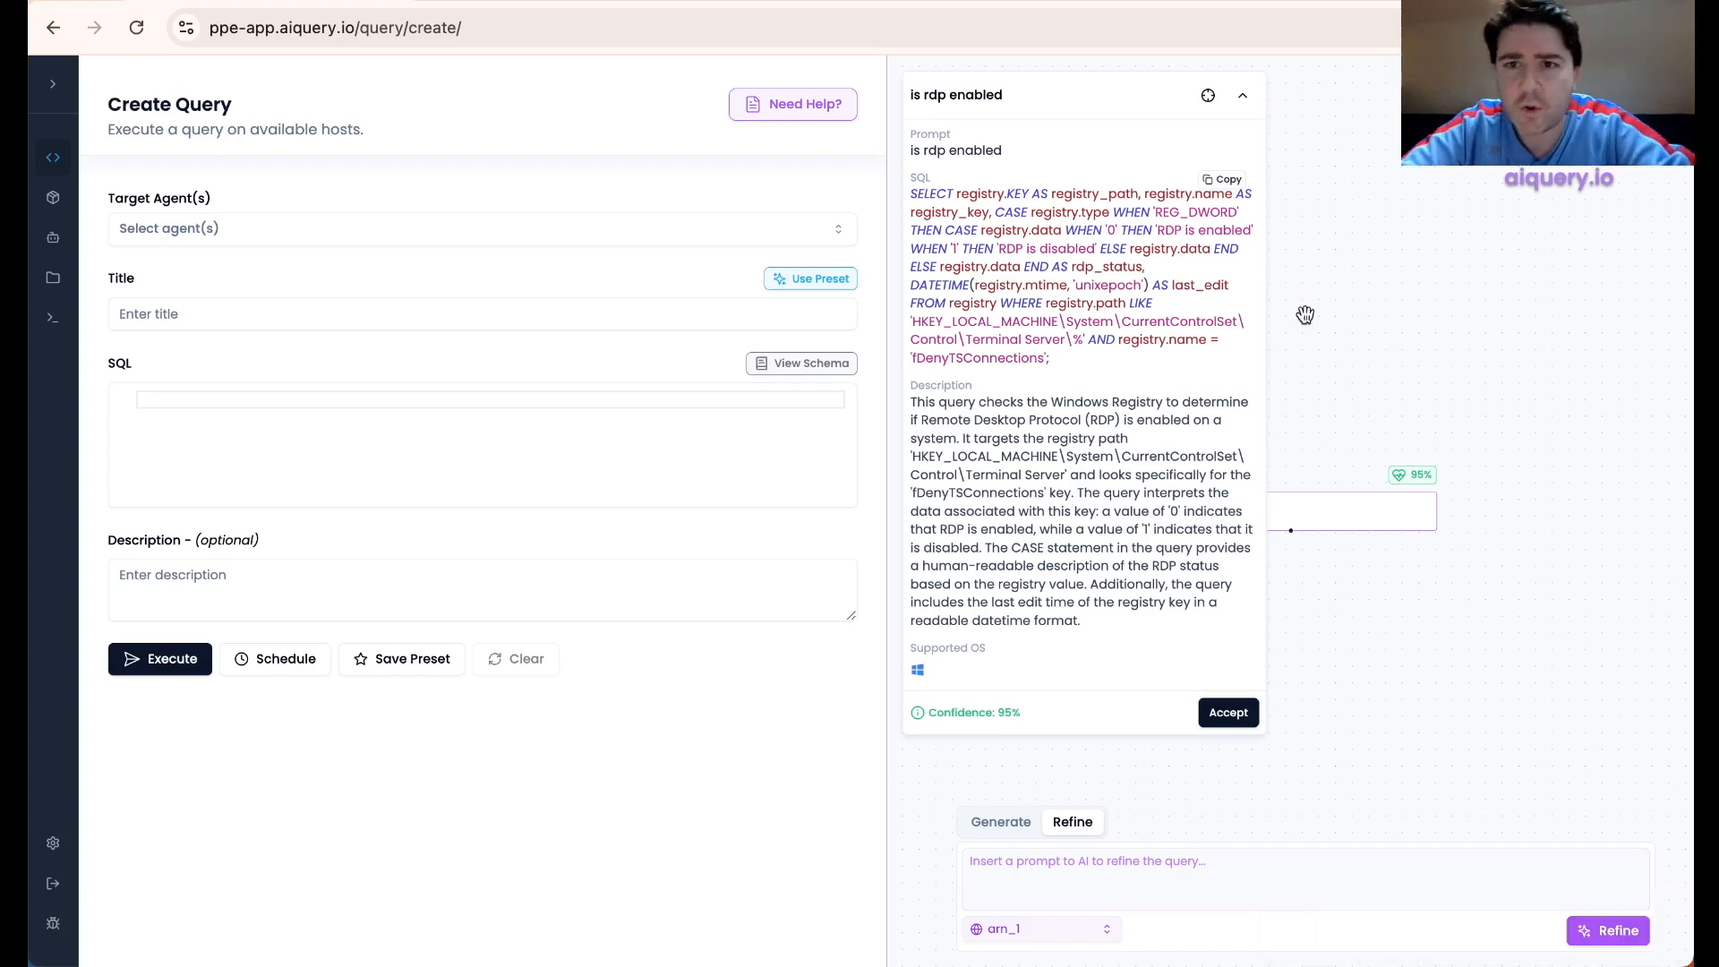
left_click(1244, 100)
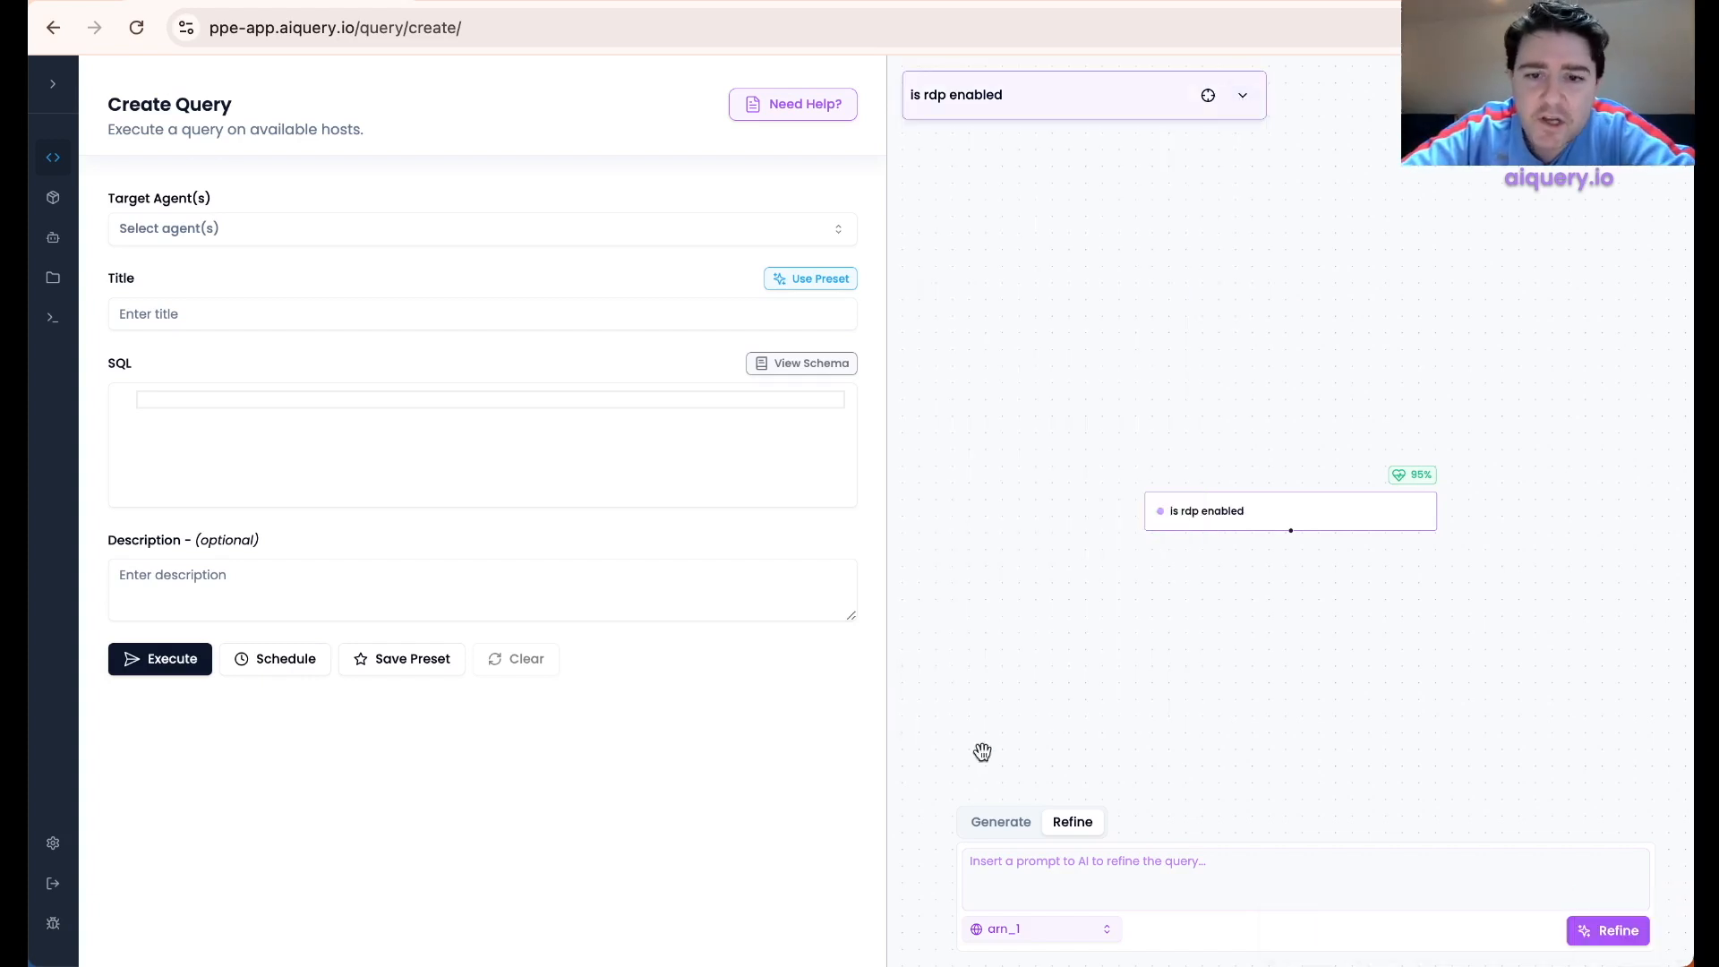
- Generate a new AI query of type Windows Event Log from the prompt "rdp logins"
left_click(995, 824)
left_click(1038, 931)
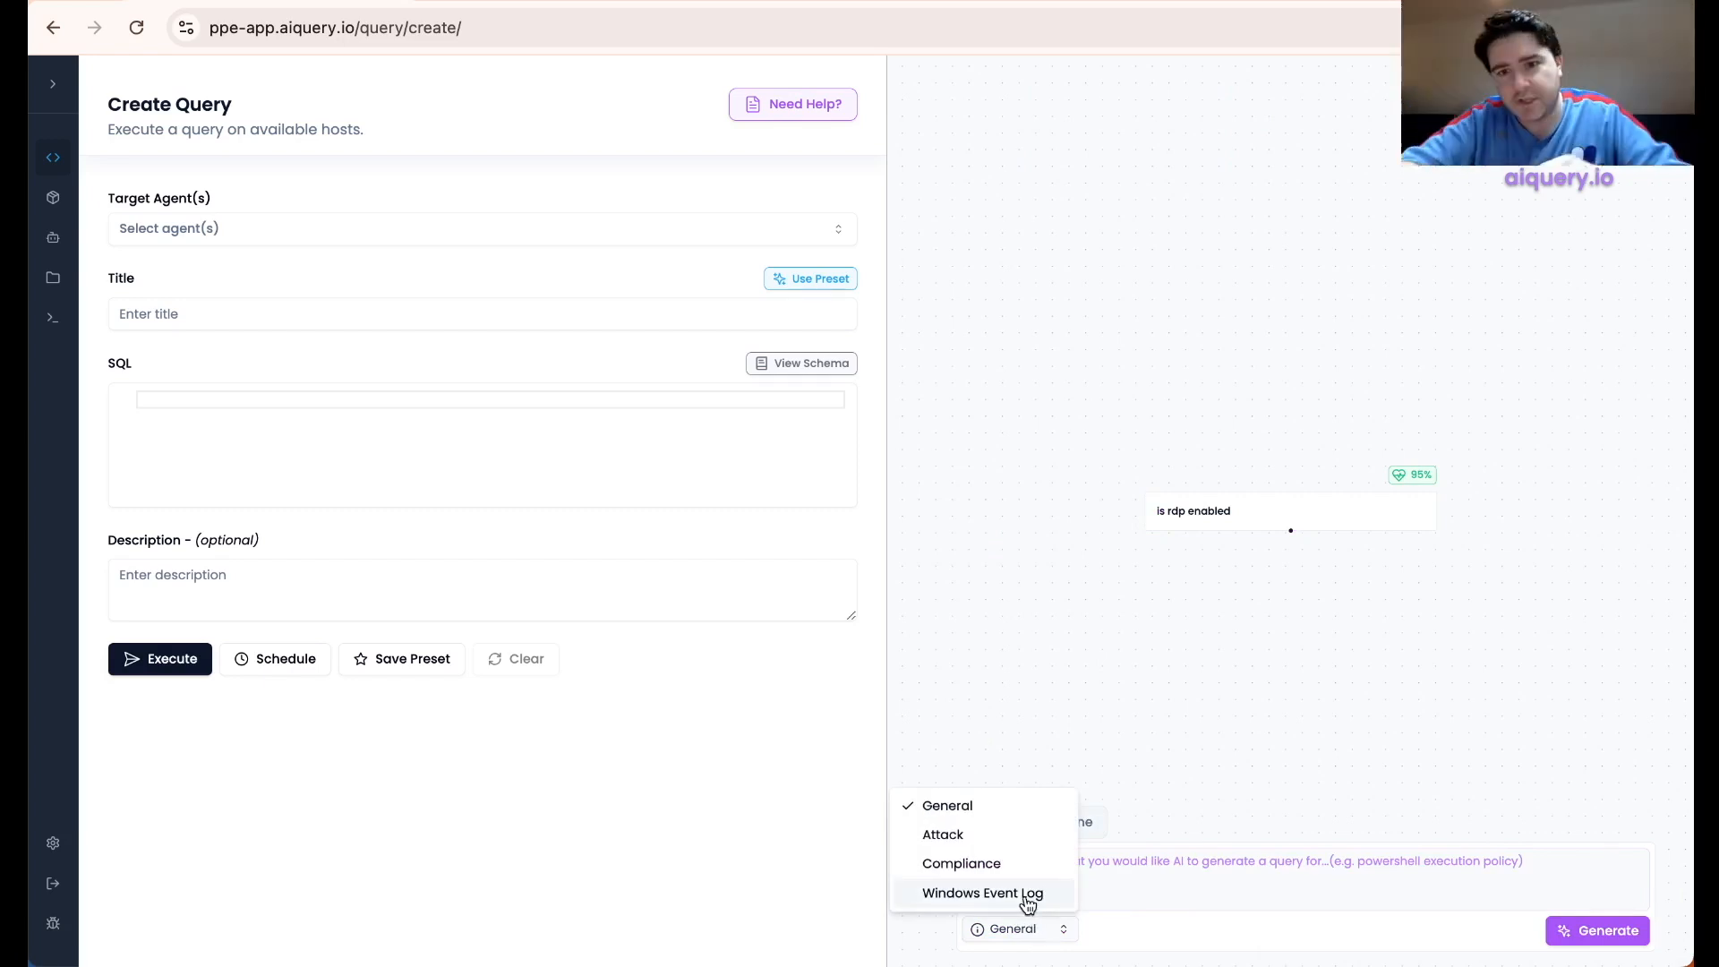
left_click(1027, 896)
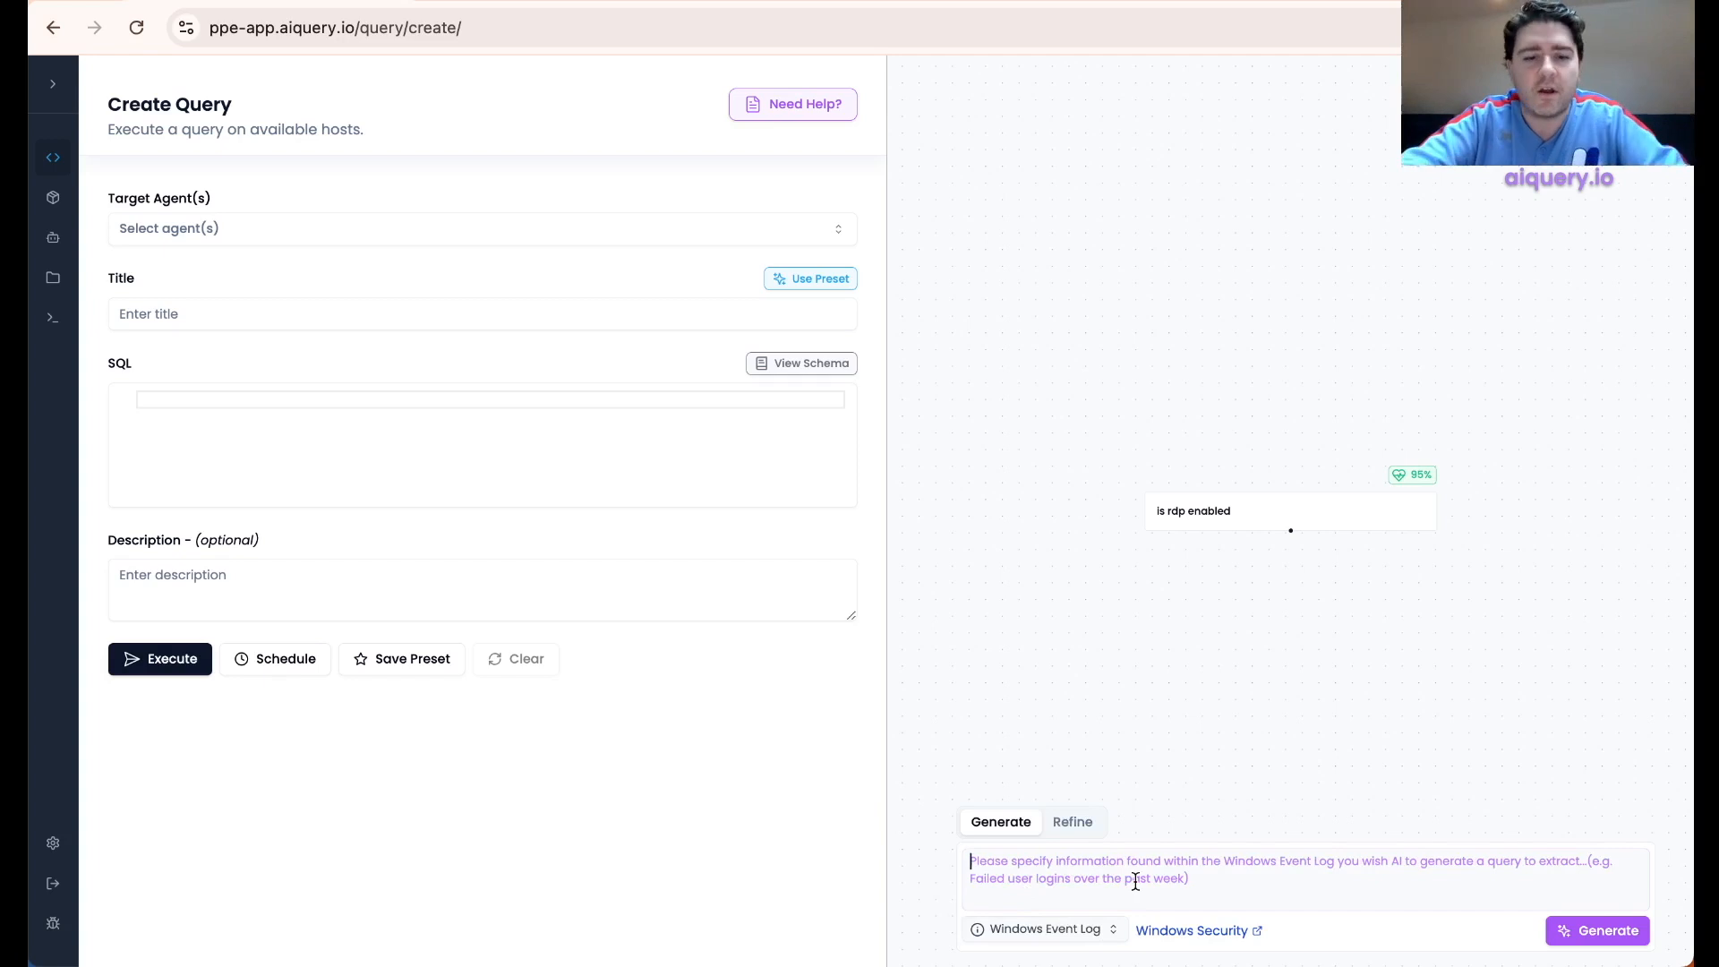
type("rdp logins")
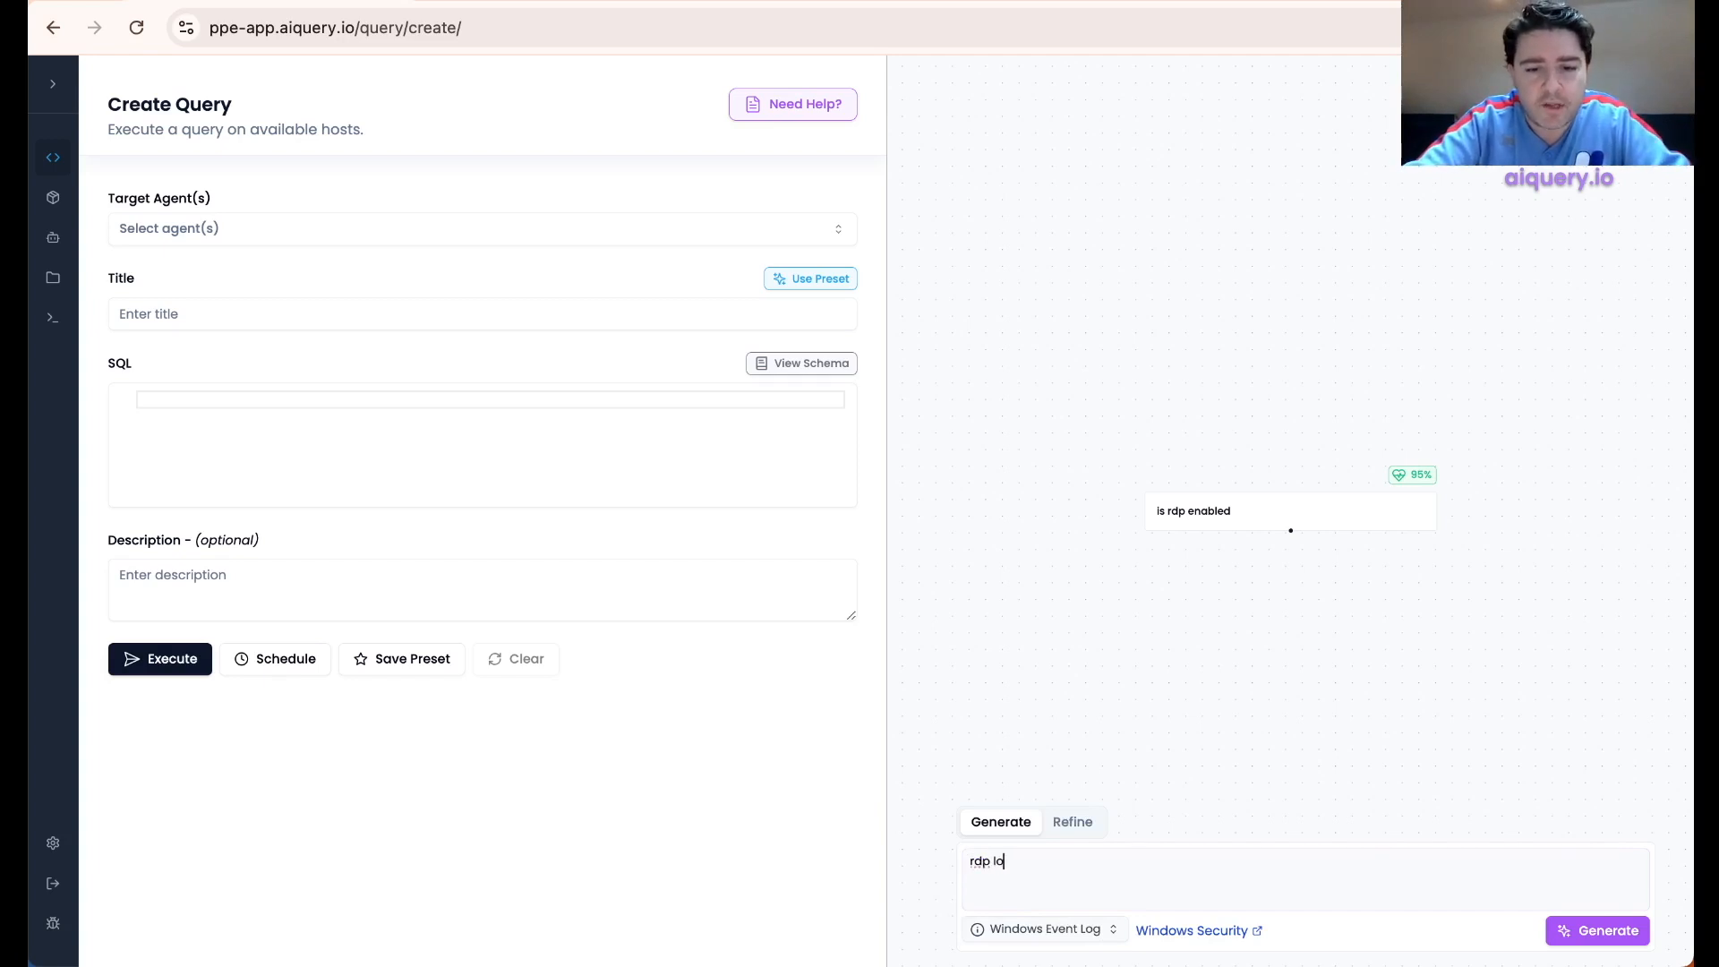
left_click(1616, 936)
- Choose EC2AMAZ-ET6EKN4 as the target agent and title the query "RDP Login Audit – past 48 hours"
left_click(530, 238)
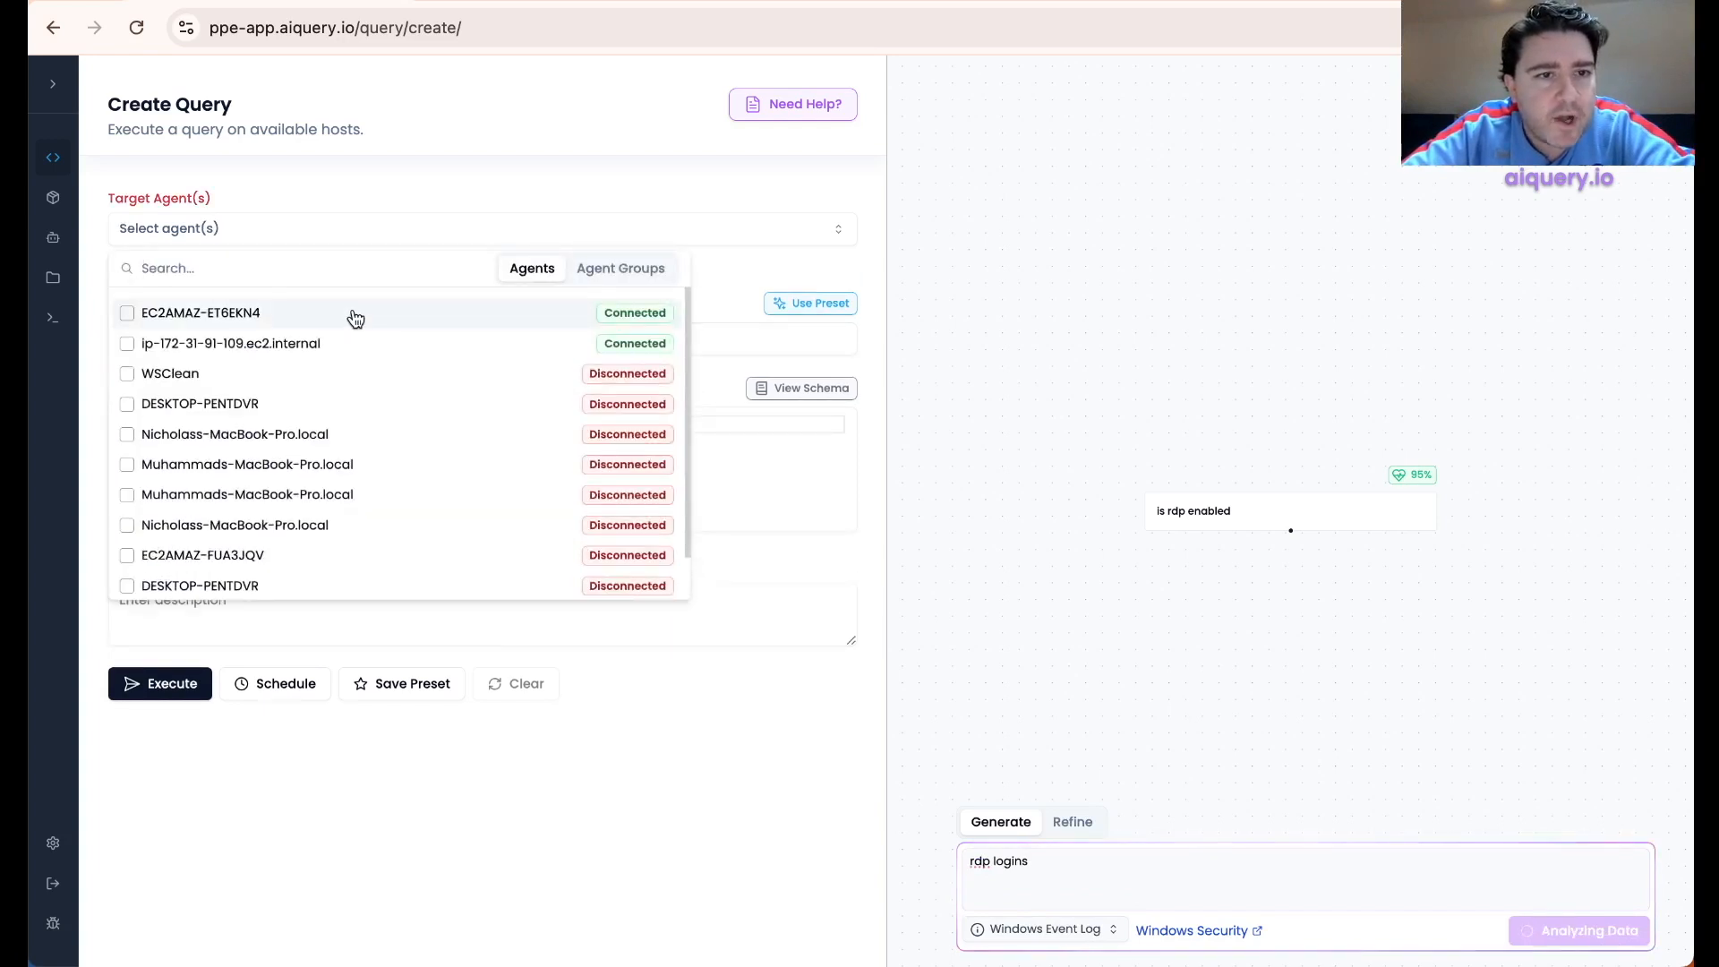
left_click(353, 316)
left_click(450, 165)
left_click(242, 311)
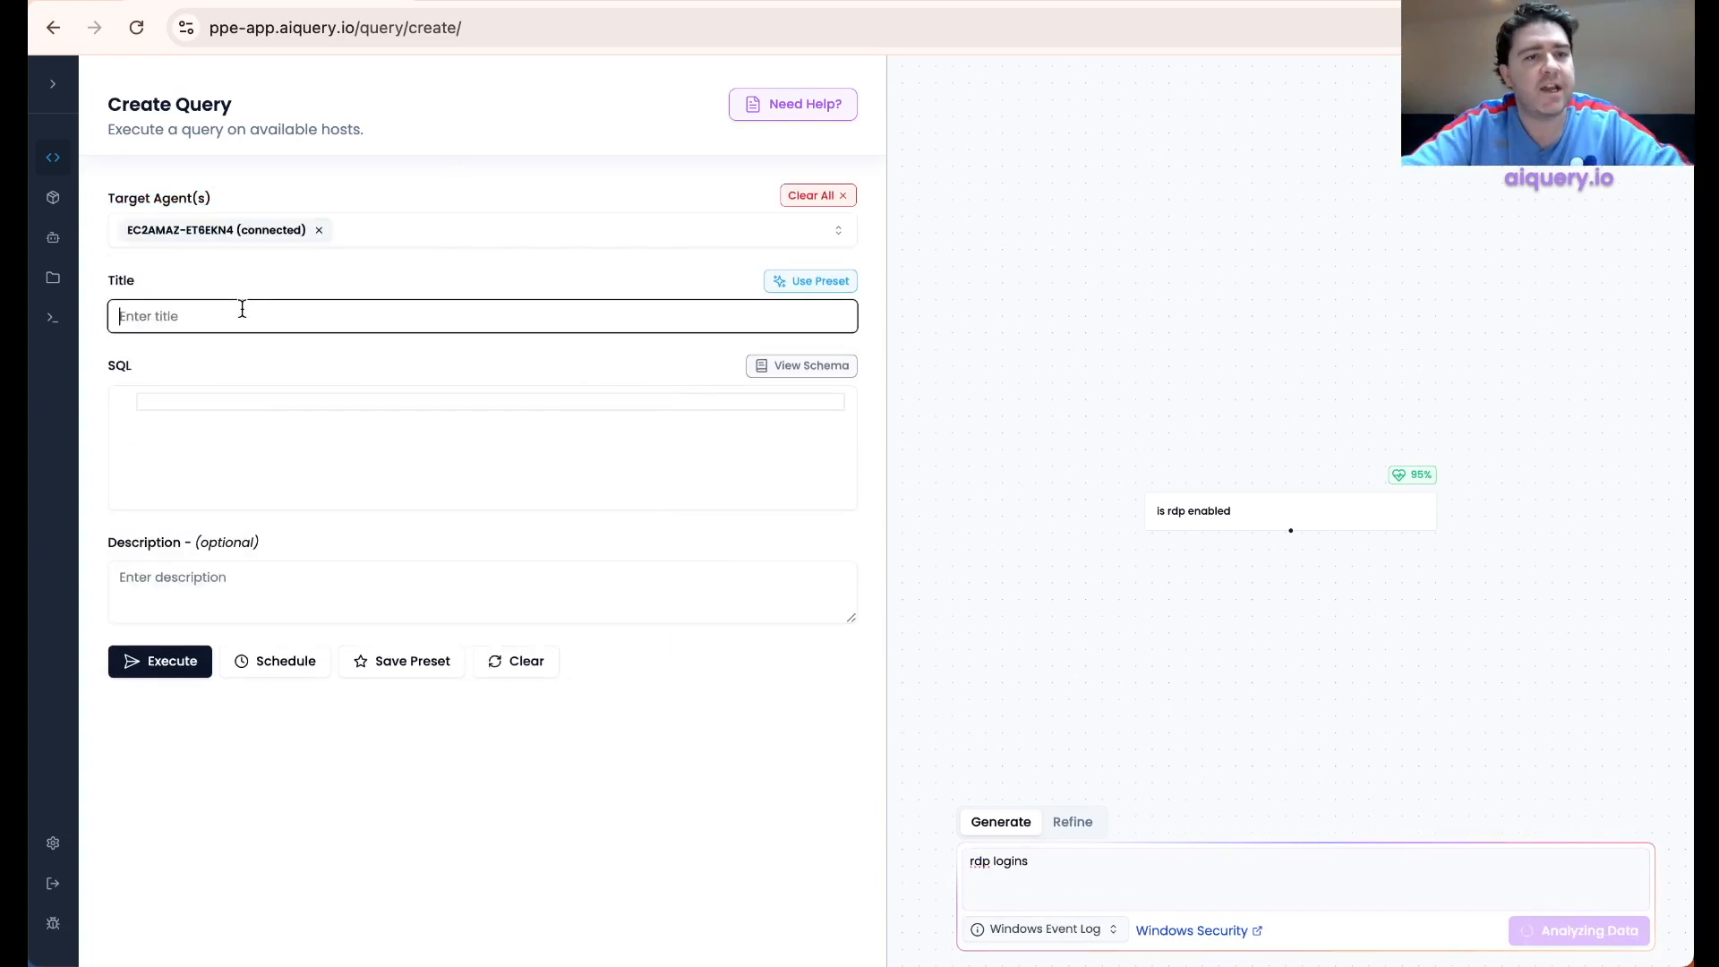
type("RDP ")
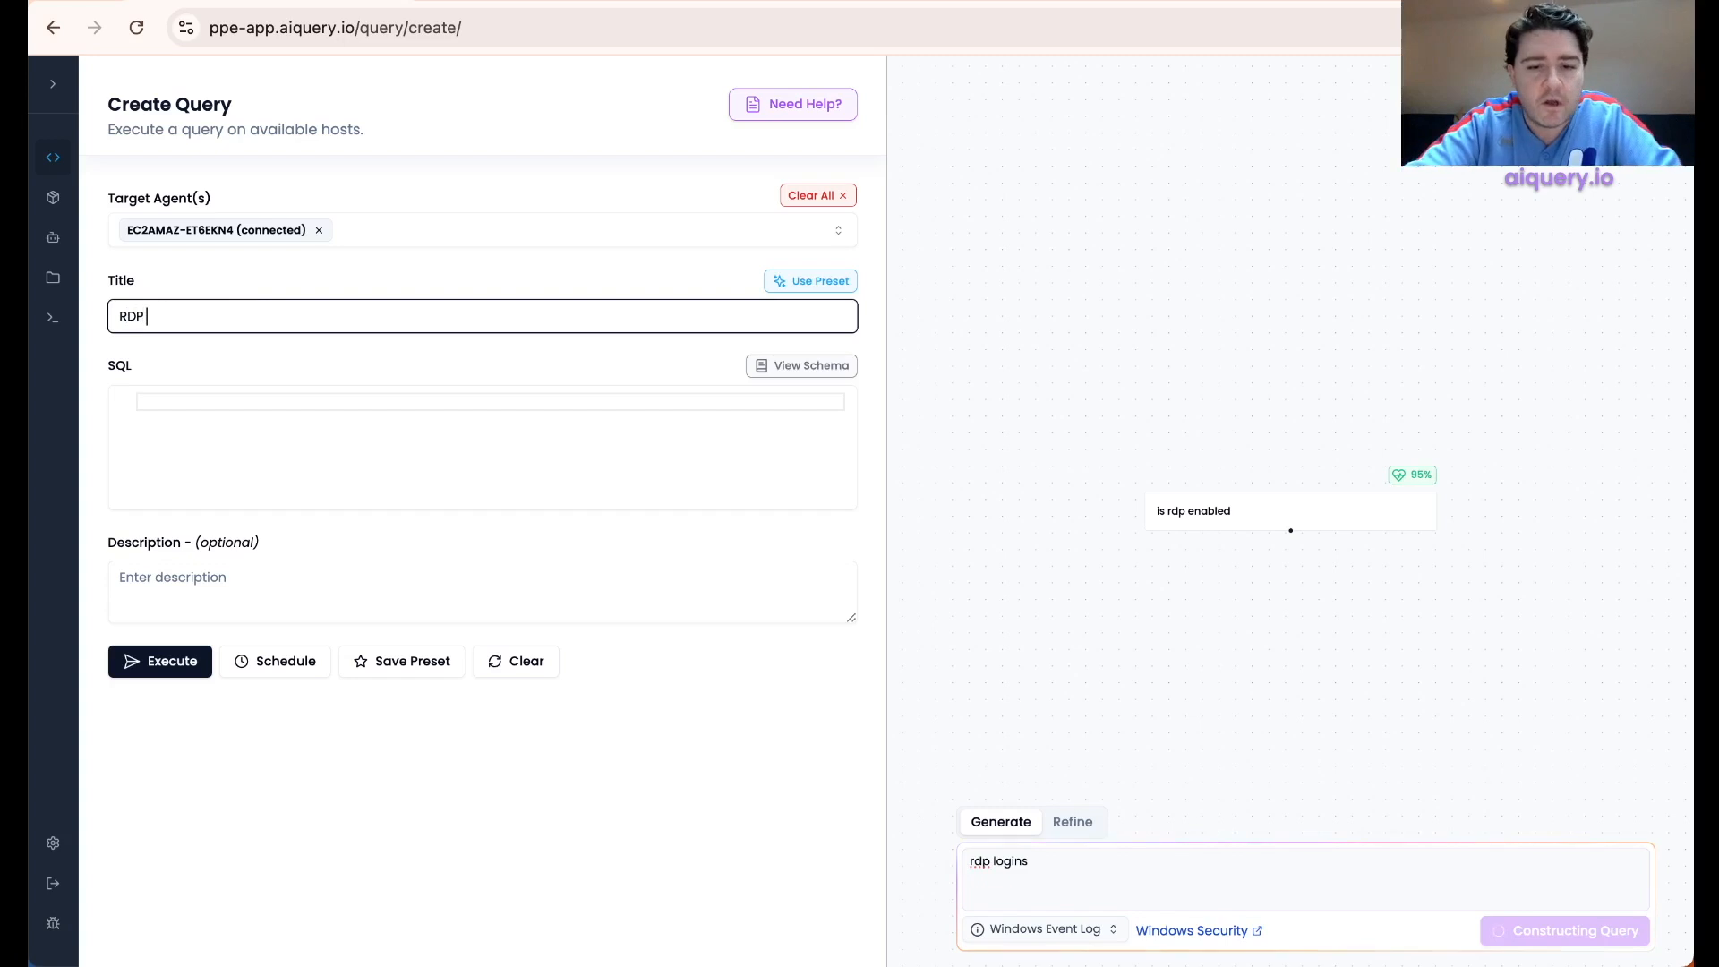
type("Login Audit – past 48 hours")
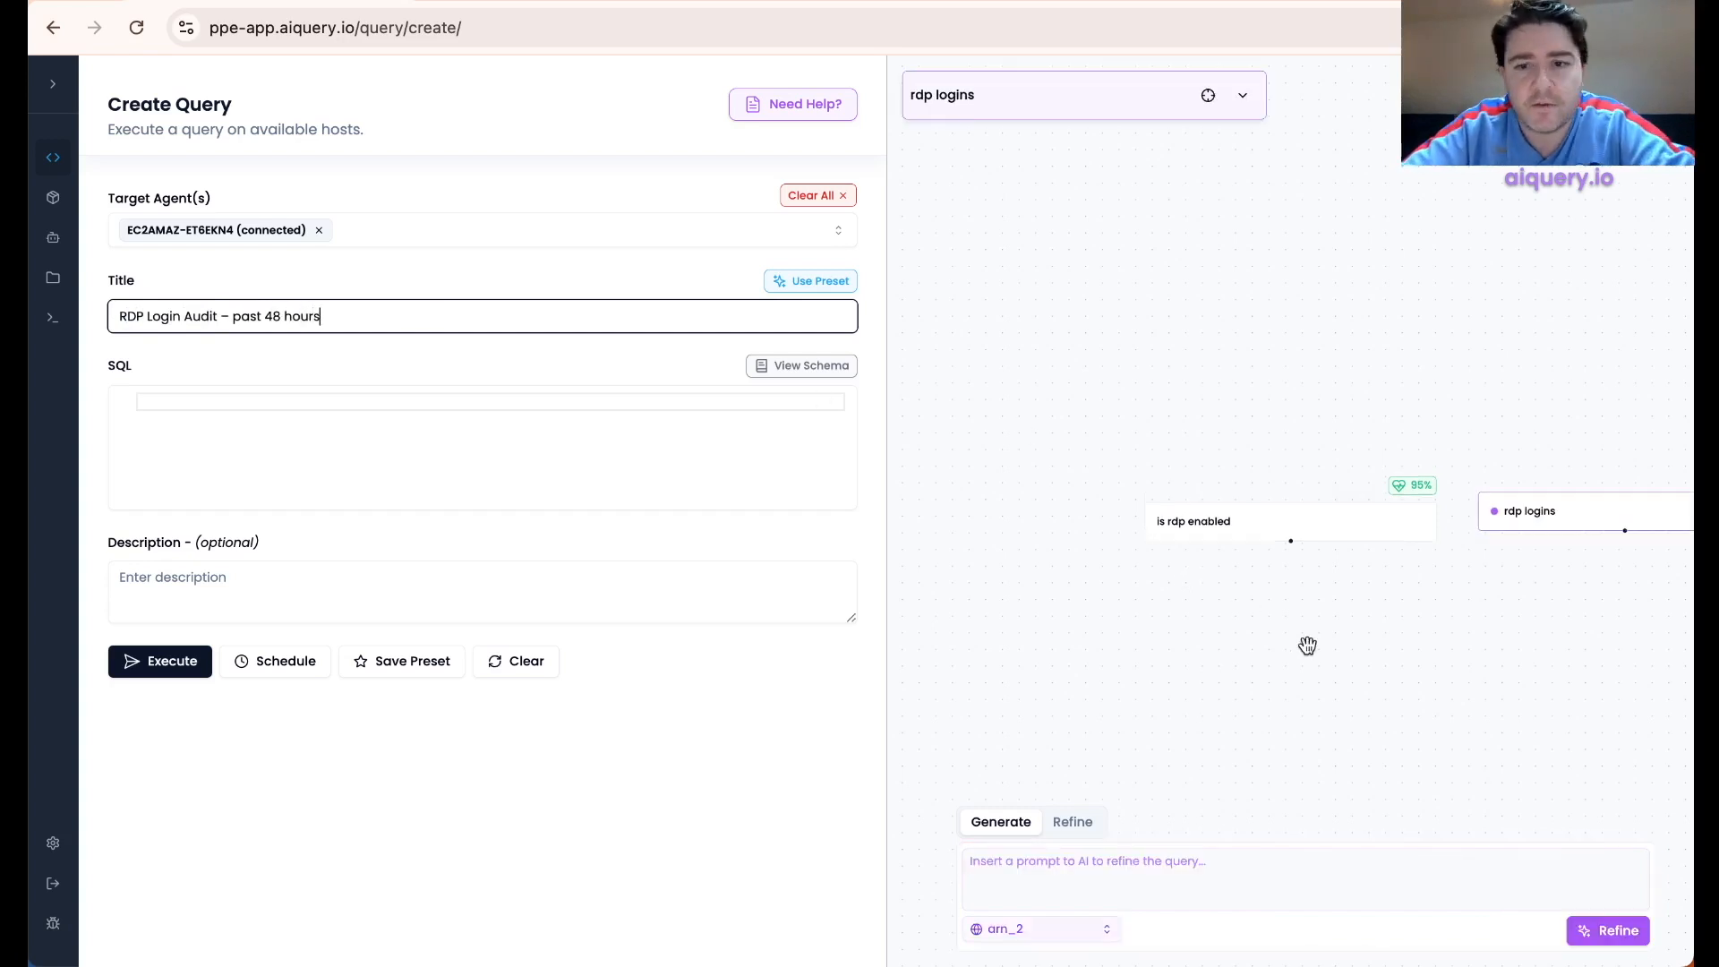
- Expand the generated "rdp logins" query and examine its extracted event fields, source table and event ID filter
left_click(1329, 525)
left_click(1243, 96)
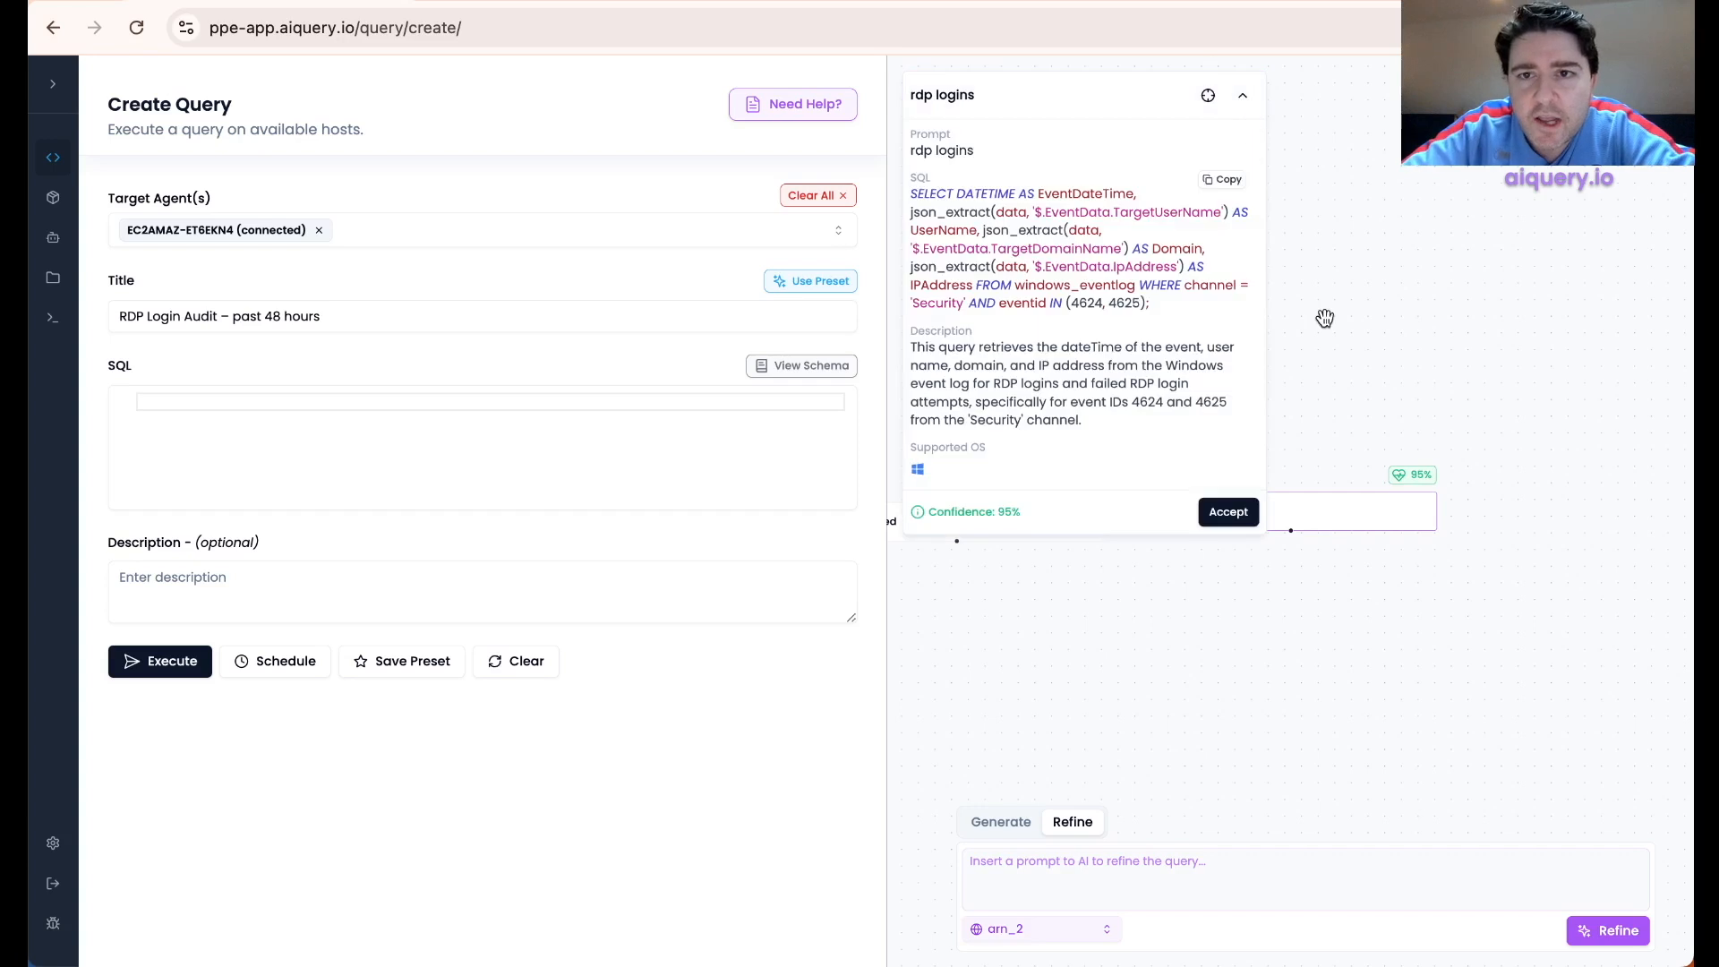
left_click_drag(1324, 318, 1361, 311)
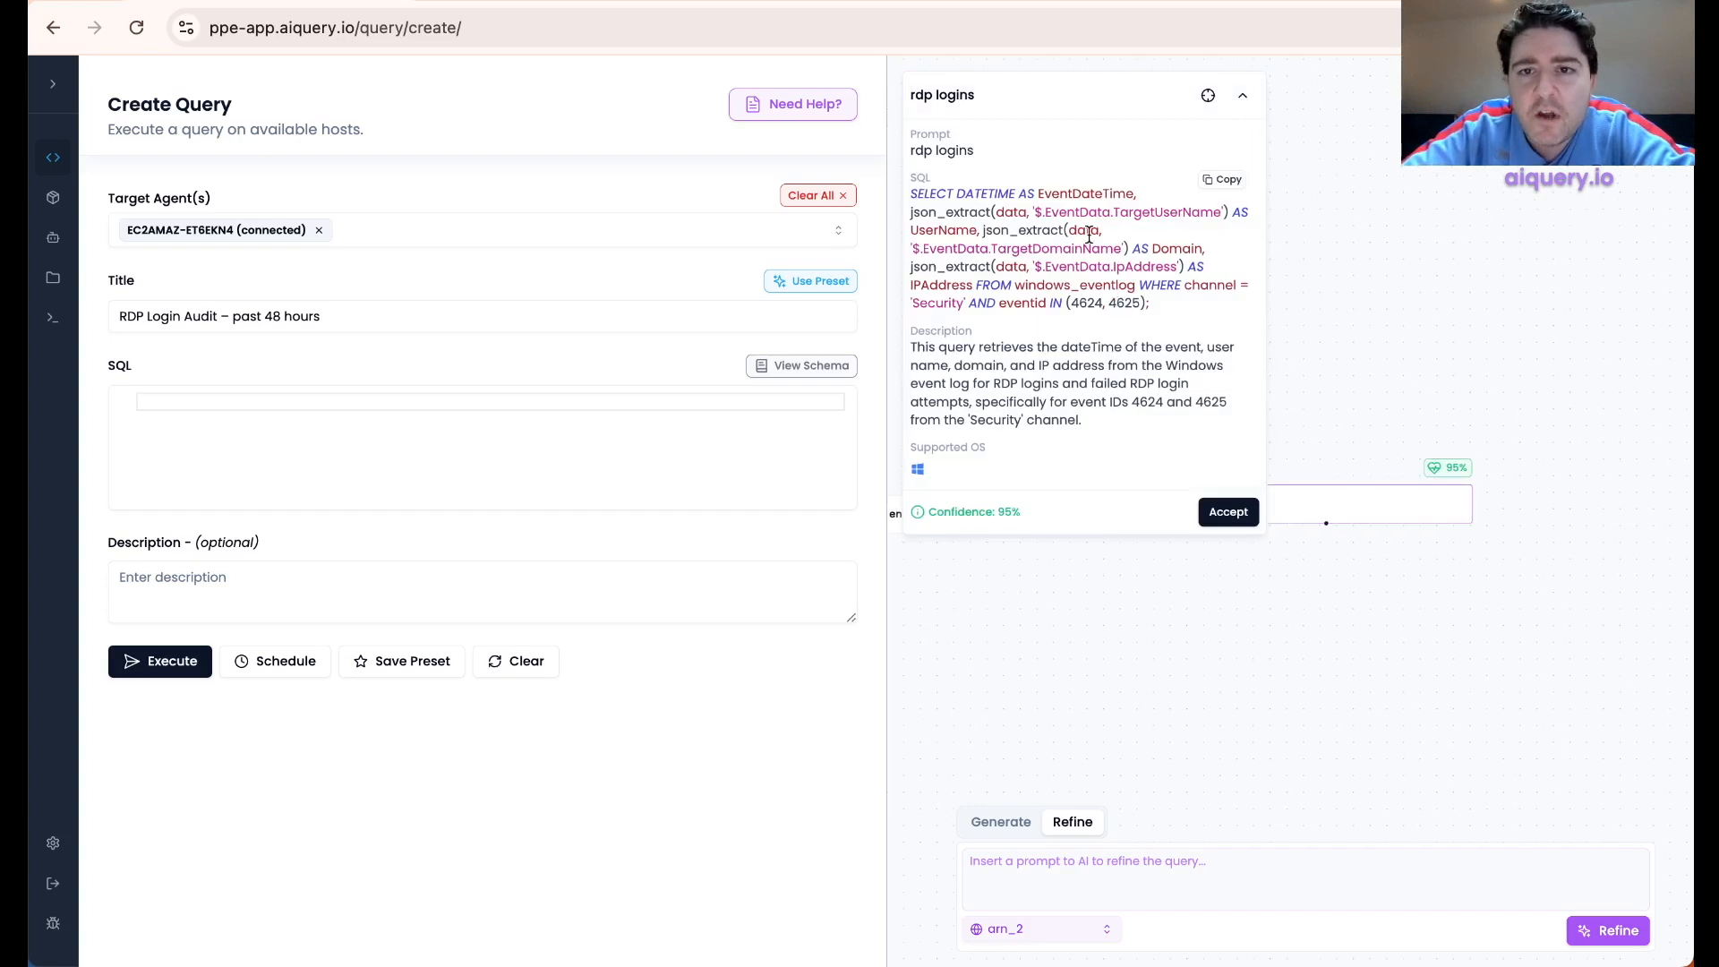
left_click_drag(1186, 269, 1104, 259)
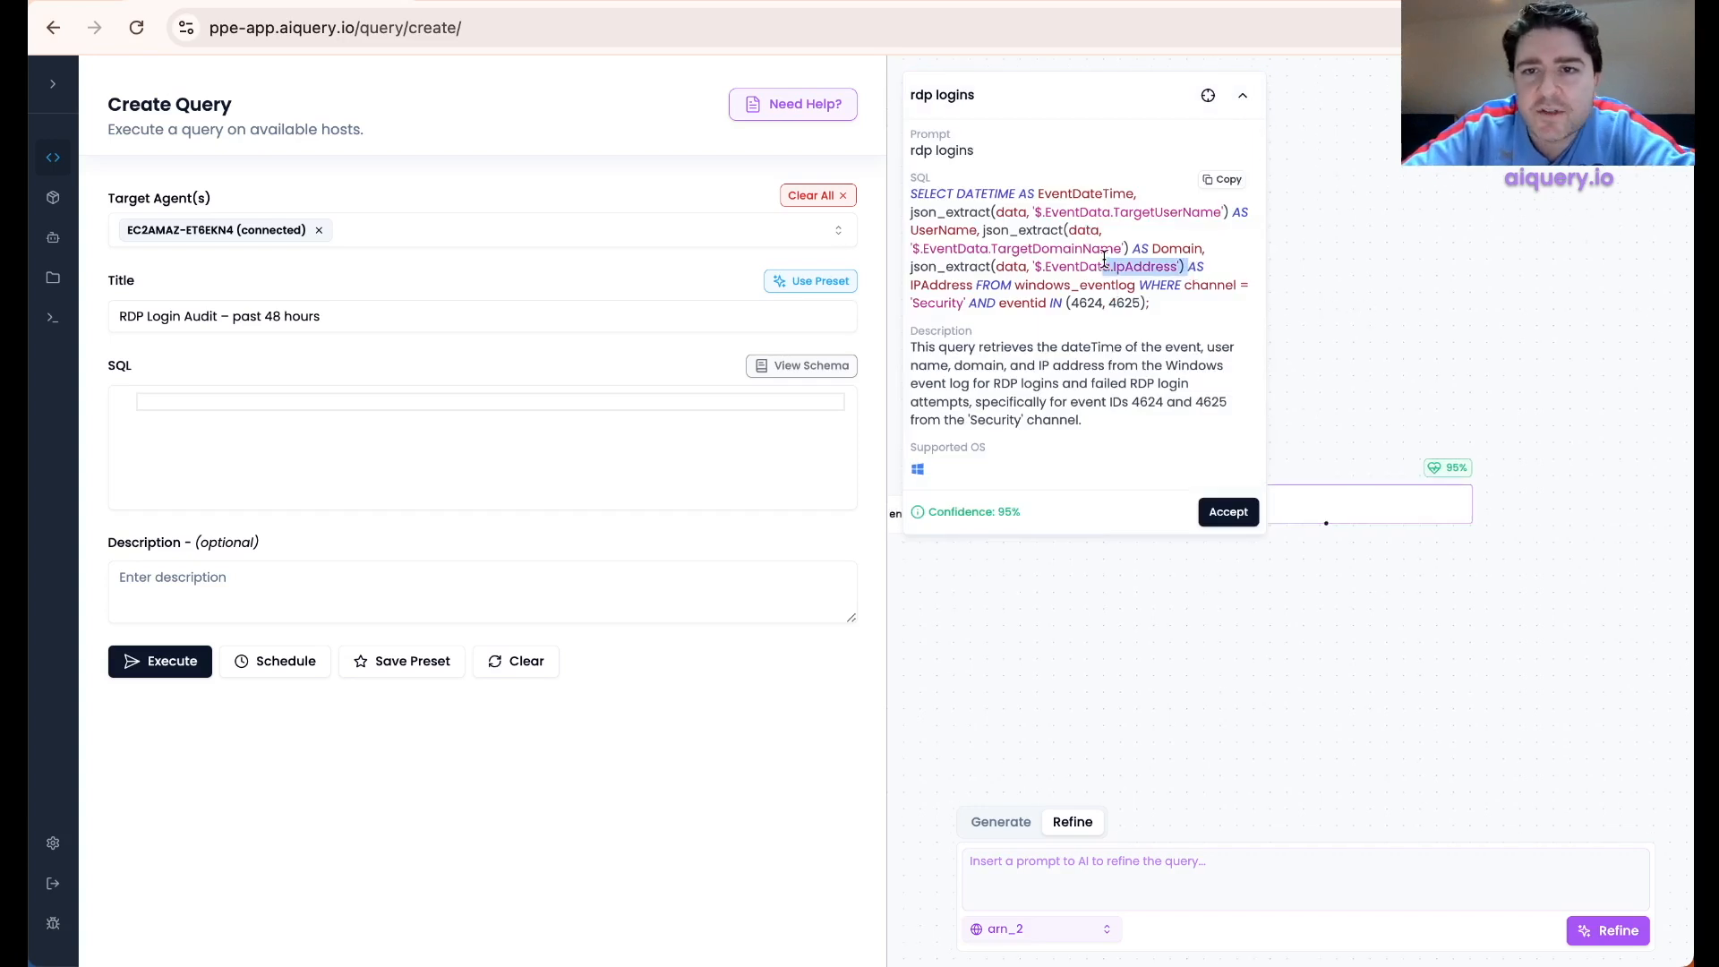
left_click(1044, 231)
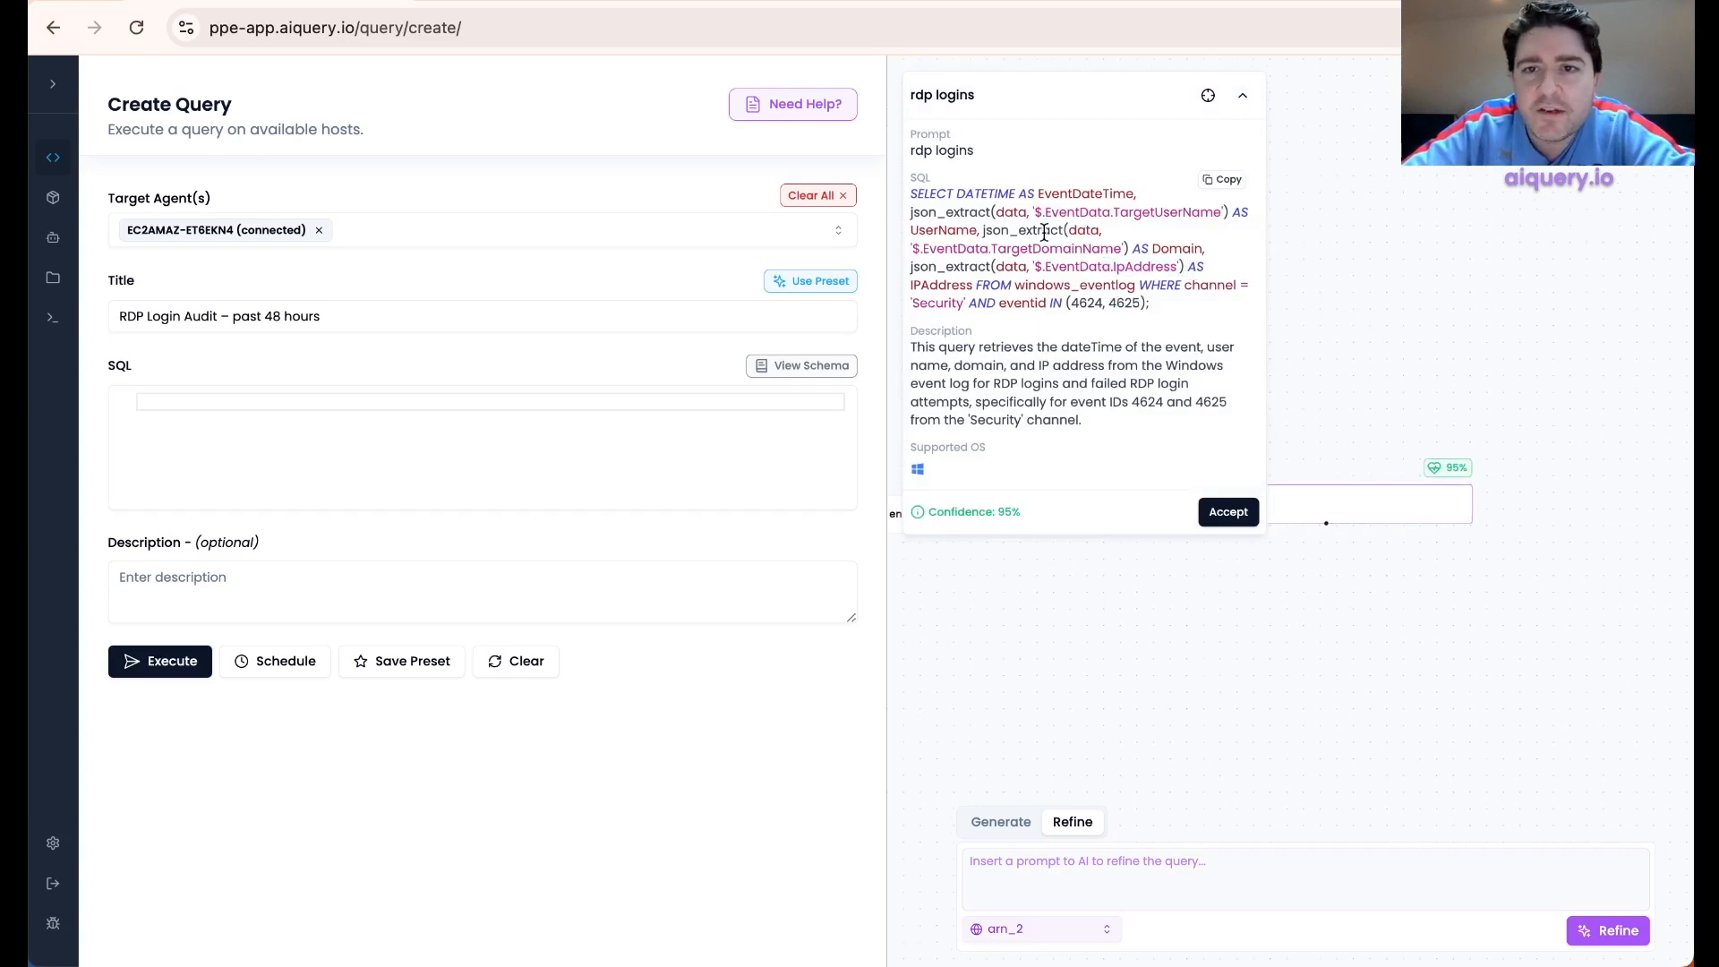
double_click(1024, 287)
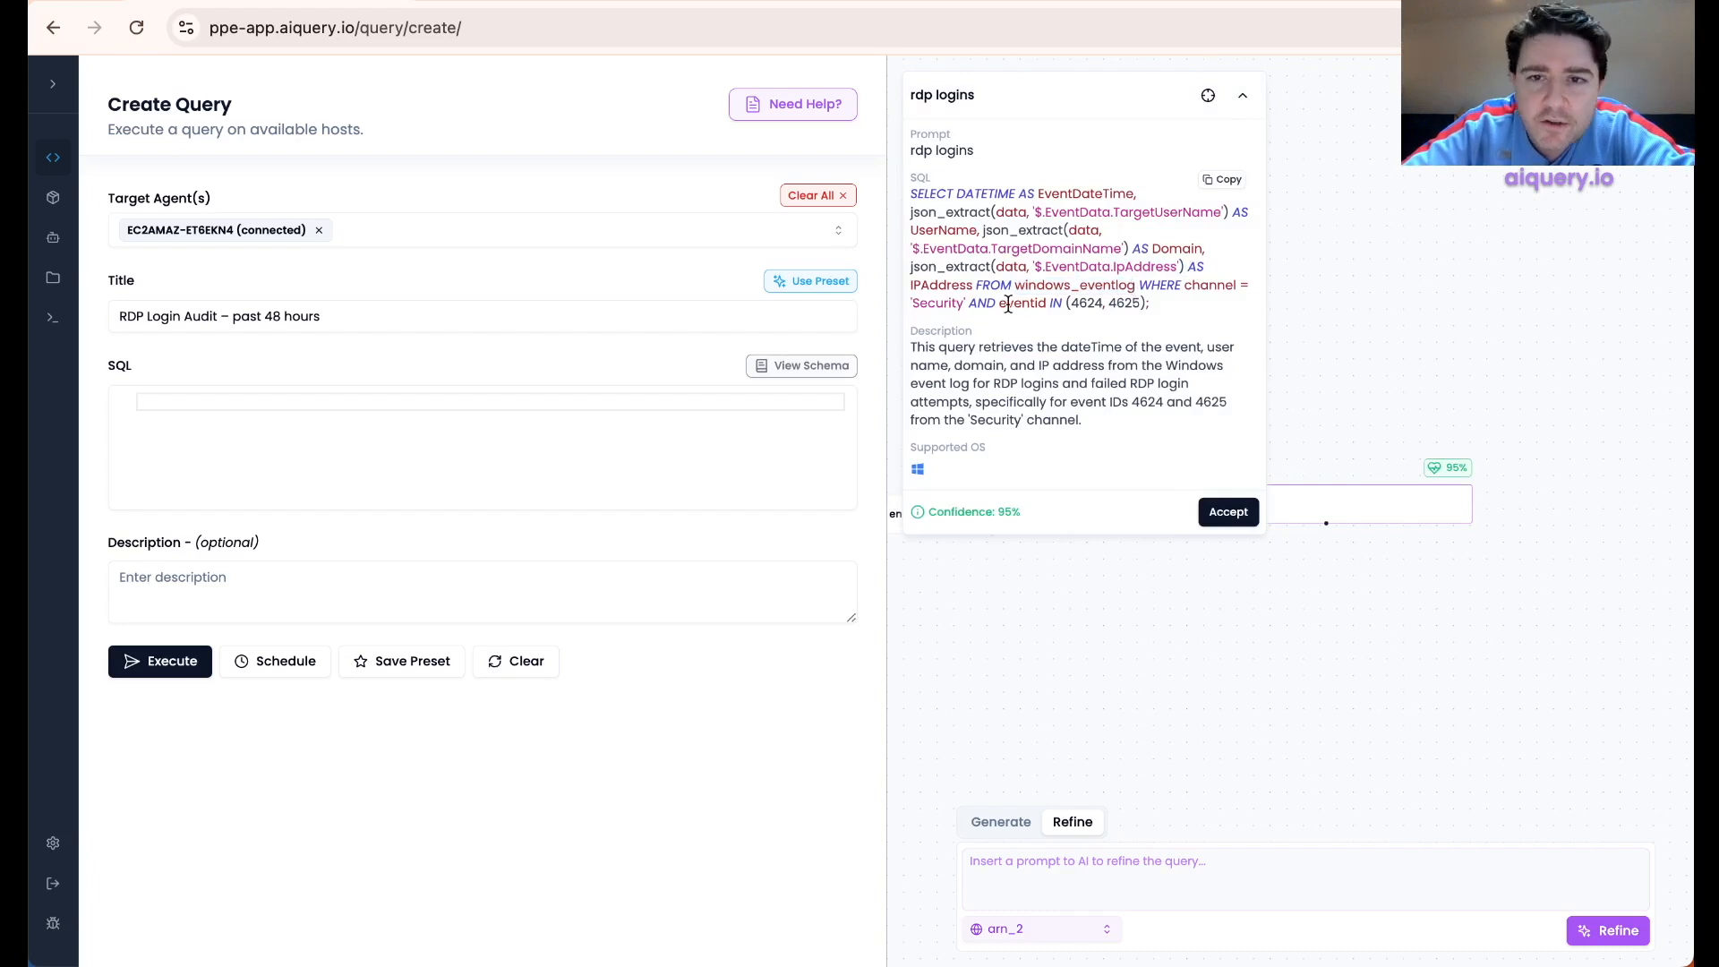
left_click_drag(1069, 304, 1152, 310)
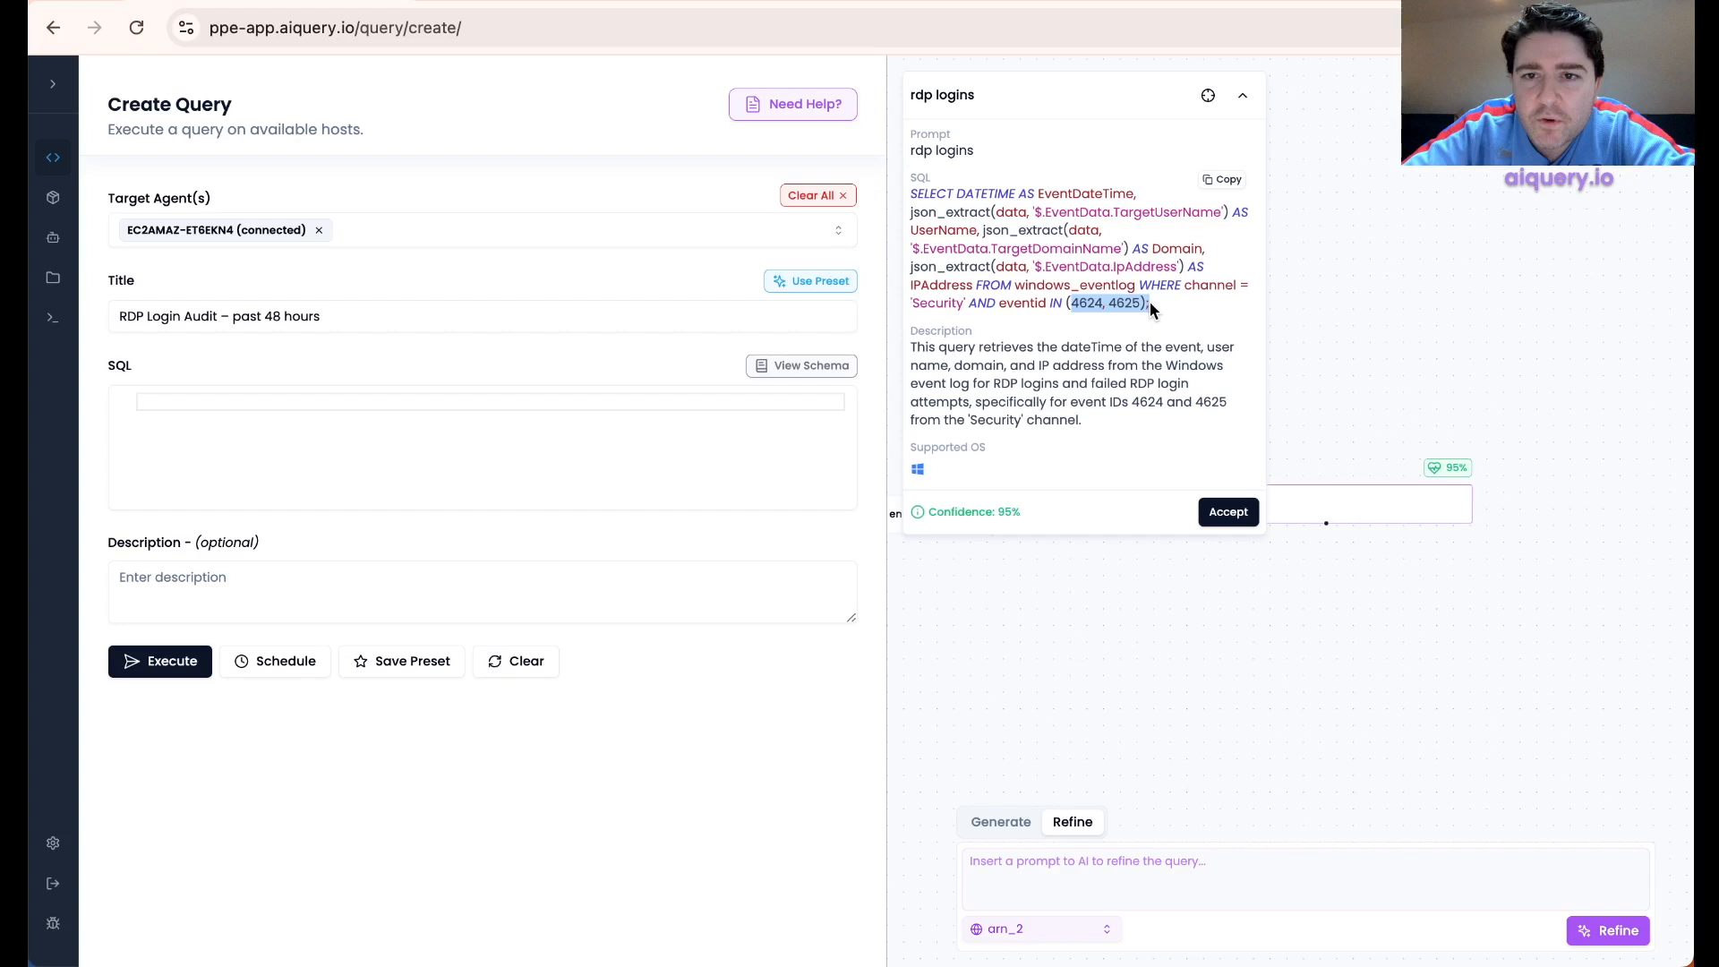
left_click(1147, 409)
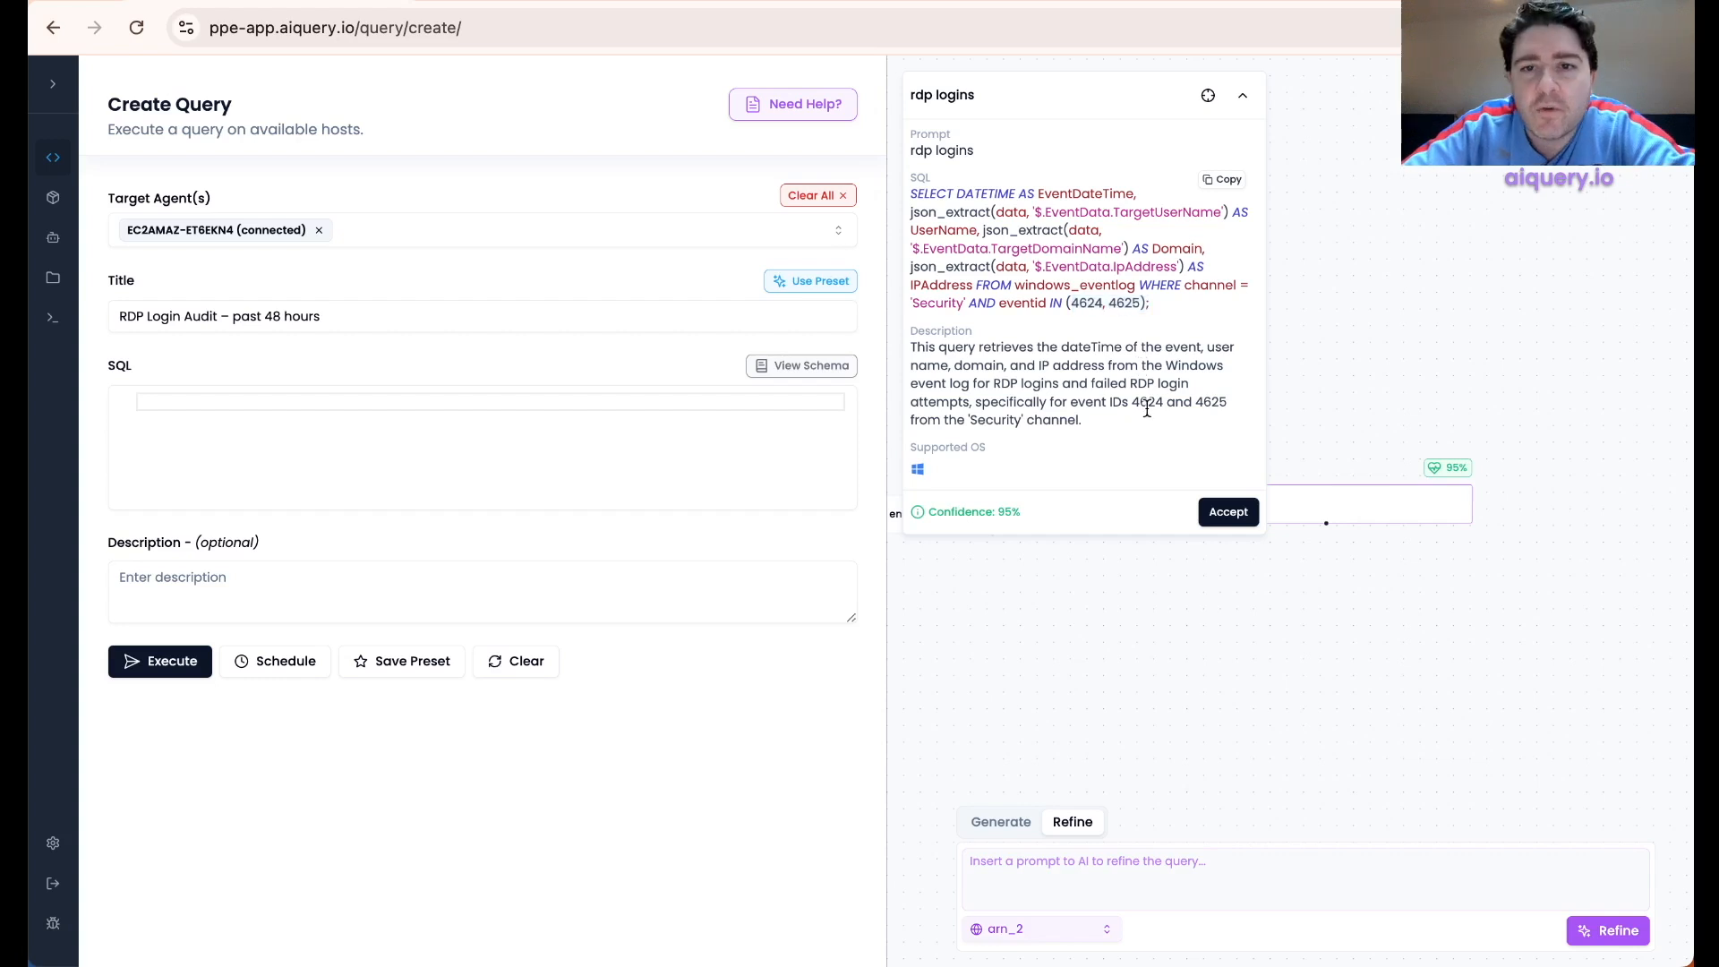
mouse_move(1104, 304)
left_mouse_down()
mouse_move(1072, 303)
mouse_move(1123, 303)
mouse_move(1109, 303)
left_mouse_up()
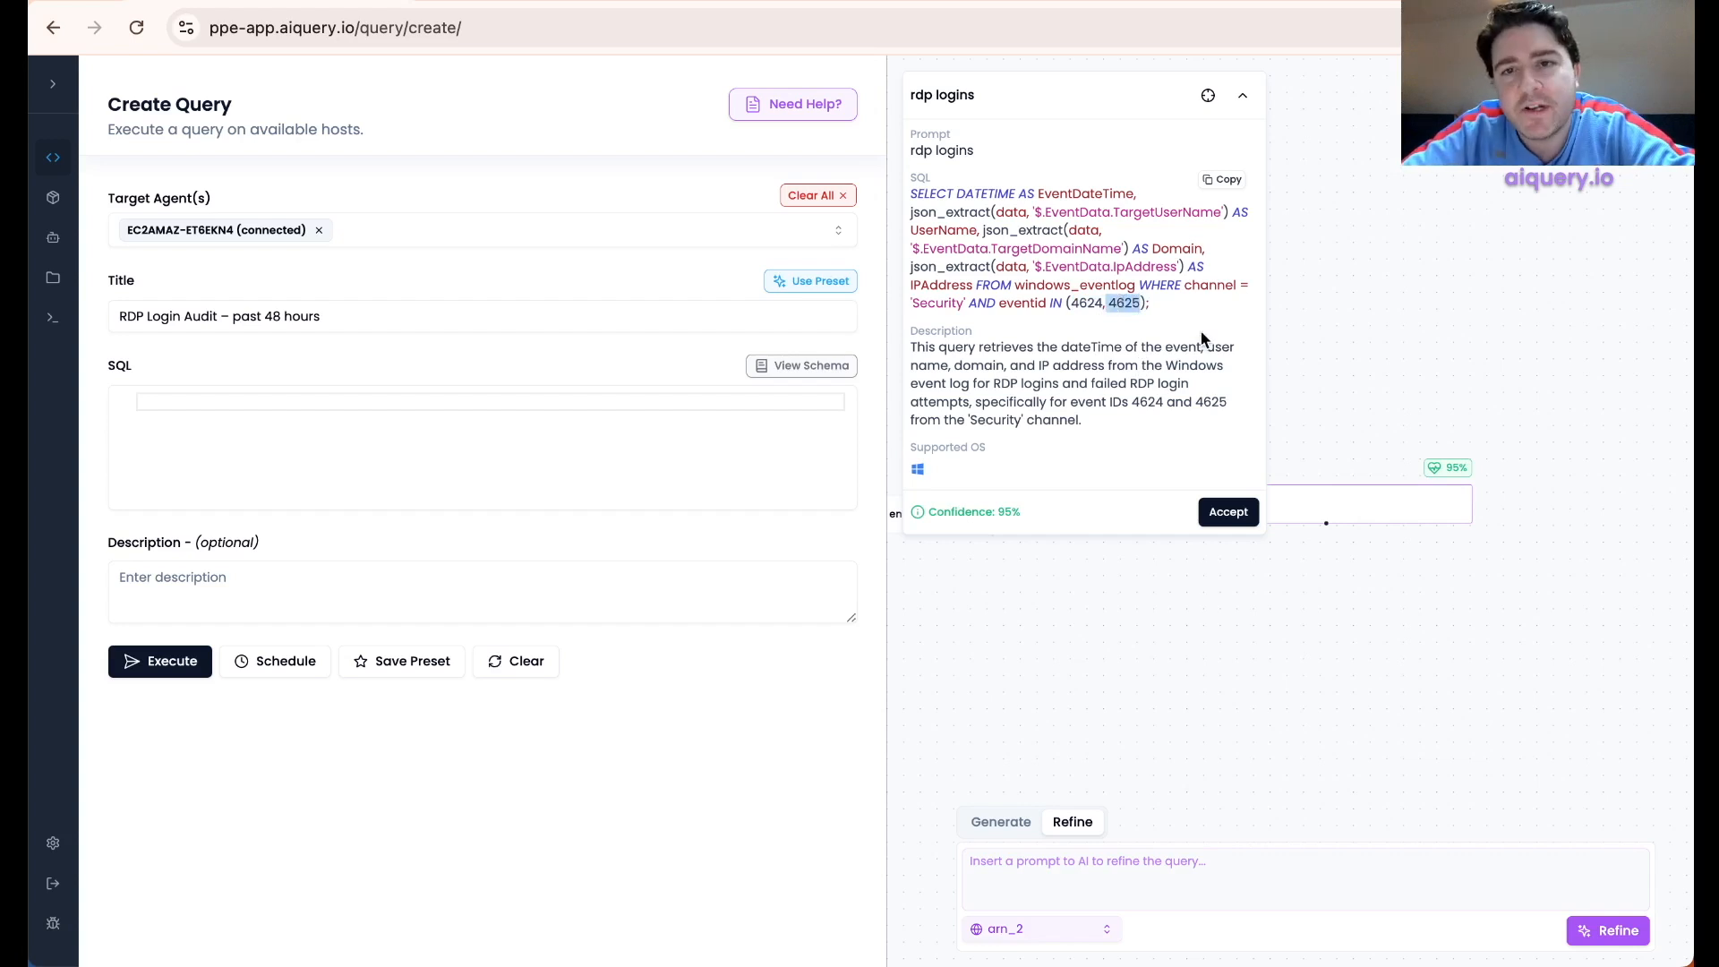
left_click(1200, 332)
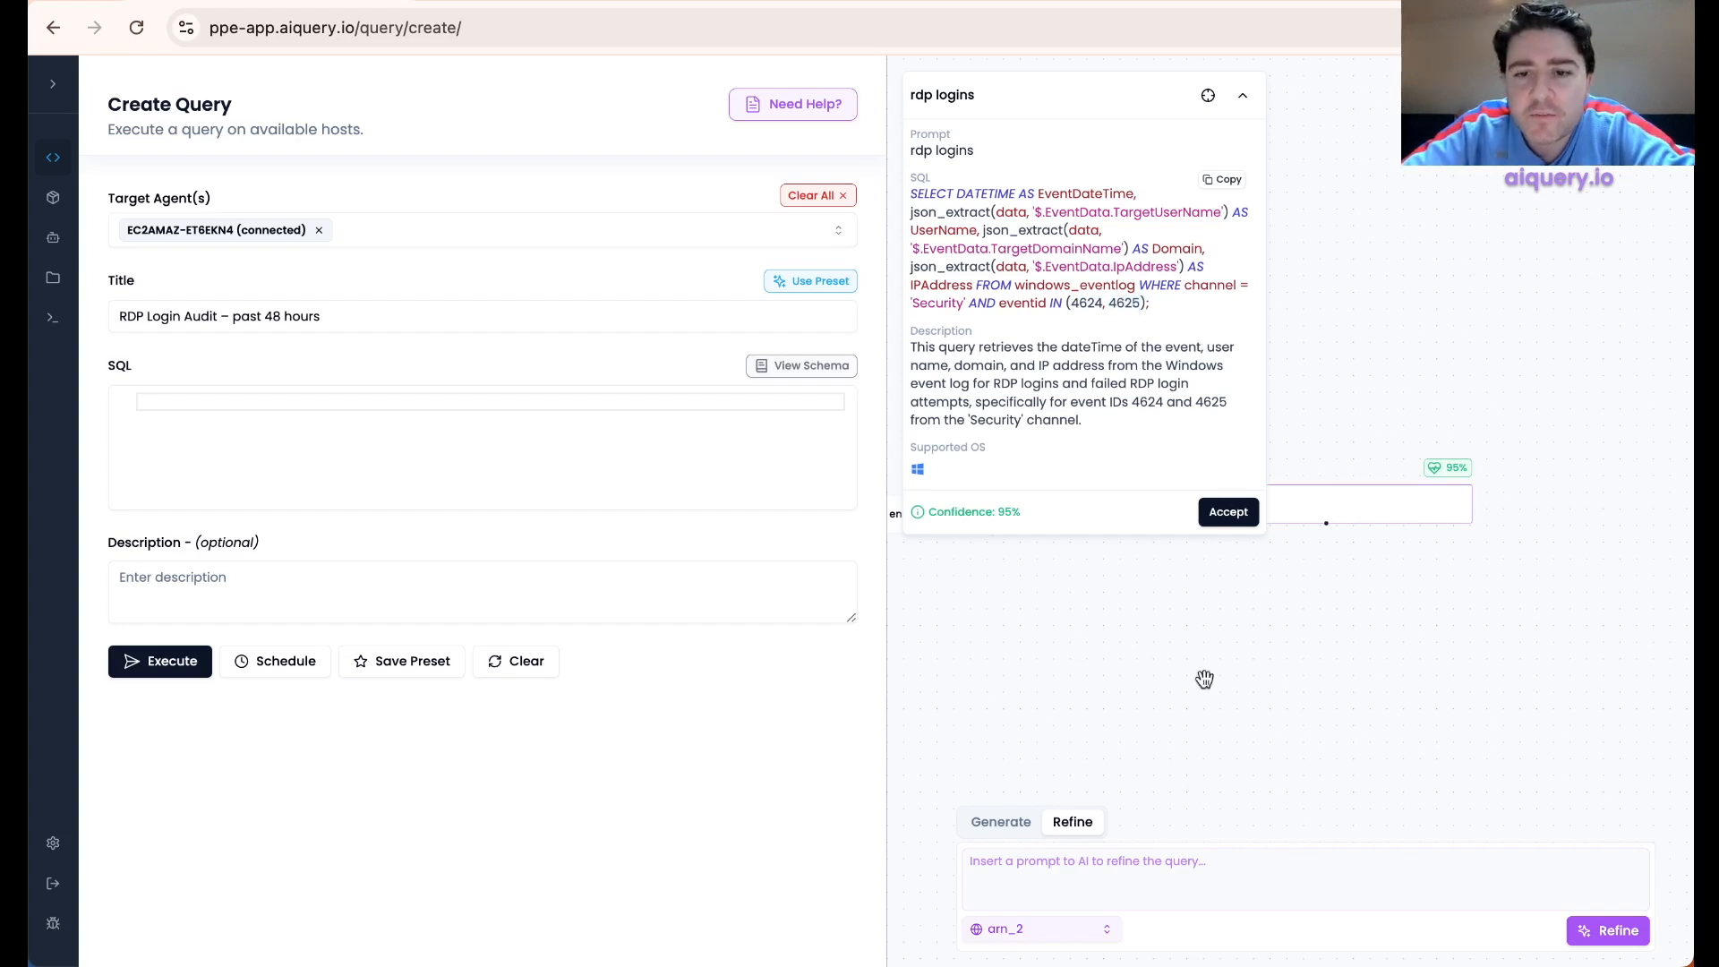
- Refine the generated "rdp logins" query with the AI prompt "add in eventid"
left_click(1099, 866)
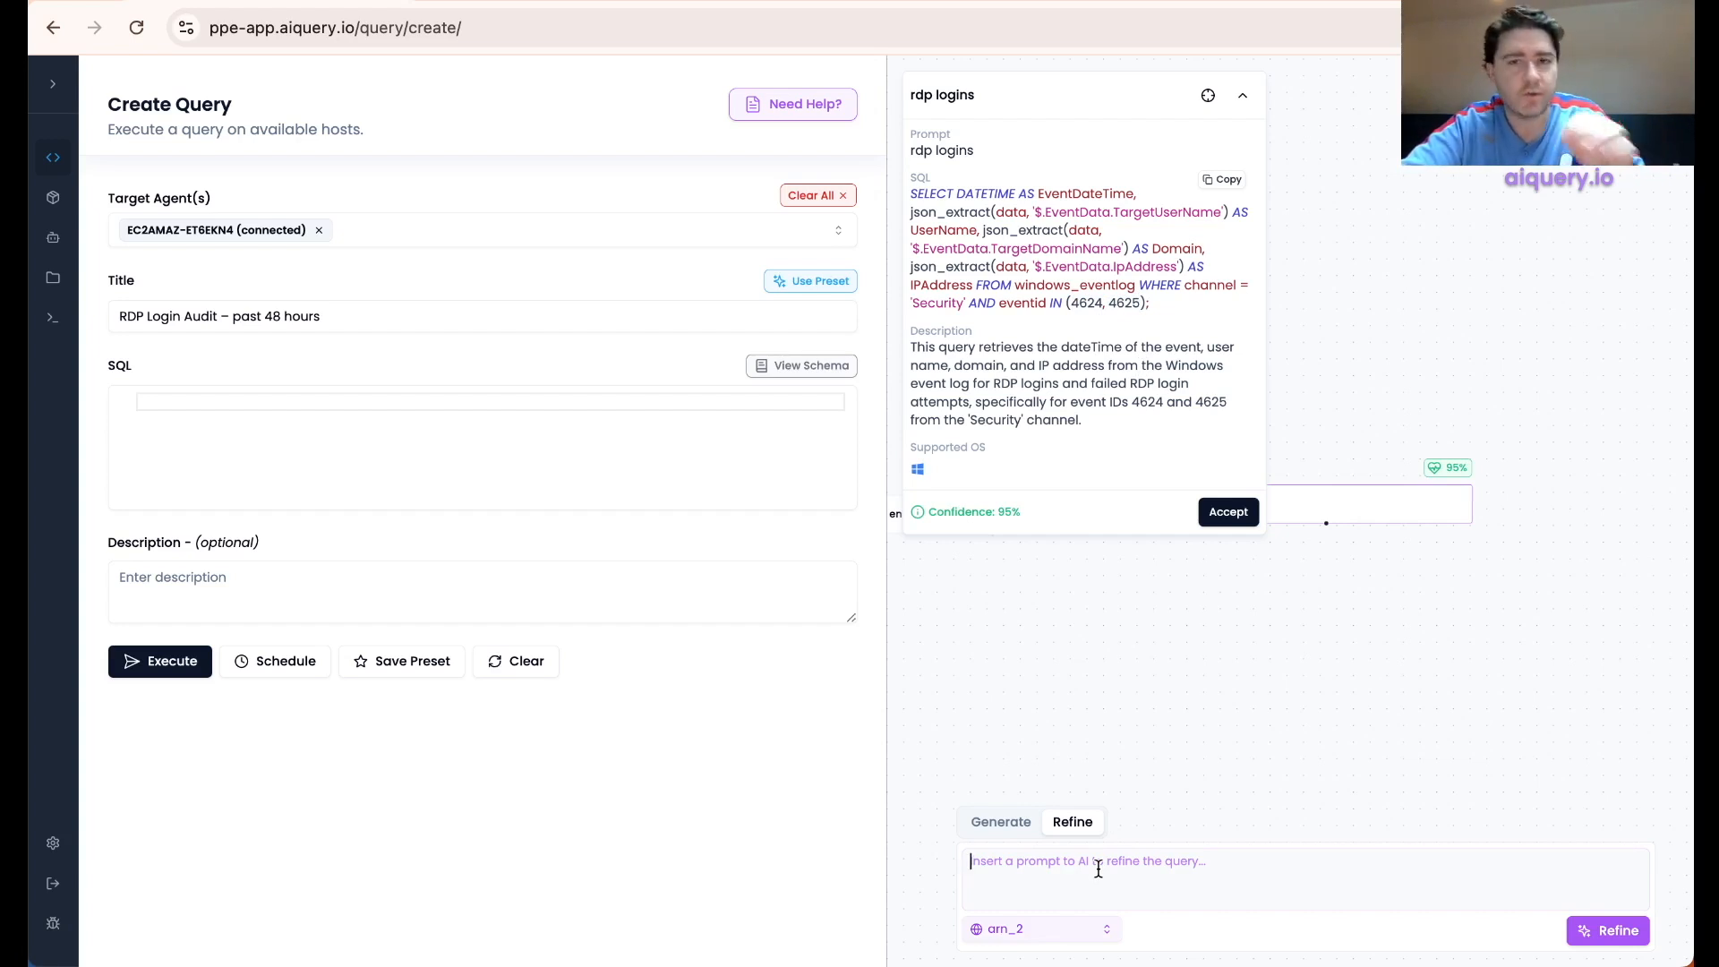
type("add in eventid")
left_click(1578, 934)
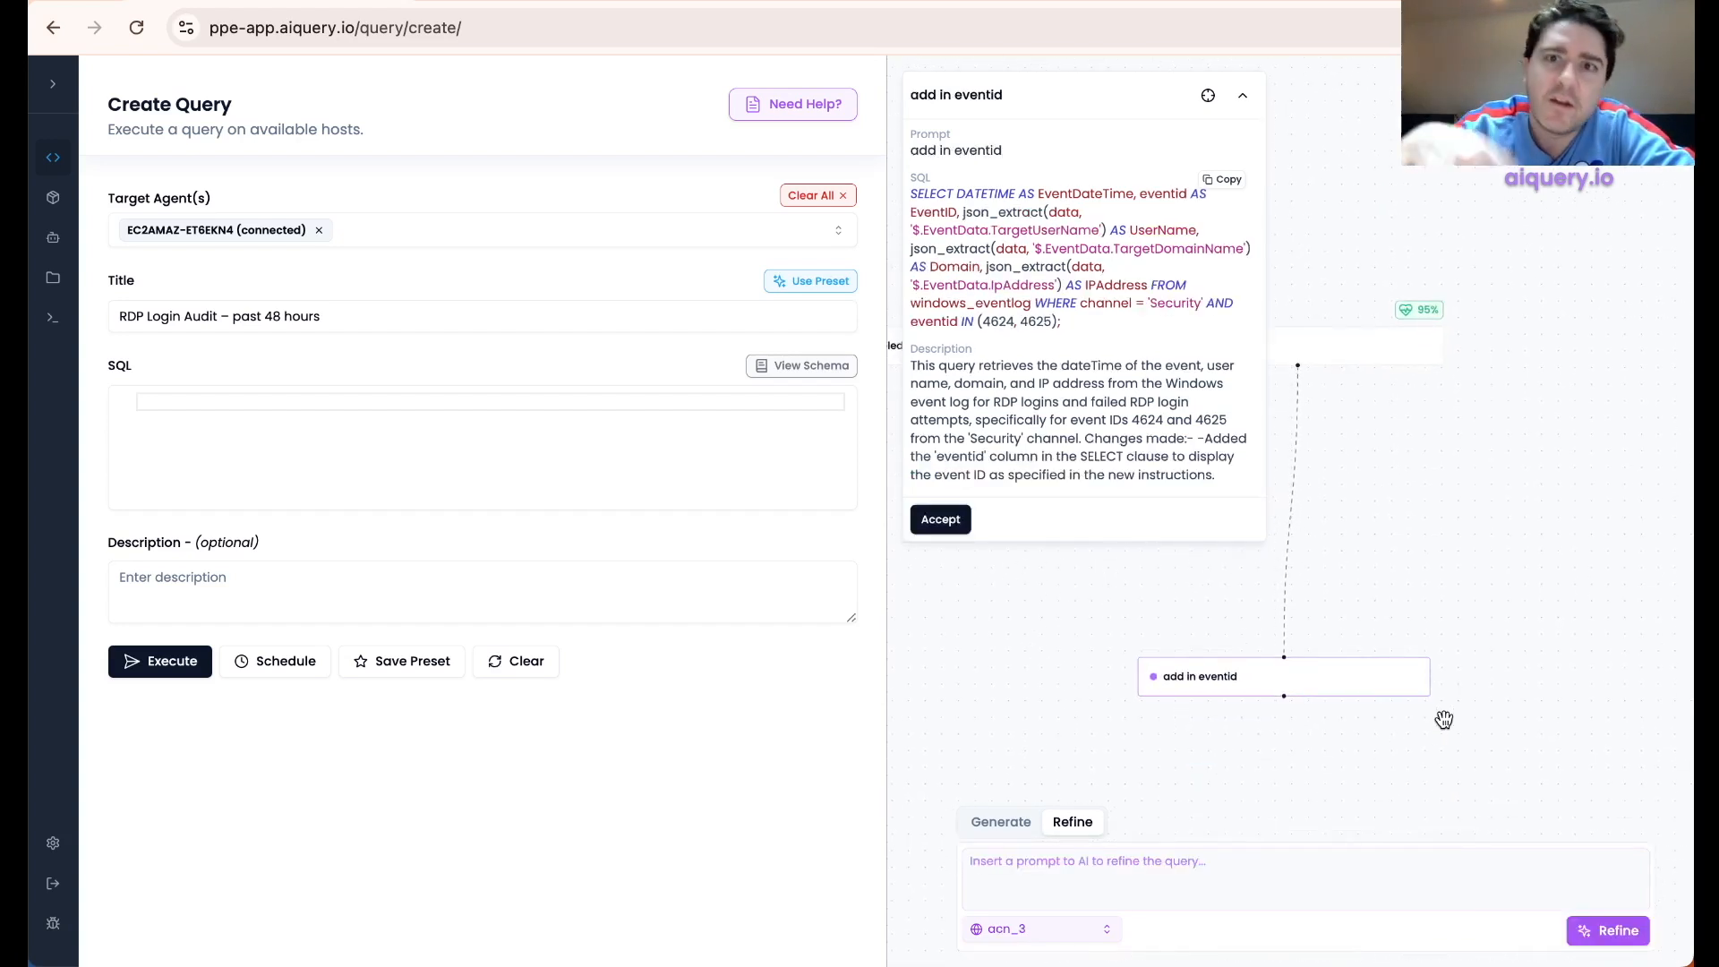
- Compare the original "rdp logins" query with its "add in eventid" refinement, examining the added column and the event ID filter
left_click(1384, 351)
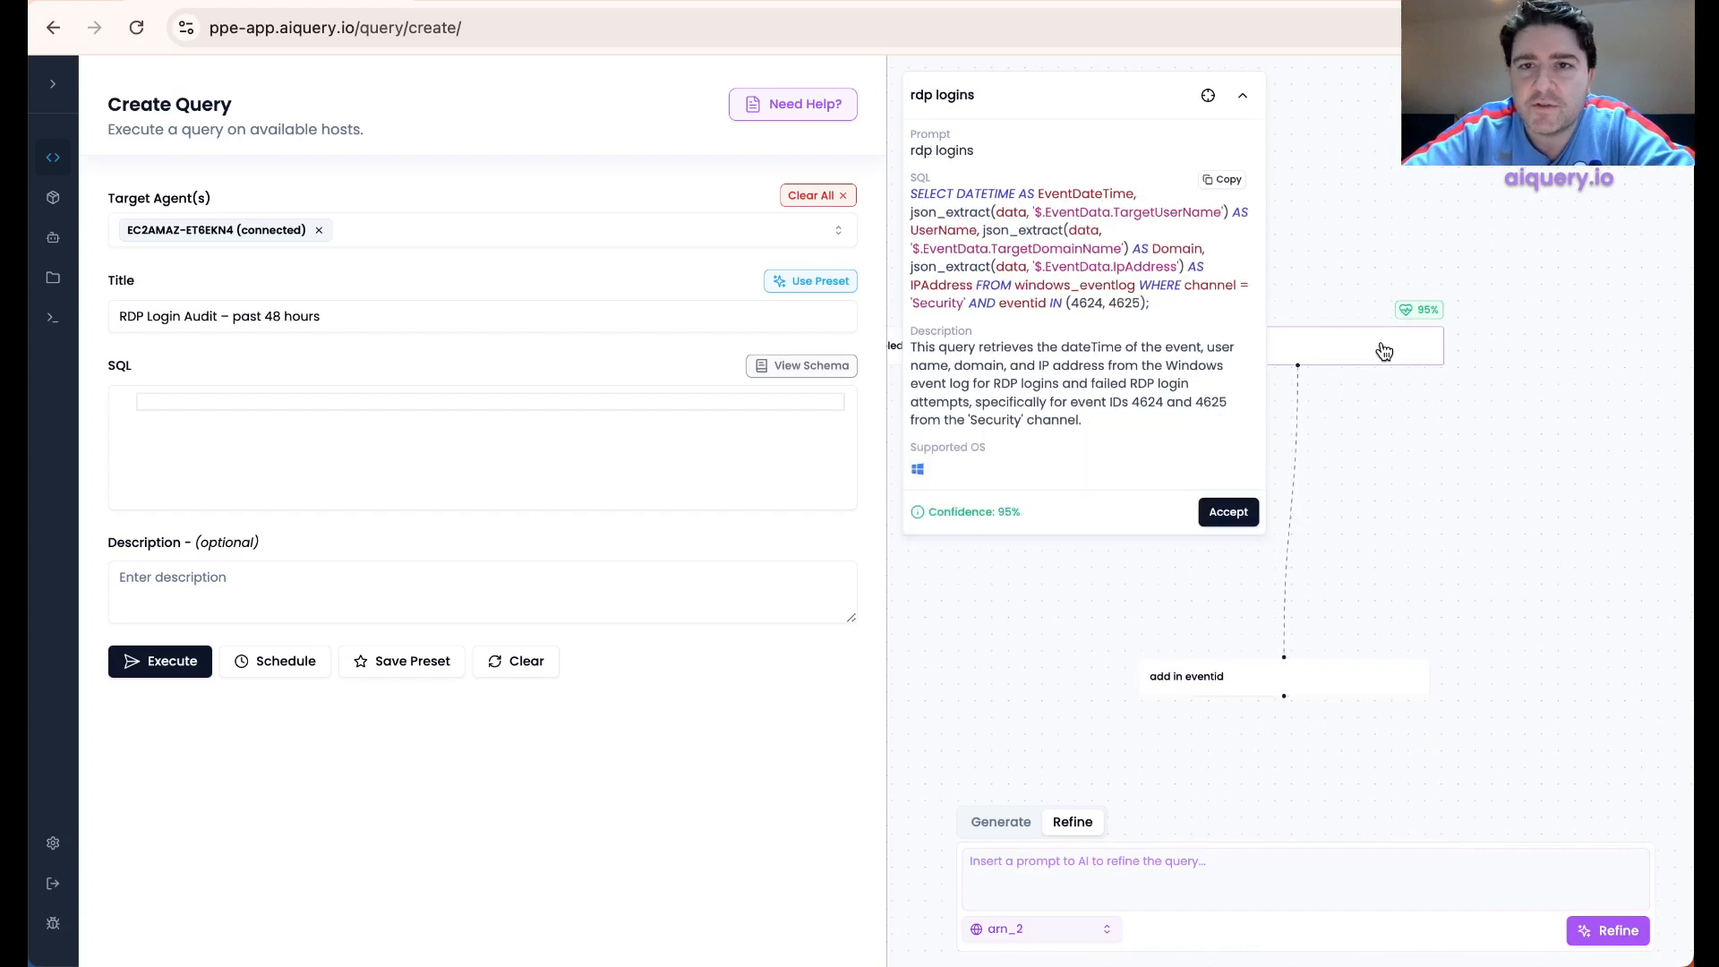
left_click(1314, 686)
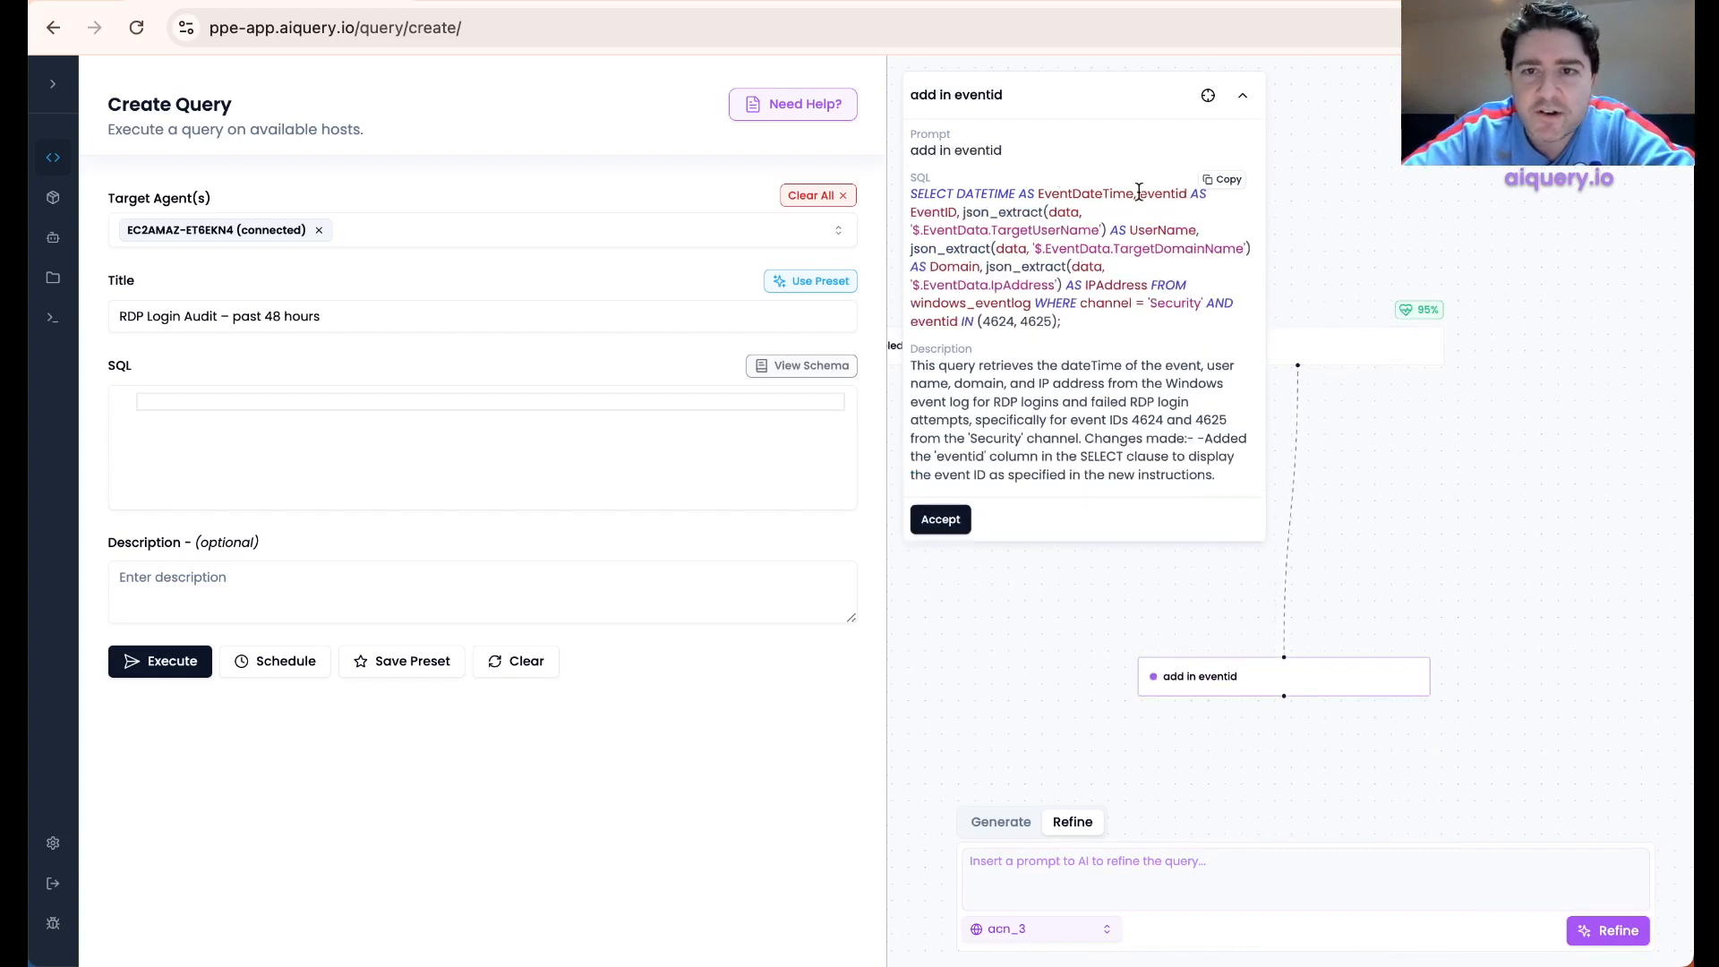
left_click_drag(1138, 193, 956, 213)
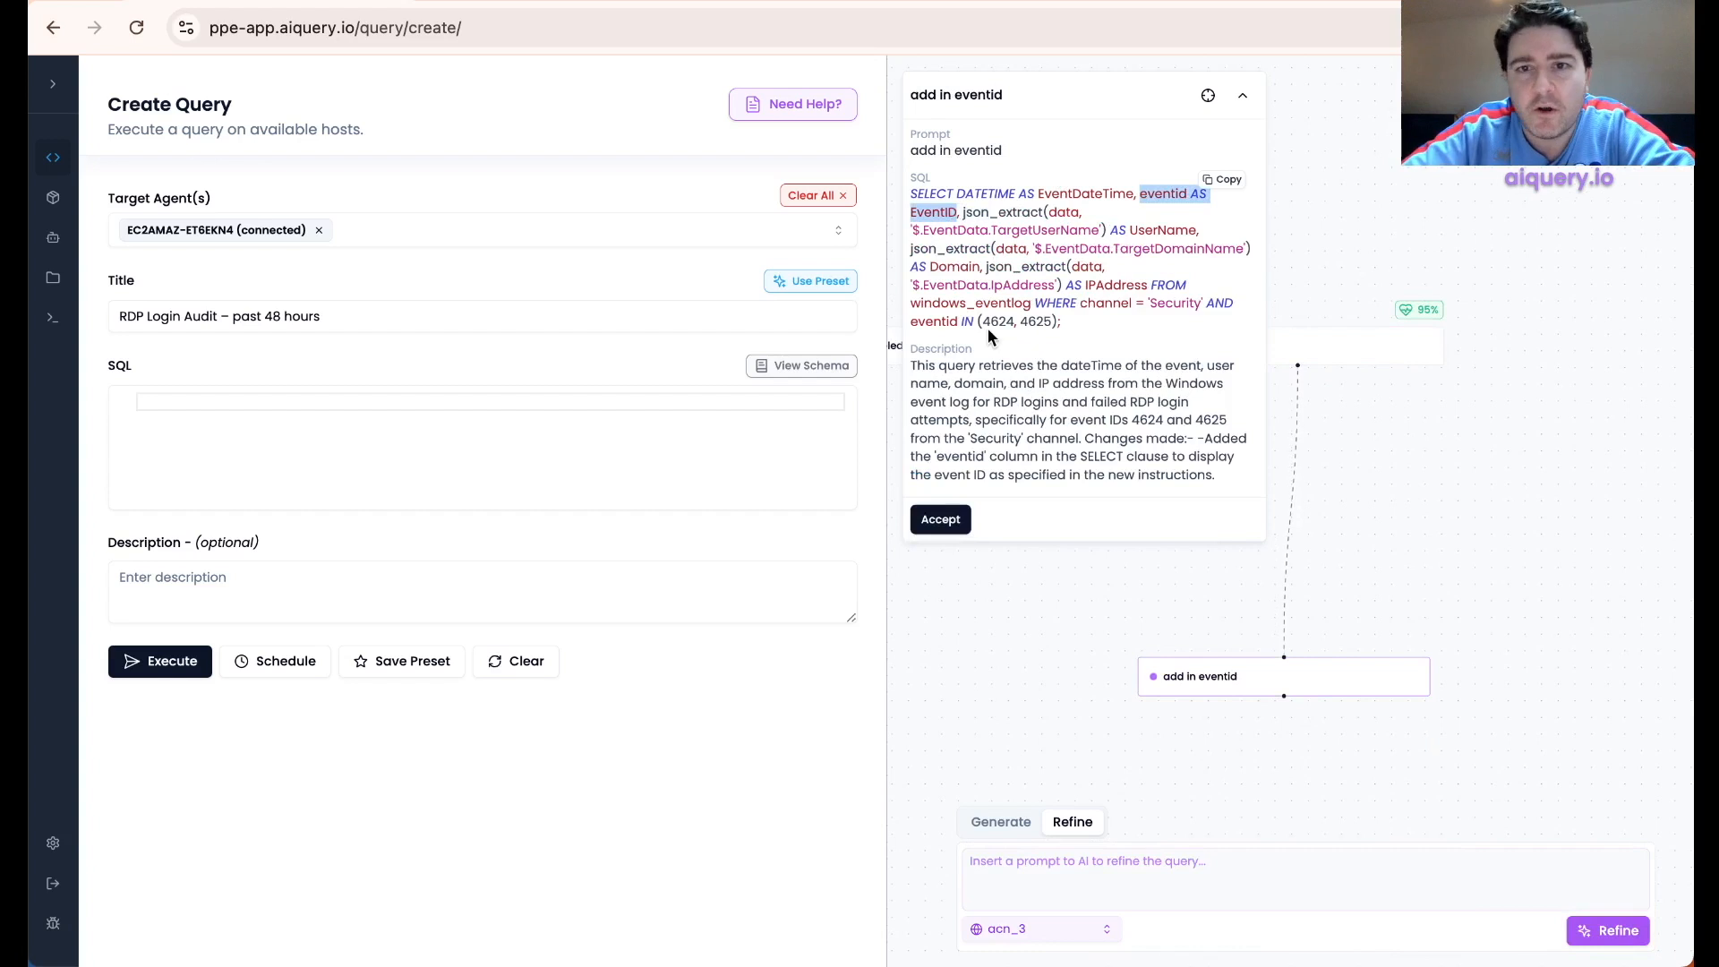
left_click_drag(983, 322, 1015, 322)
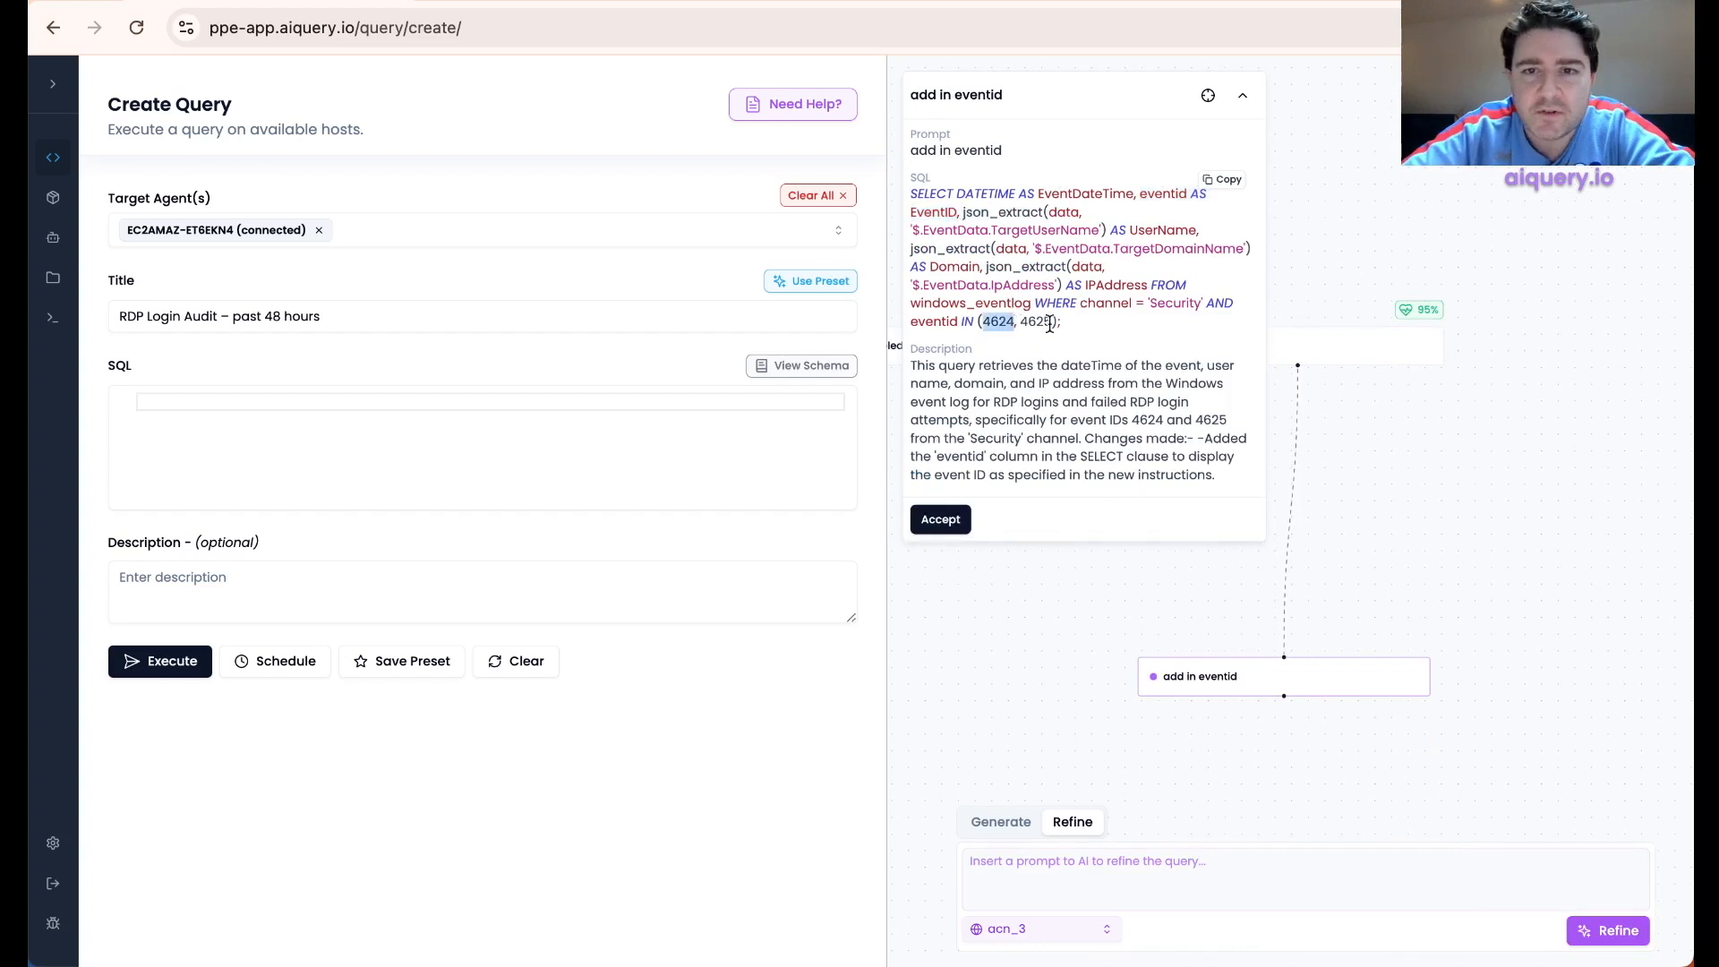
left_click(1084, 387)
- Refine the "add in eventid" query with the AI prompt "last 48 hours"
left_click(1172, 863)
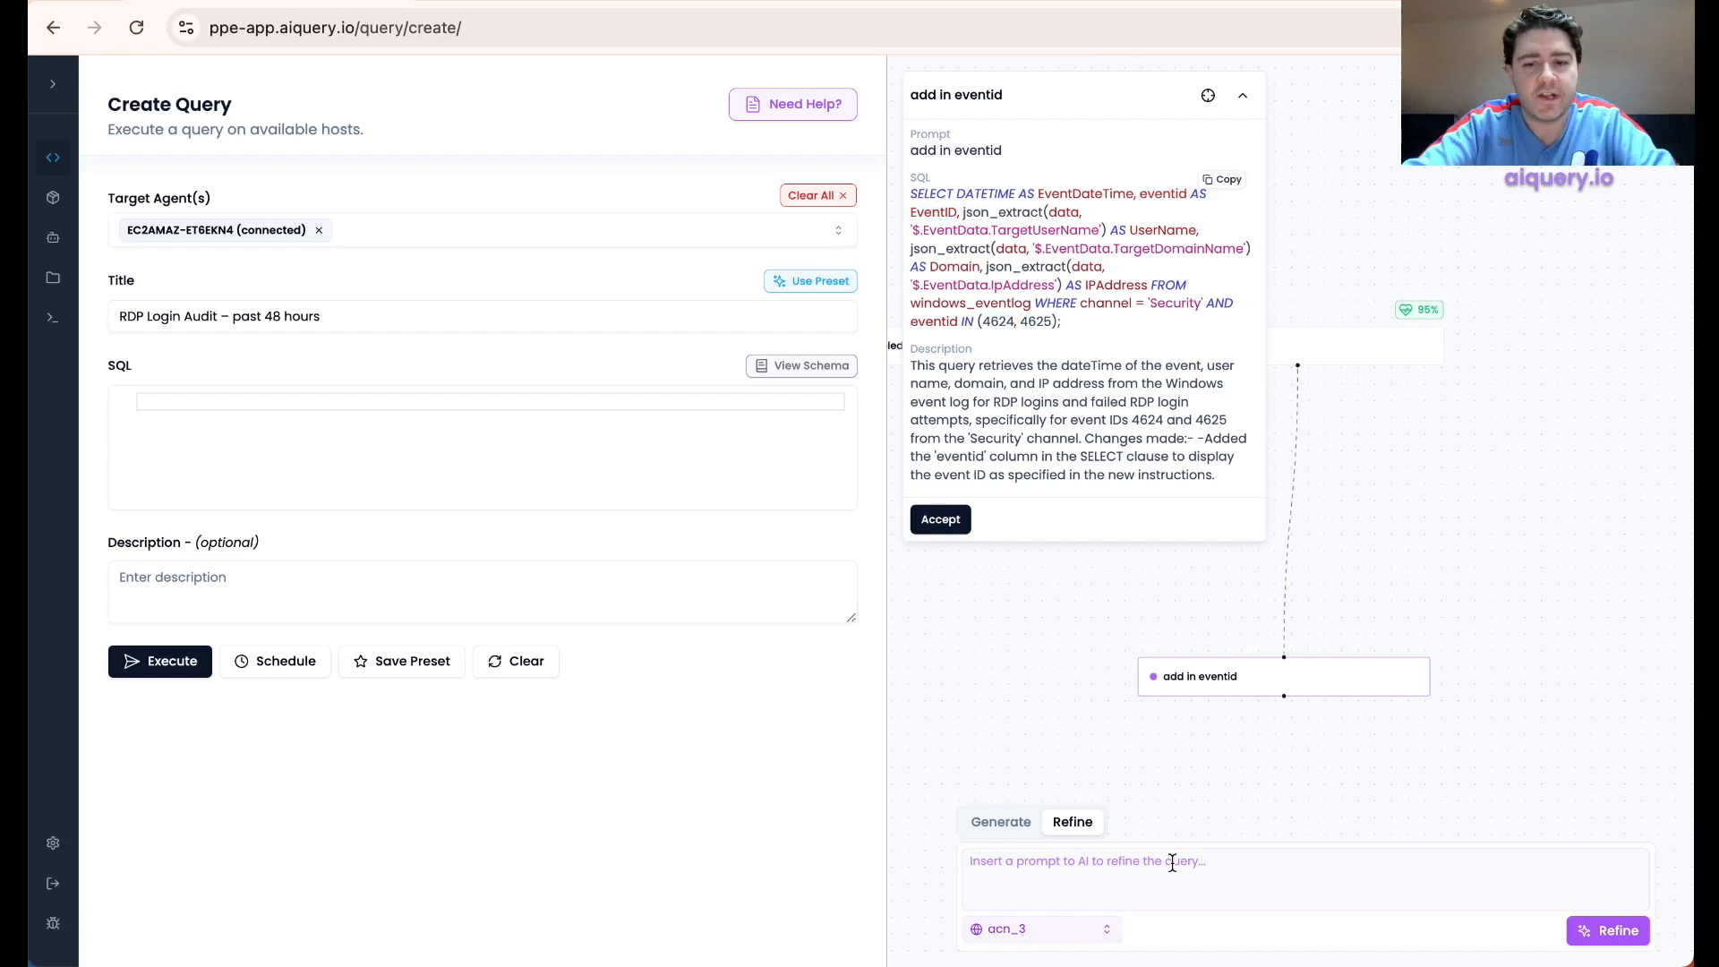
type("las")
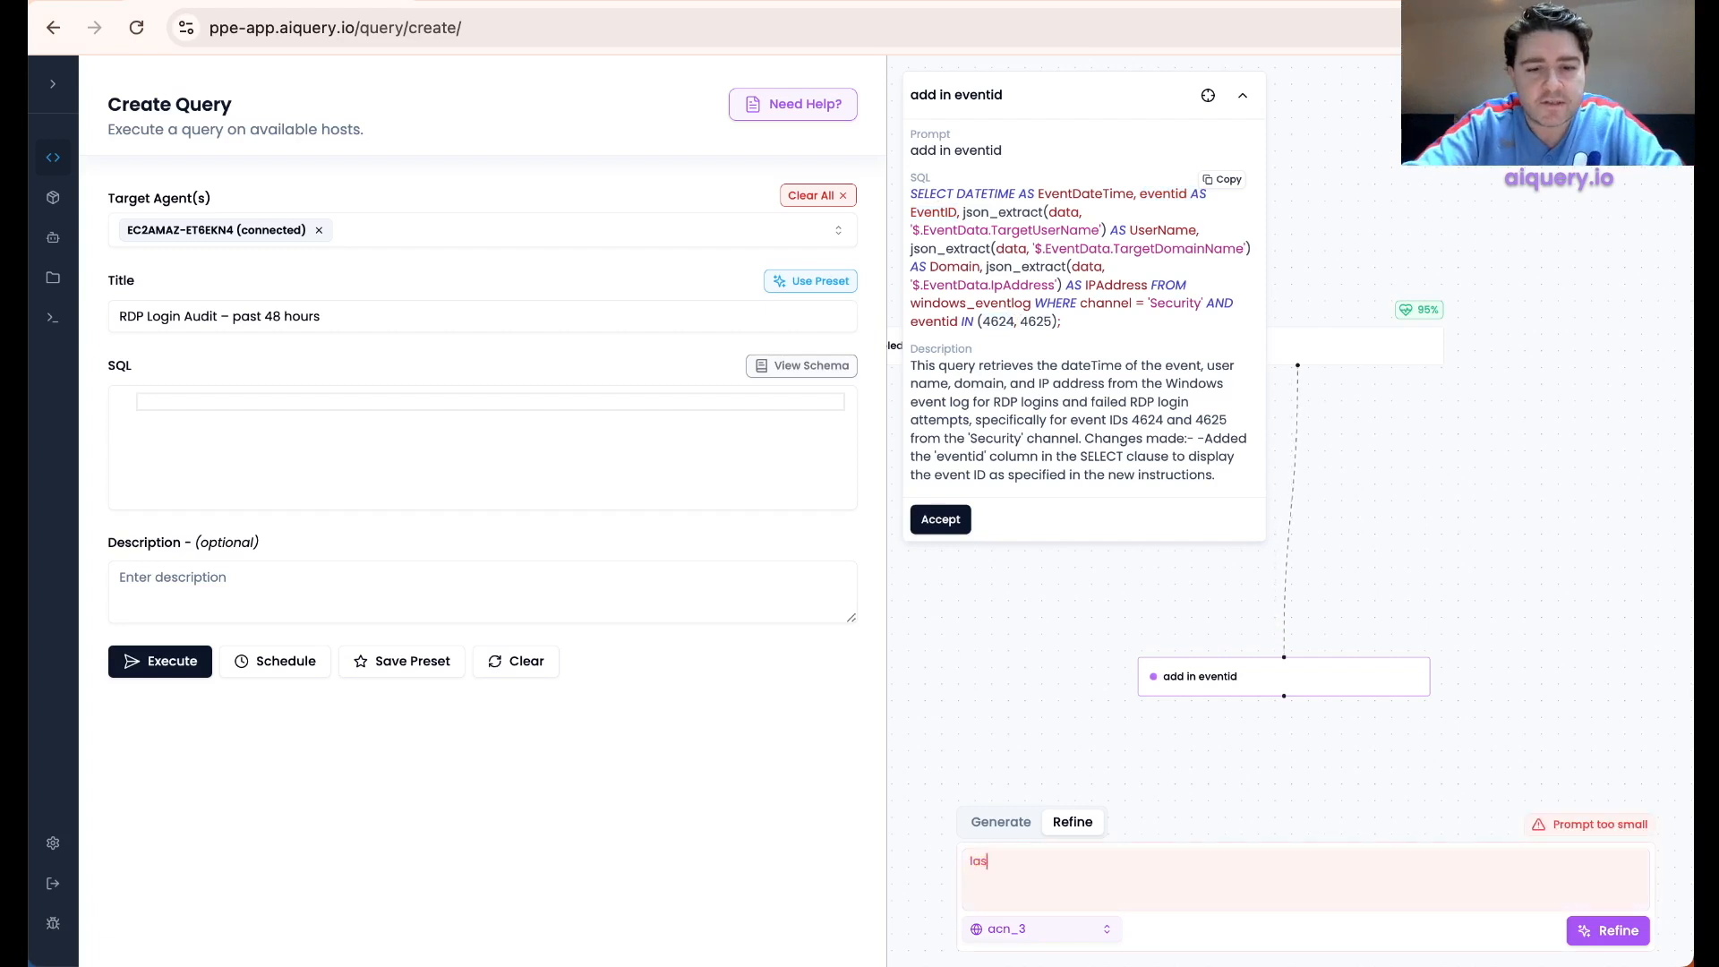
type("t 48 hour")
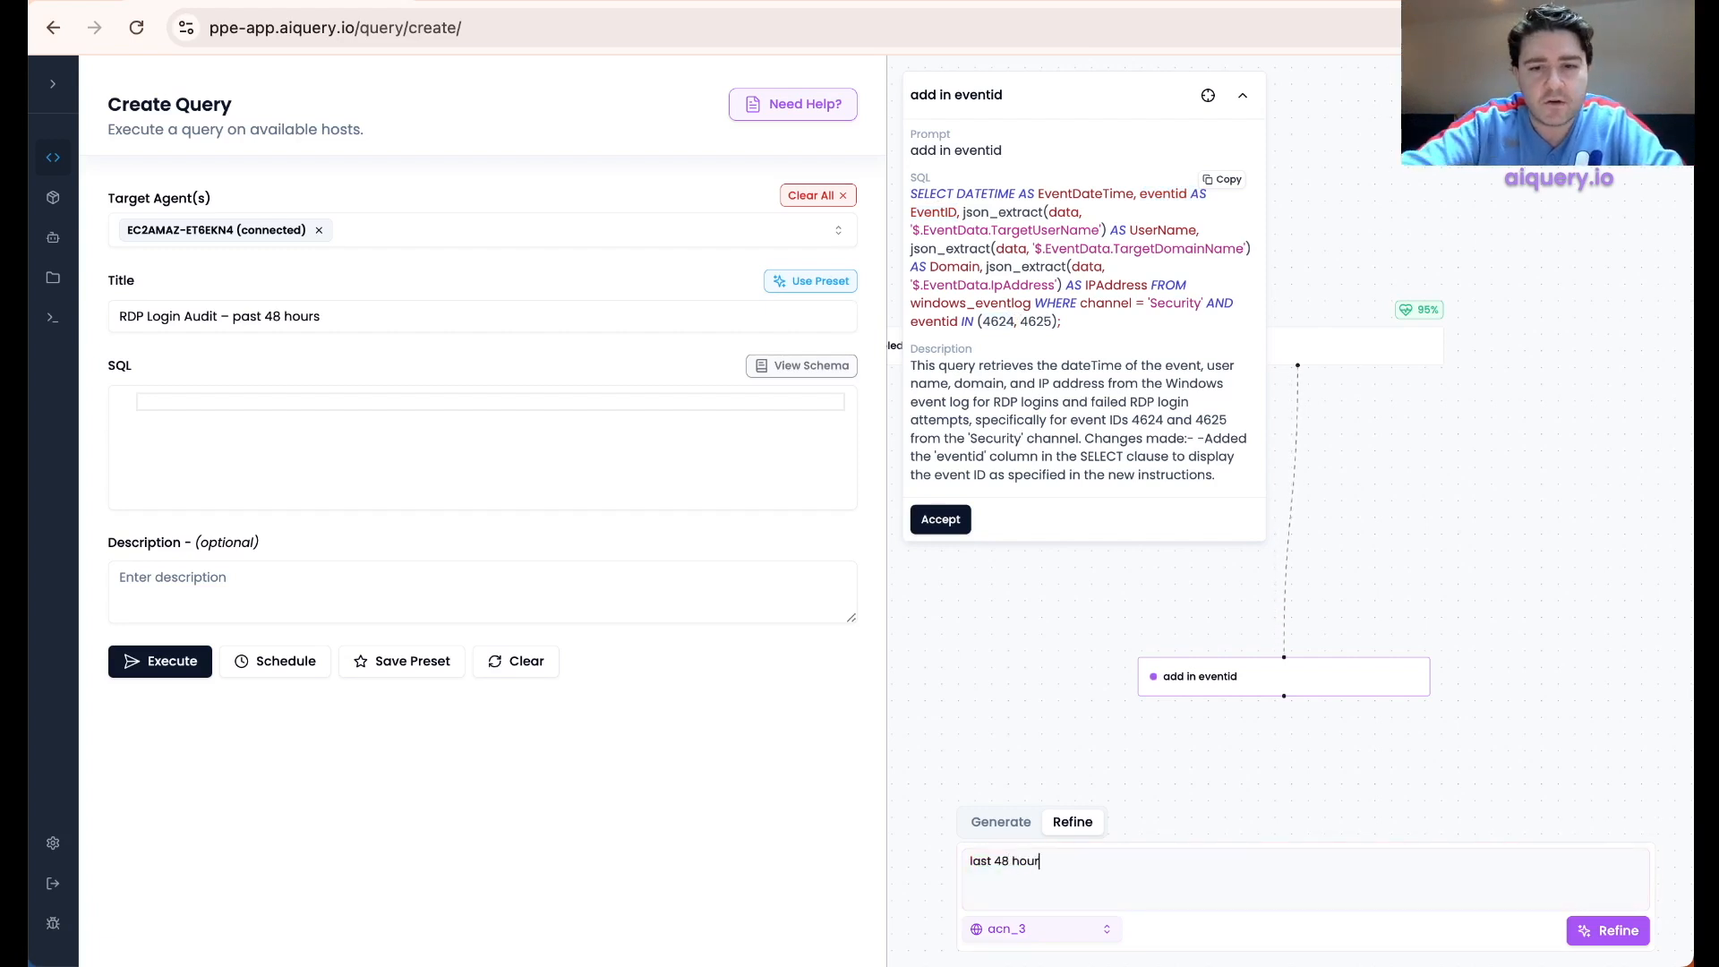
type("s")
key("Return")
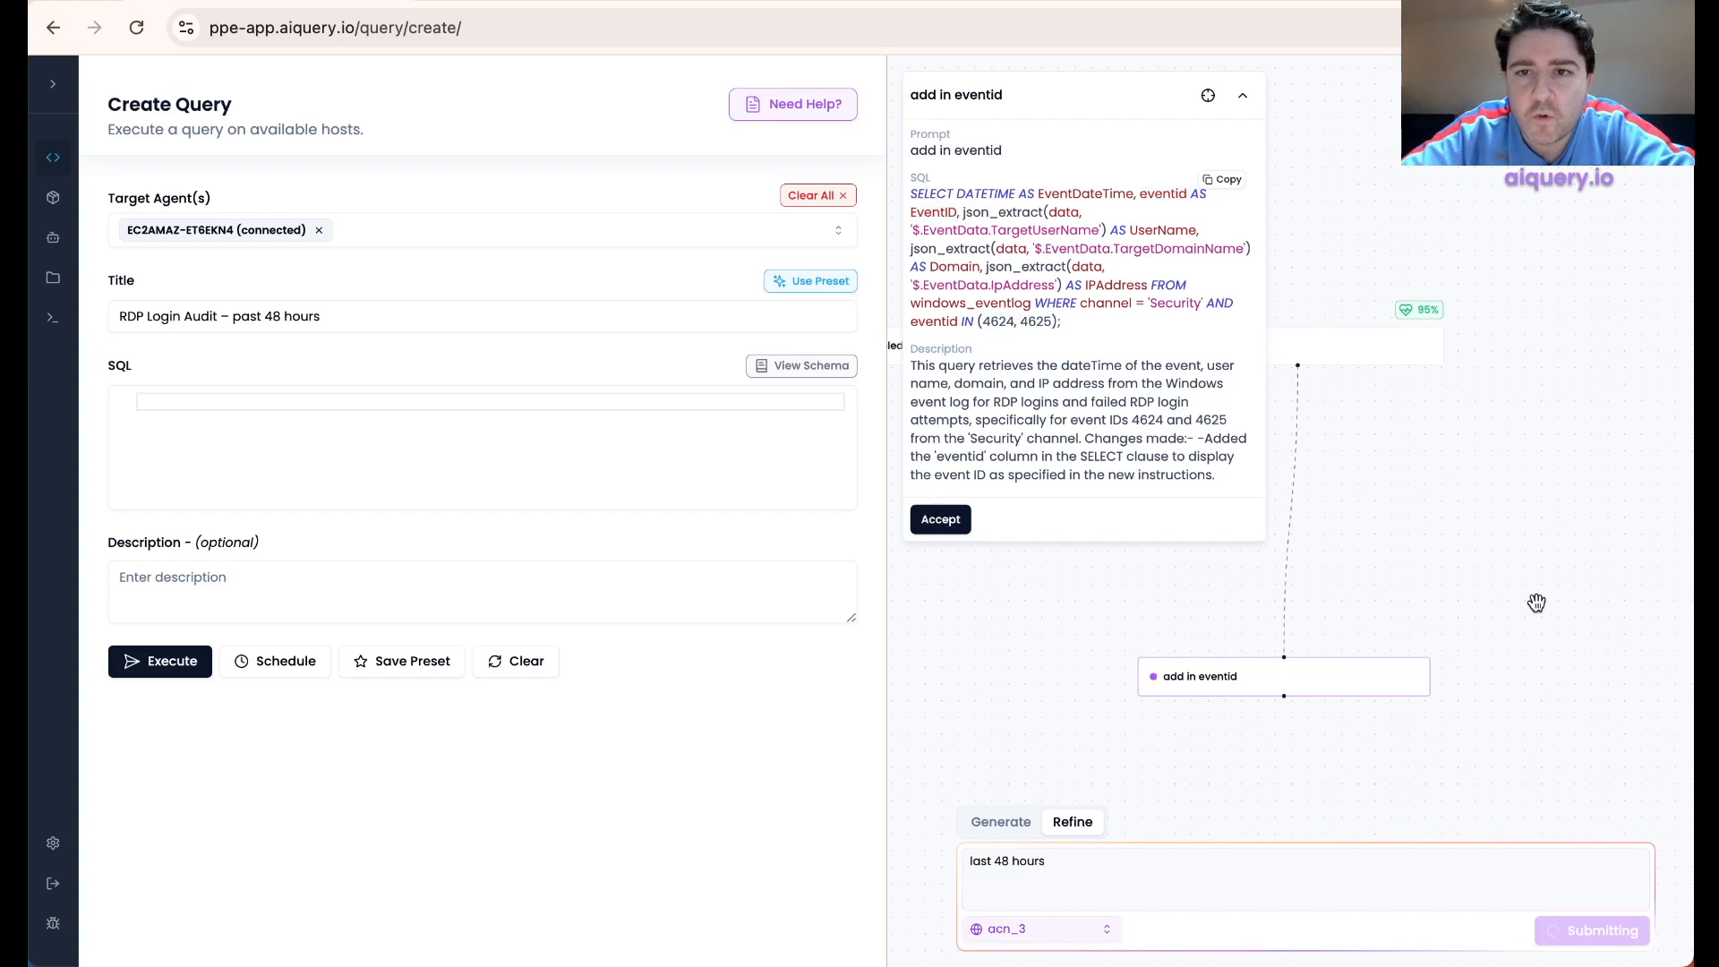
left_click_drag(1537, 602, 1593, 565)
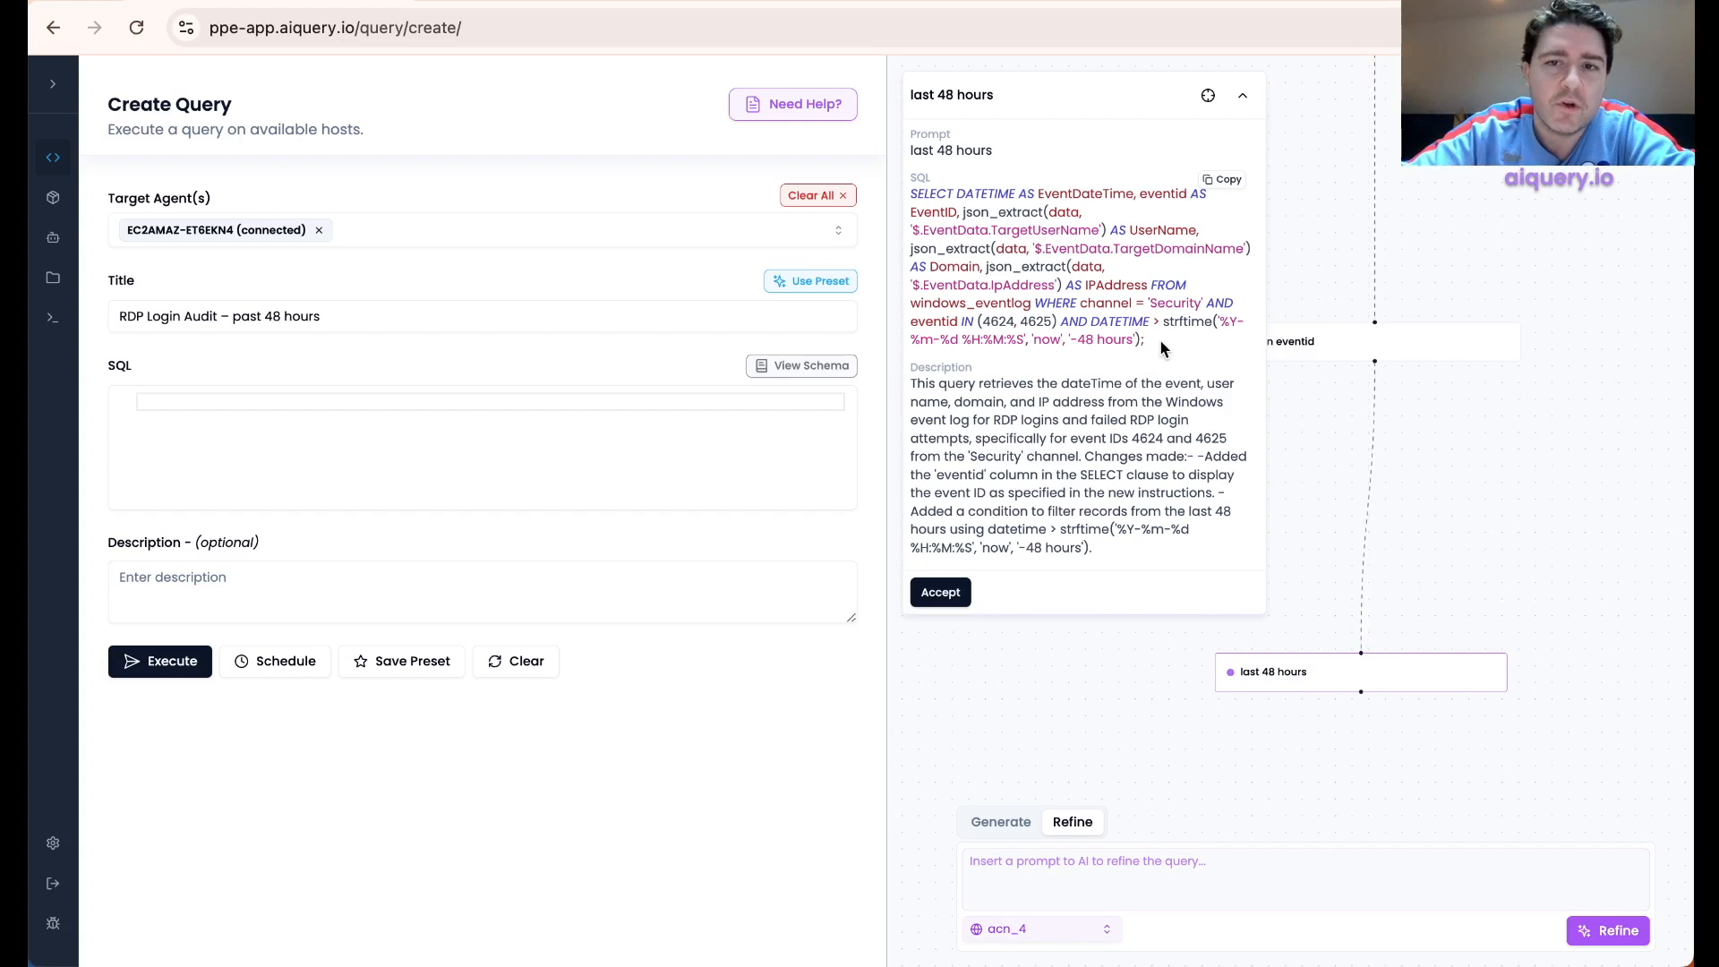
- Check the time condition in the "last 48 hours" query, then accept the query and execute it
left_click_drag(1145, 339, 1069, 315)
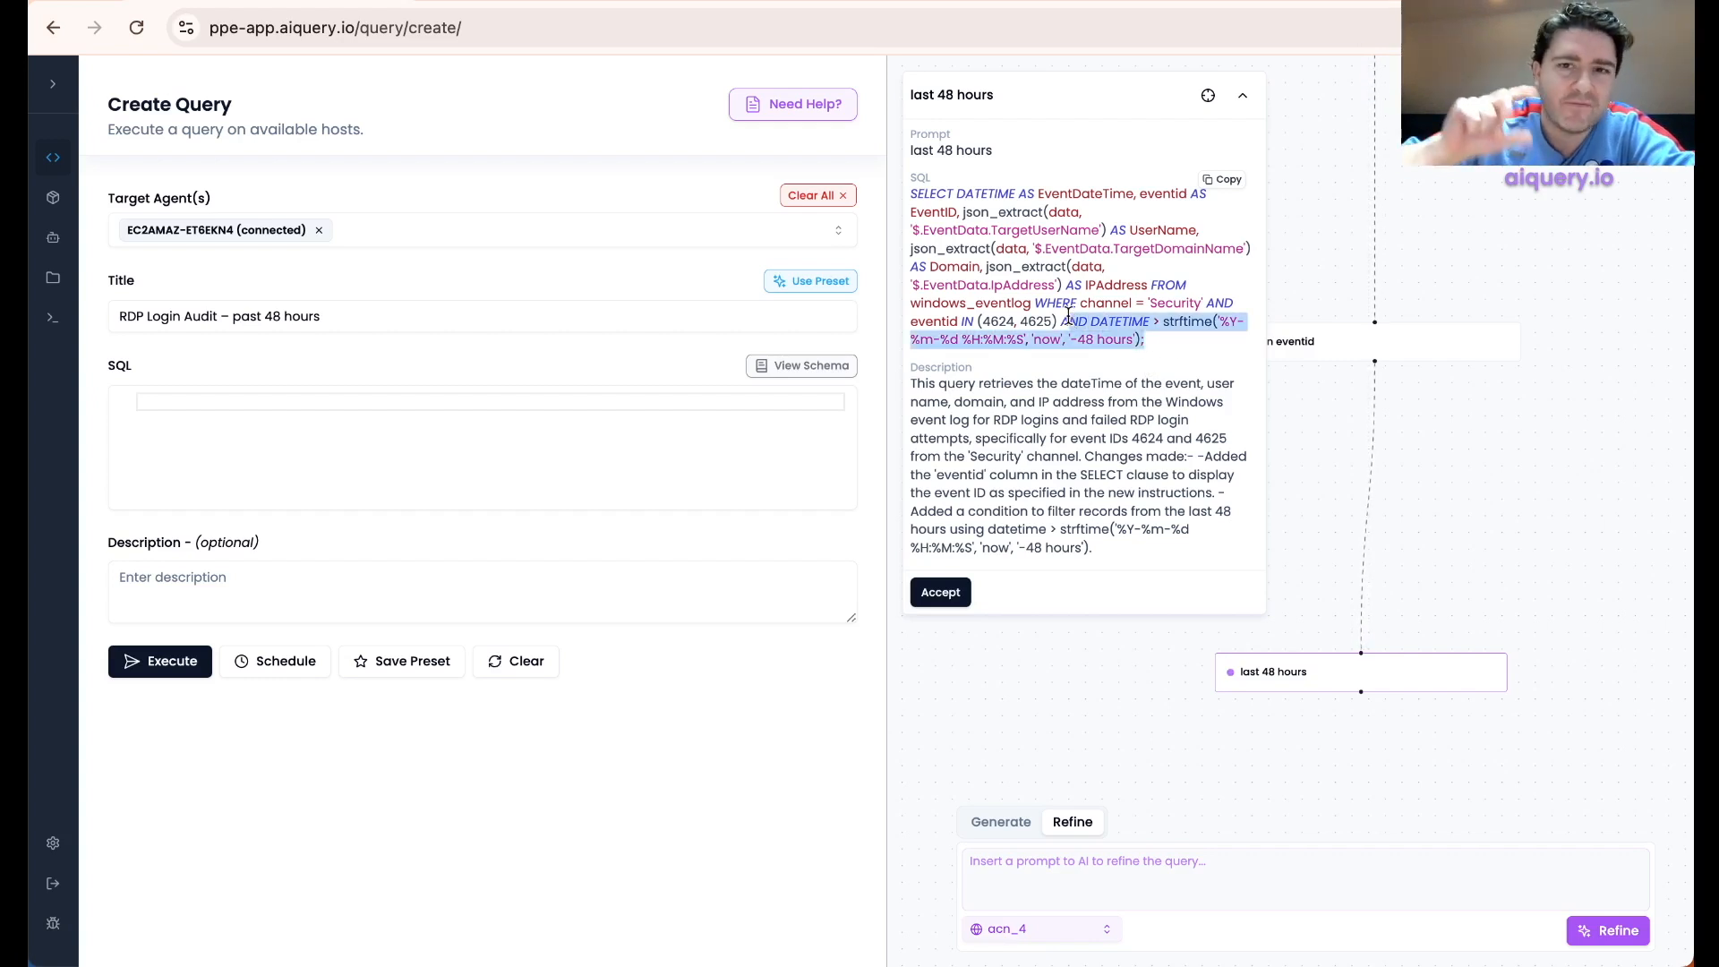
left_click(1080, 374)
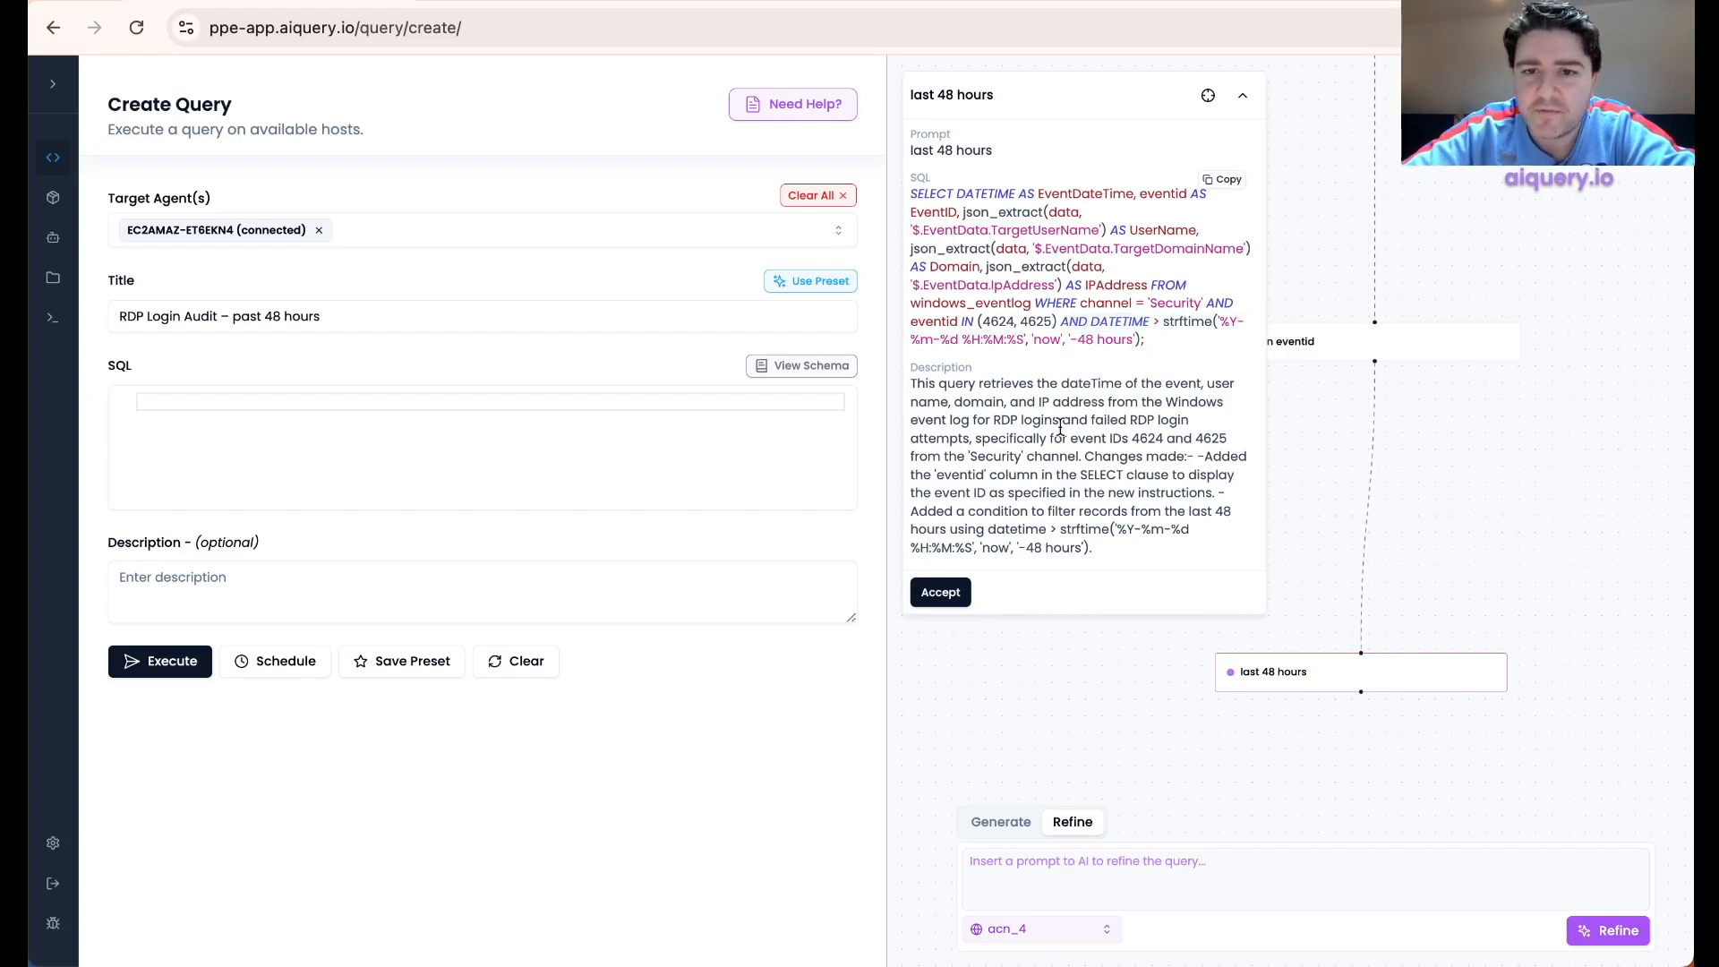
left_click(940, 592)
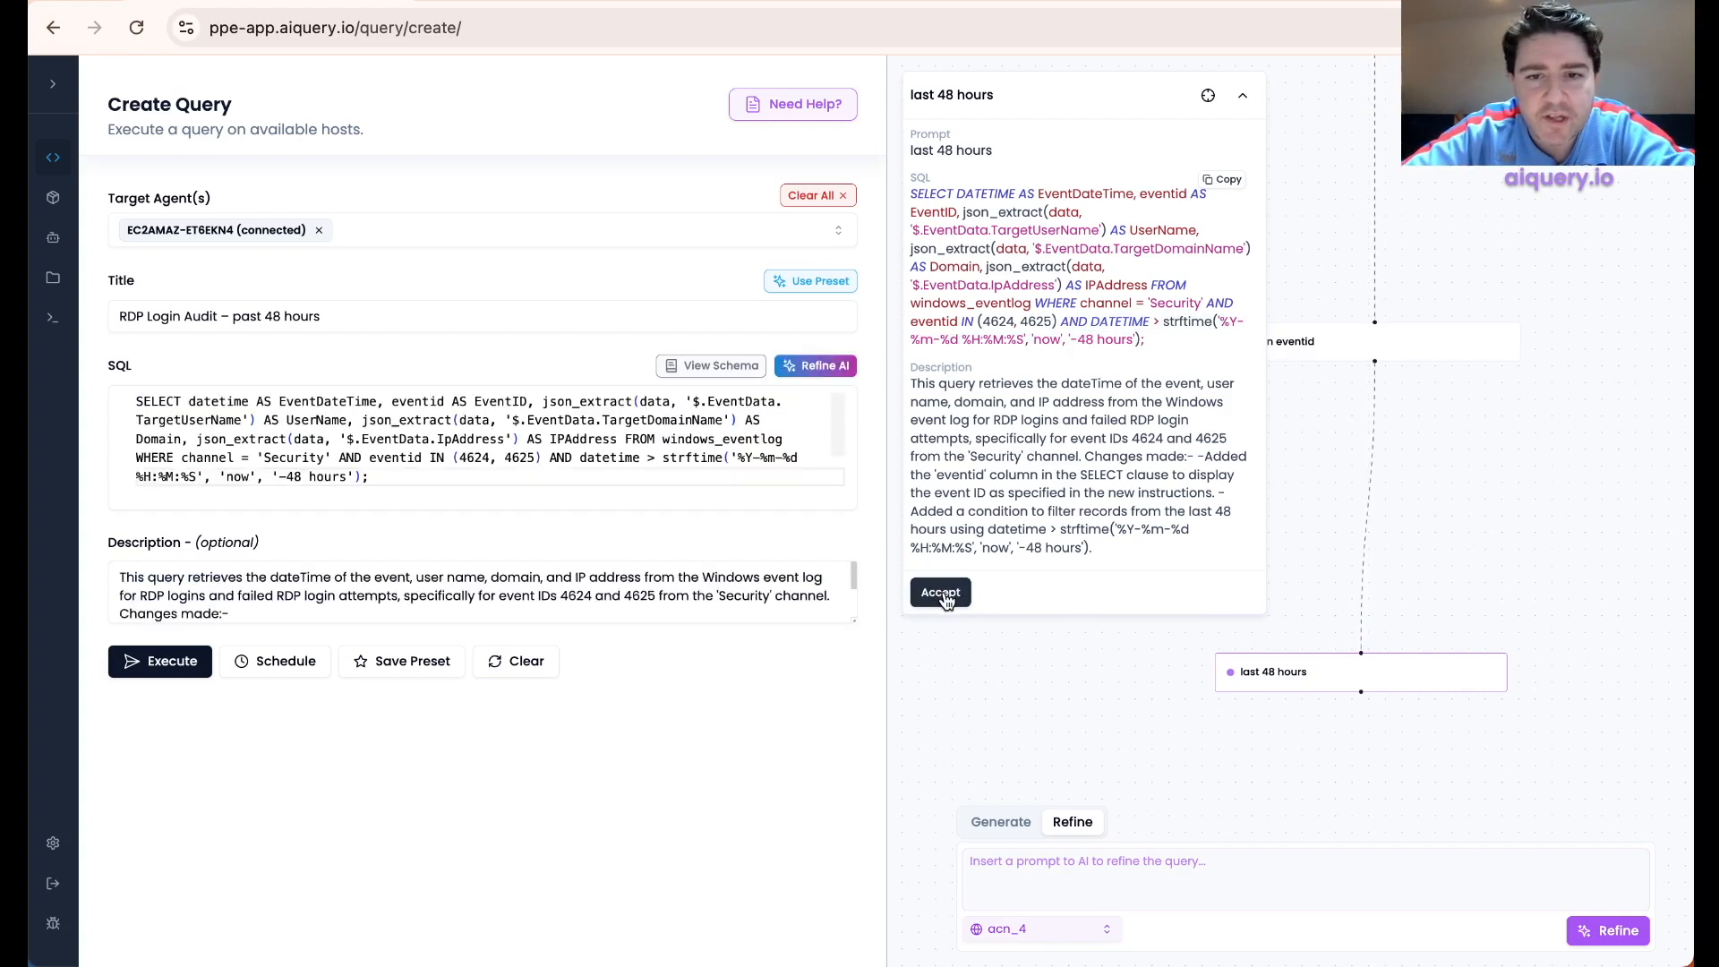
left_click(158, 669)
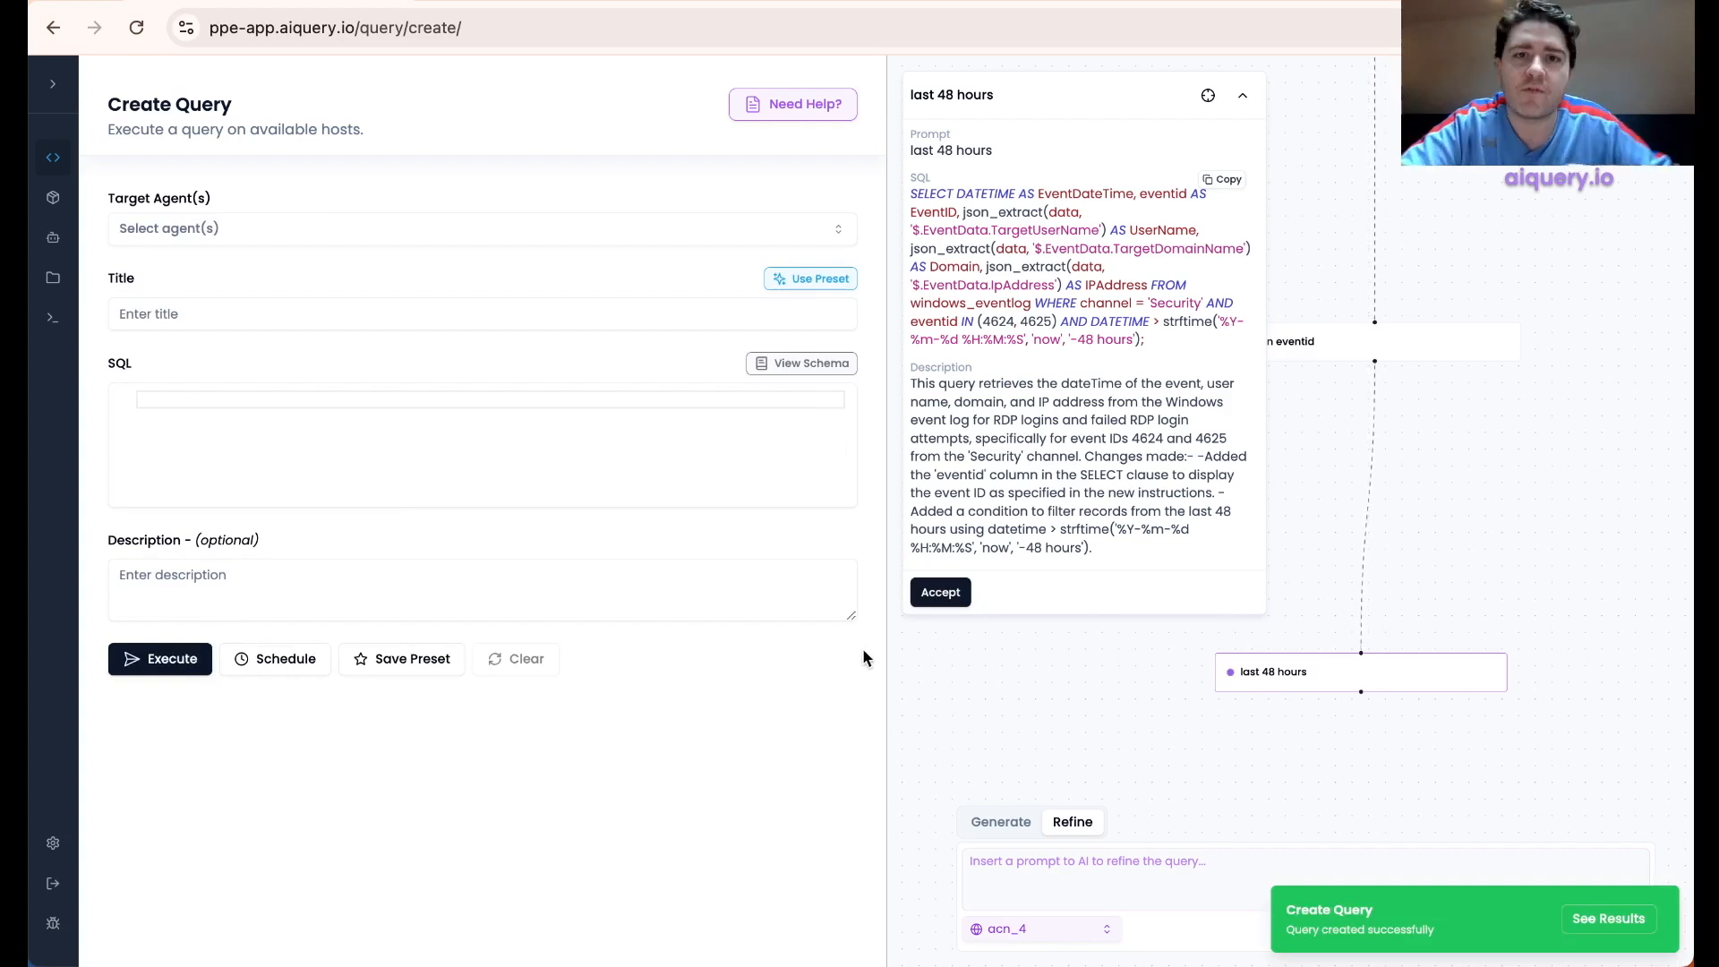
- Search the custom query presets for "rdp" and load "RDP Session Disconnects – Past Week (Eventid 24)" into the query form
left_click(814, 282)
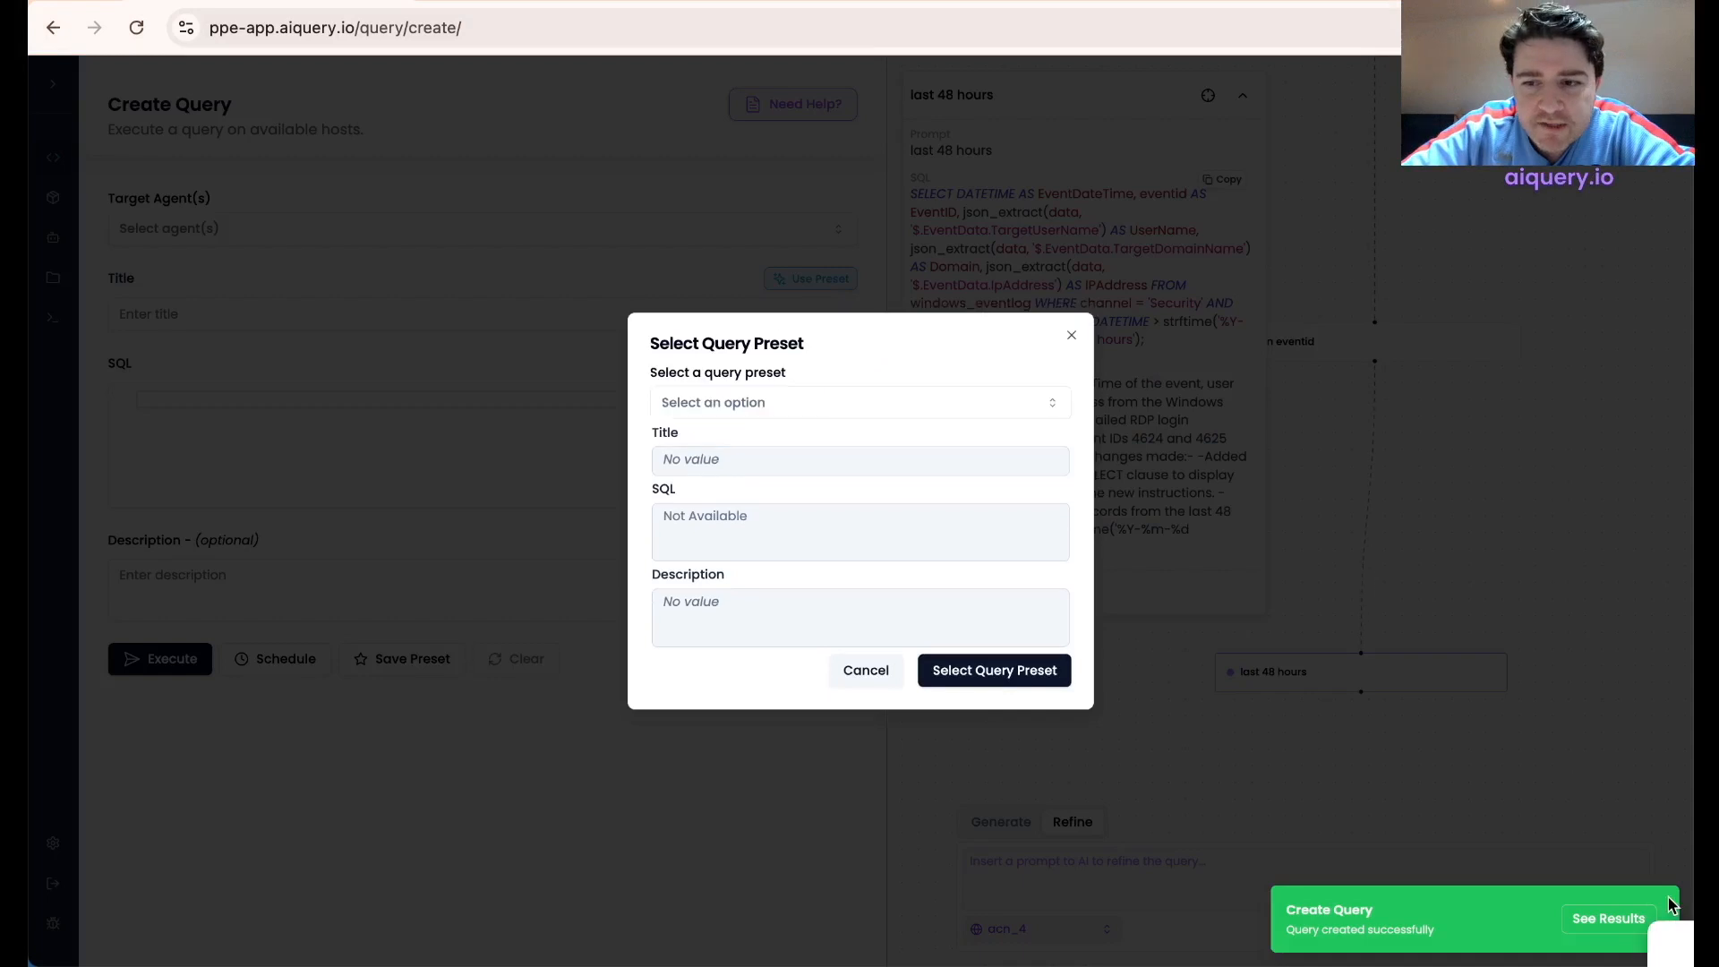
left_click(1545, 754)
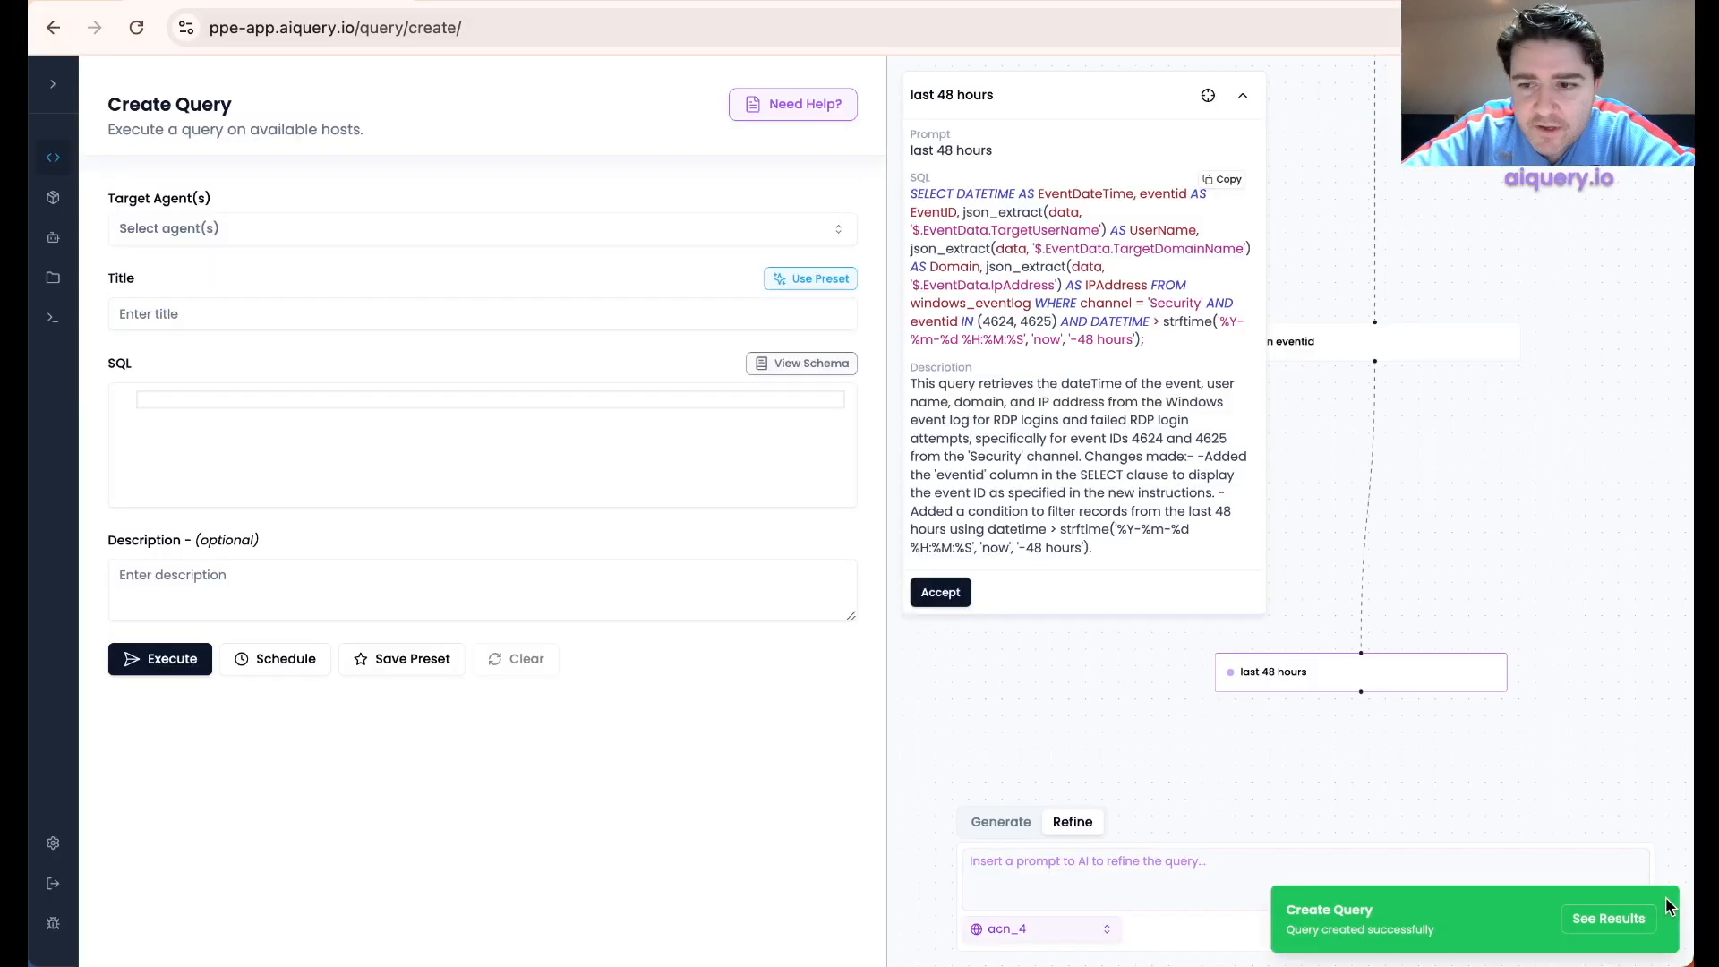
left_click(791, 277)
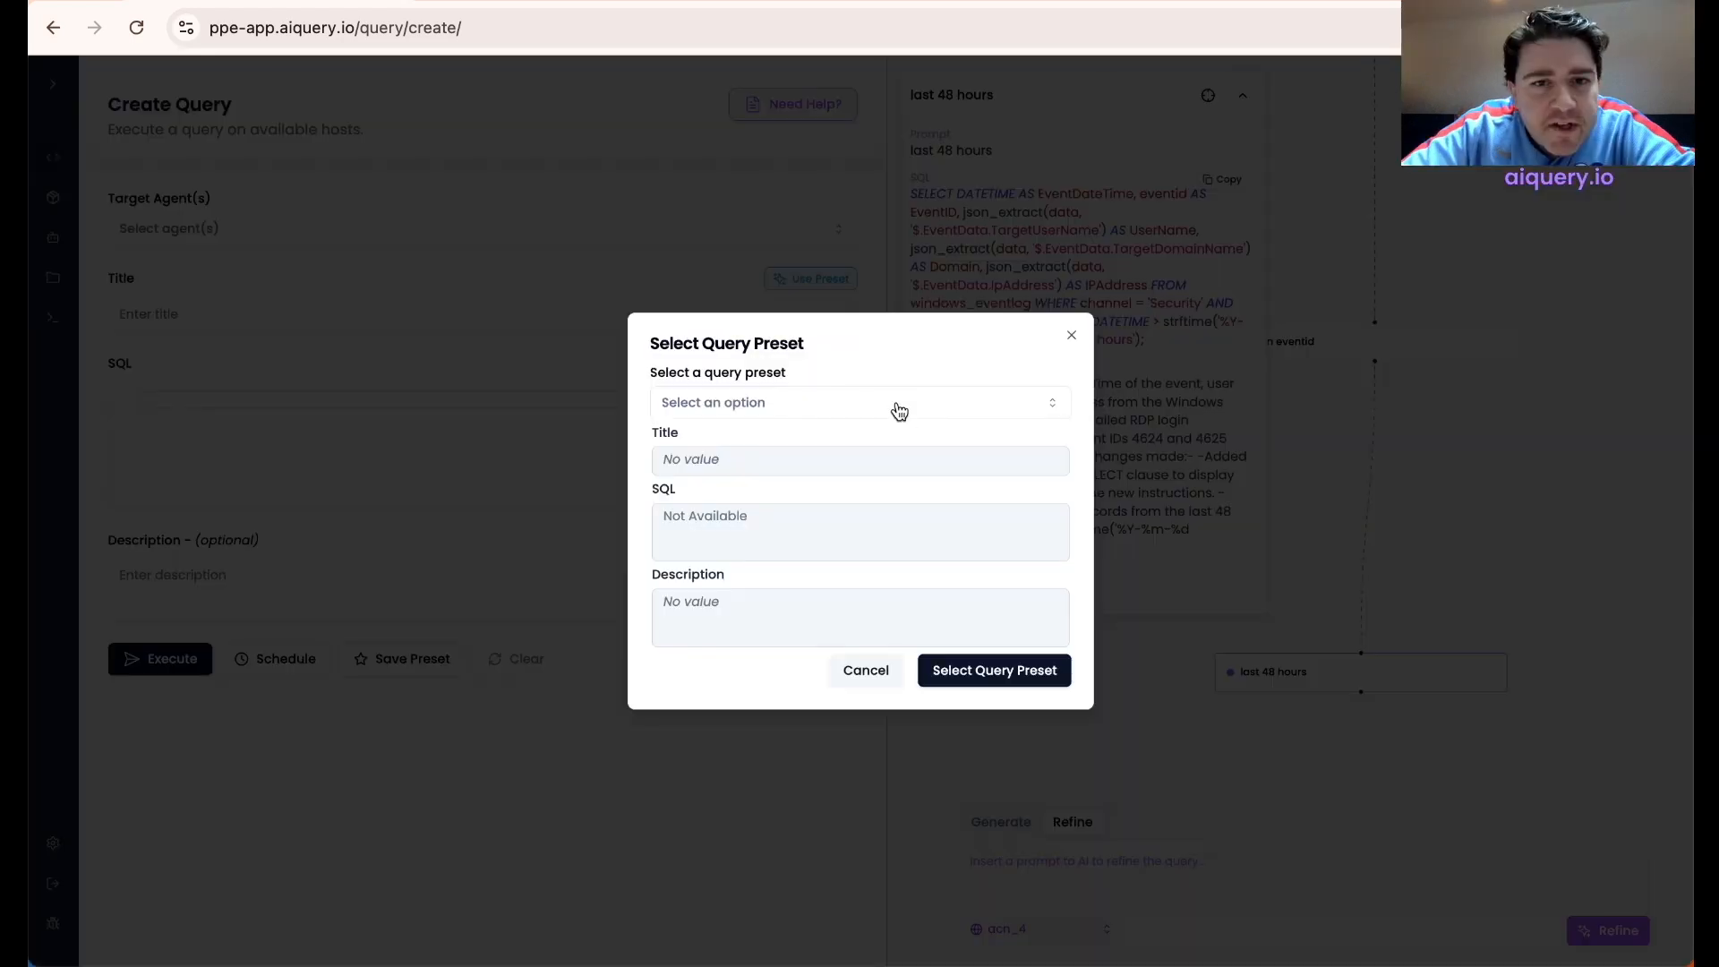
left_click(899, 411)
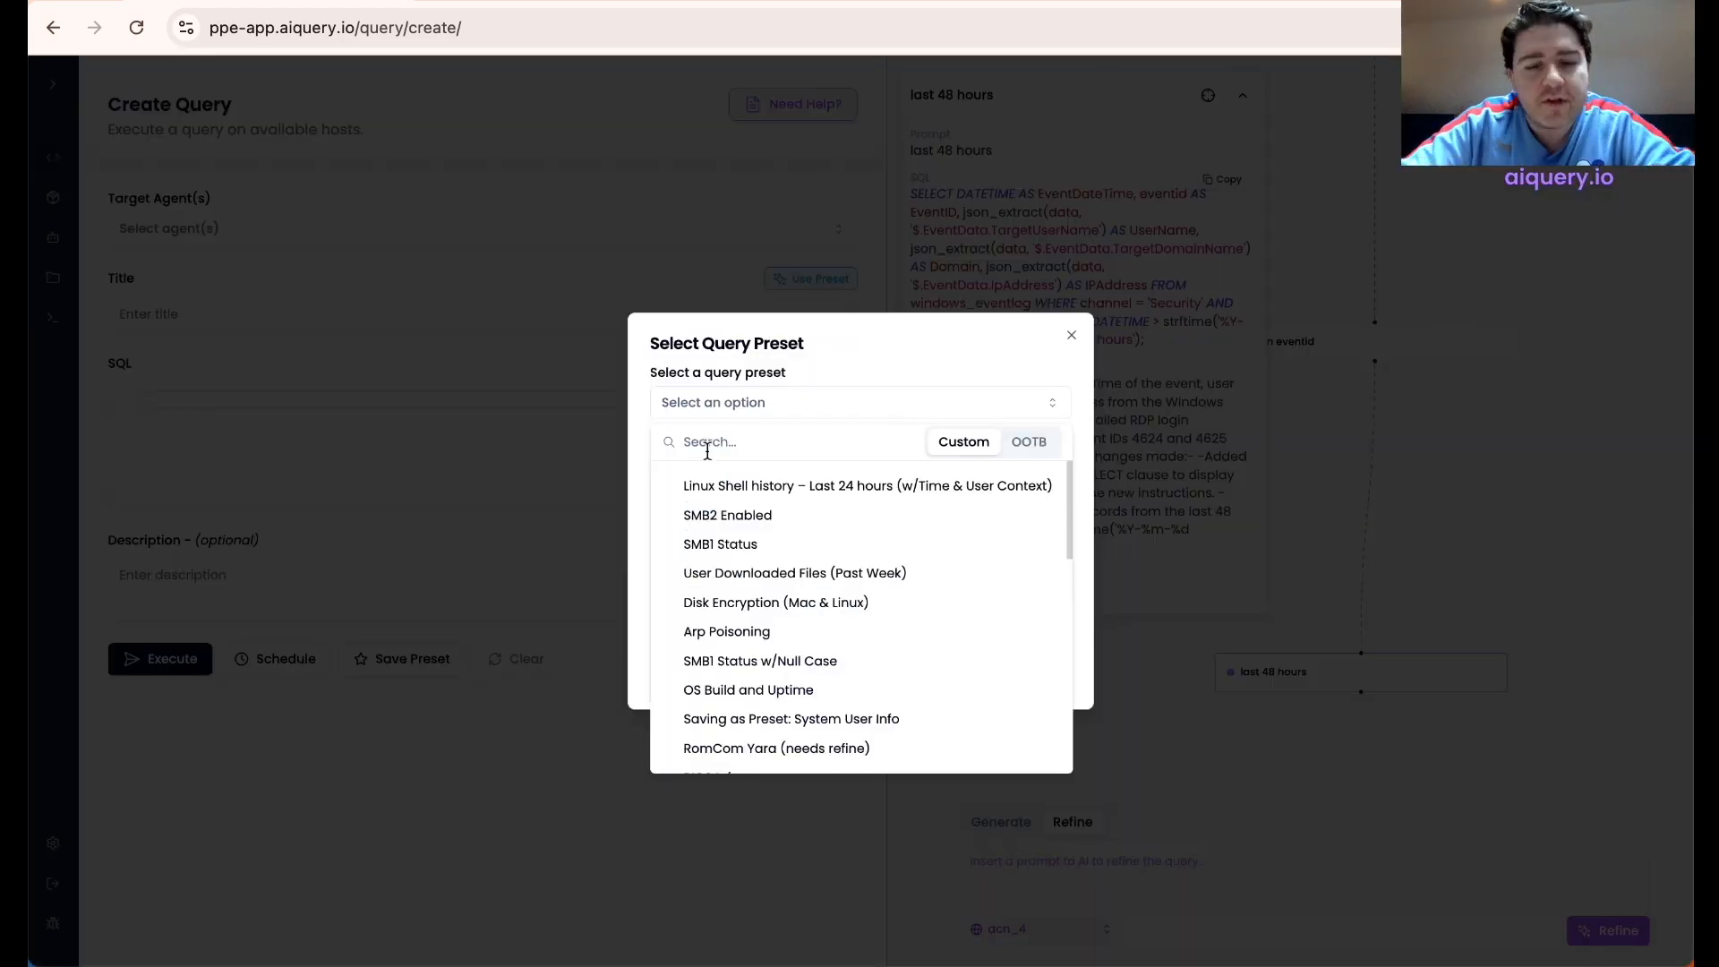
type("rdp")
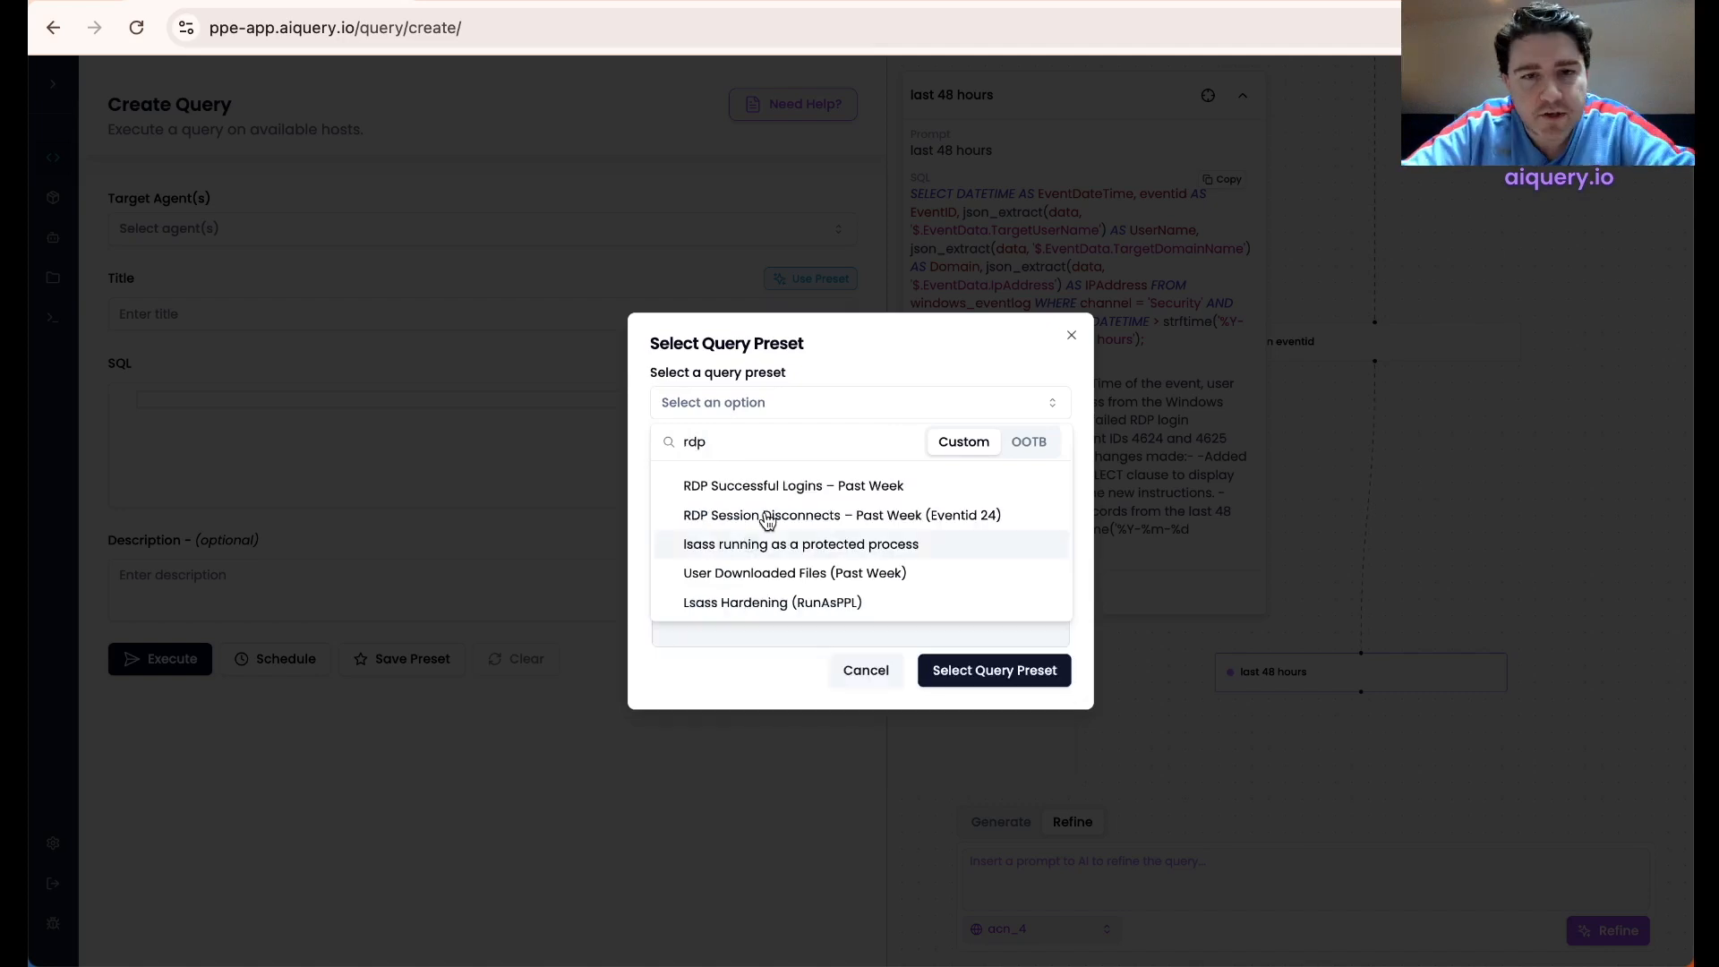
left_click(767, 517)
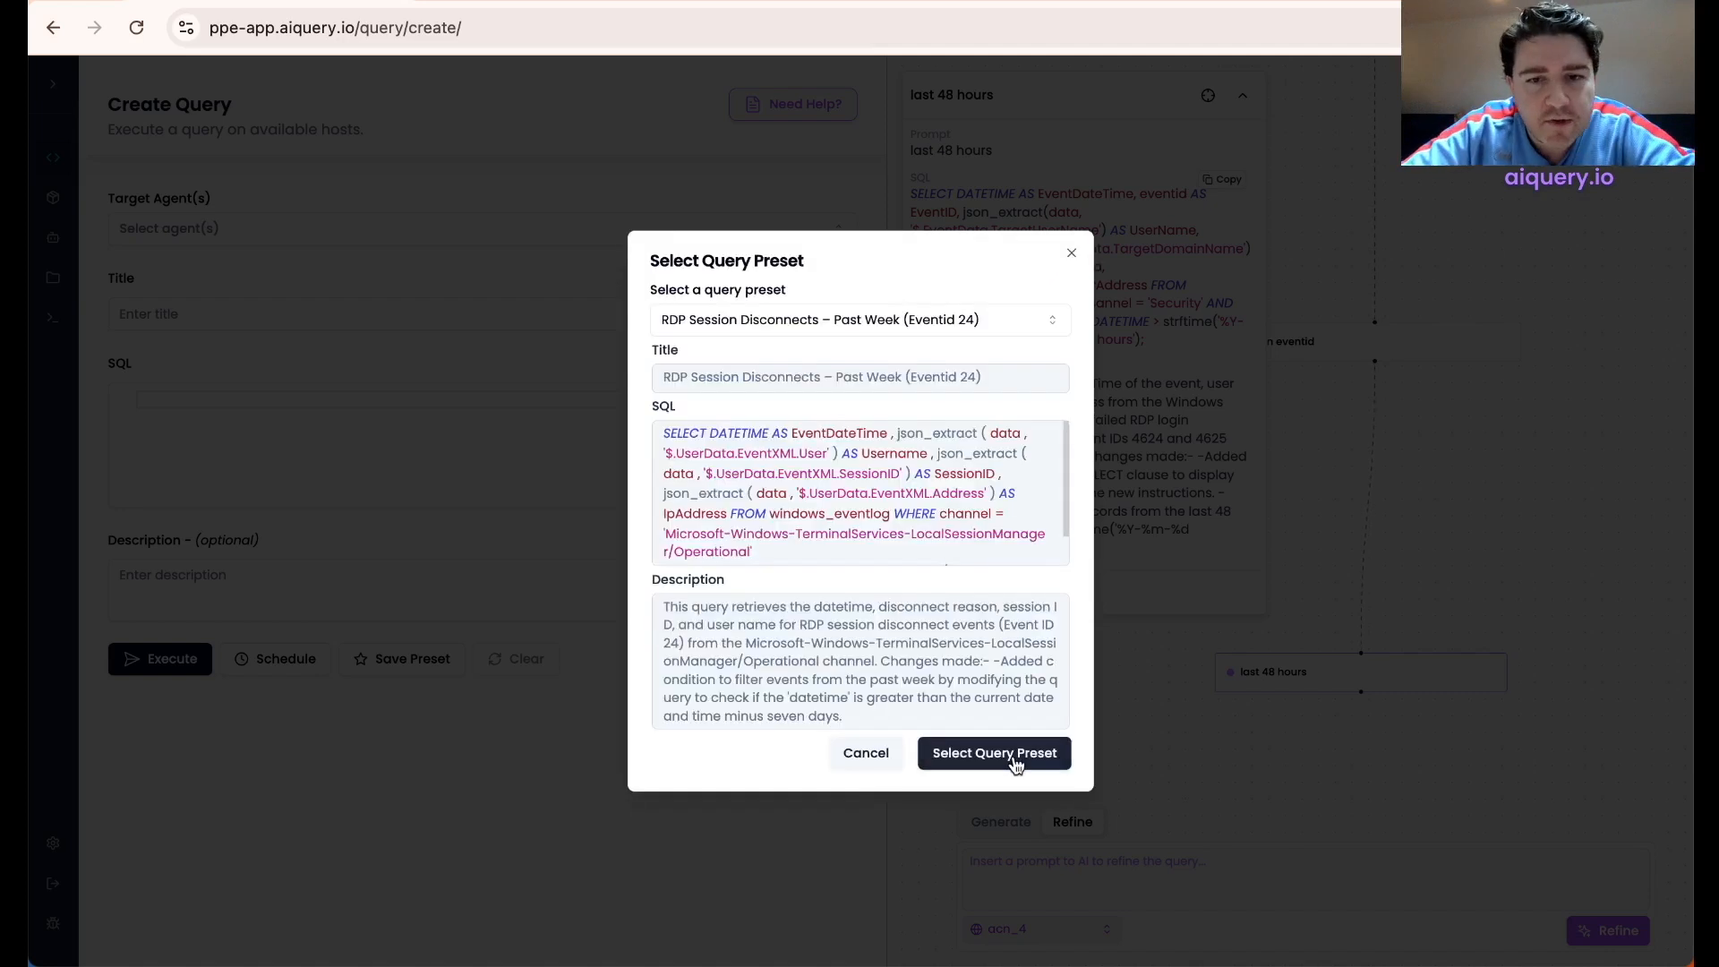
left_click(1015, 763)
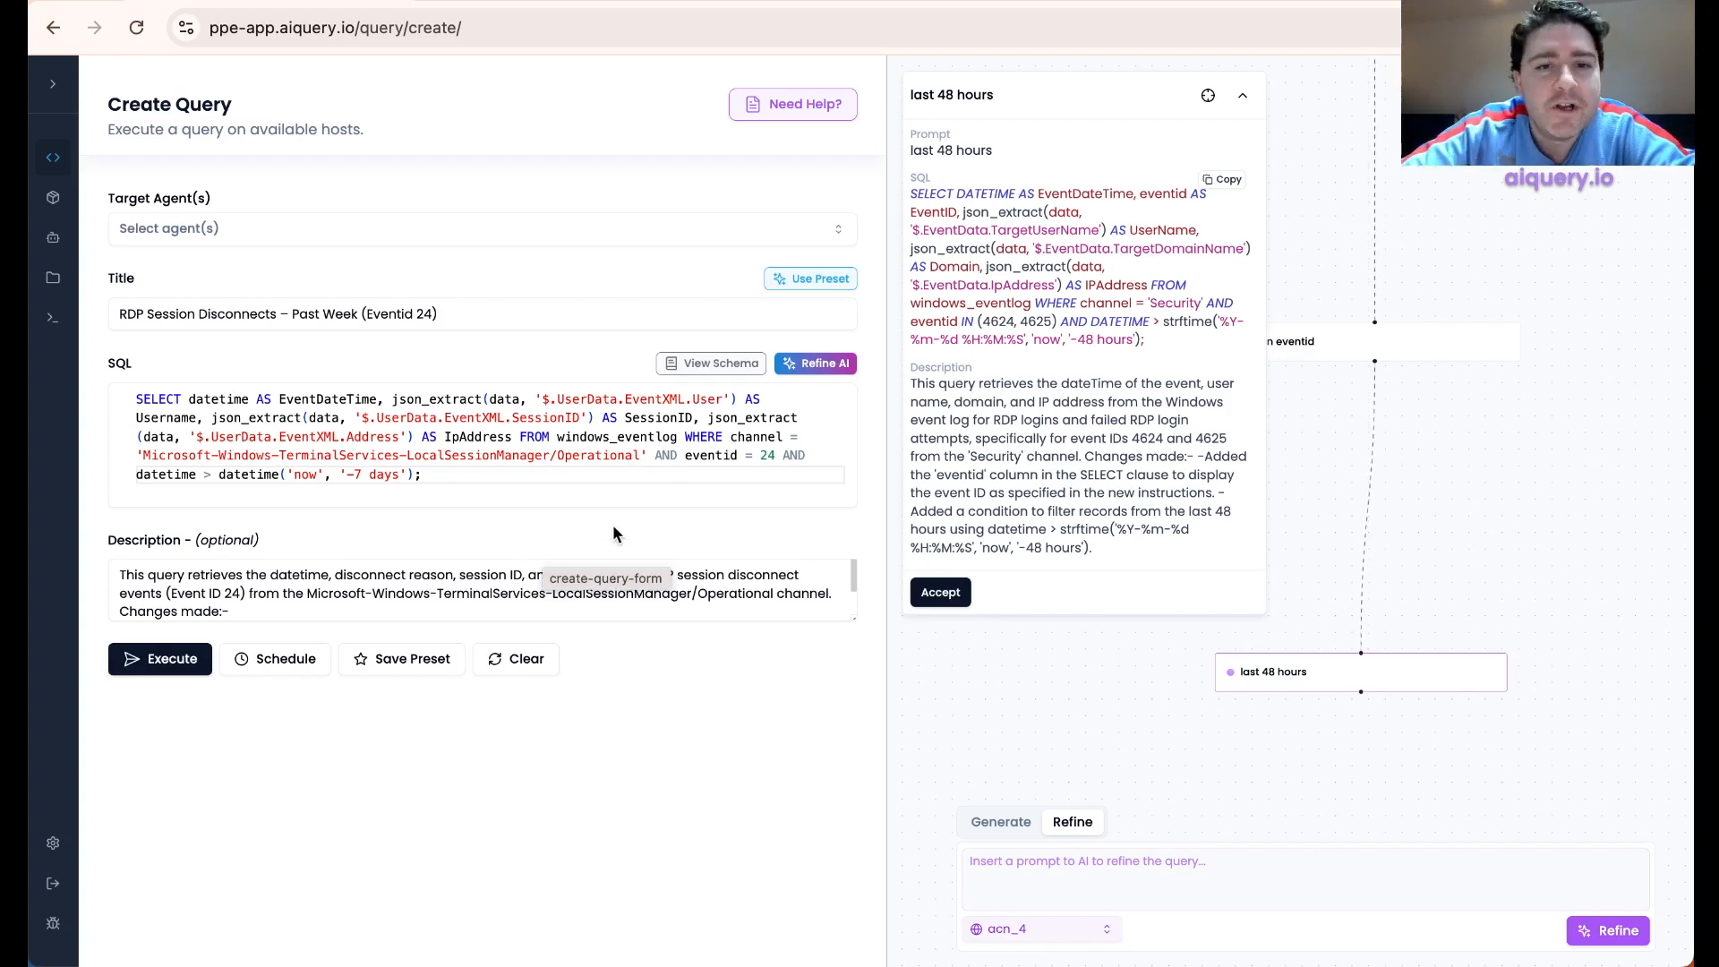
- Compare the event log channel in the loaded disconnects preset with the channel in the "last 48 hours" query
left_click(729, 438)
left_click_drag(728, 438, 635, 455)
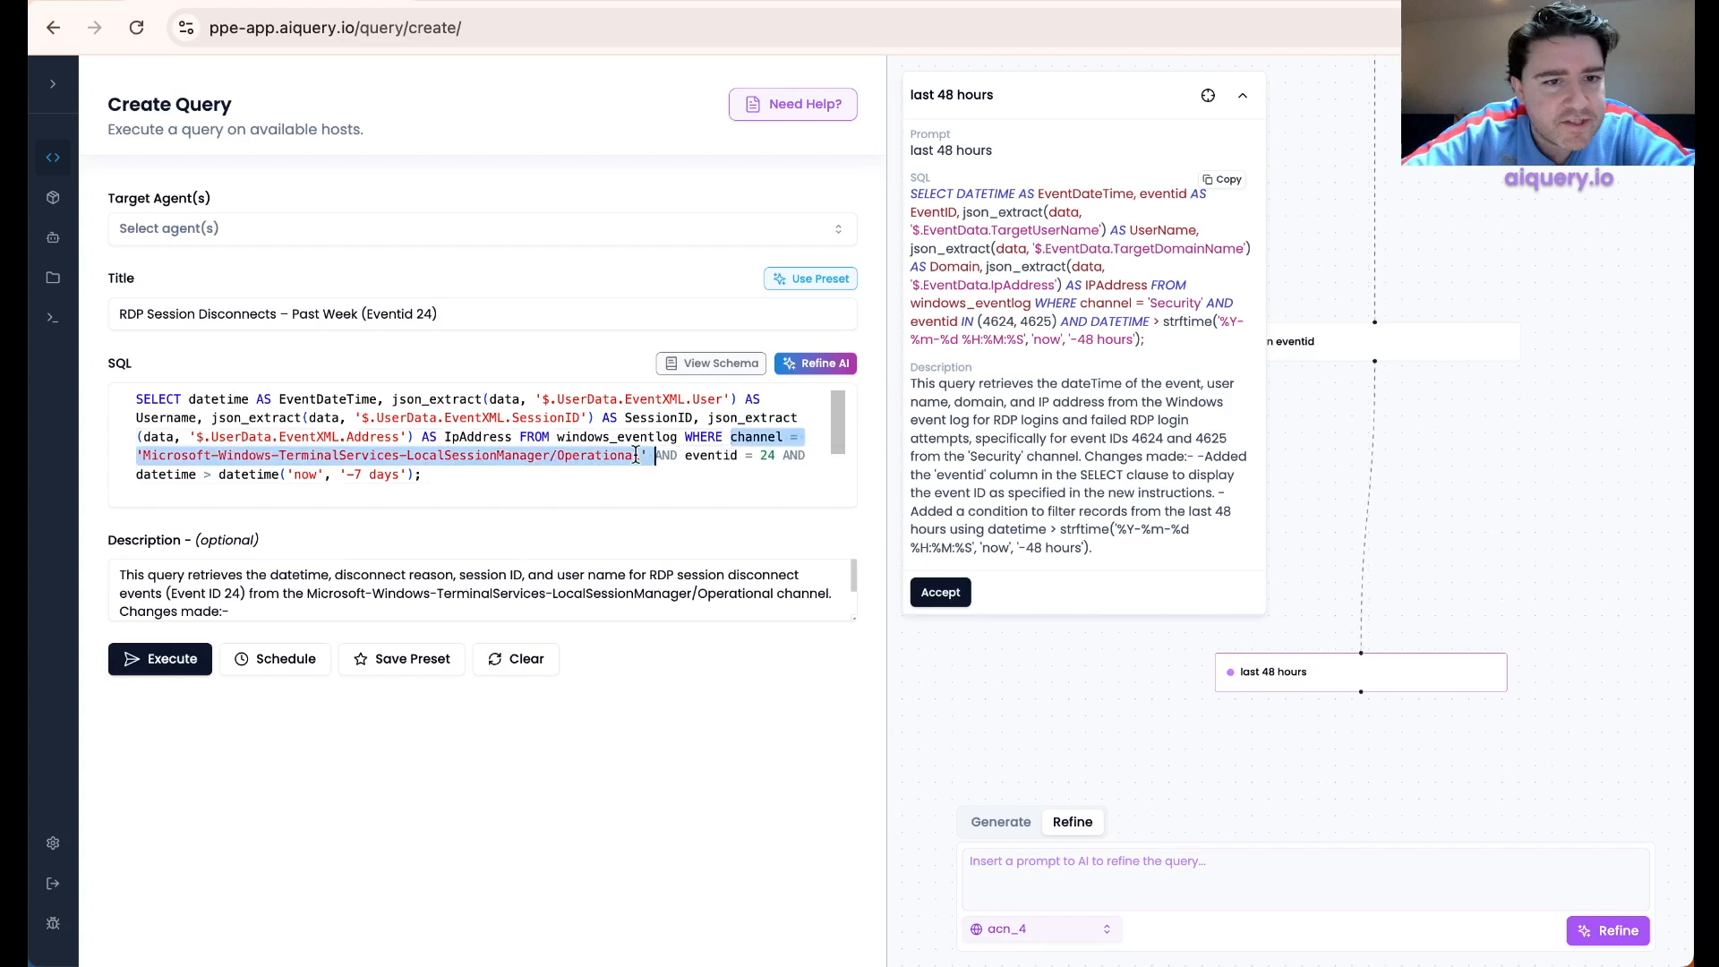
left_click_drag(636, 456, 644, 456)
left_click(1162, 339)
left_click_drag(1080, 303, 1202, 302)
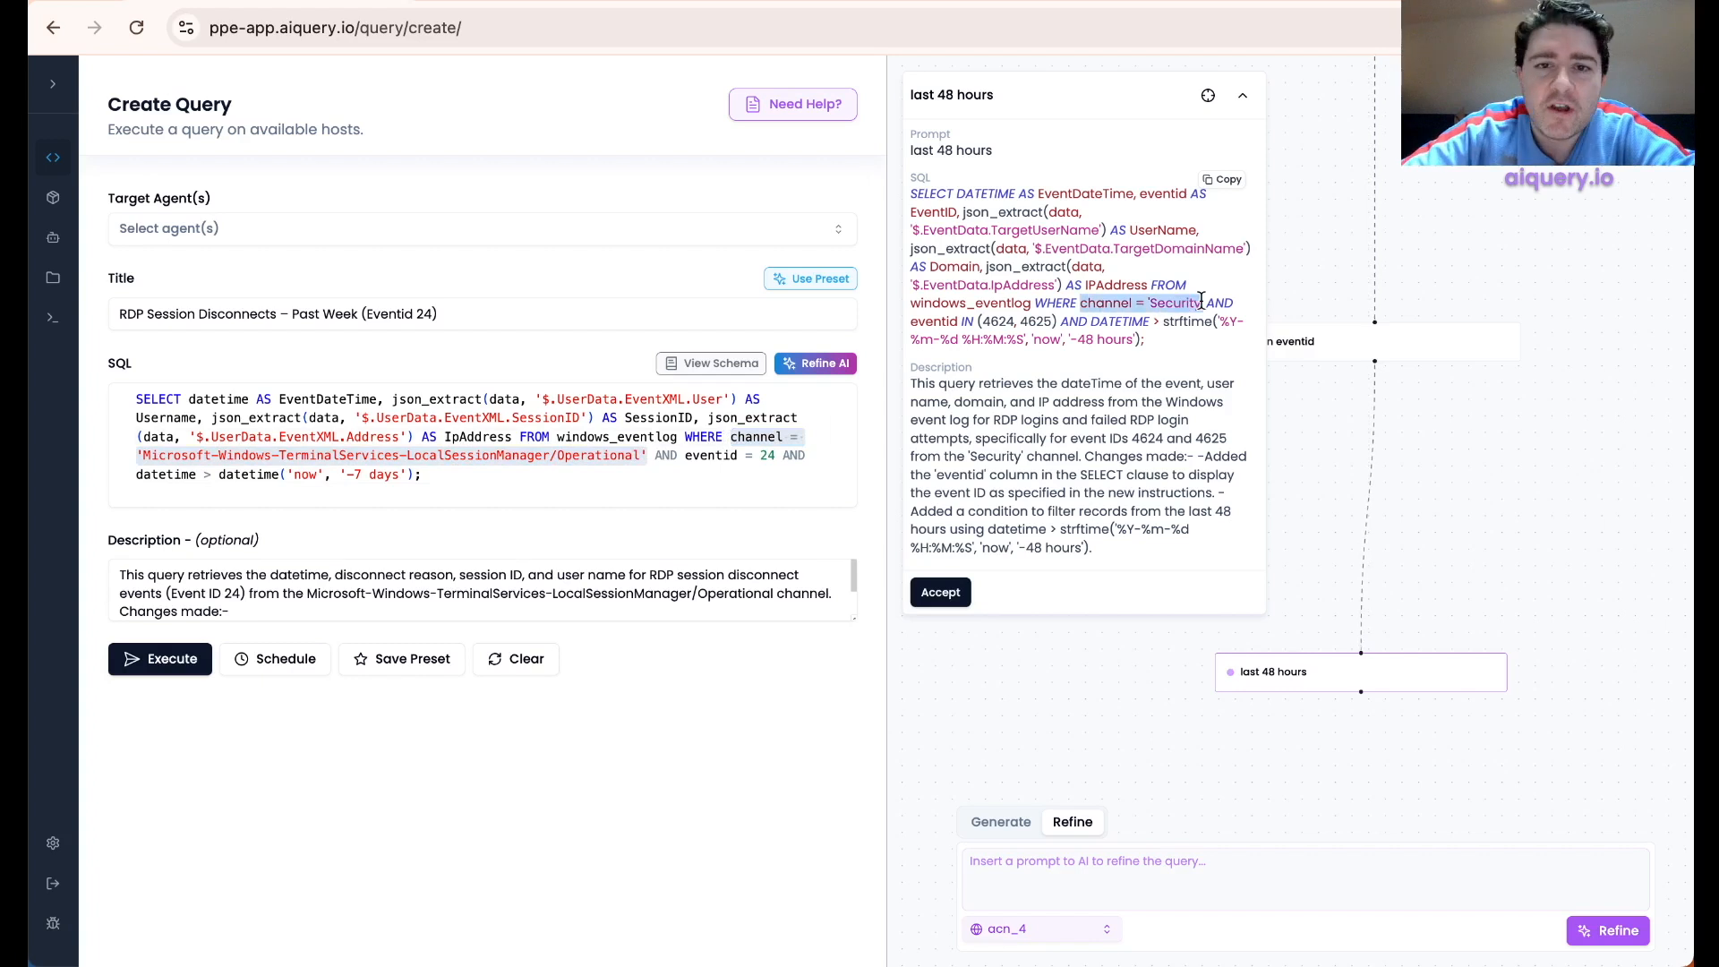
left_click_drag(1202, 302, 1189, 305)
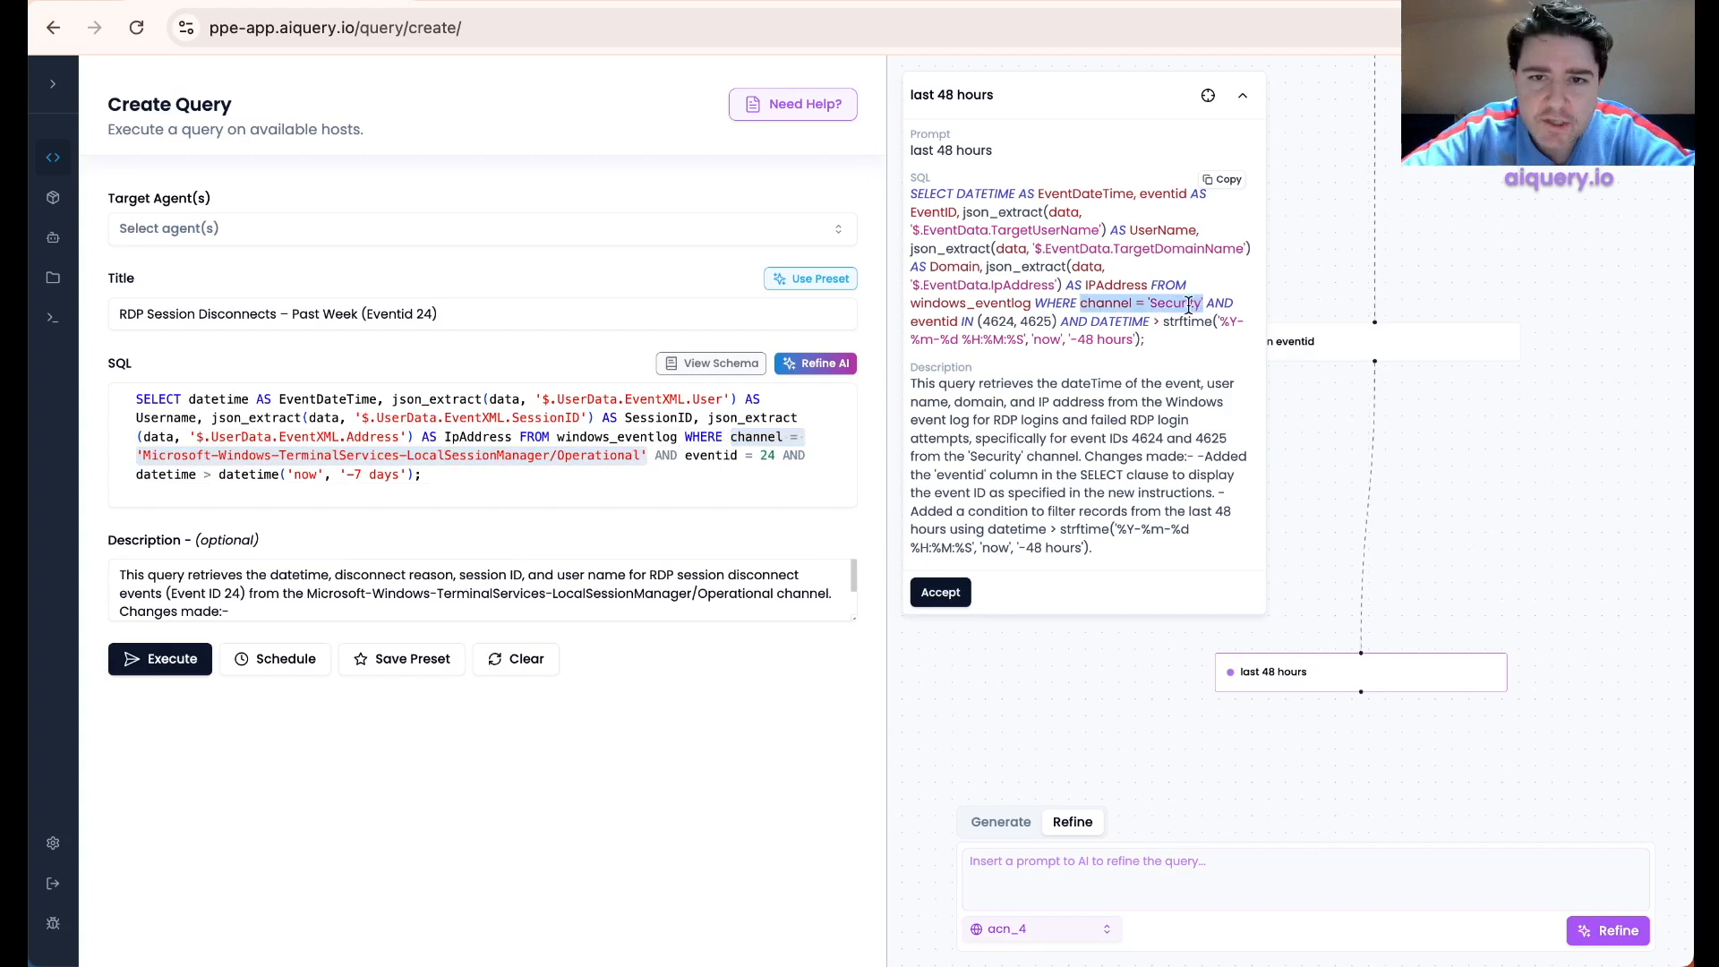
left_click(714, 436)
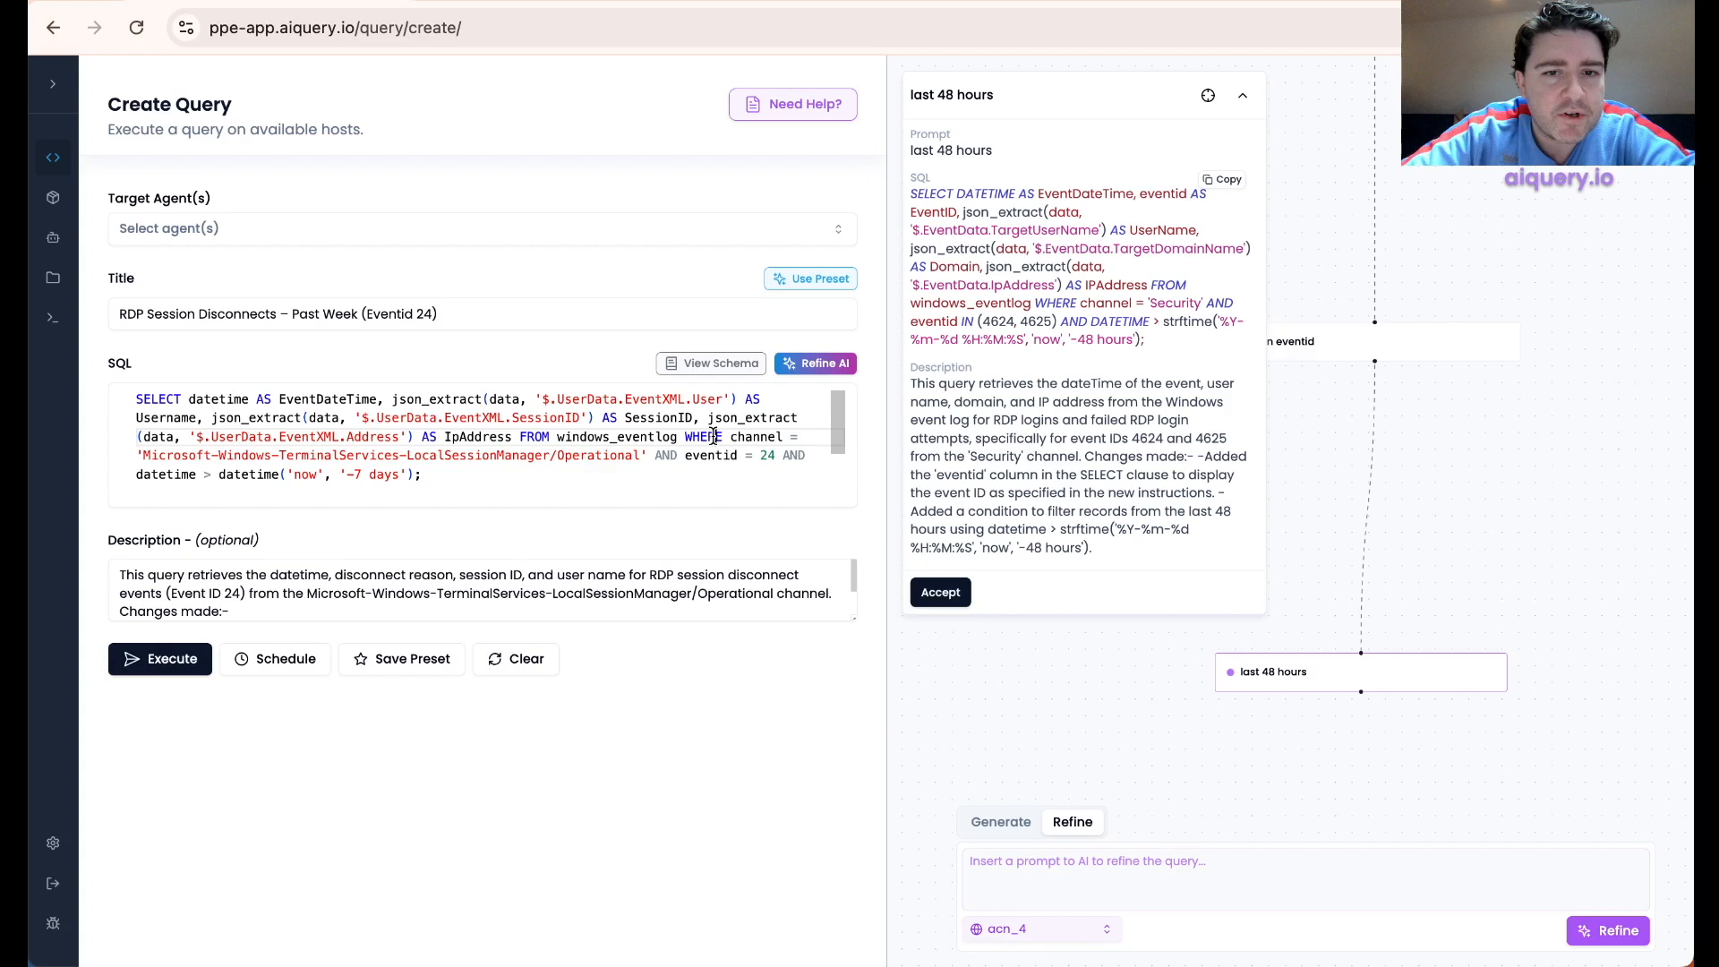
double_click(713, 436)
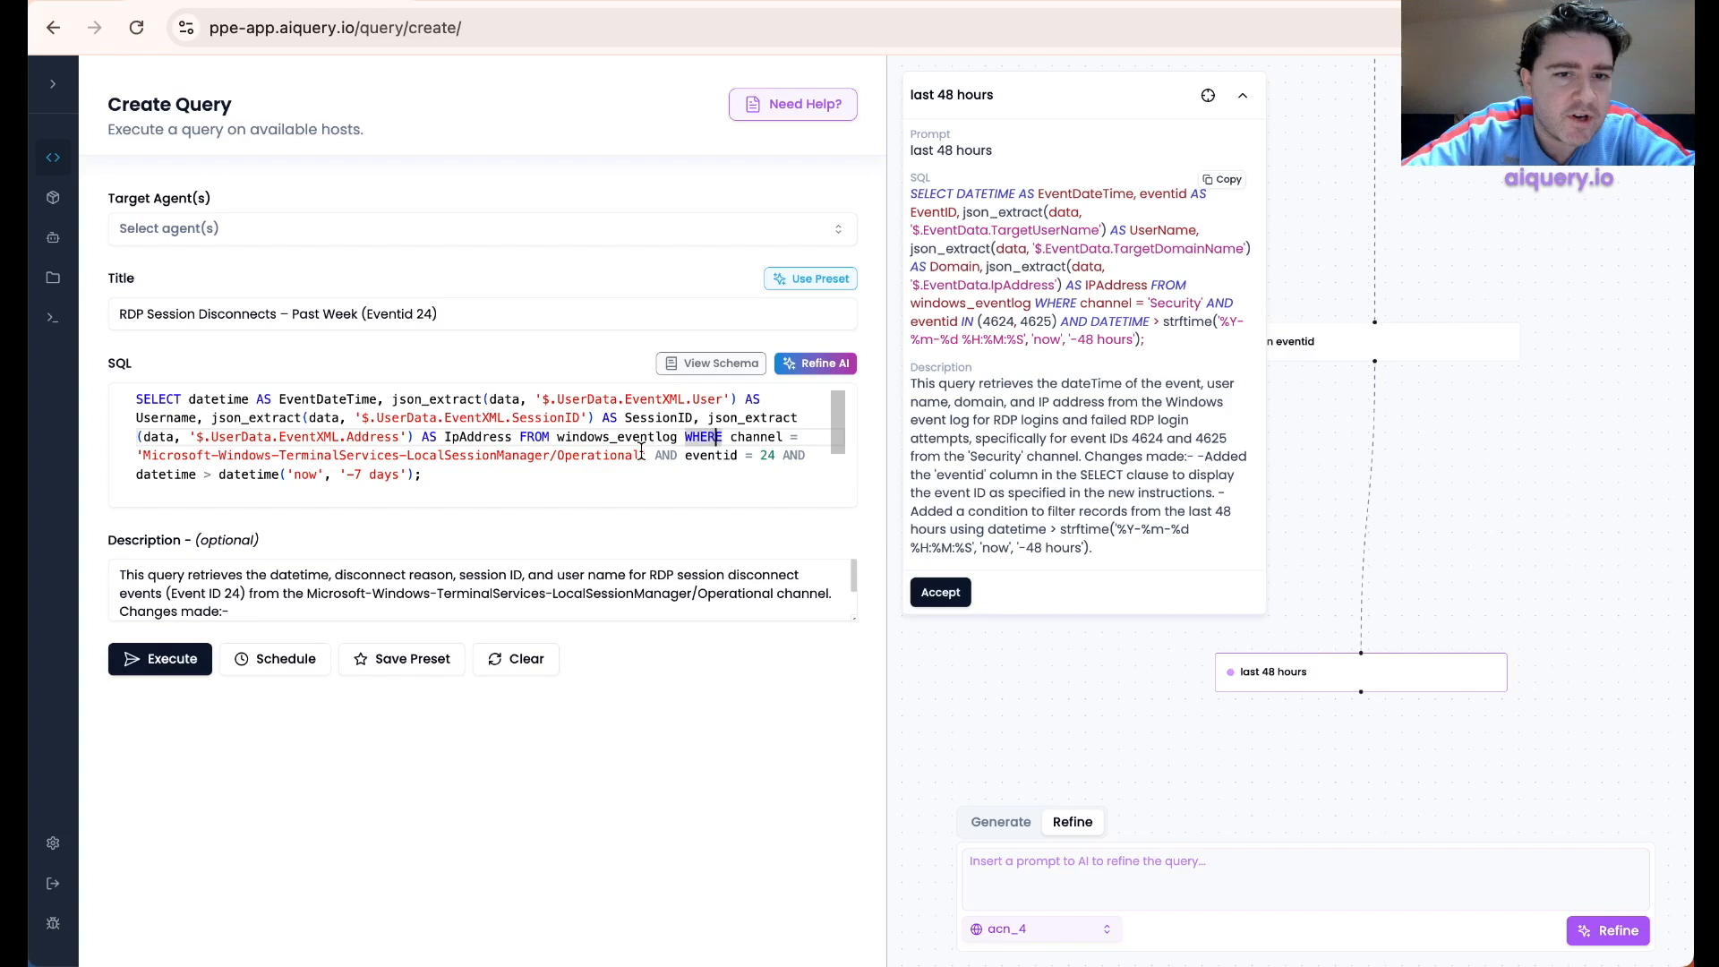
left_click(763, 489)
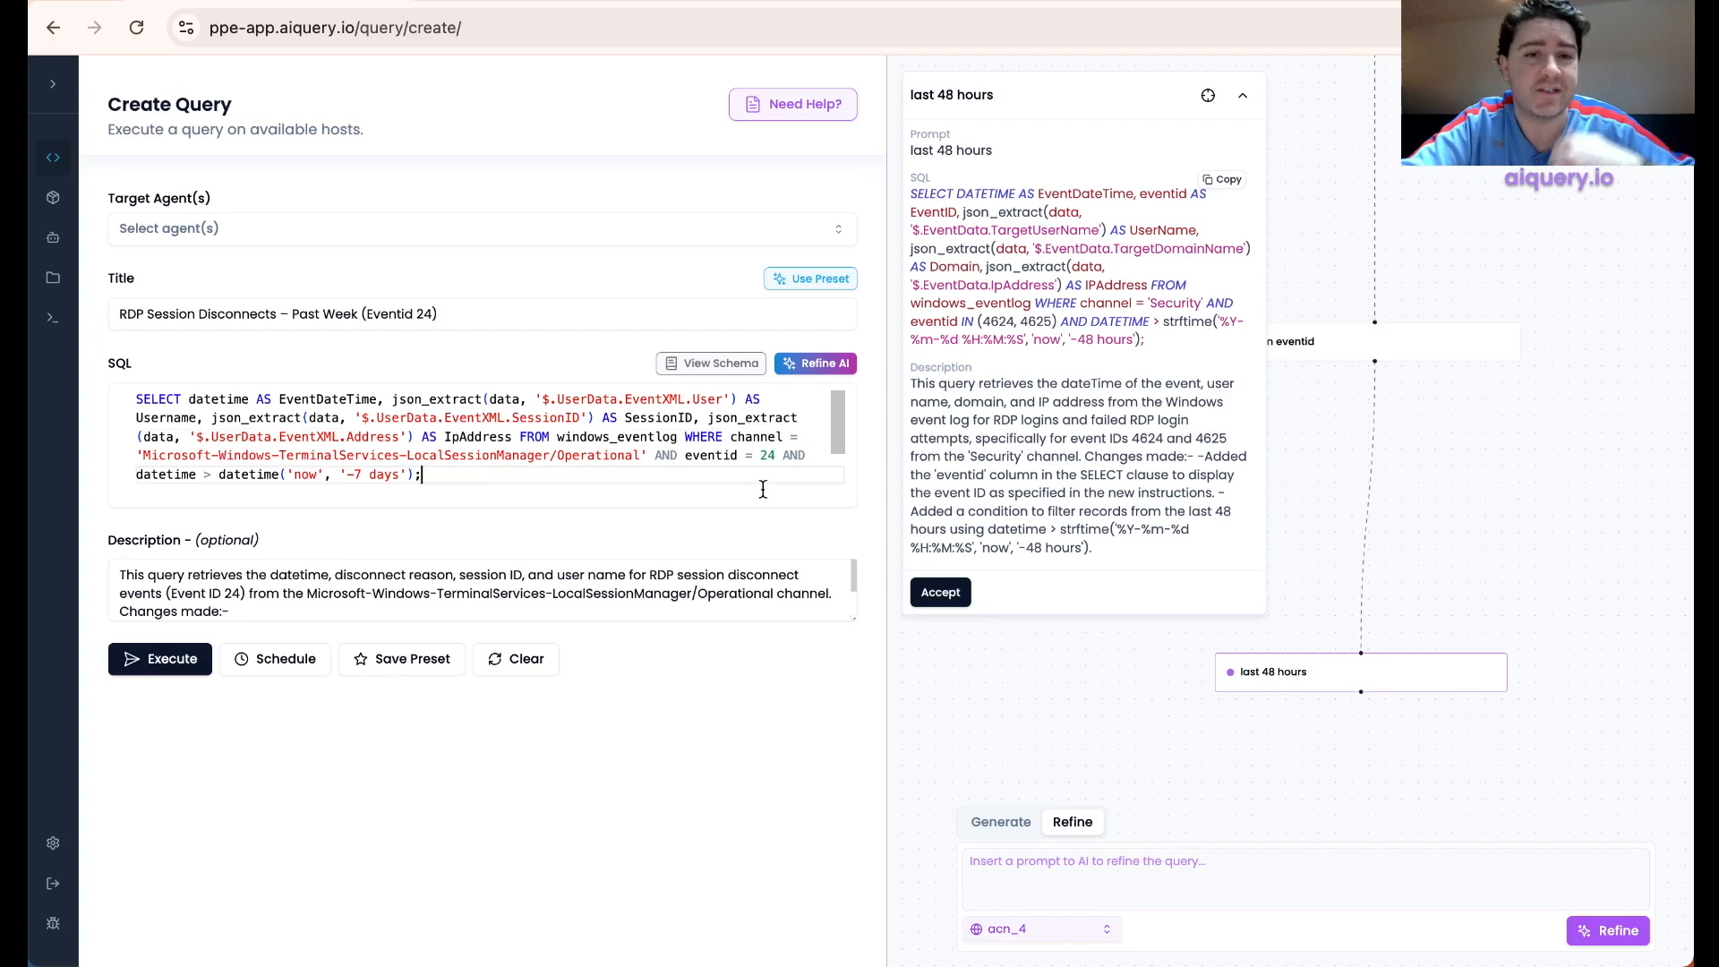
- Change the preset's SQL time range to '-2 days' and retitle the query "RDP Session Disconnects – Past 48 hours (Eventid 24)"
left_click(362, 475)
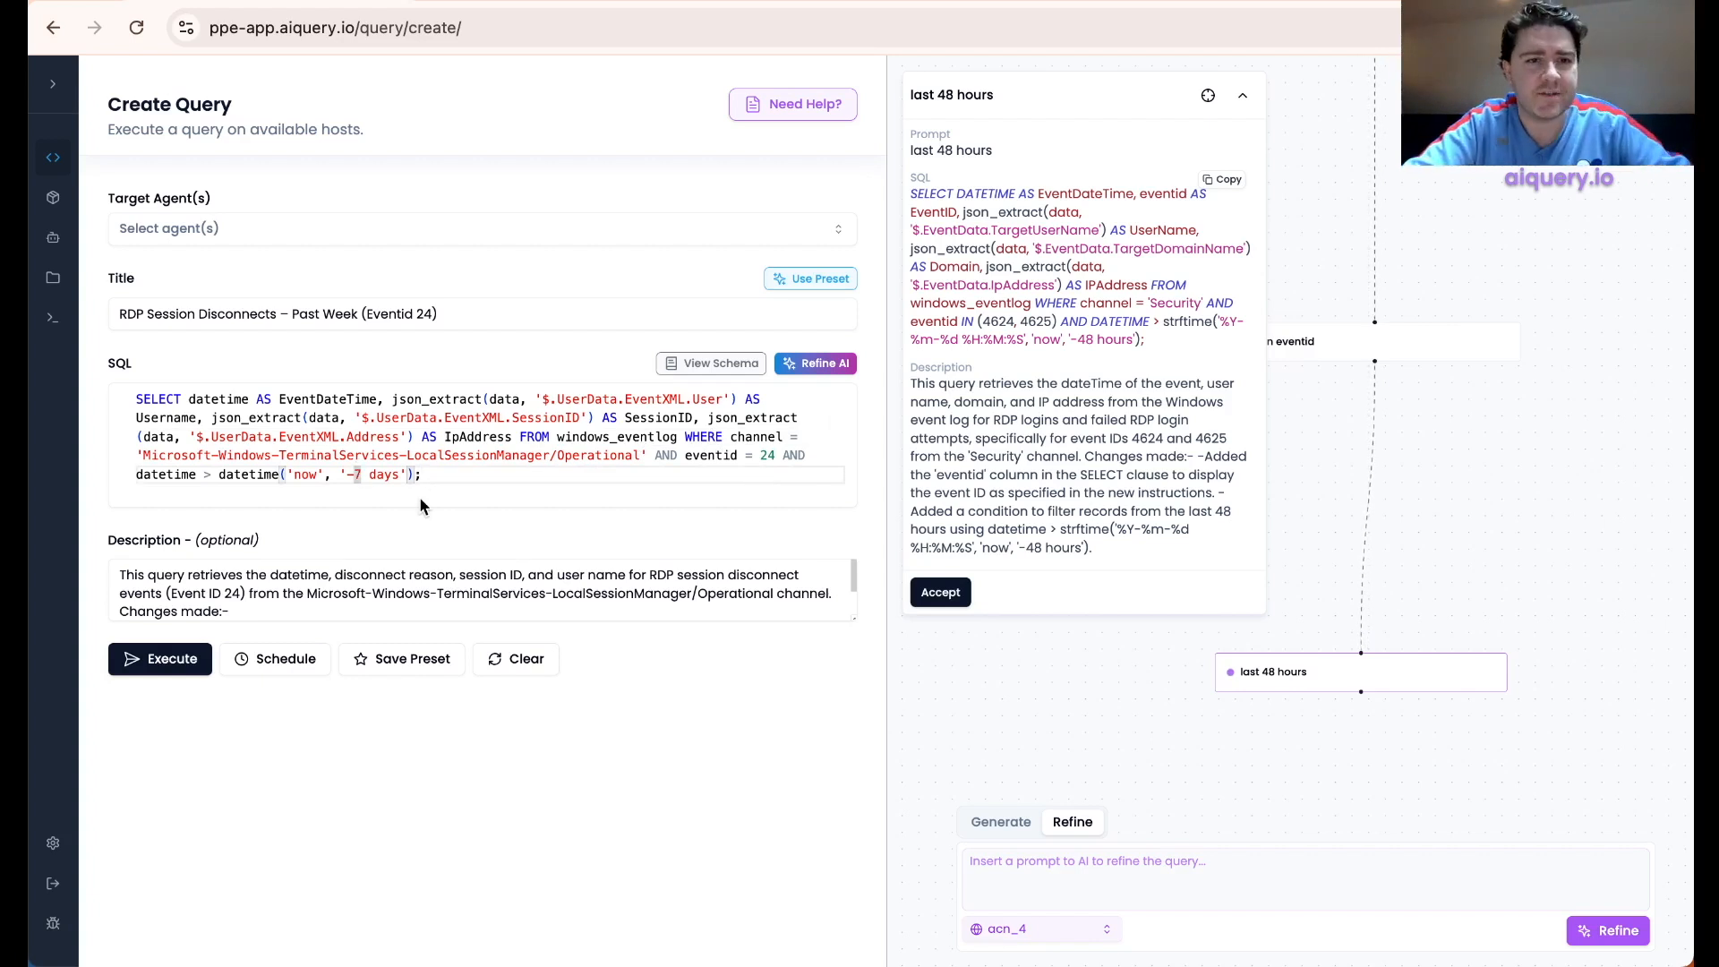
key("BackSpace")
type("2")
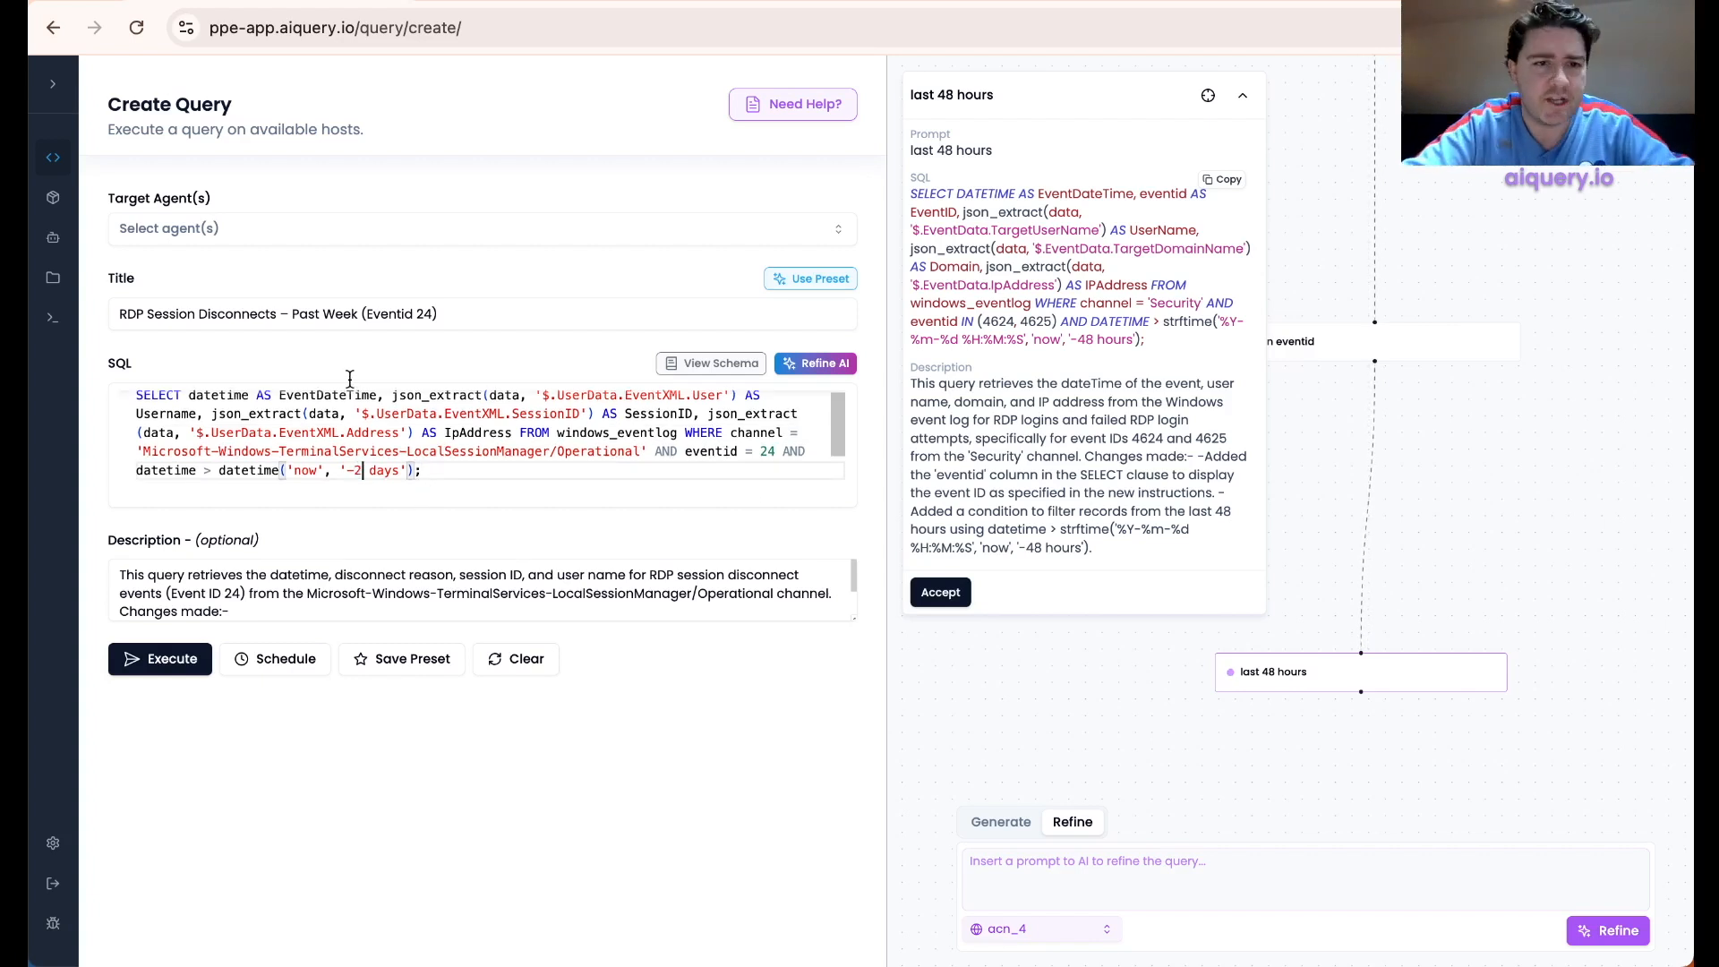
double_click(353, 319)
key("BackSpace")
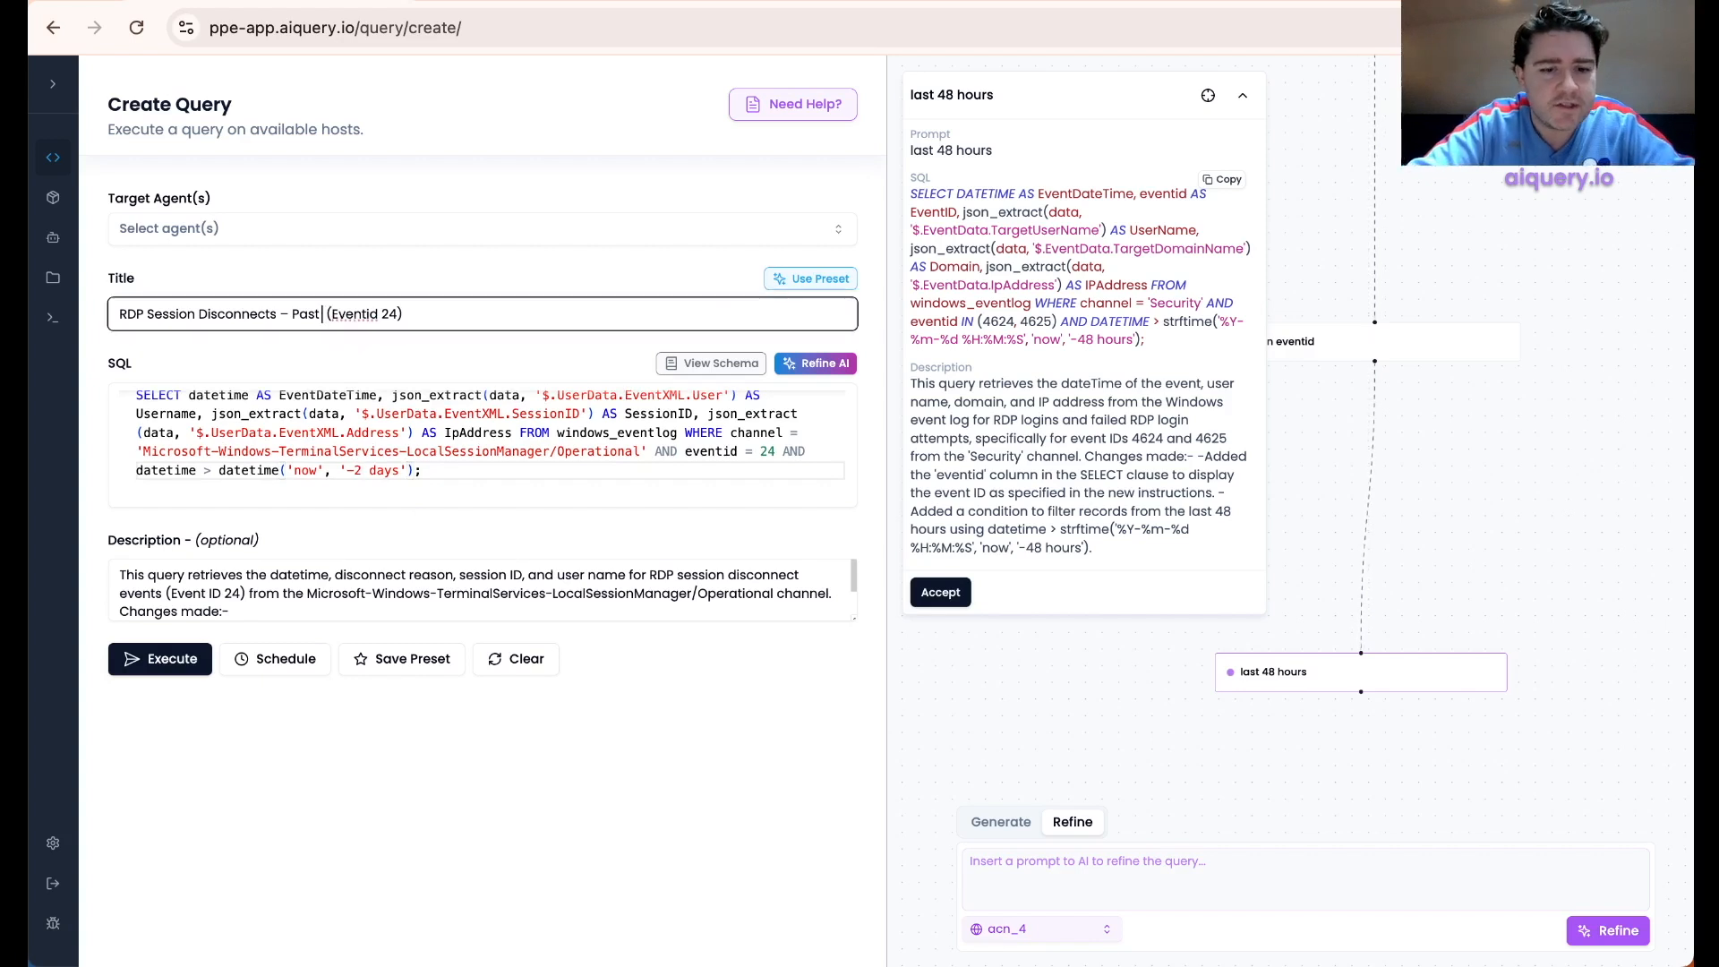
type("48 hours")
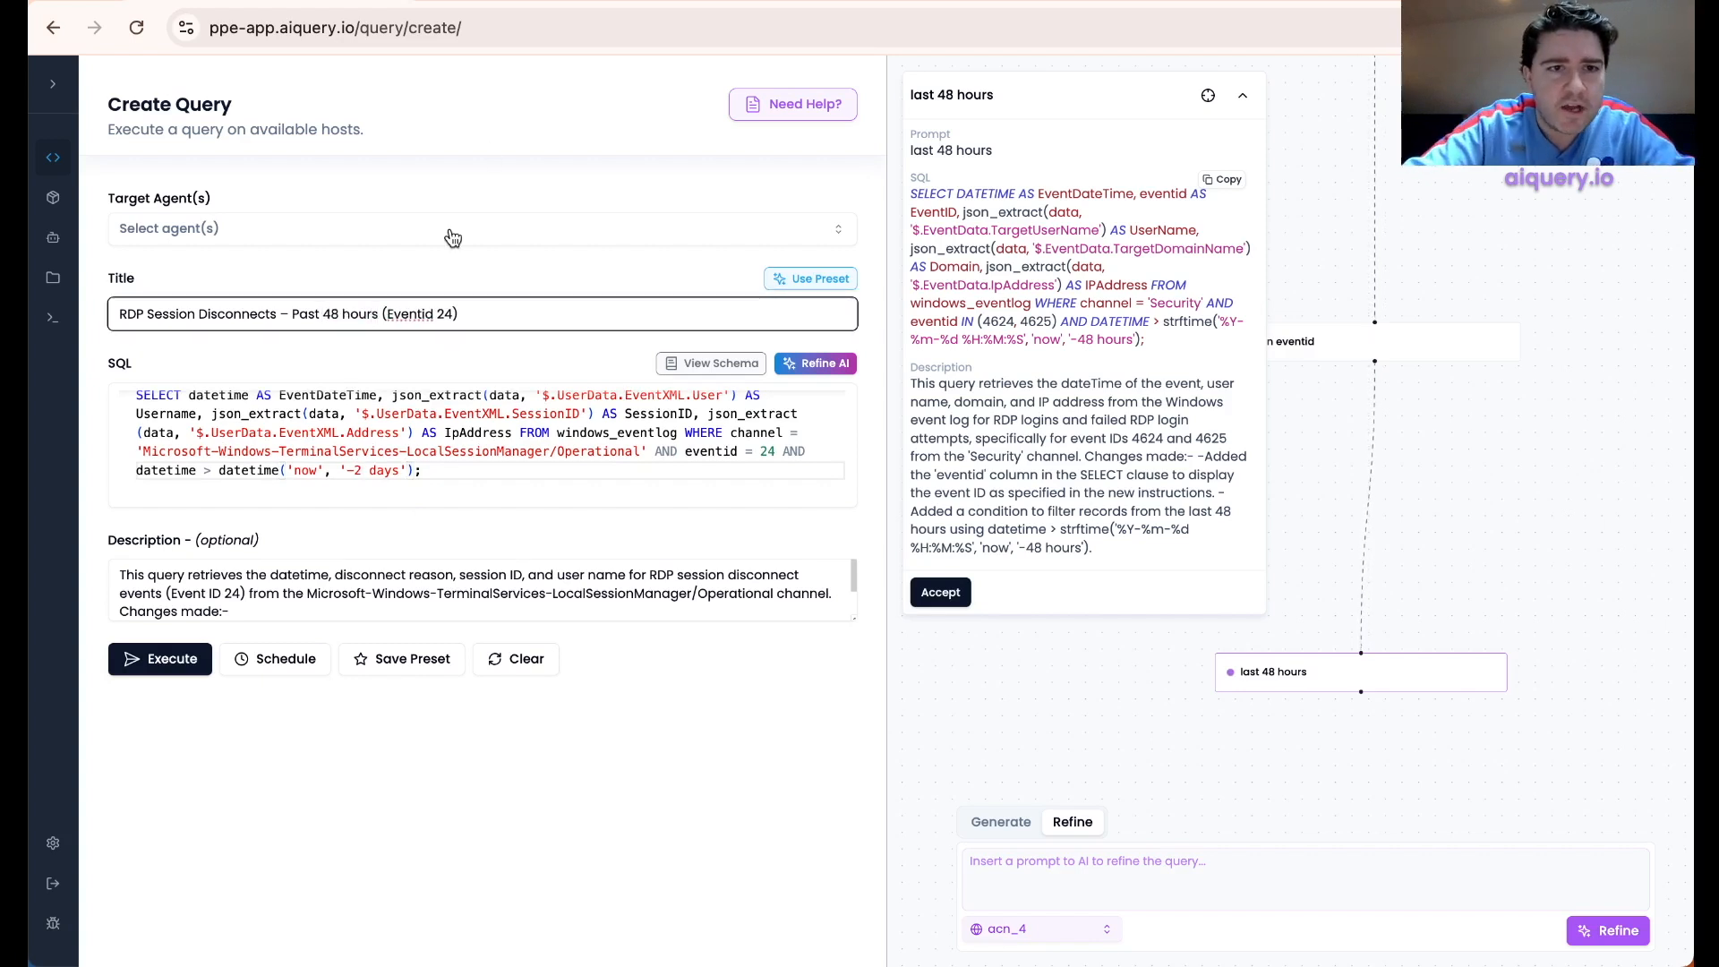
- Choose EC2AMAZ-ET6EKN4 as the target agent and execute the RDP session disconnects query
left_click(452, 234)
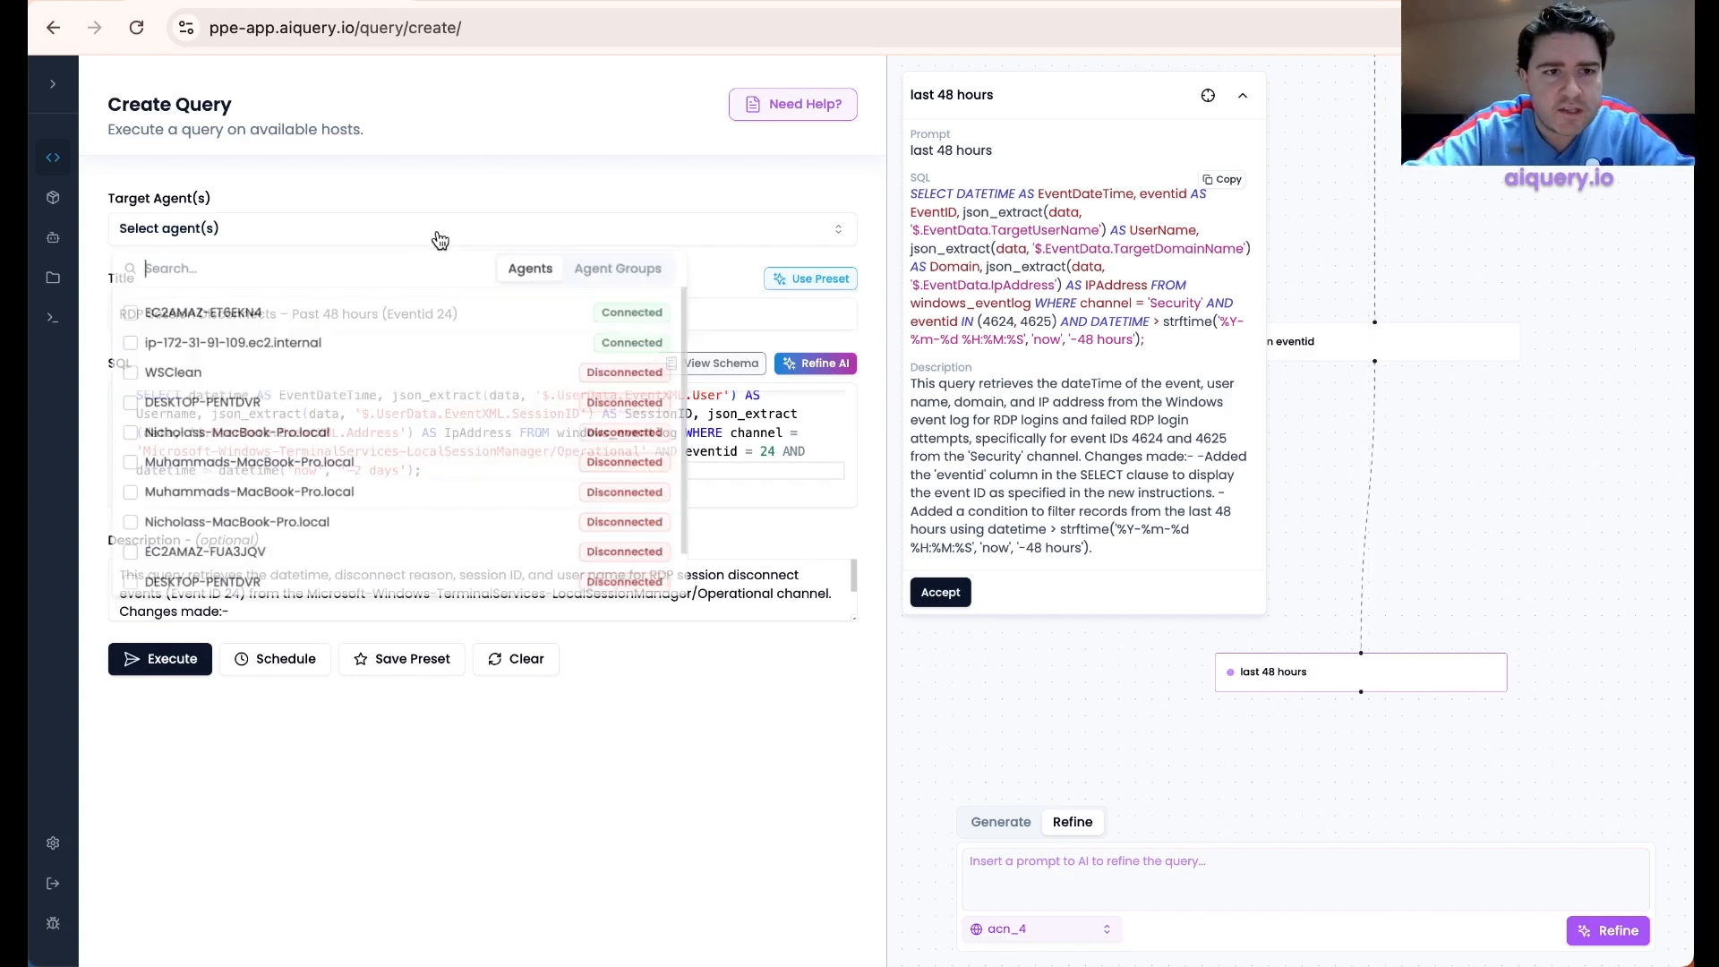
left_click(336, 317)
left_click(454, 147)
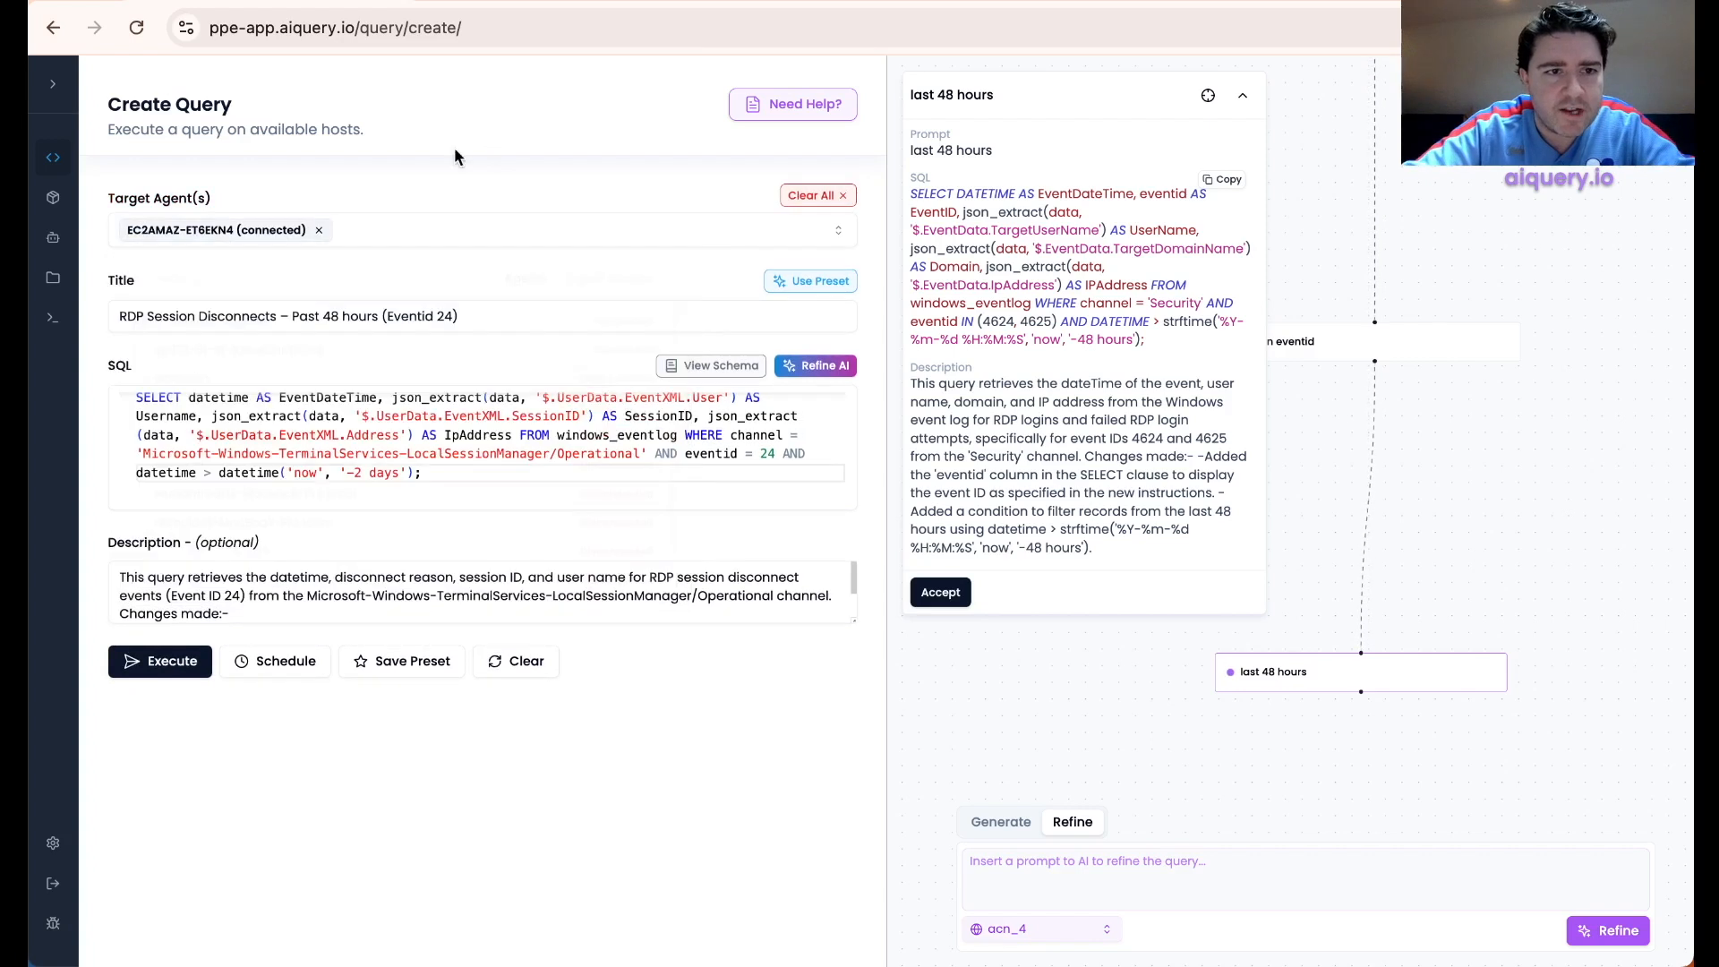
left_click(145, 664)
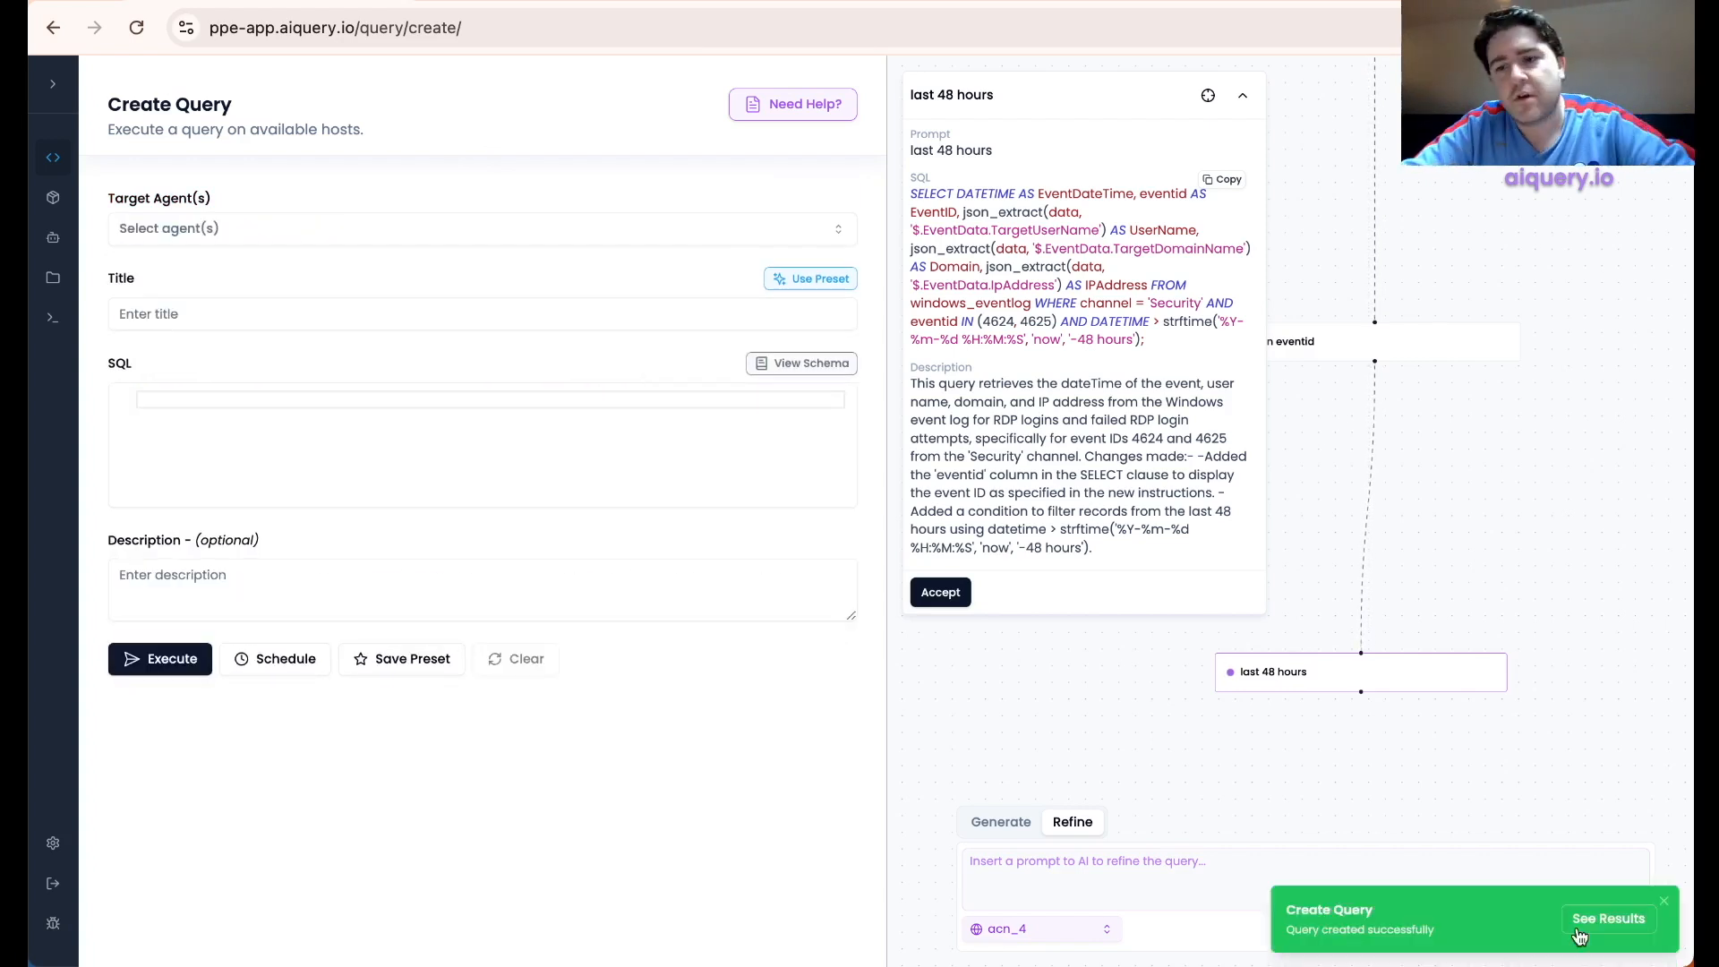
- Open the "RDP Enabled/Disabled" query results and check the host's rdp_status and last_edit values
left_click(1580, 936)
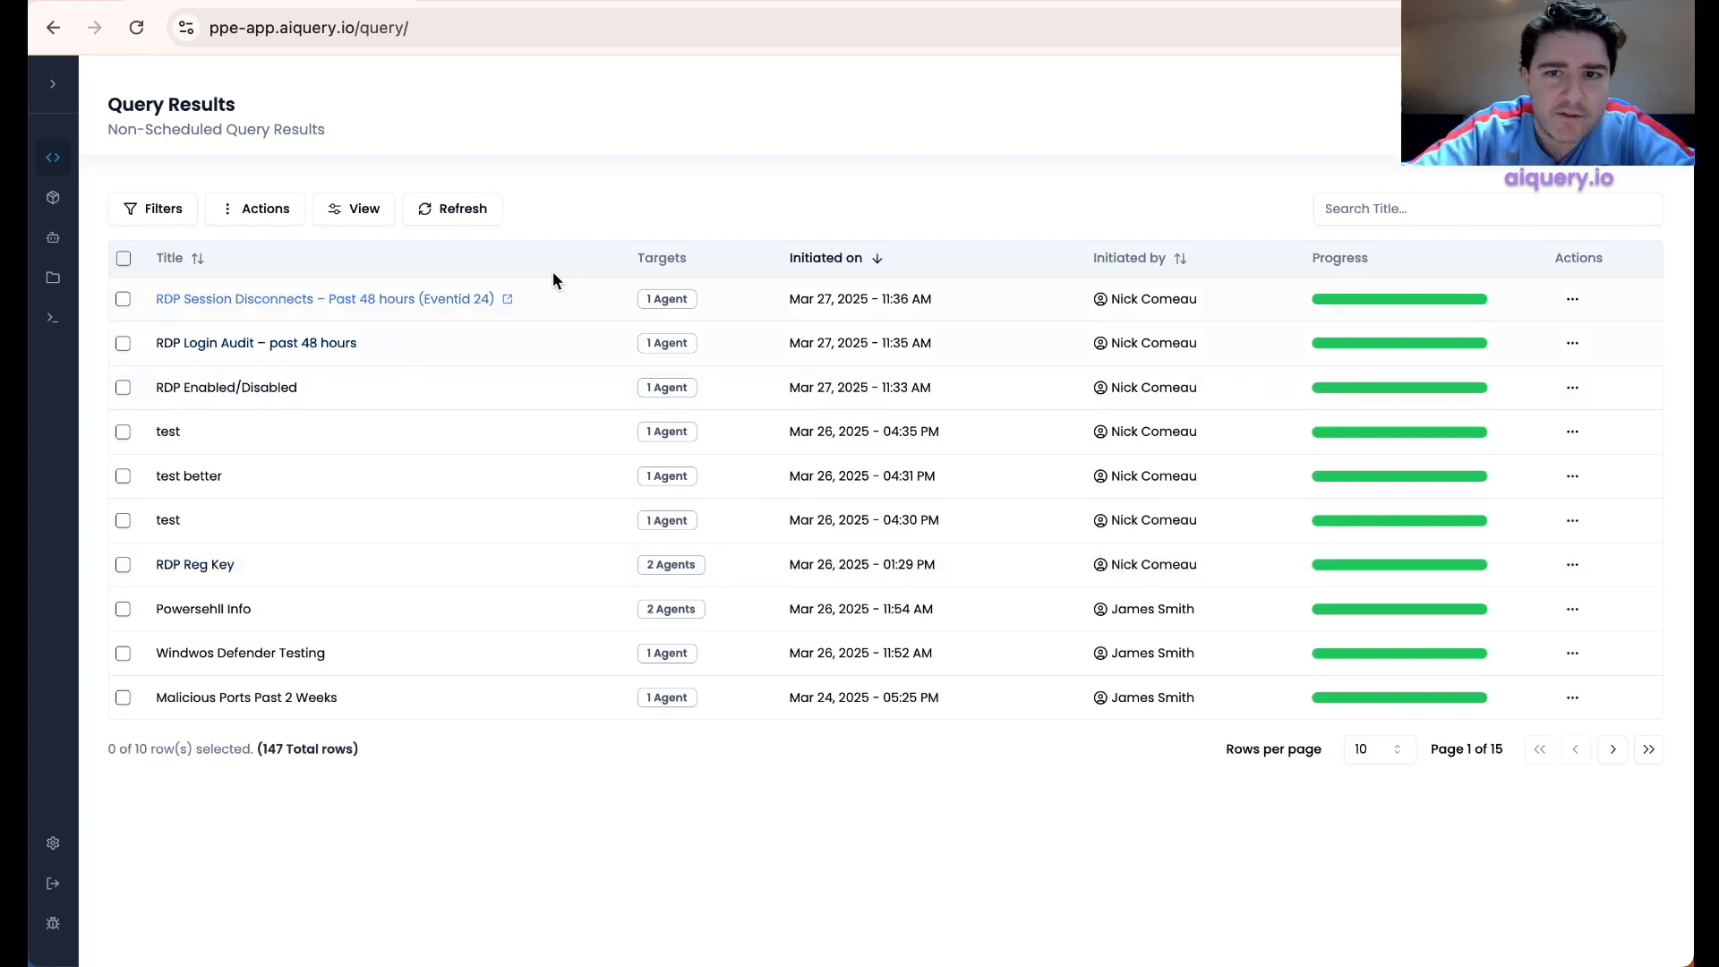
left_click(253, 394)
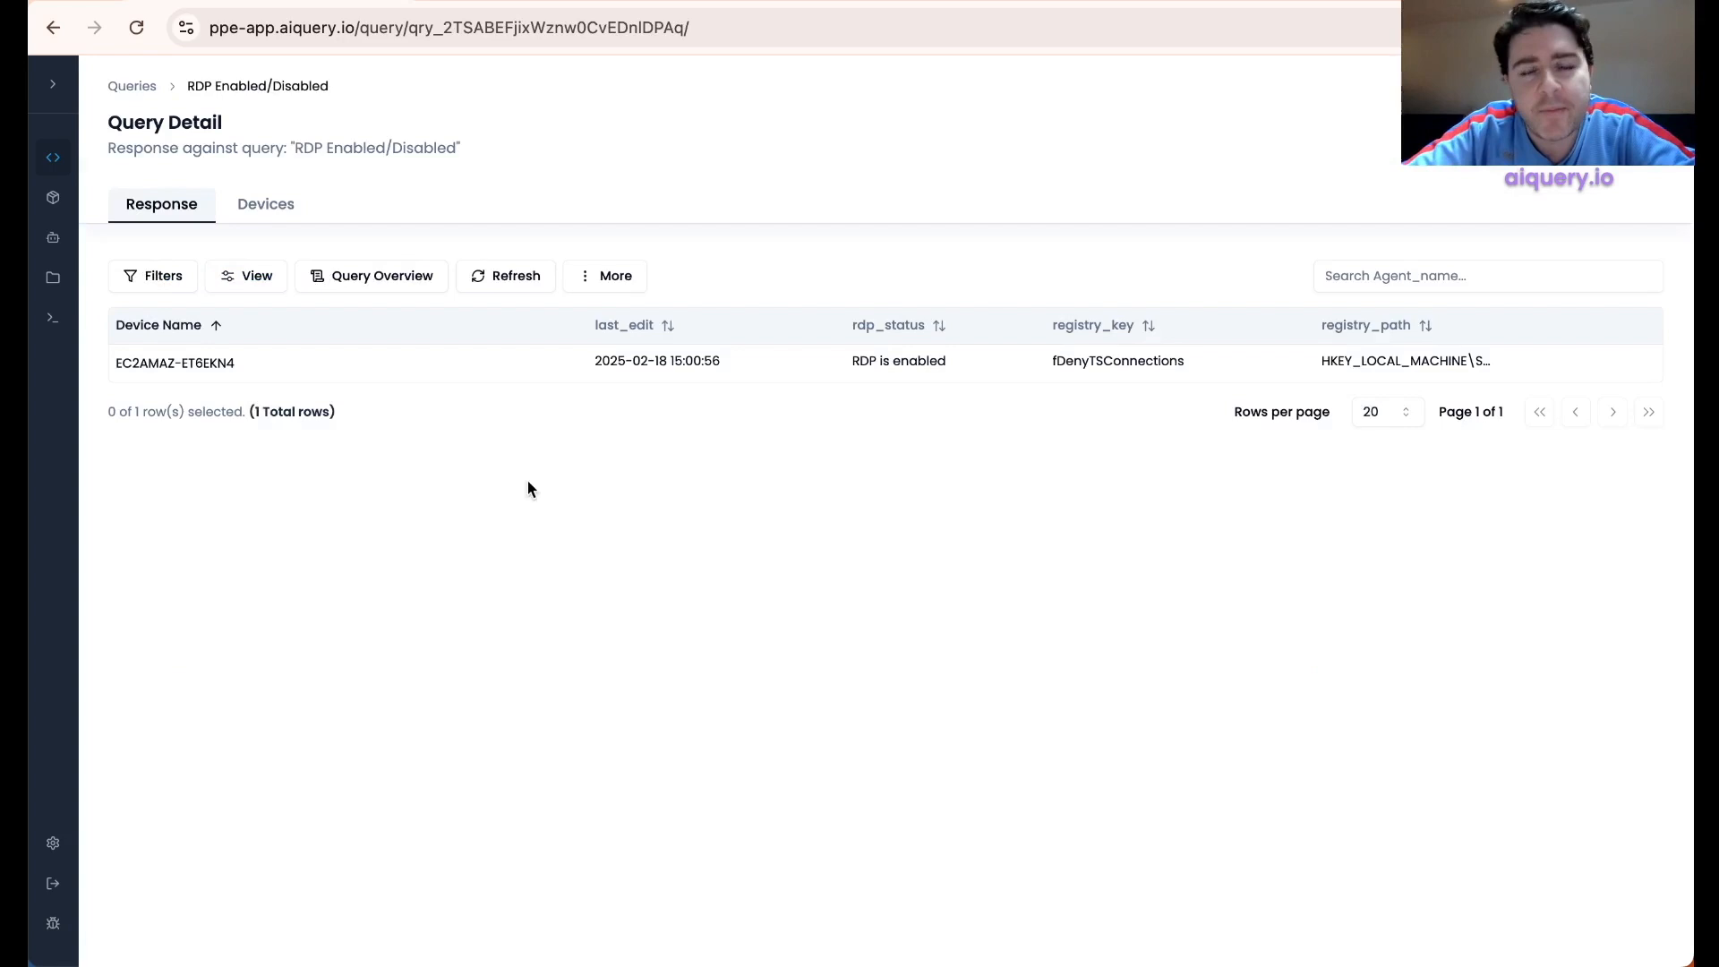
left_click_drag(973, 361, 851, 359)
left_click(716, 355)
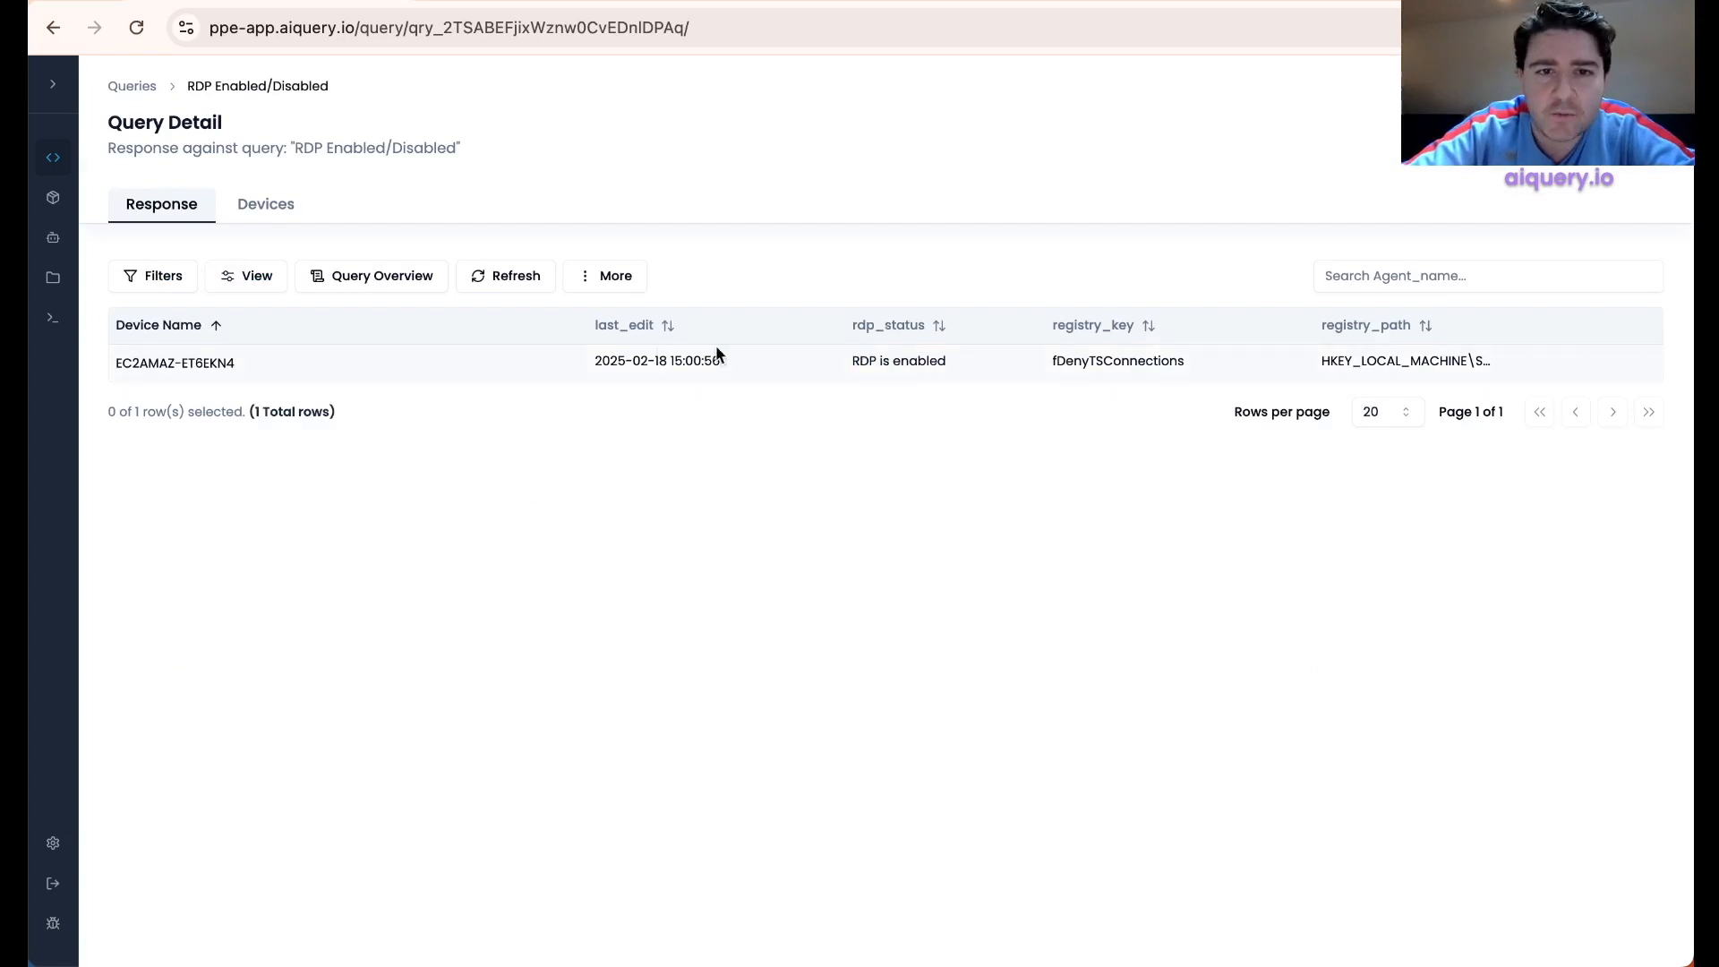
left_click_drag(717, 363, 584, 356)
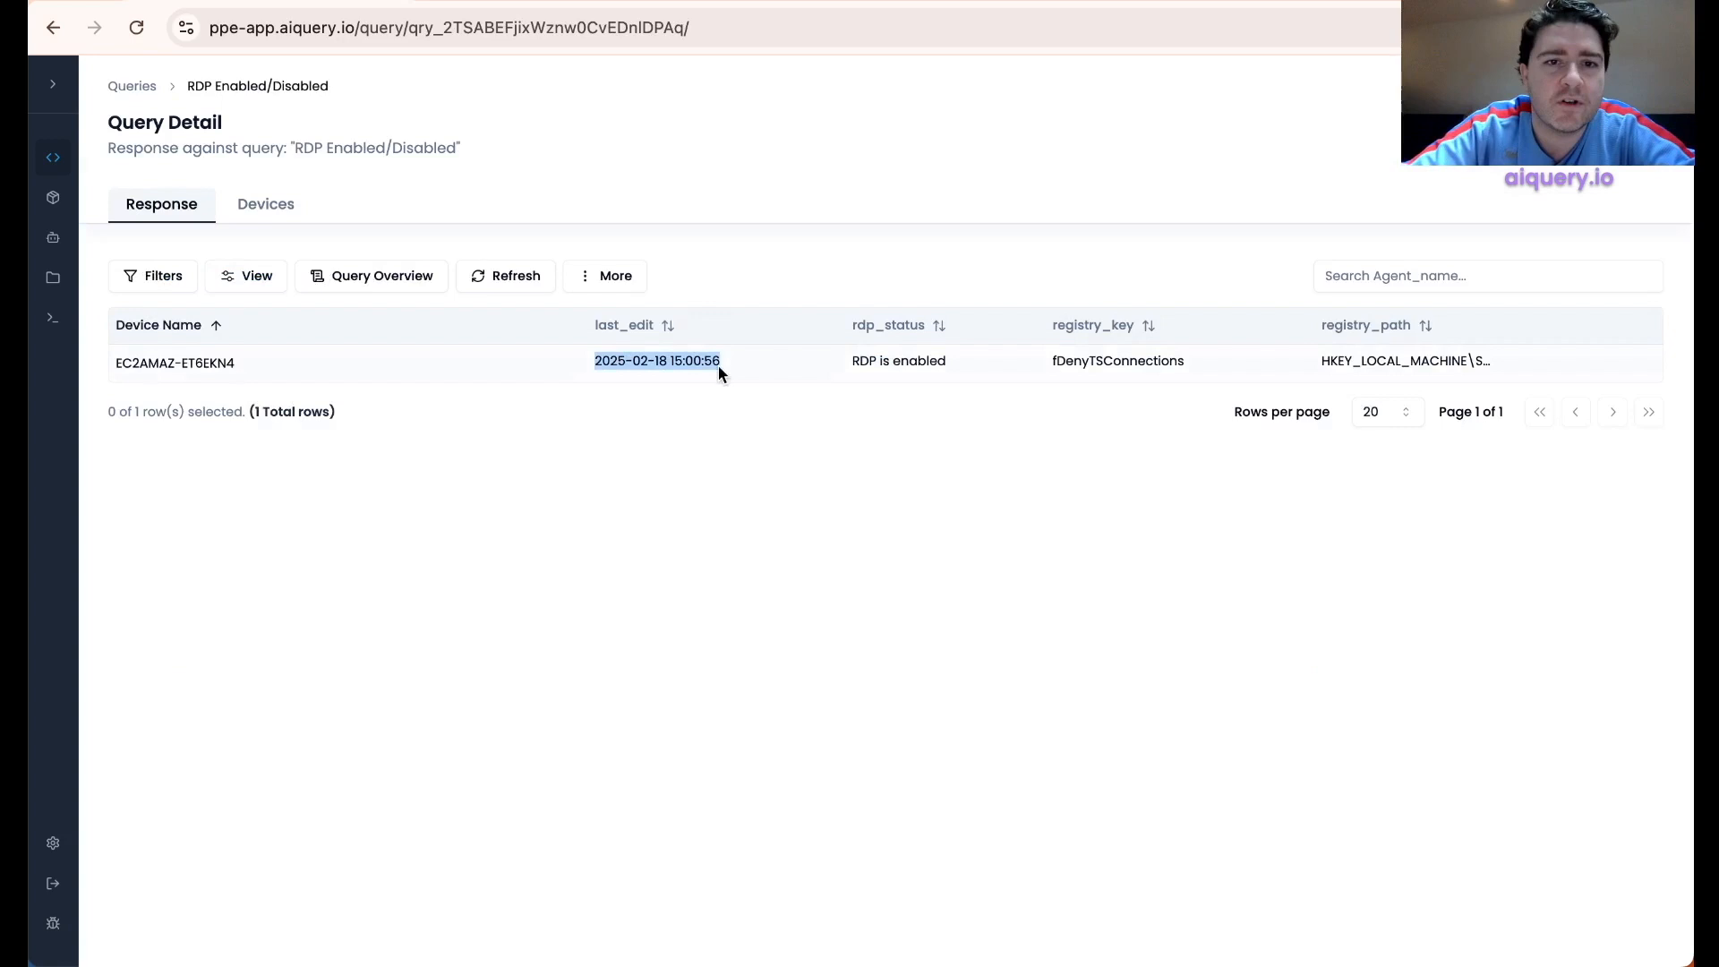
left_click(760, 425)
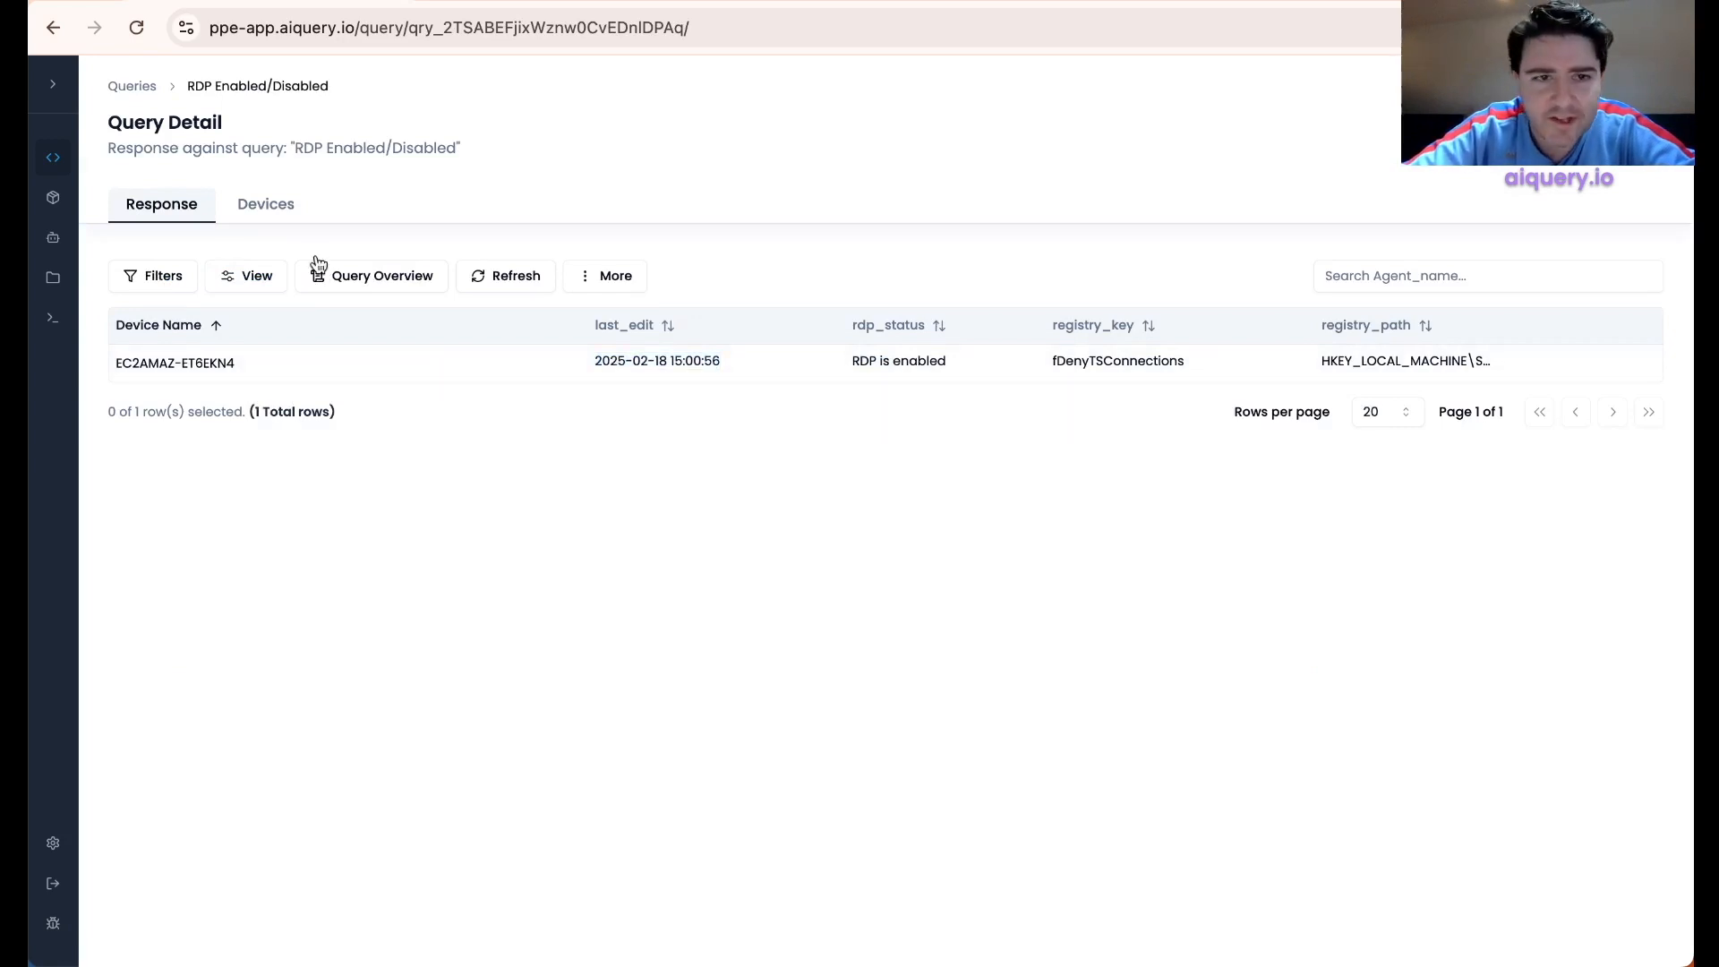
- Open the "RDP Login Audit – past 48 hours" query results and review the listed login events
left_click(63, 169)
left_click(179, 204)
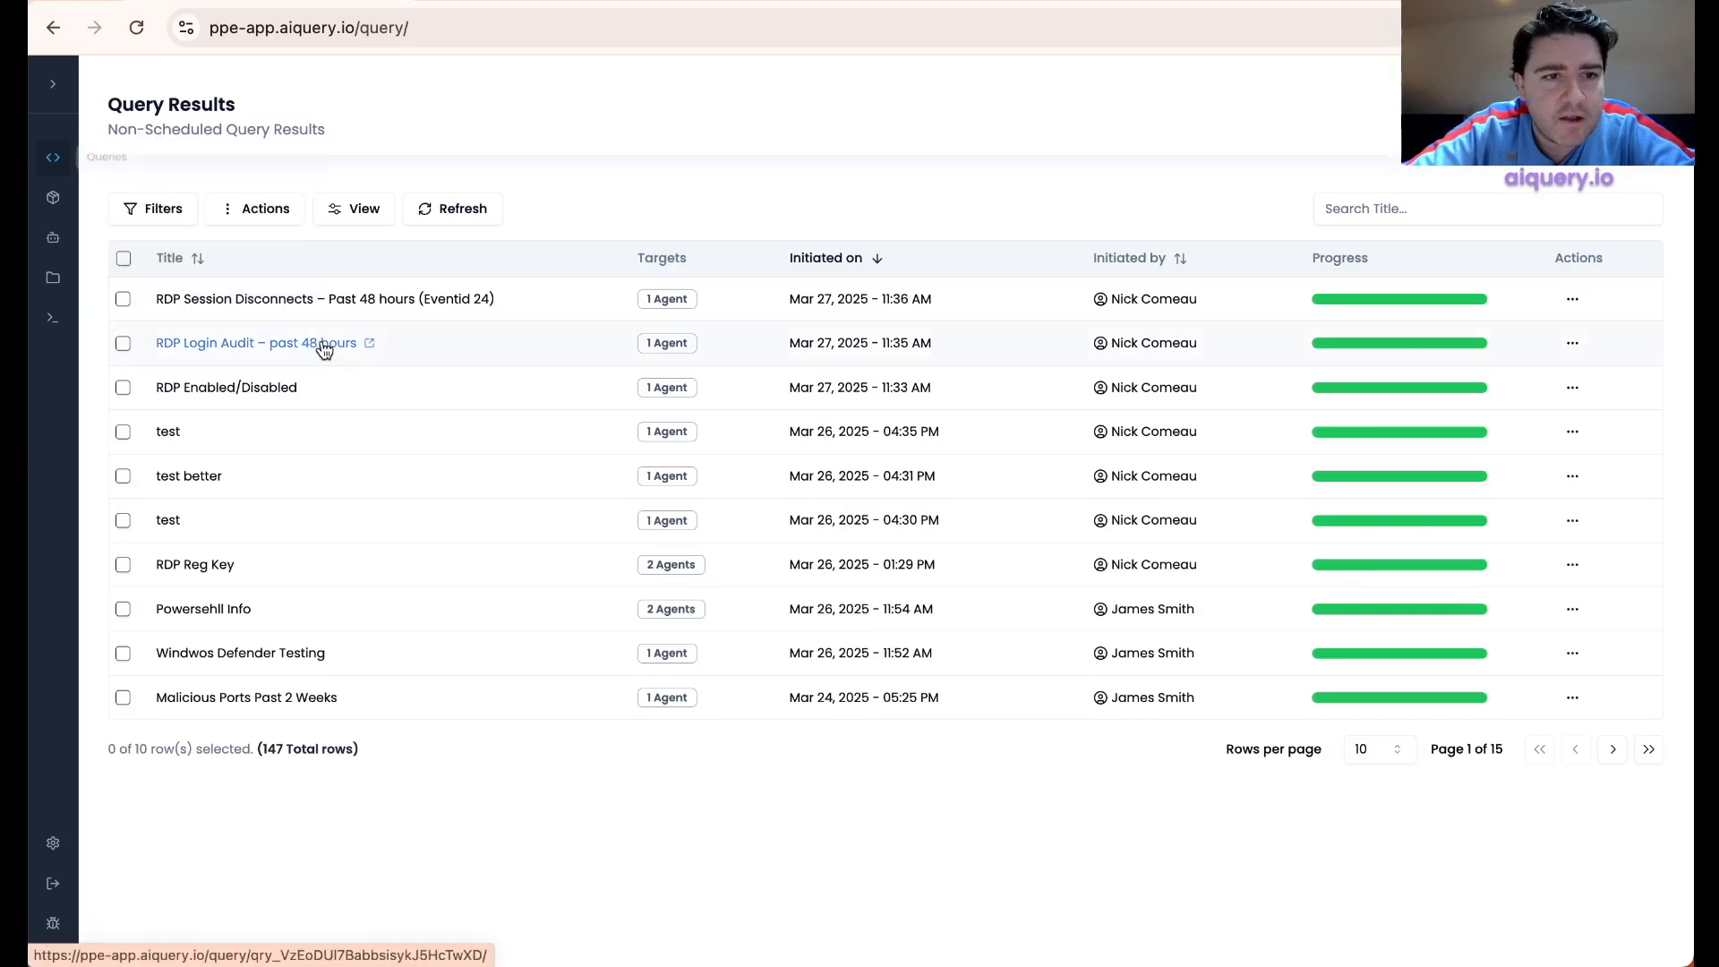
left_click(324, 349)
scroll(1016, 460, "down", 1)
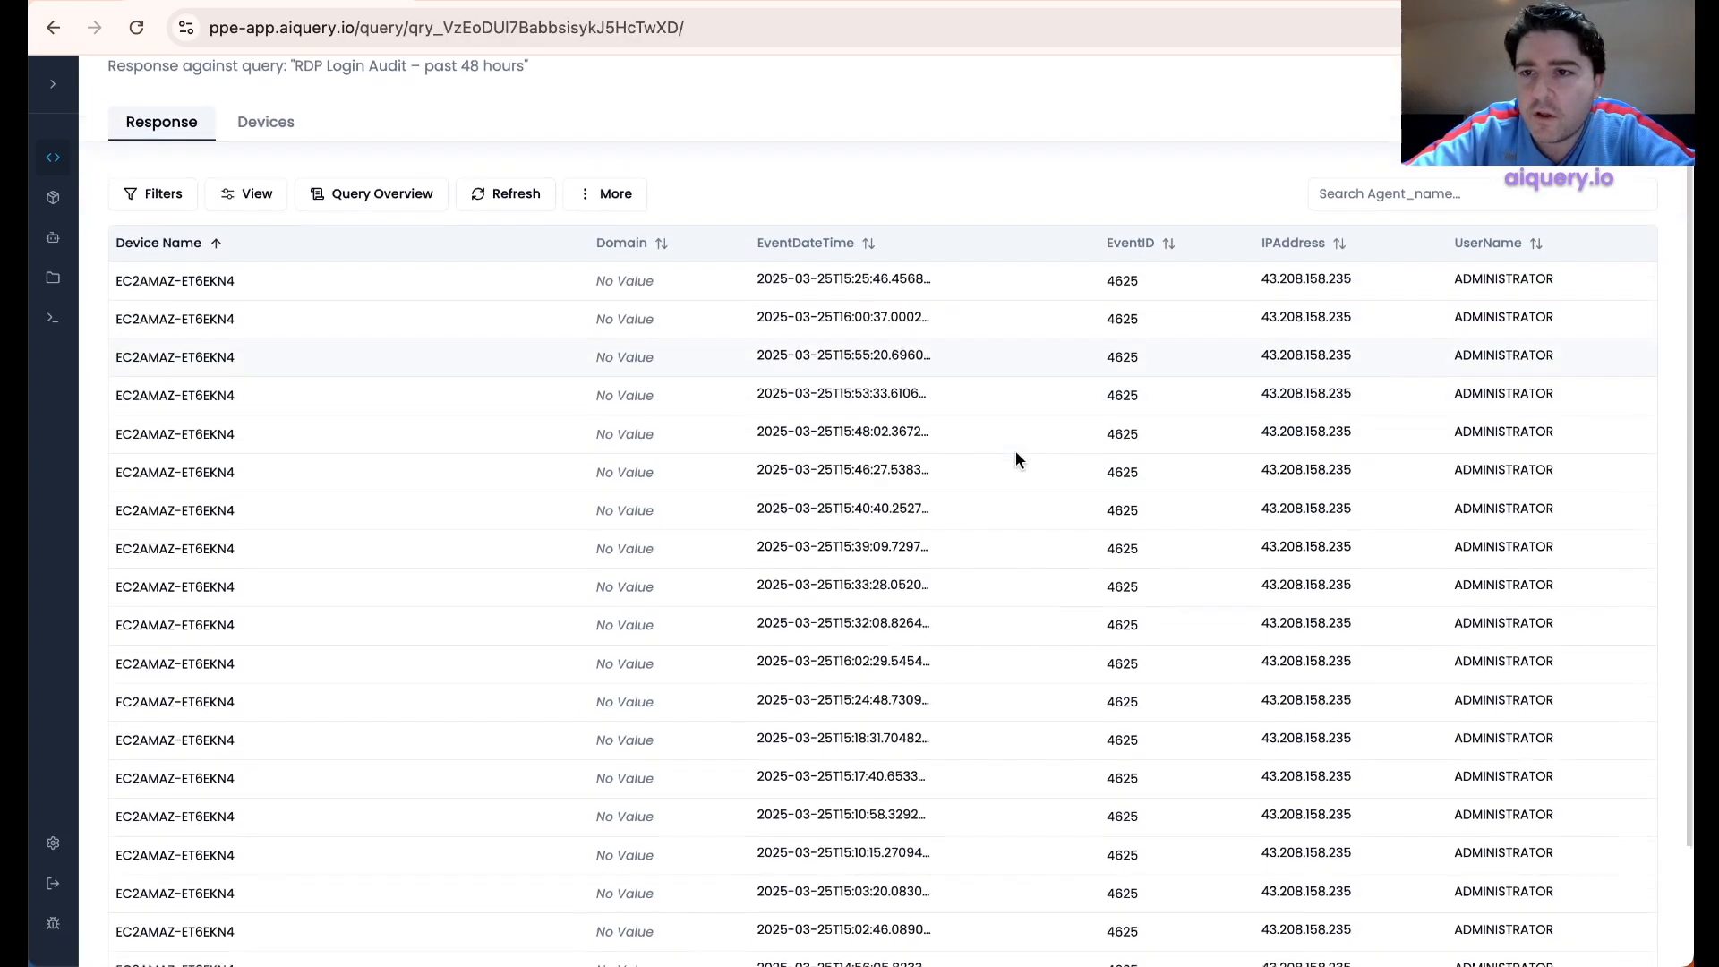
scroll(1015, 459, "down", 2)
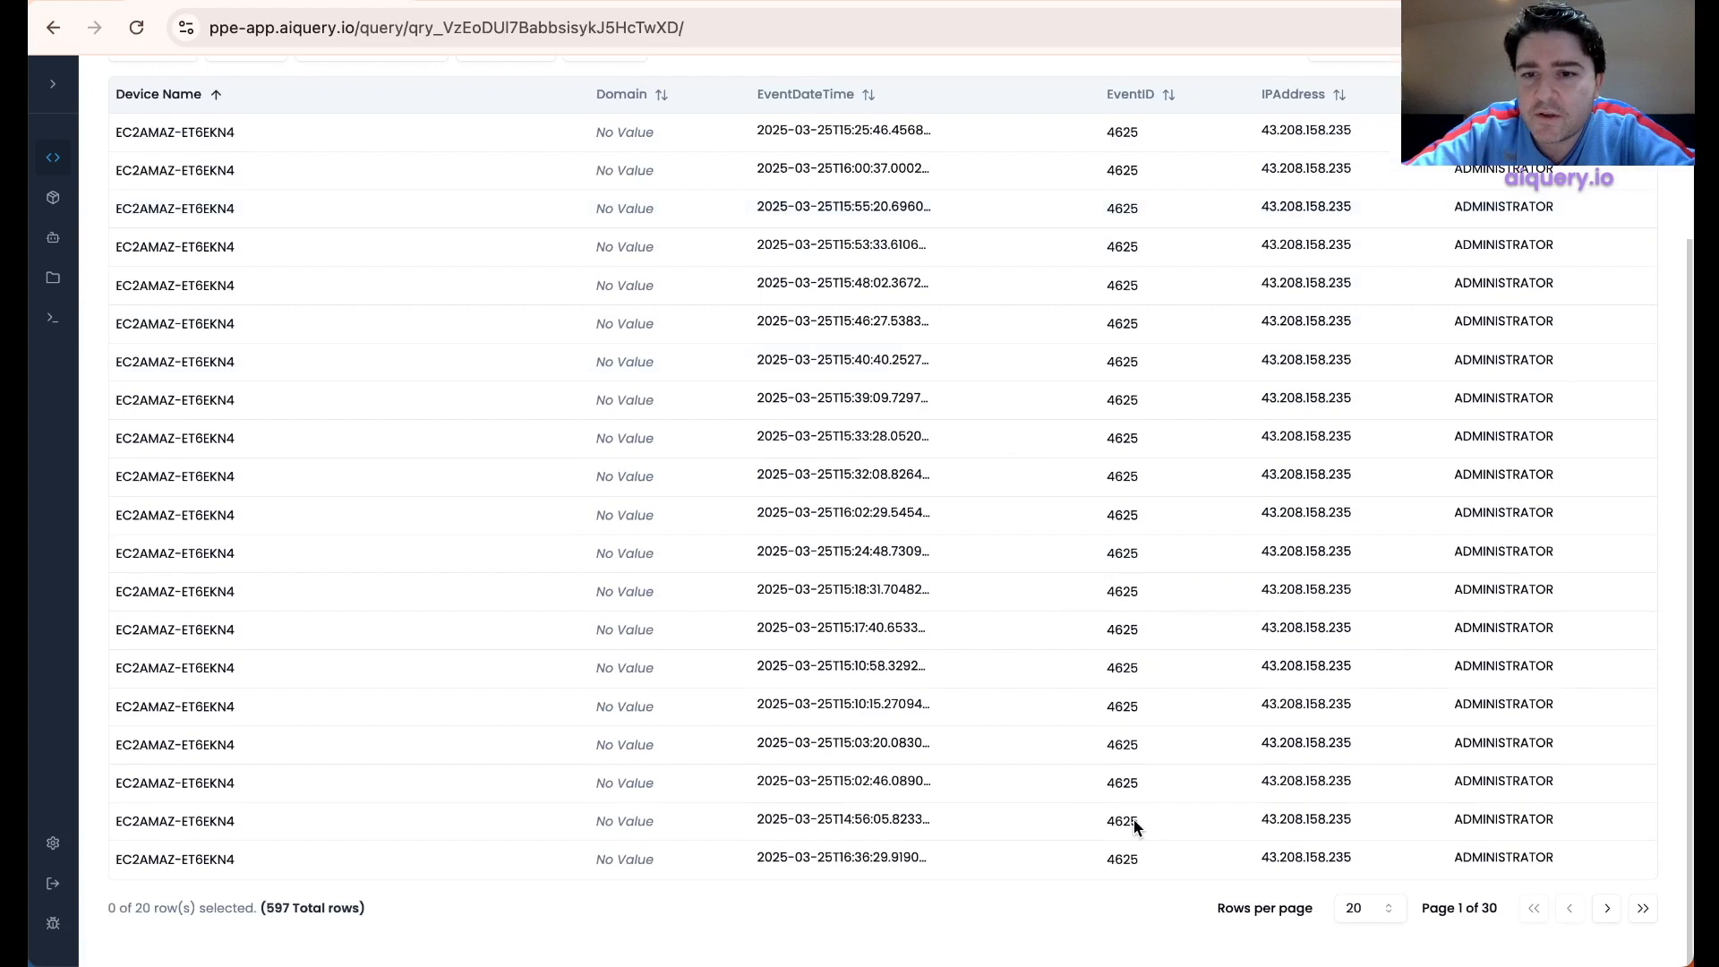
scroll(1115, 365, "up", 3)
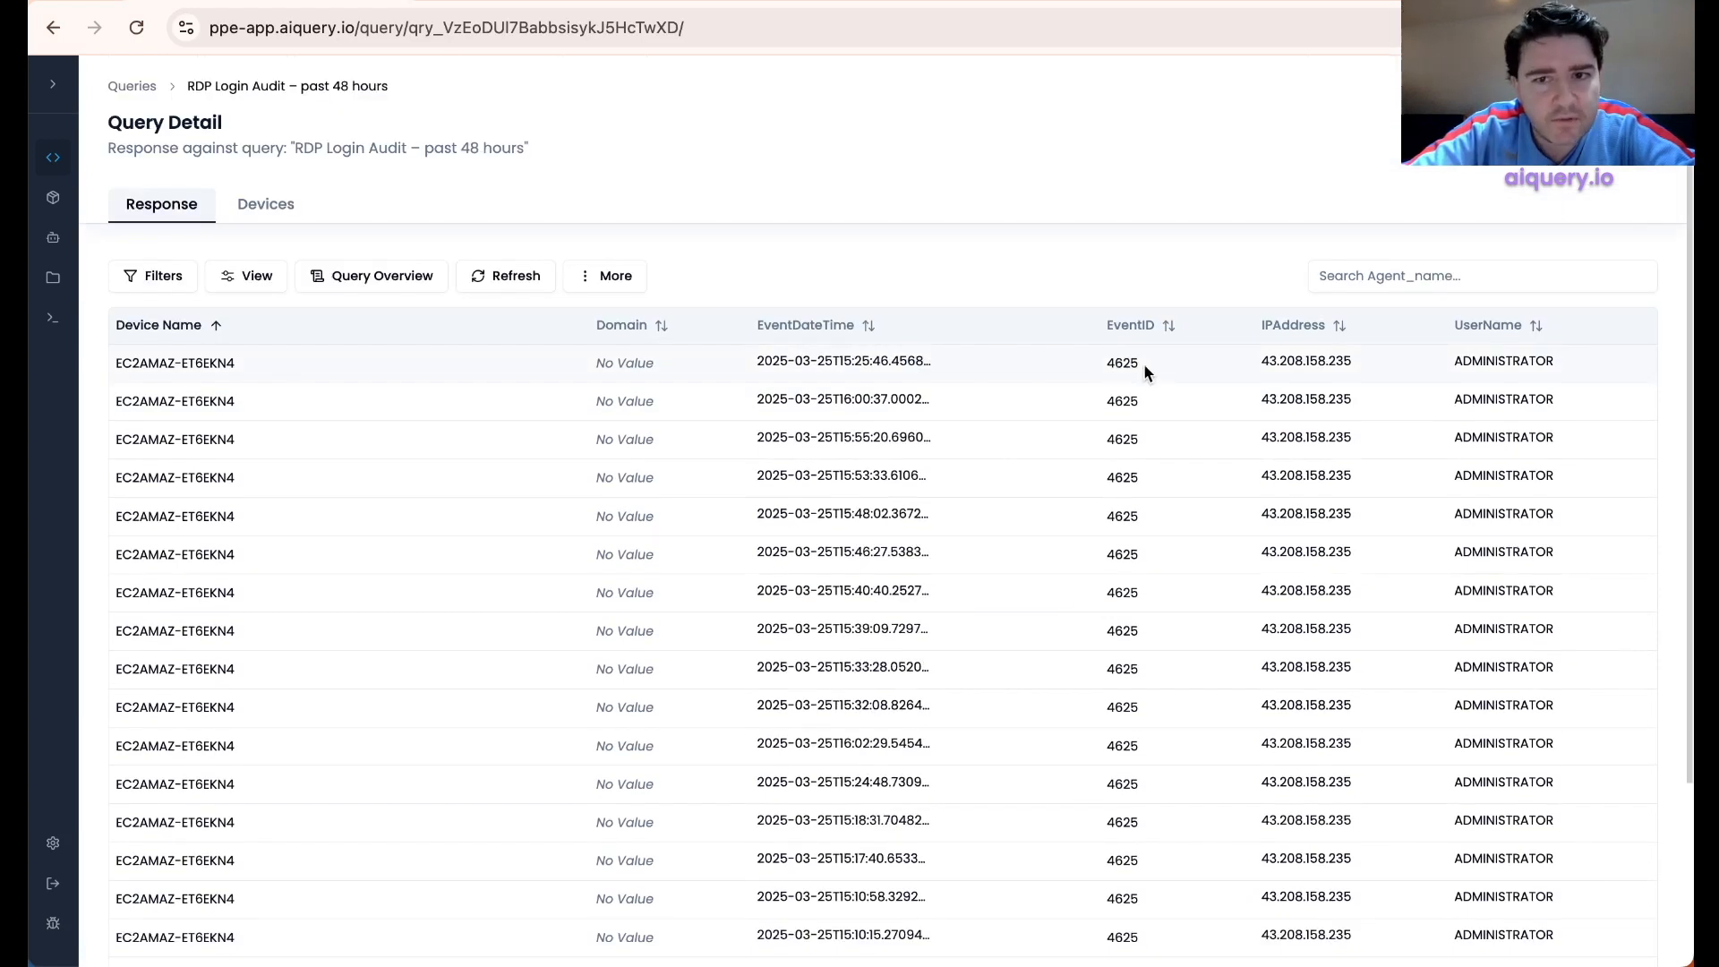
- Open the filter settings for the login audit results and check the total row count
left_click(157, 288)
scroll(575, 625, "down", 3)
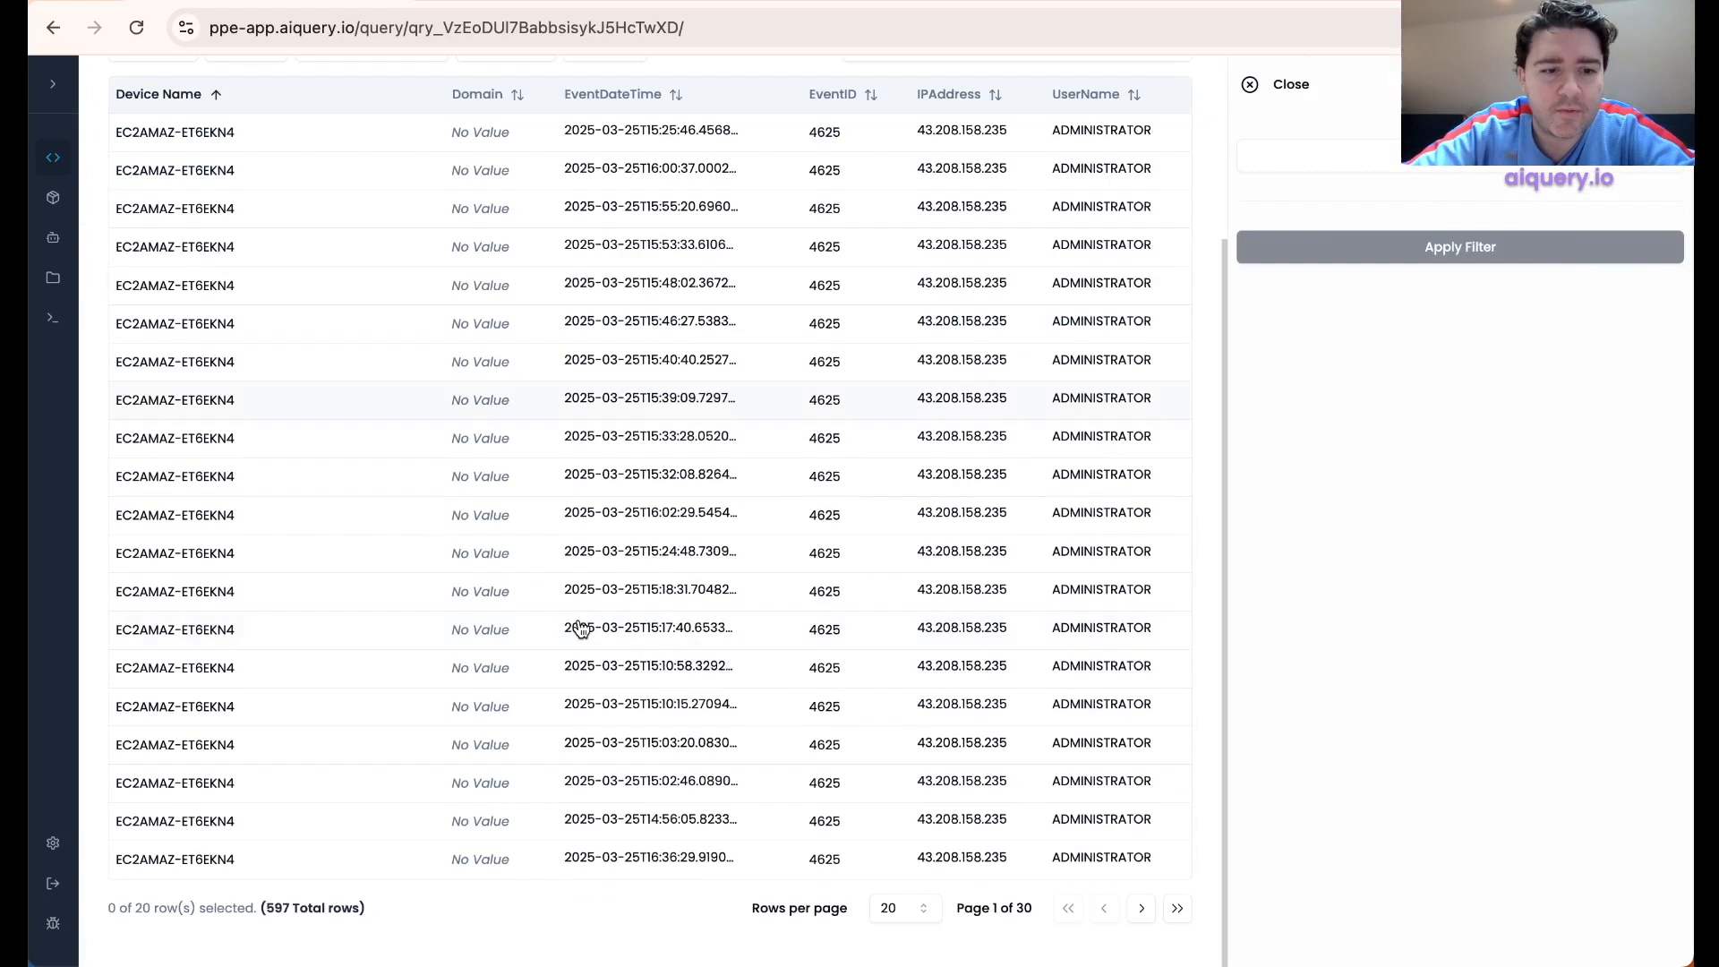
left_click_drag(393, 913, 259, 907)
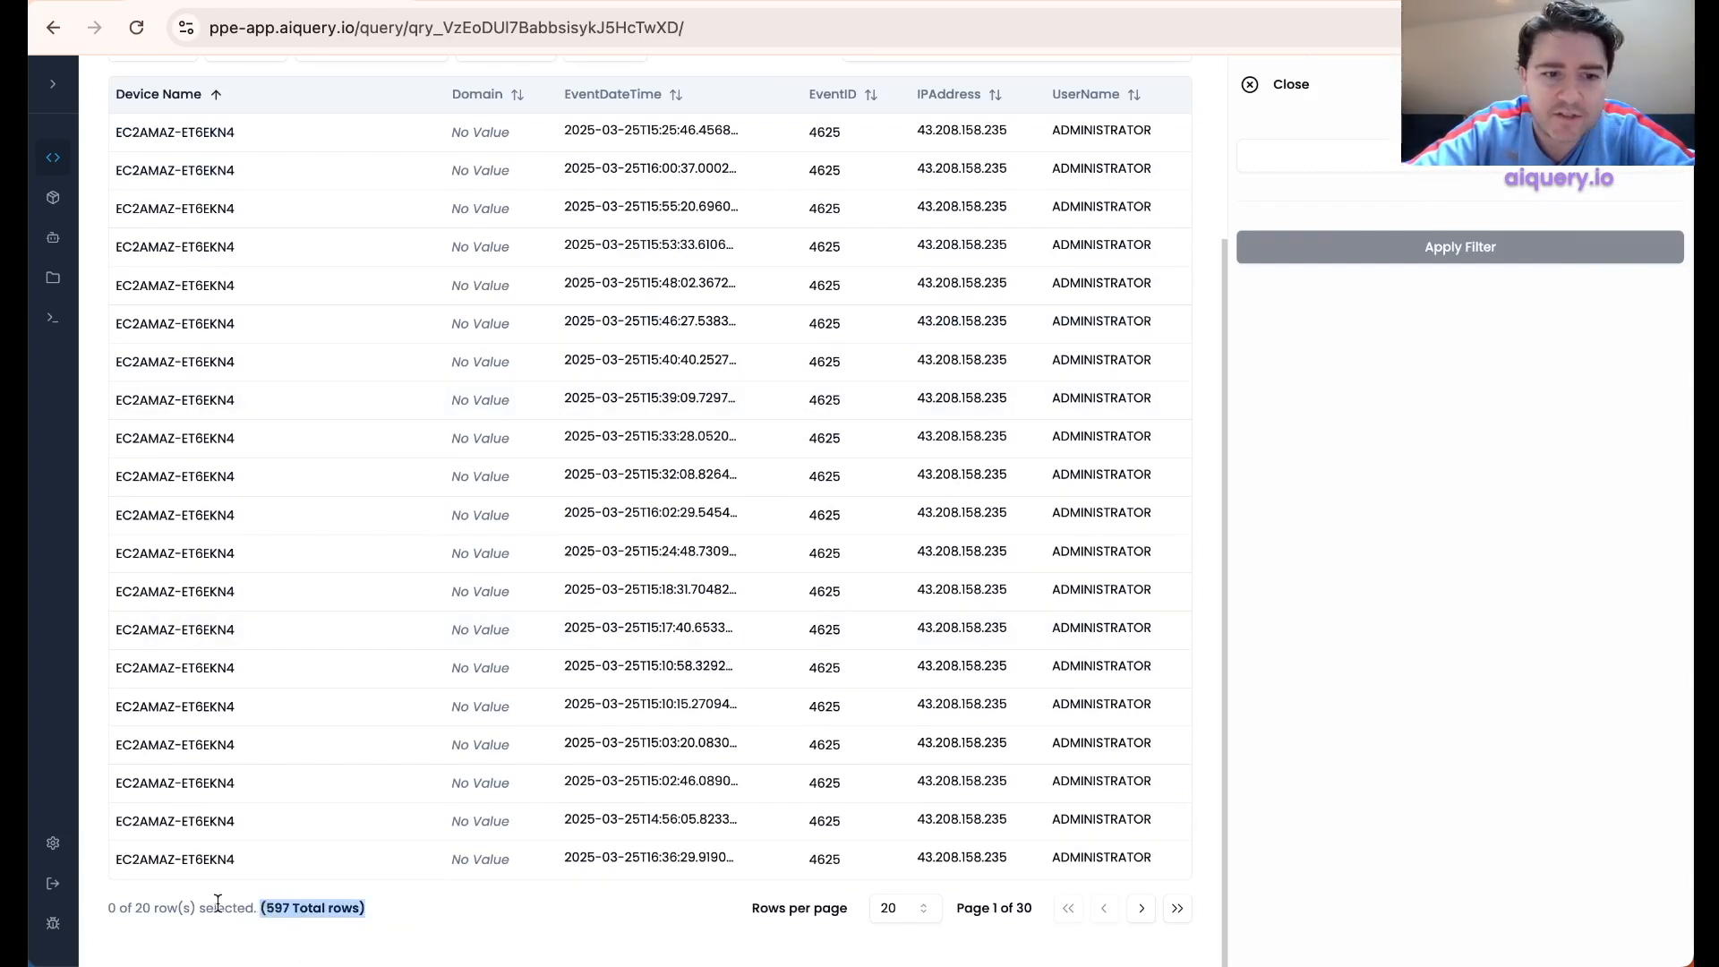
left_click(383, 908)
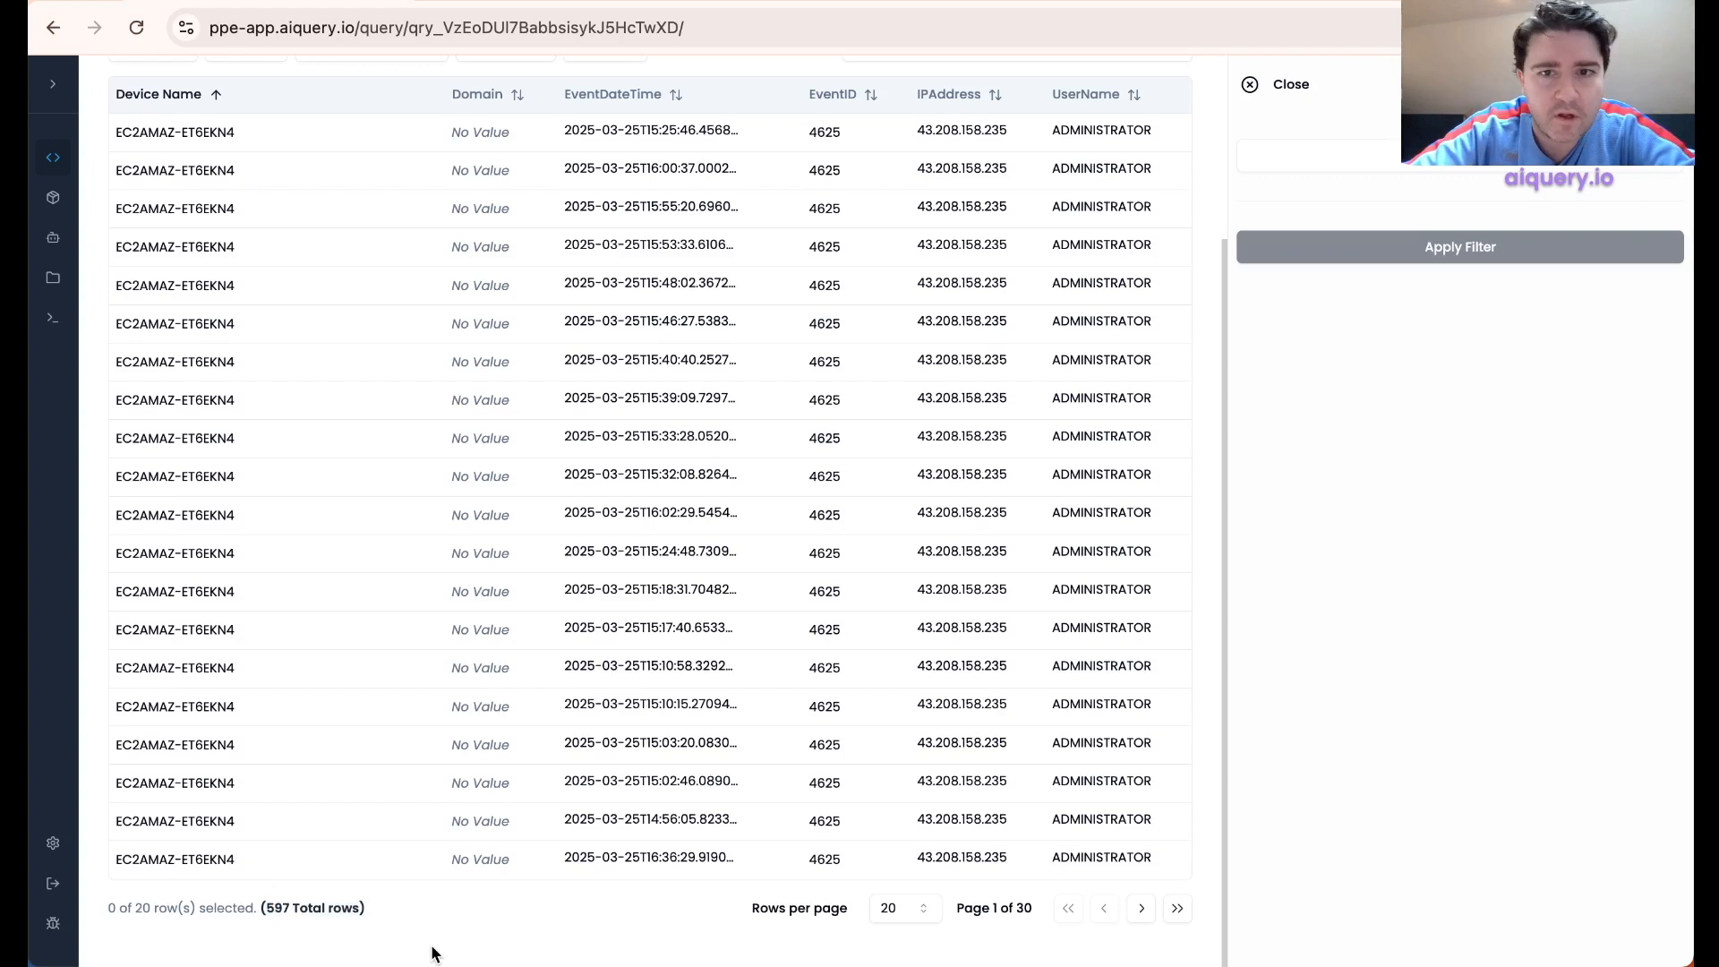
scroll(434, 949, "up", 5)
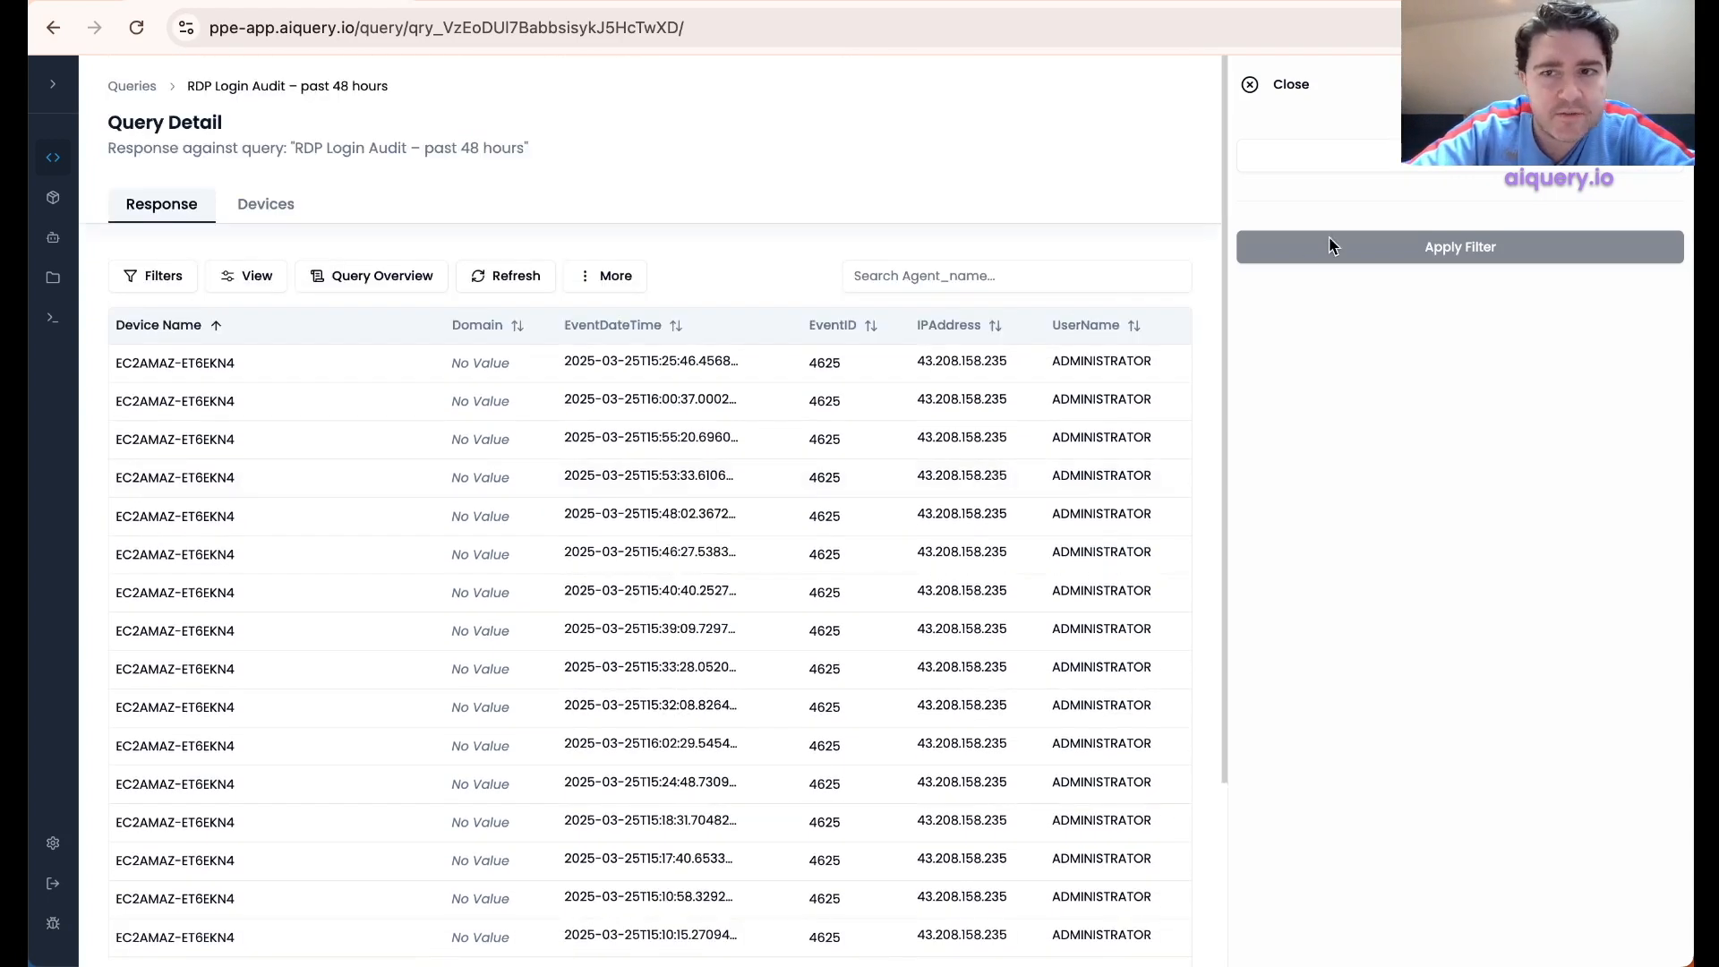
- Filter the login audit results to rows where data.EventID equals 4624 and look through them
left_click(1486, 167)
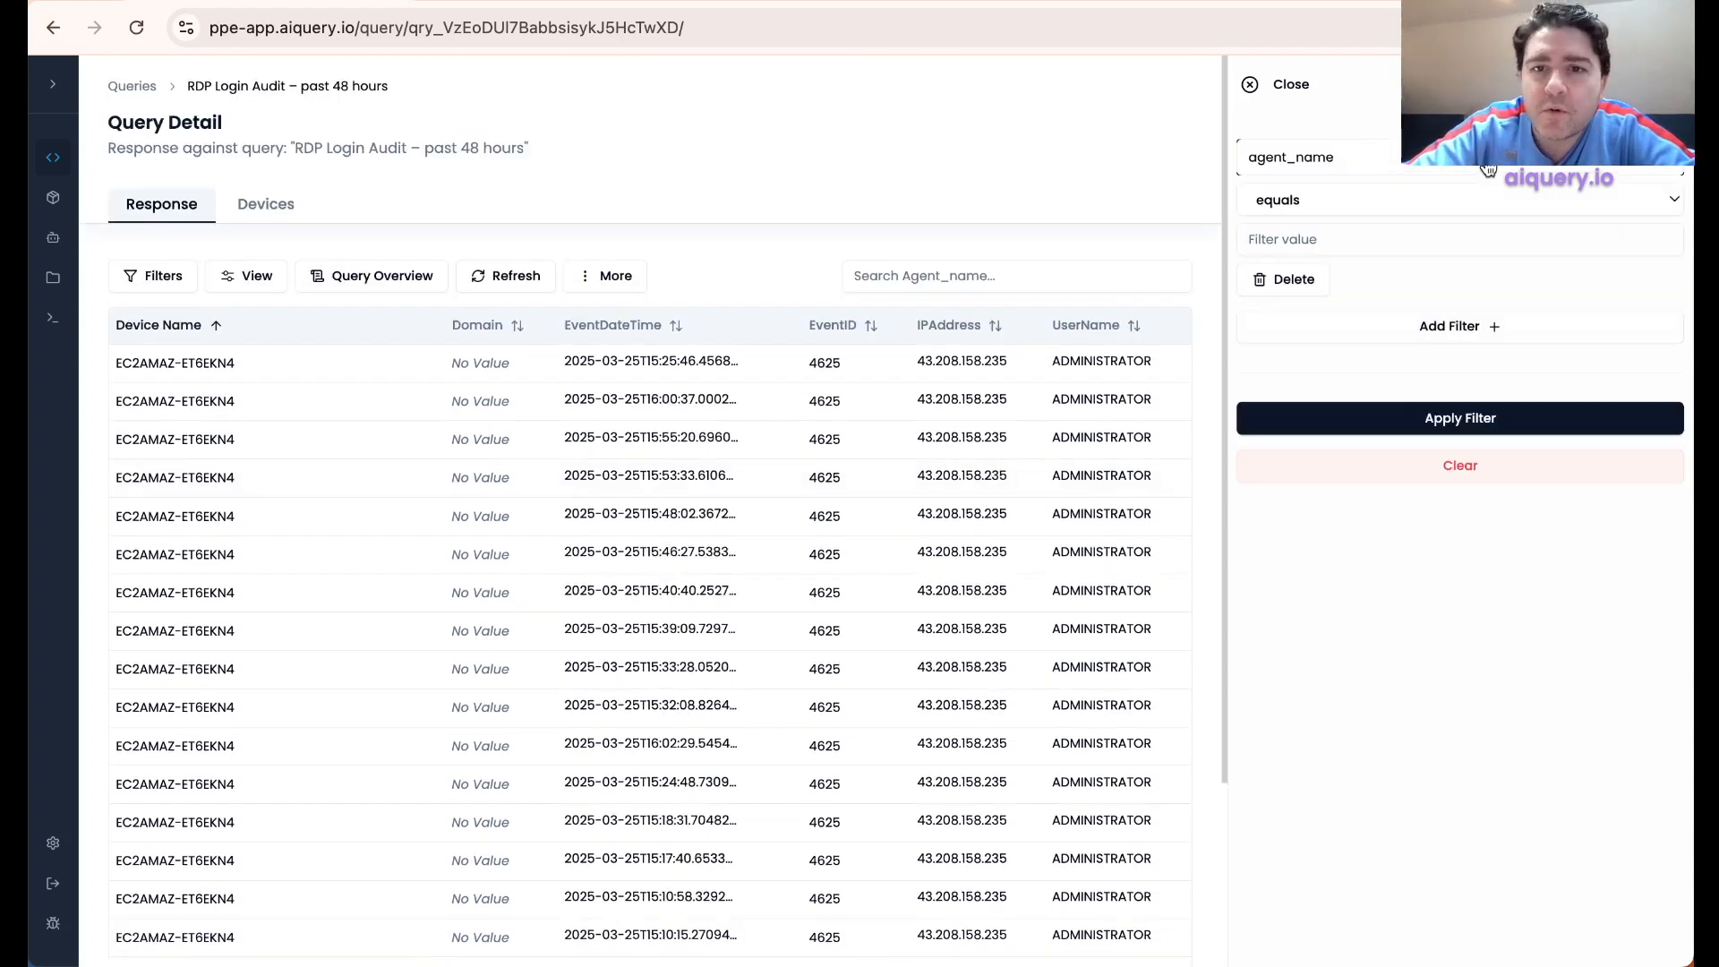
left_click(1459, 166)
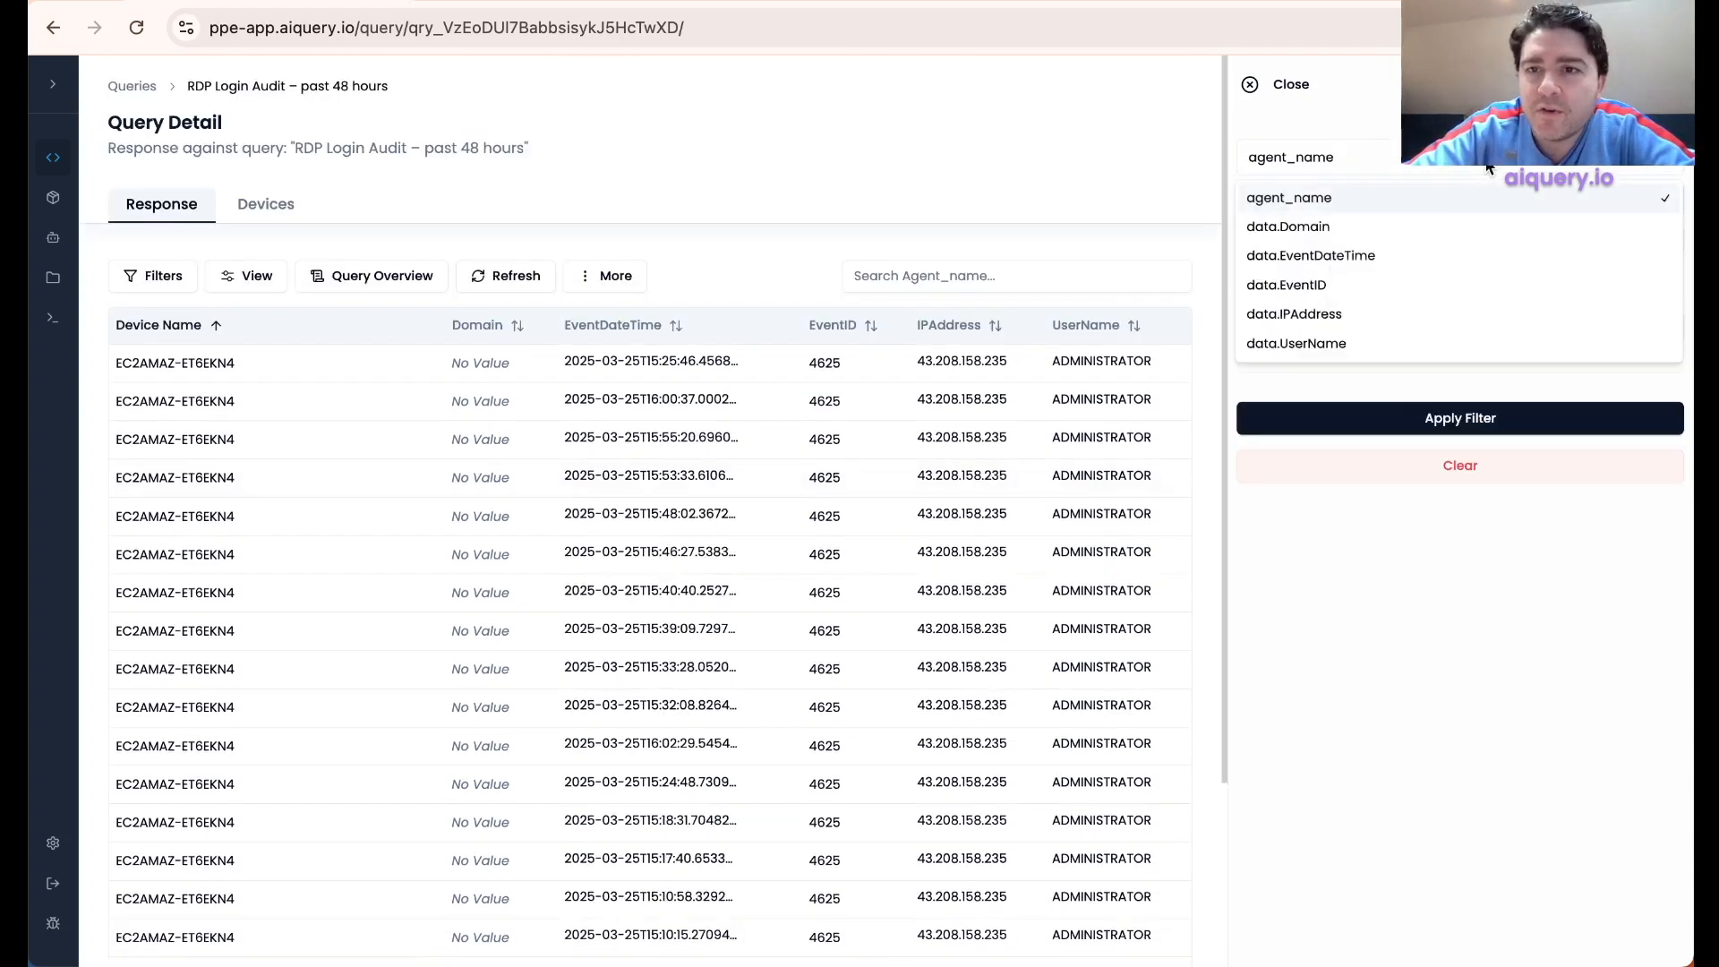
left_click(1431, 285)
left_click(1408, 245)
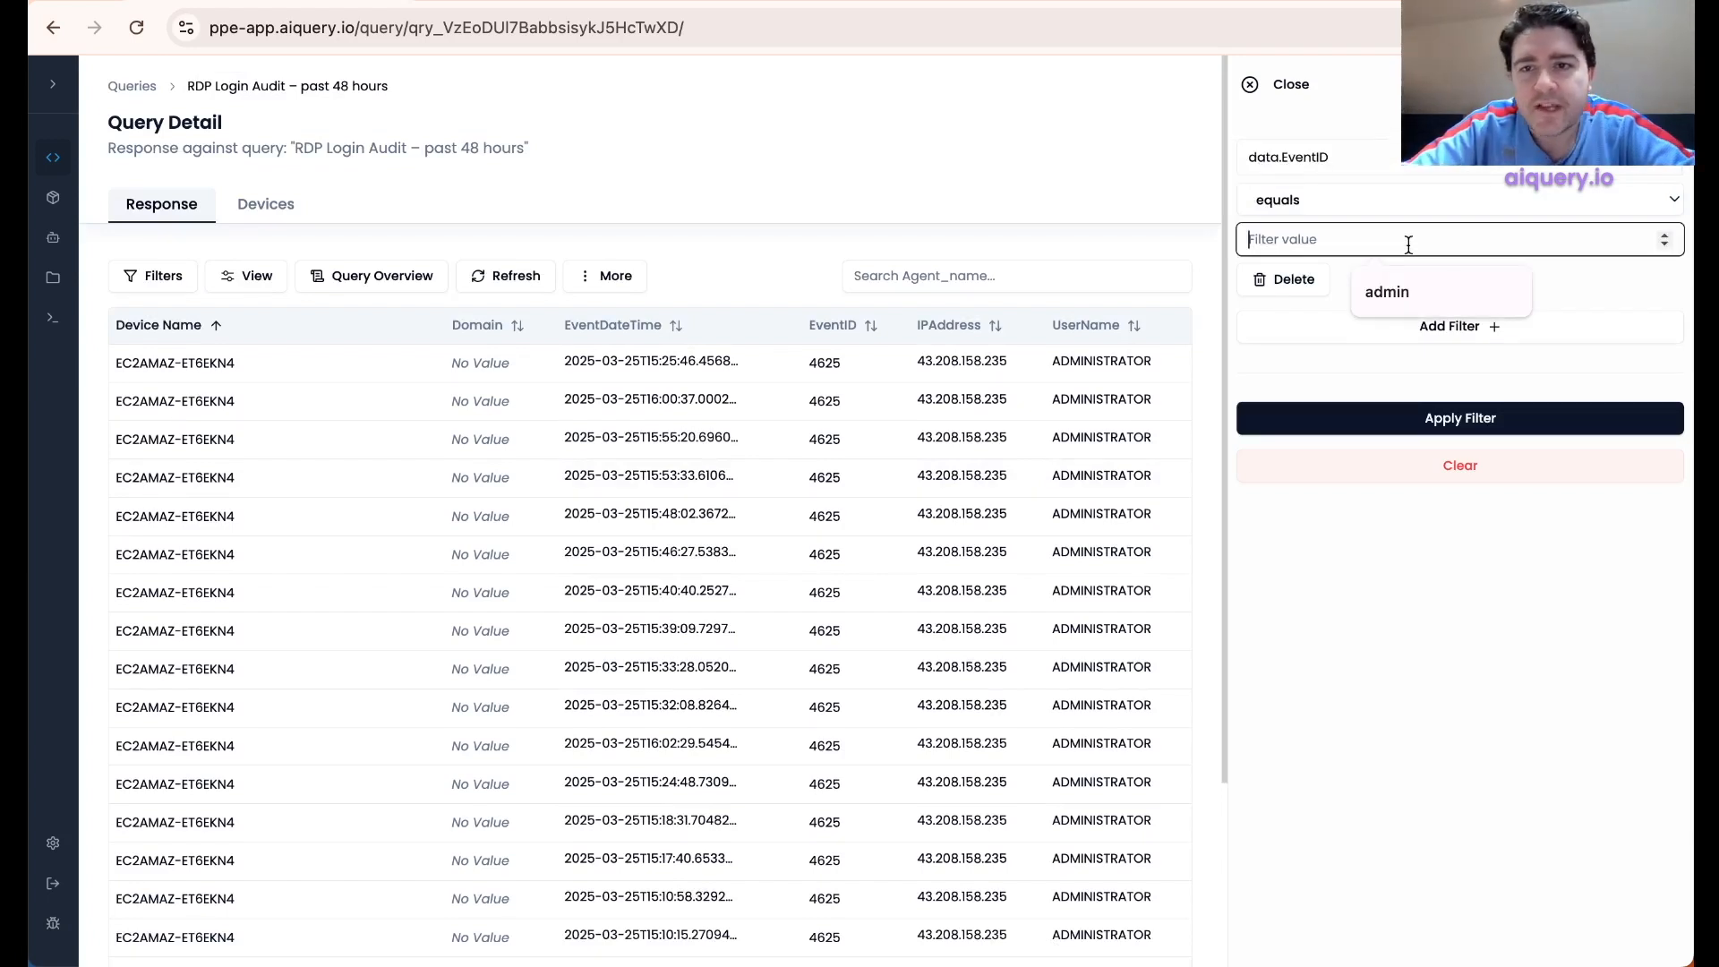
type("4624")
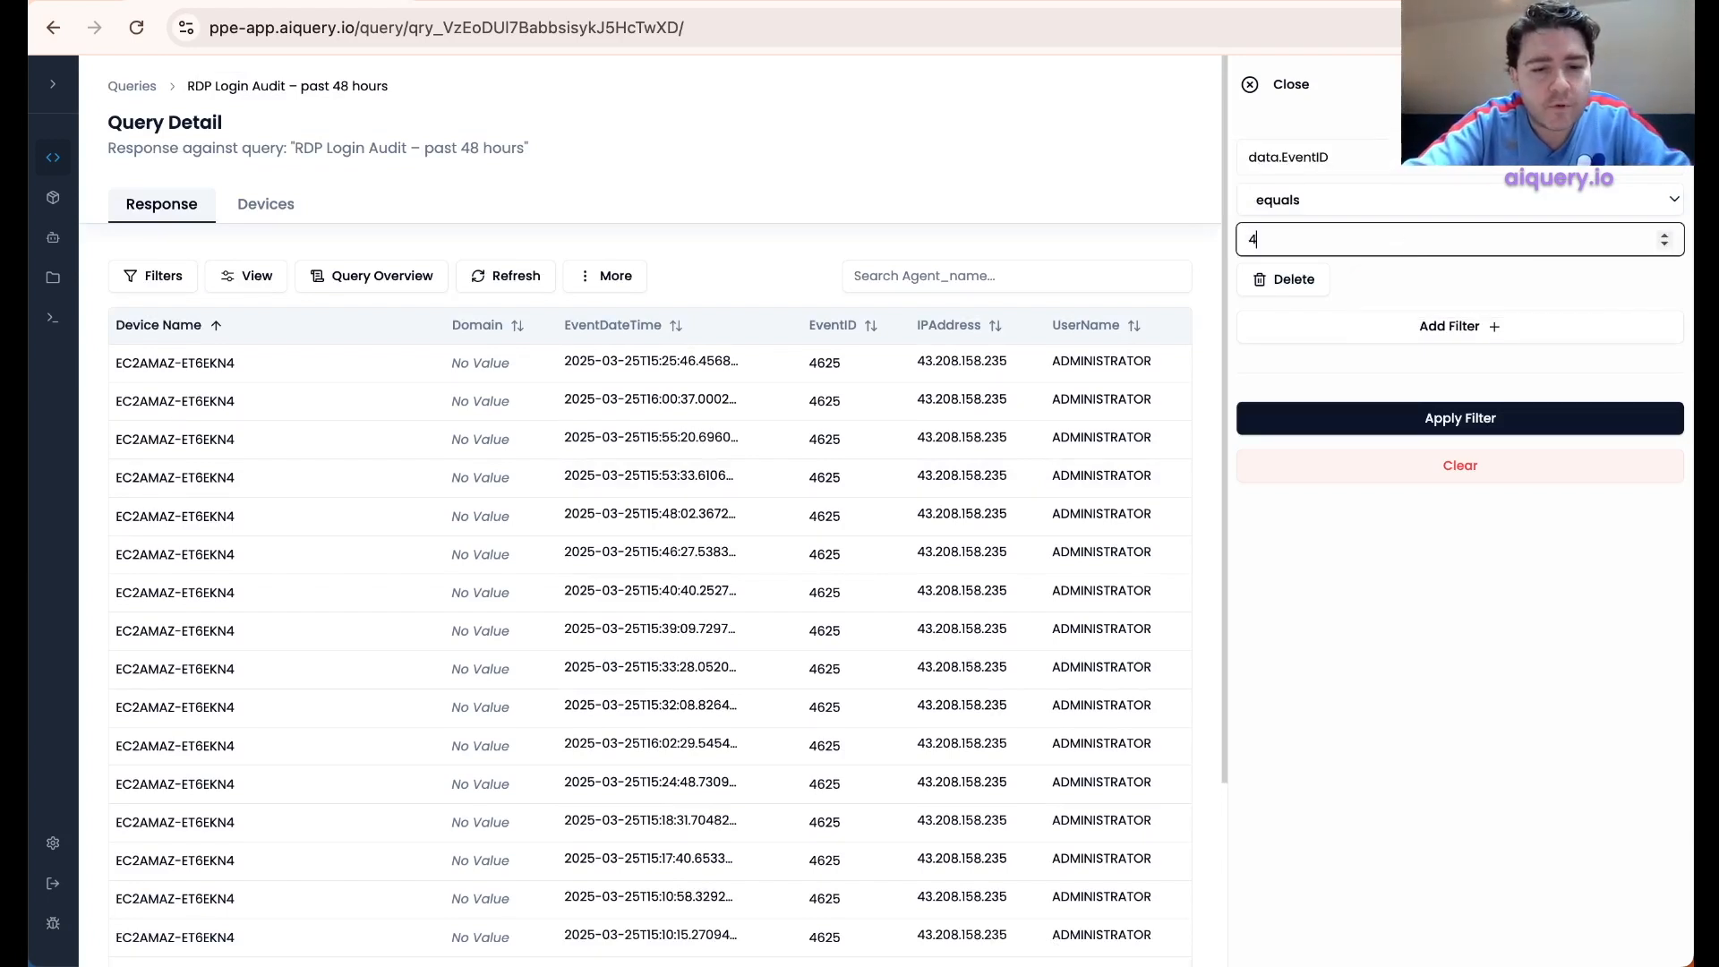
left_click(1475, 417)
scroll(807, 538, "down", 3)
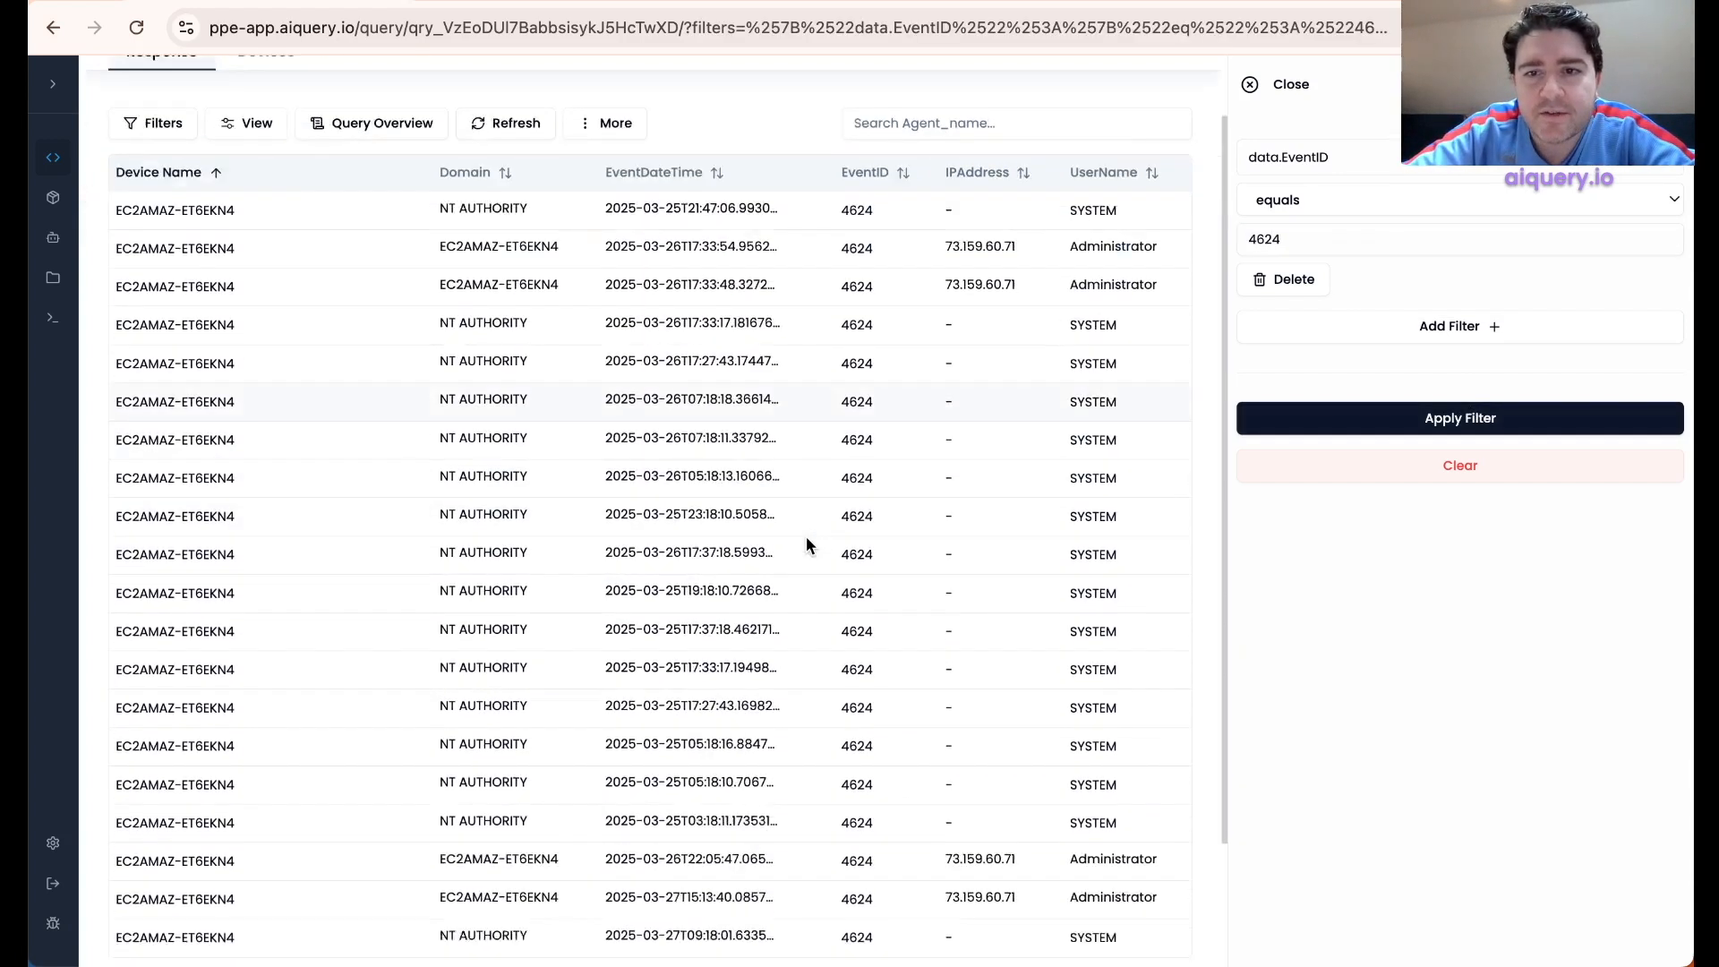
scroll(806, 535, "up", 3)
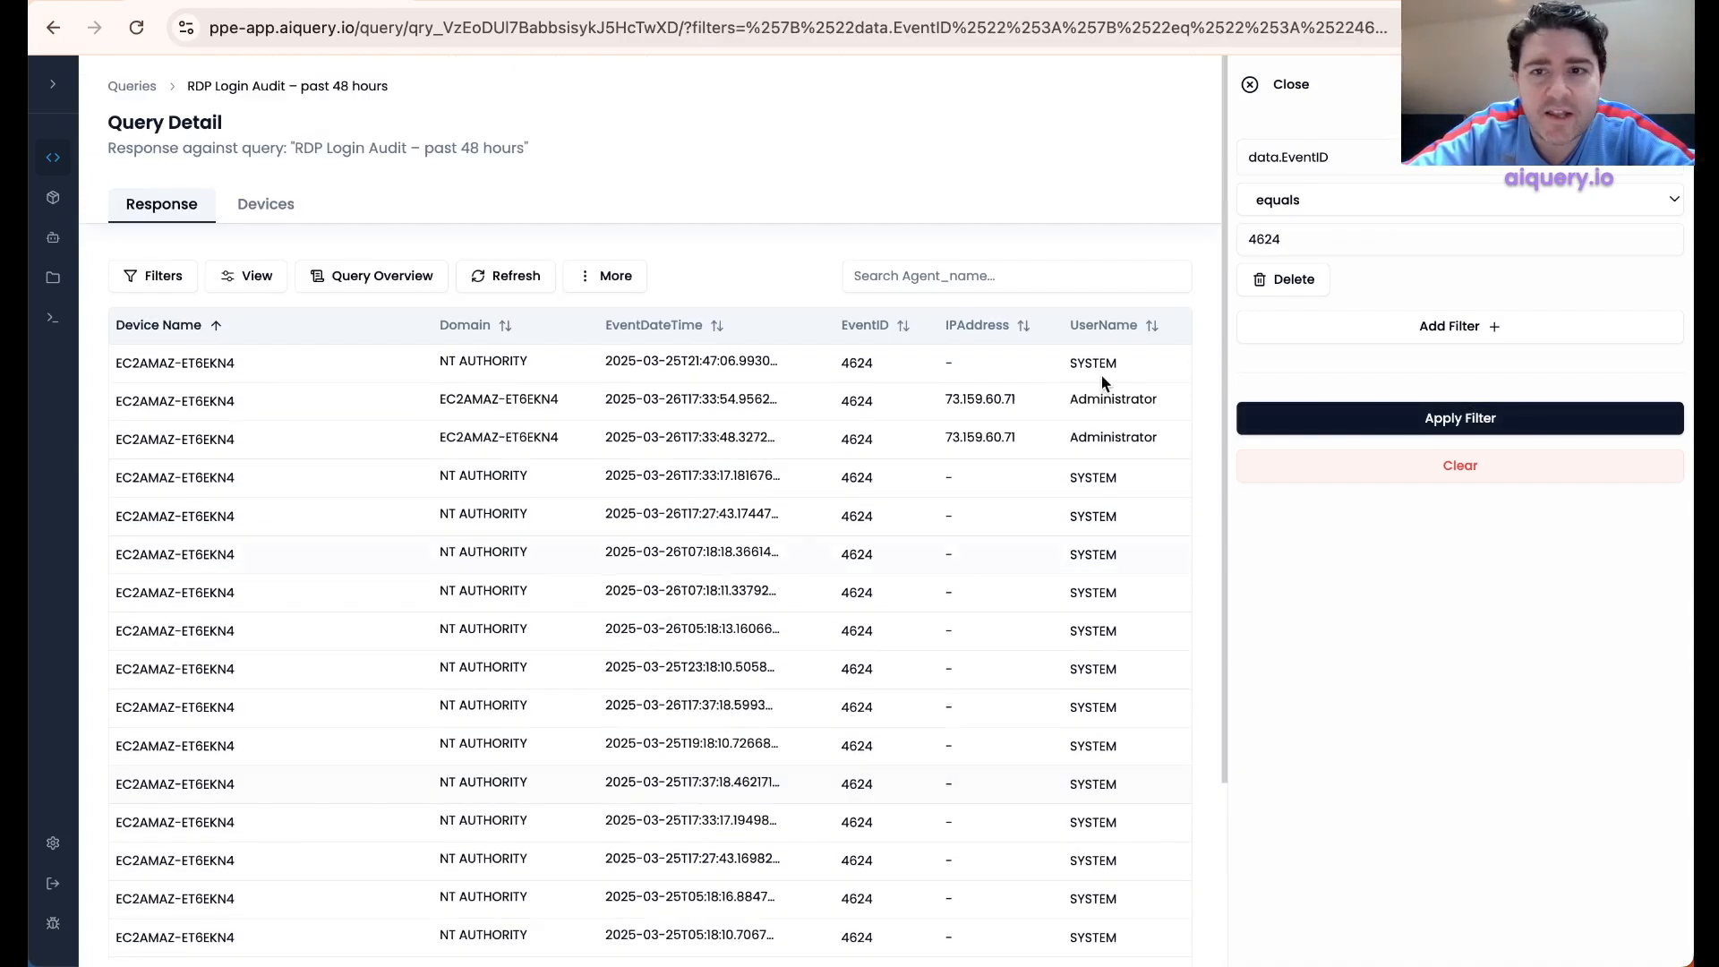
- Add a second filter for data.UserName contains "Admin" and apply it to the login audit results
left_click(1500, 327)
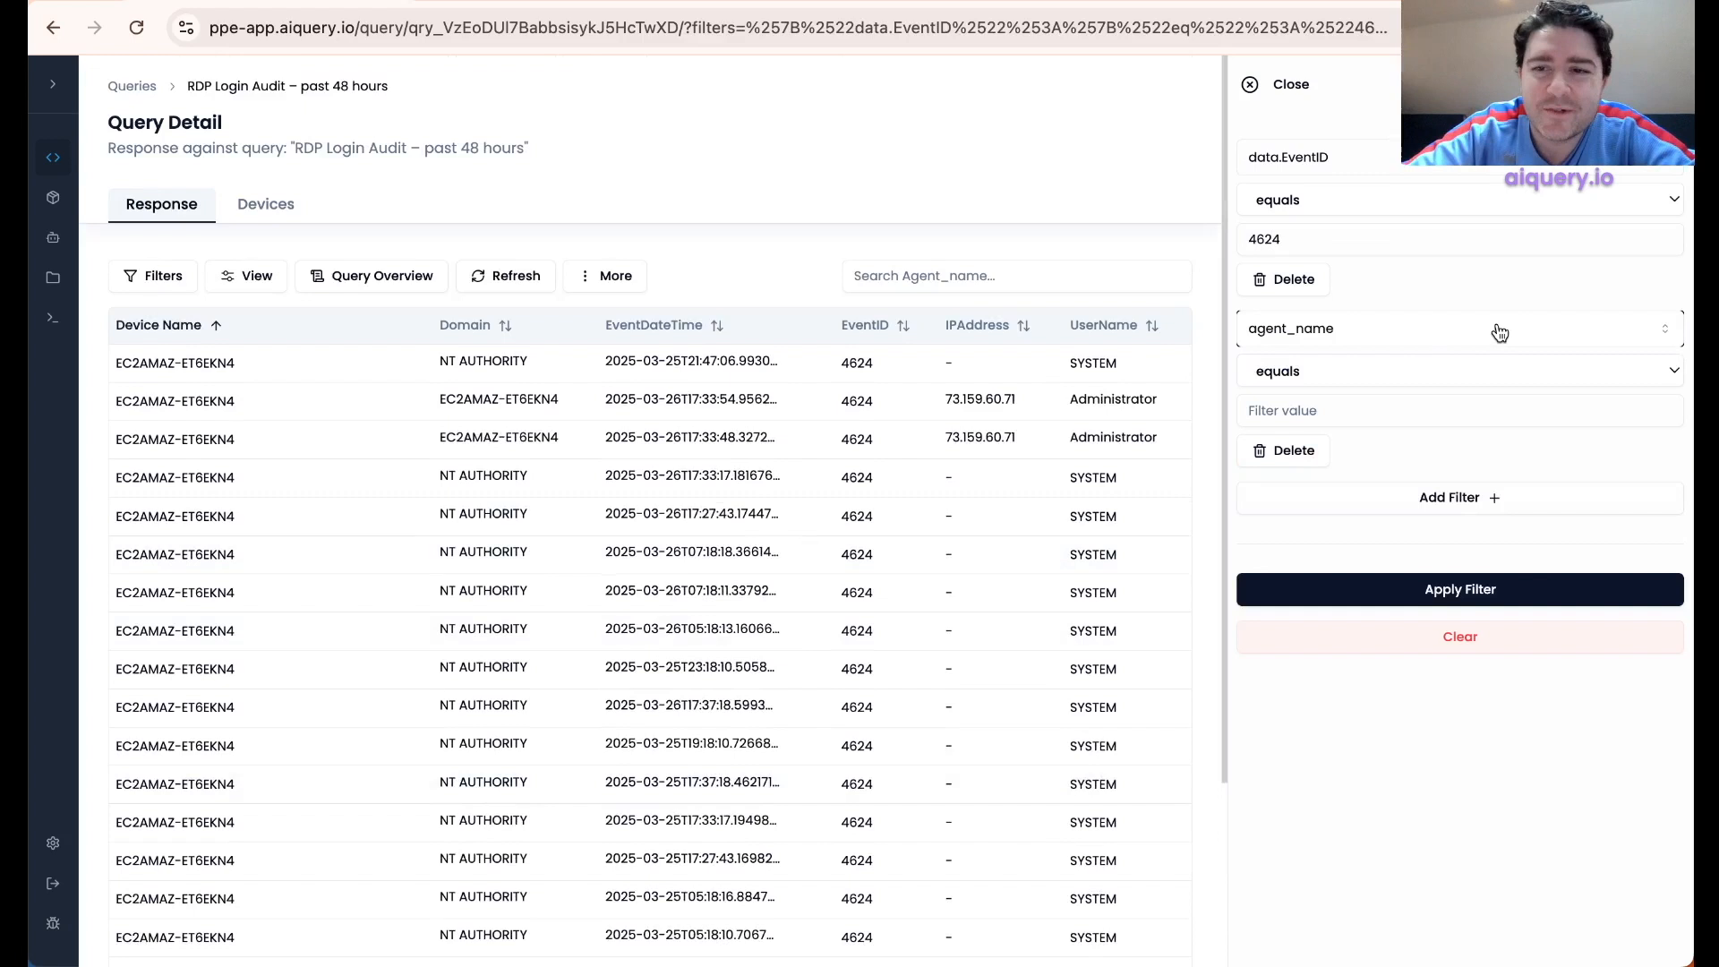
left_click(1420, 328)
left_click(1329, 509)
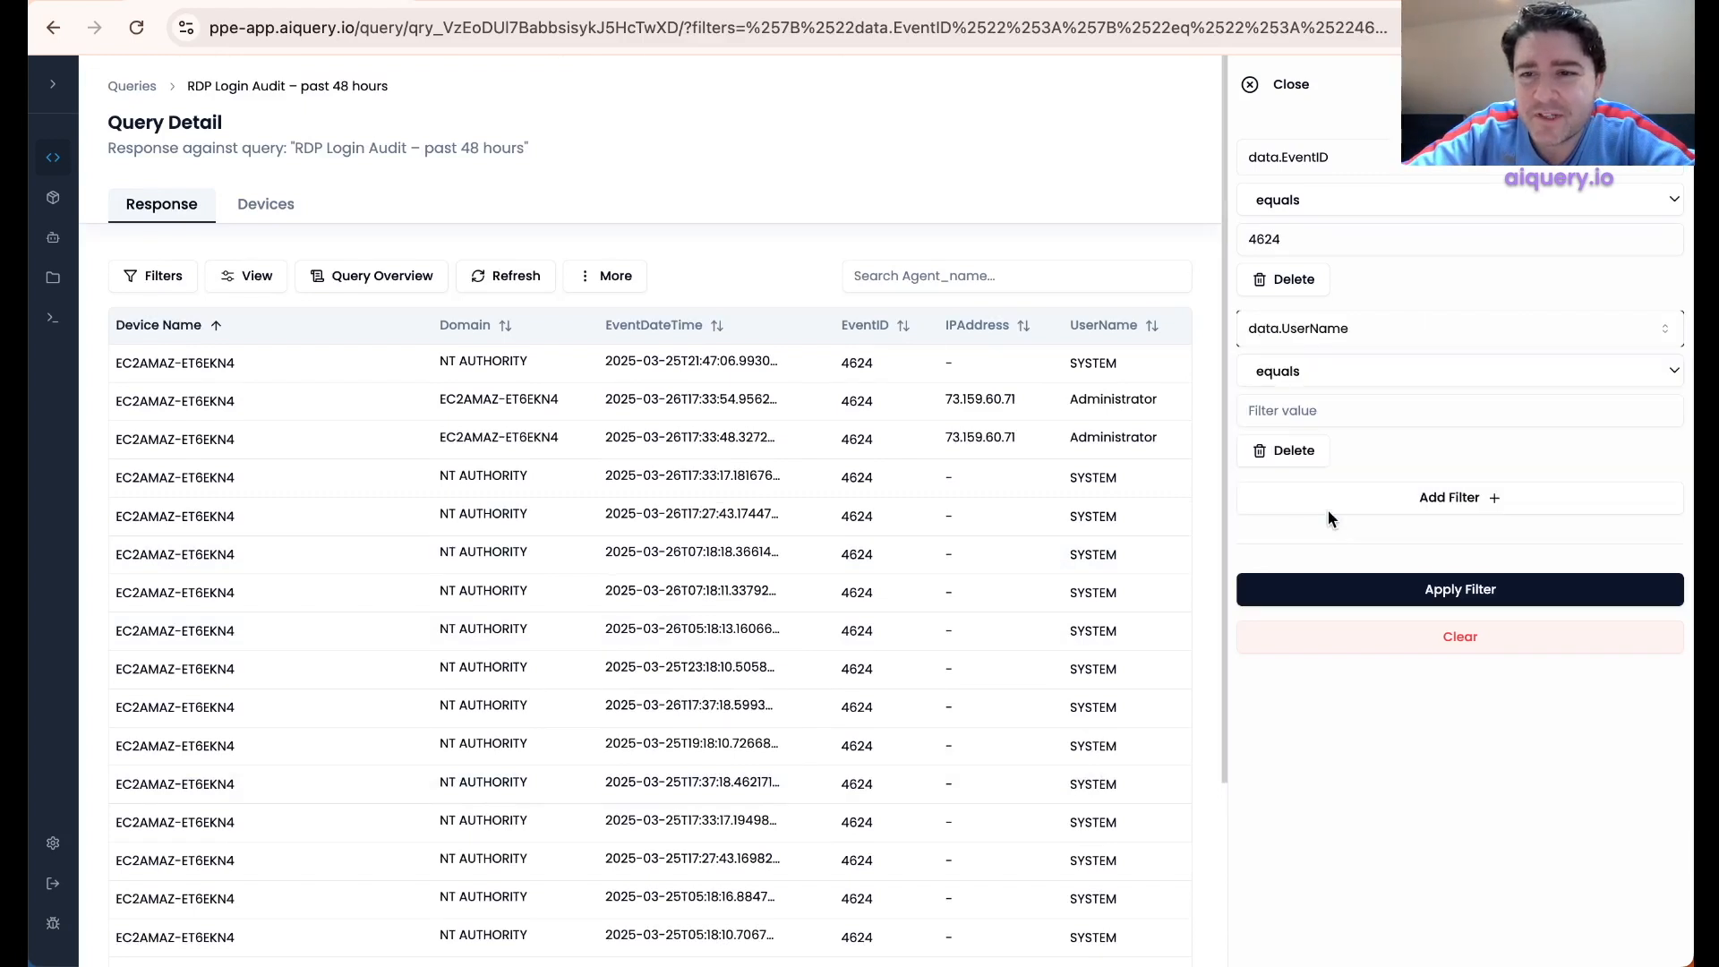
left_click(1361, 410)
left_click(1356, 376)
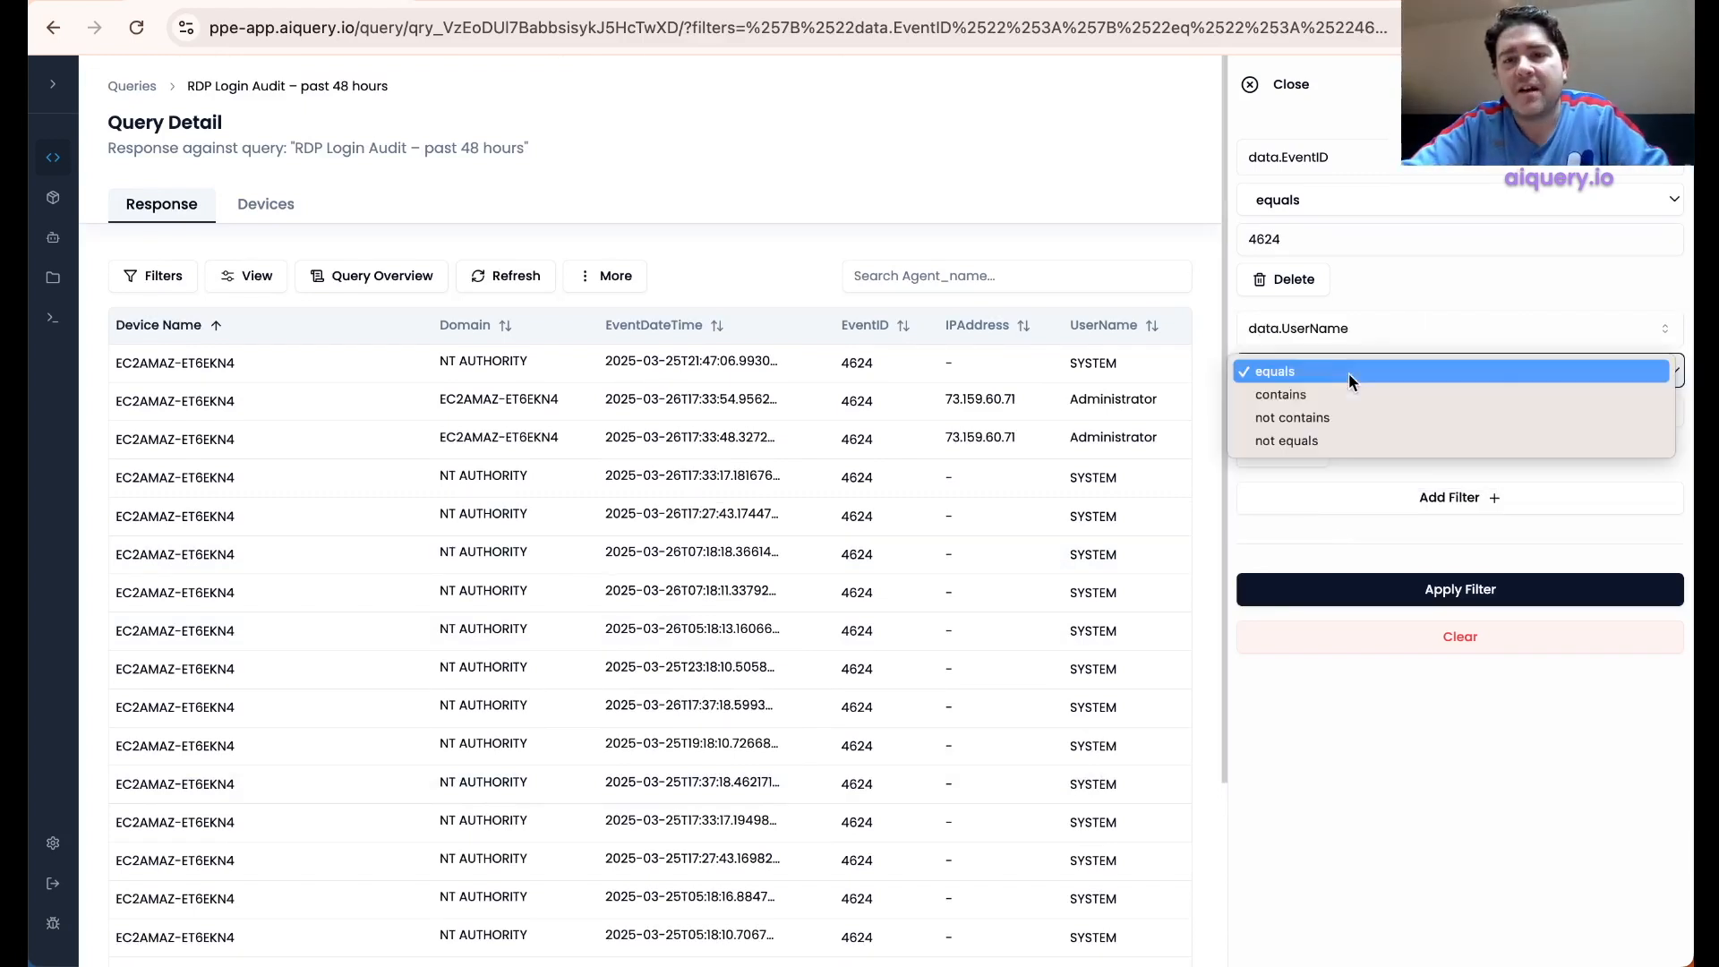
left_click(1334, 394)
left_click(1347, 413)
type("Admin")
key("Return")
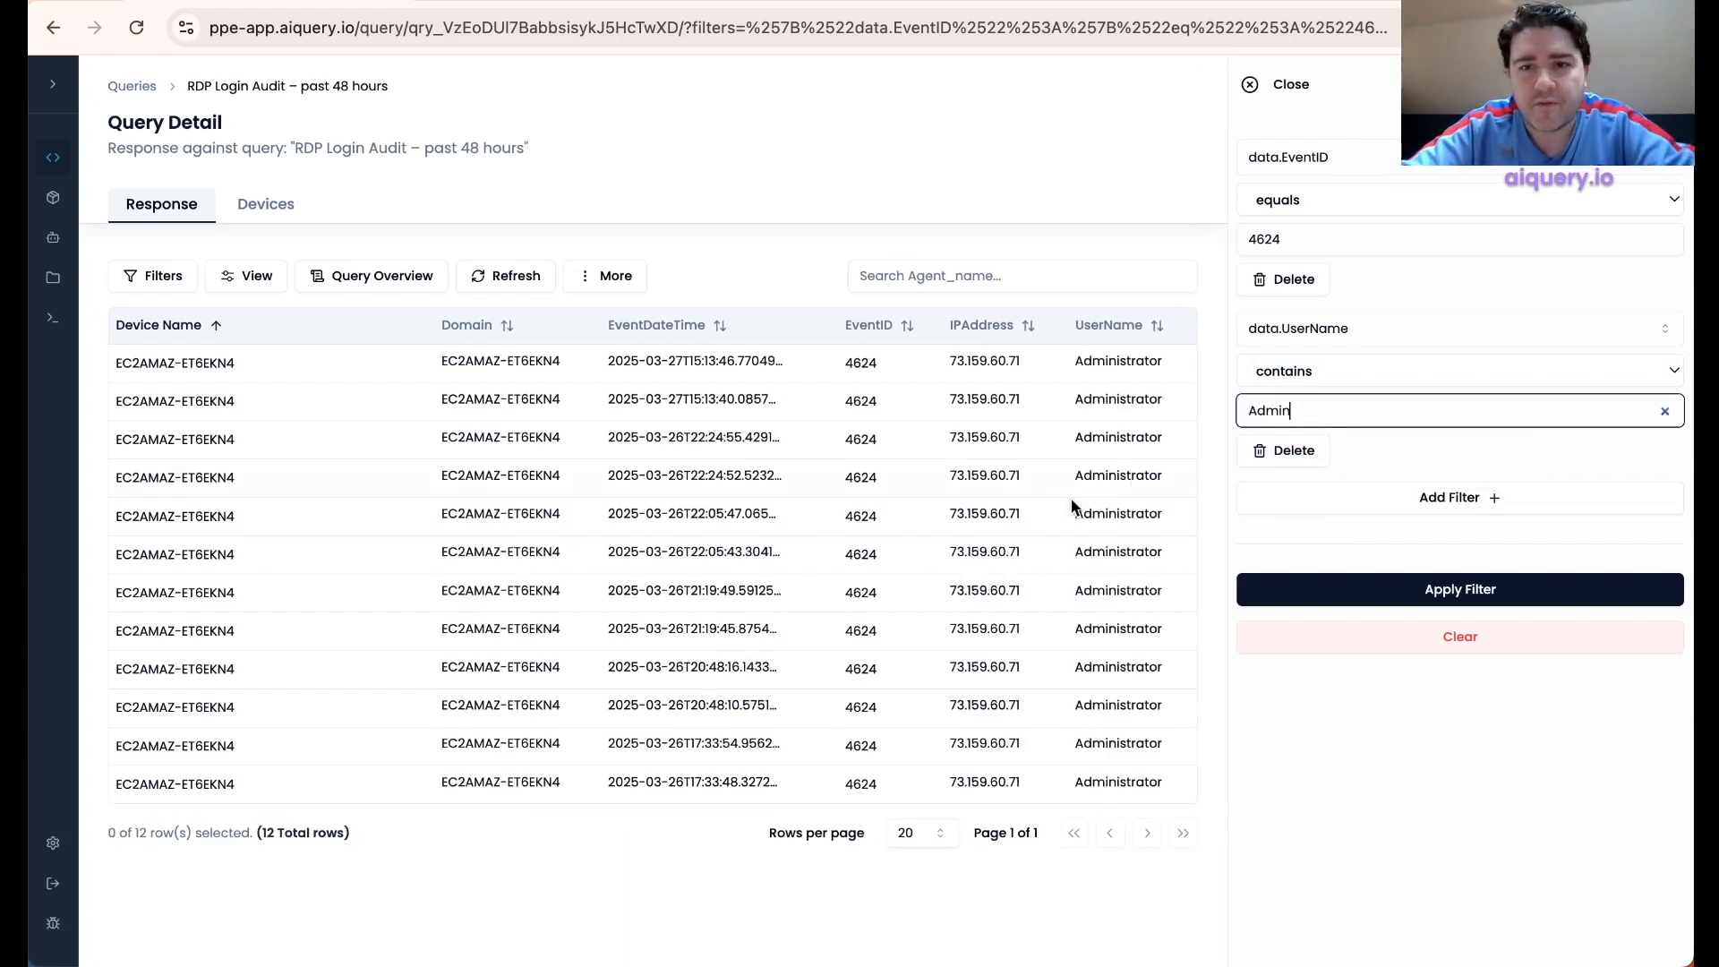
- Examine the event IDs and times of the filtered Administrator logins, closing the filter settings for a full-width table
left_click(834, 365)
left_click_drag(834, 364, 957, 607)
left_click(824, 589)
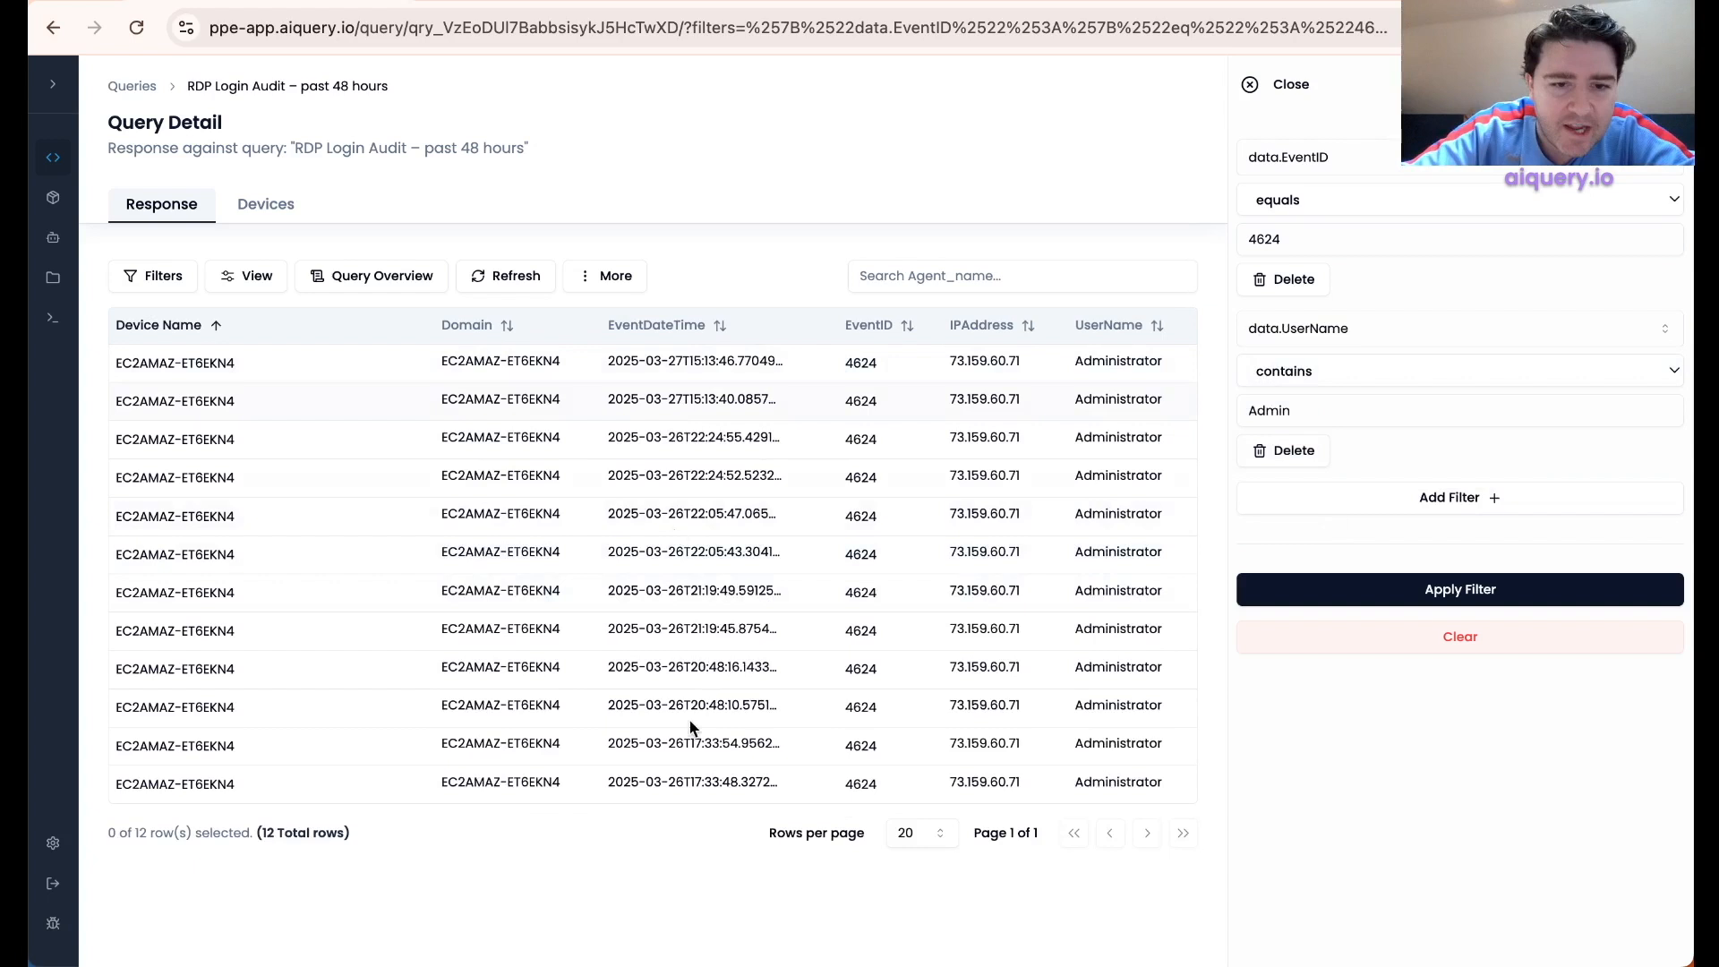
left_click(1250, 87)
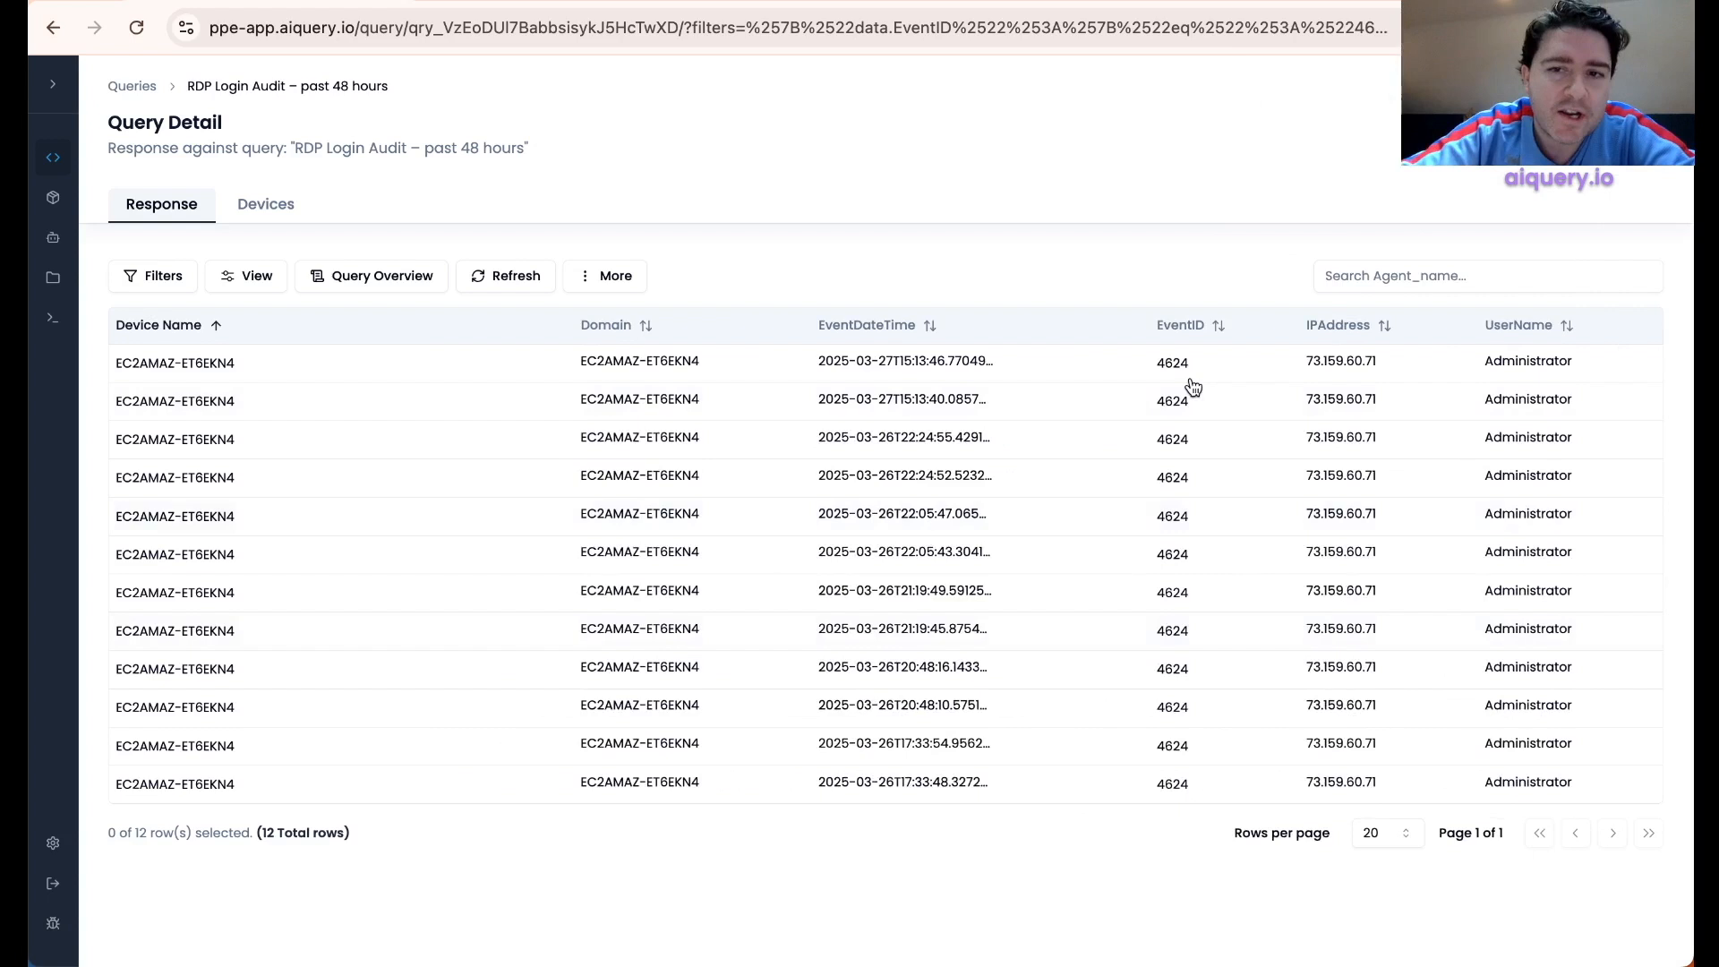
left_click_drag(1151, 362, 1182, 786)
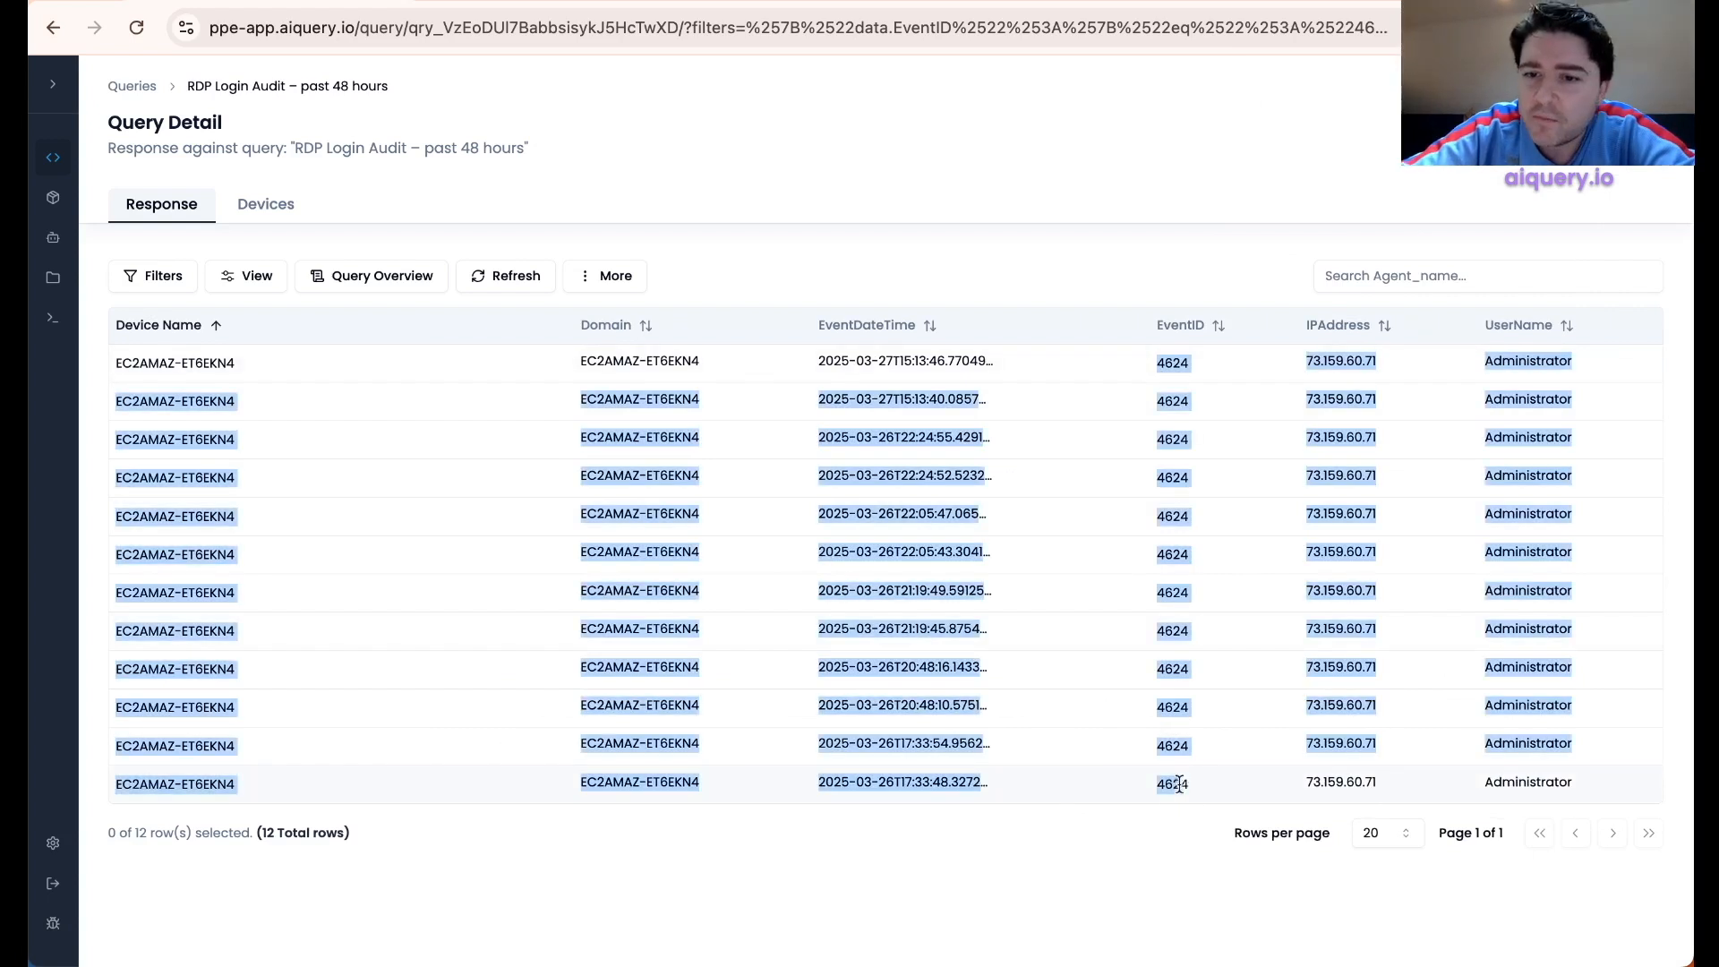
left_click(1006, 813)
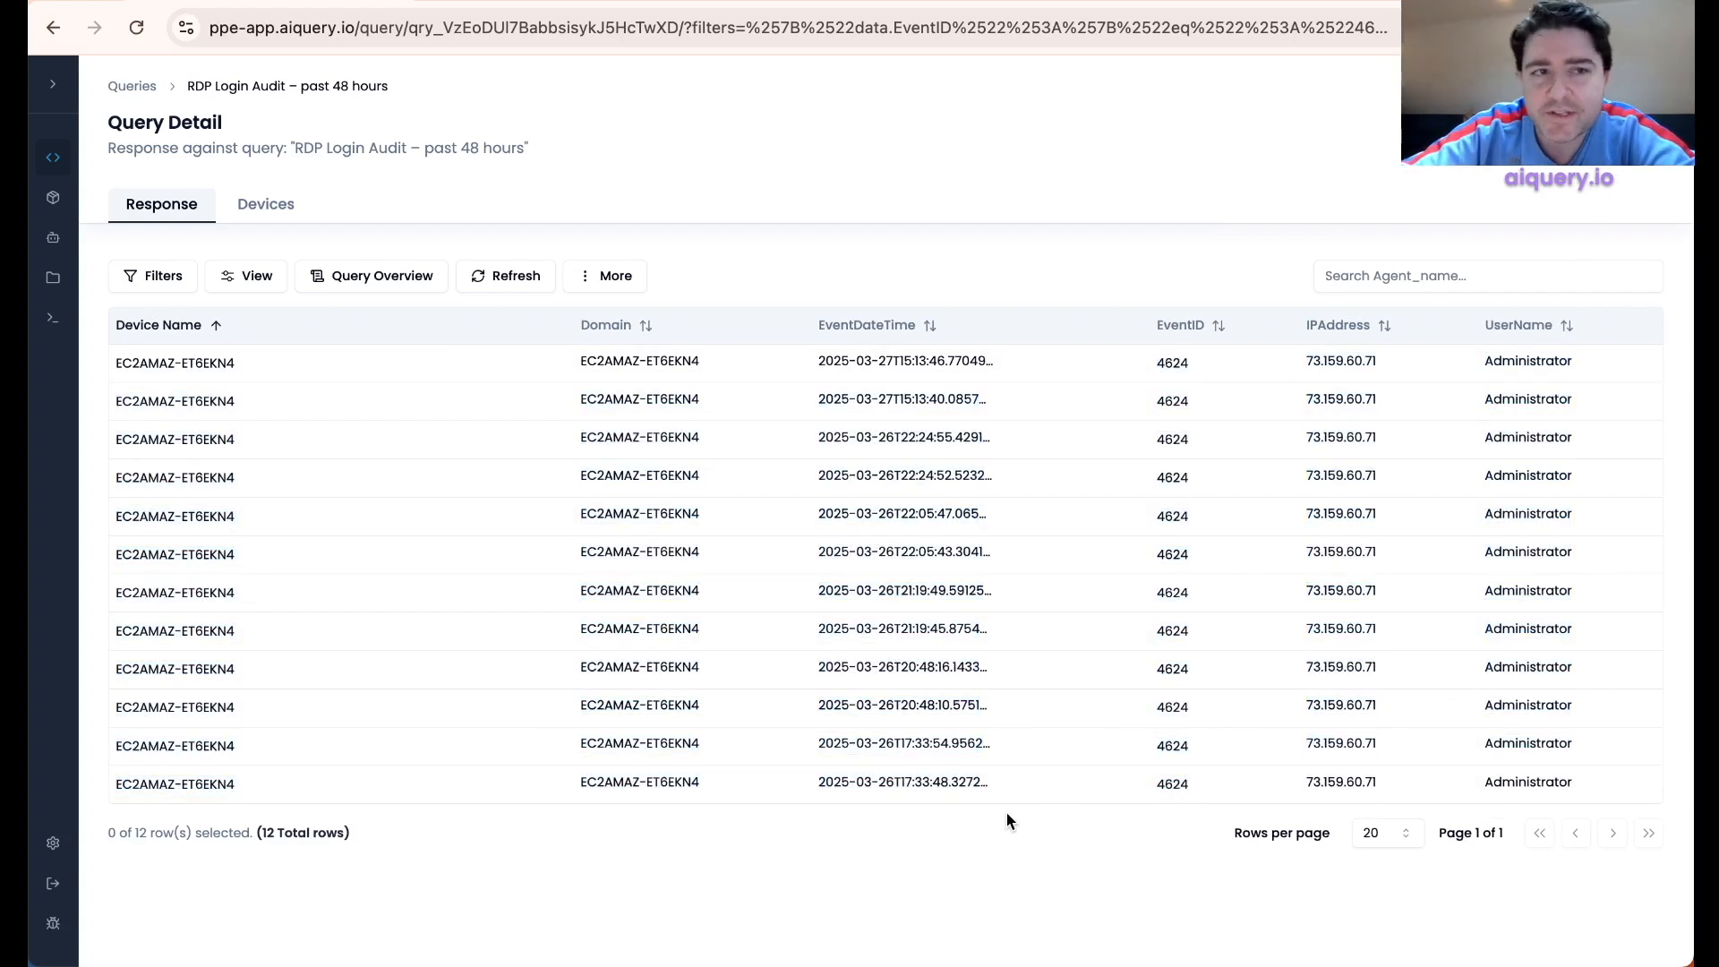
- Open the "RDP Session Disconnects – Past 48 hours (Eventid 24)" results and examine the disconnect times, IP addresses and usernames
left_click(53, 158)
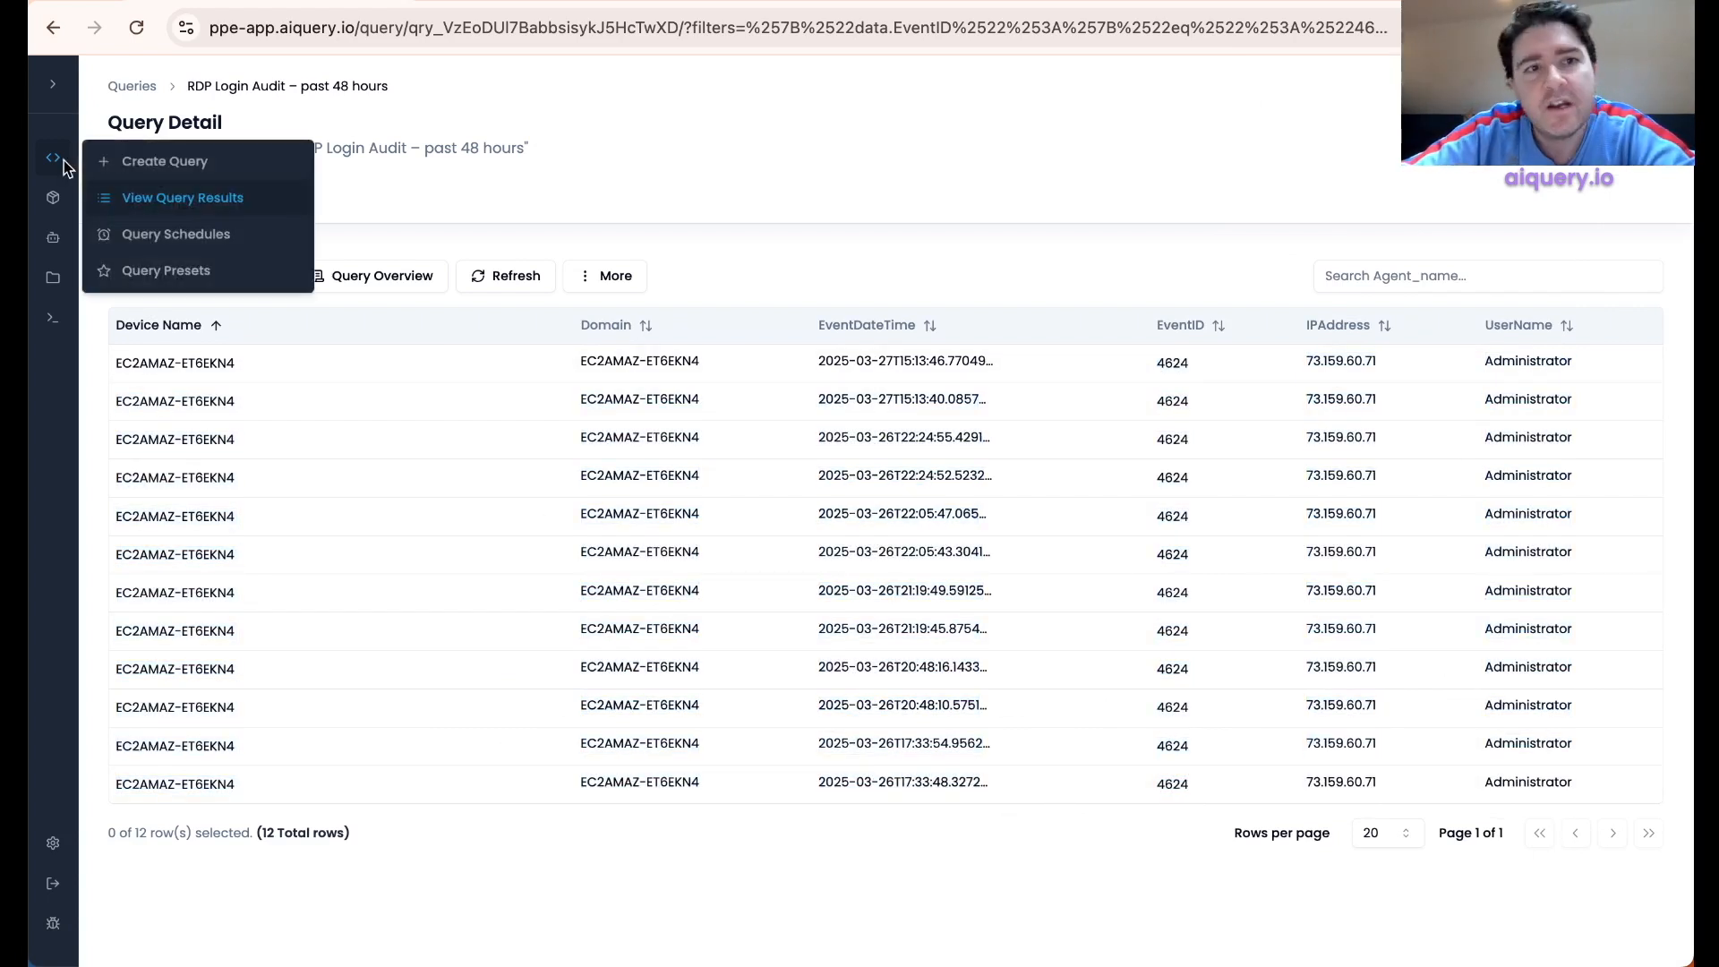
left_click(208, 206)
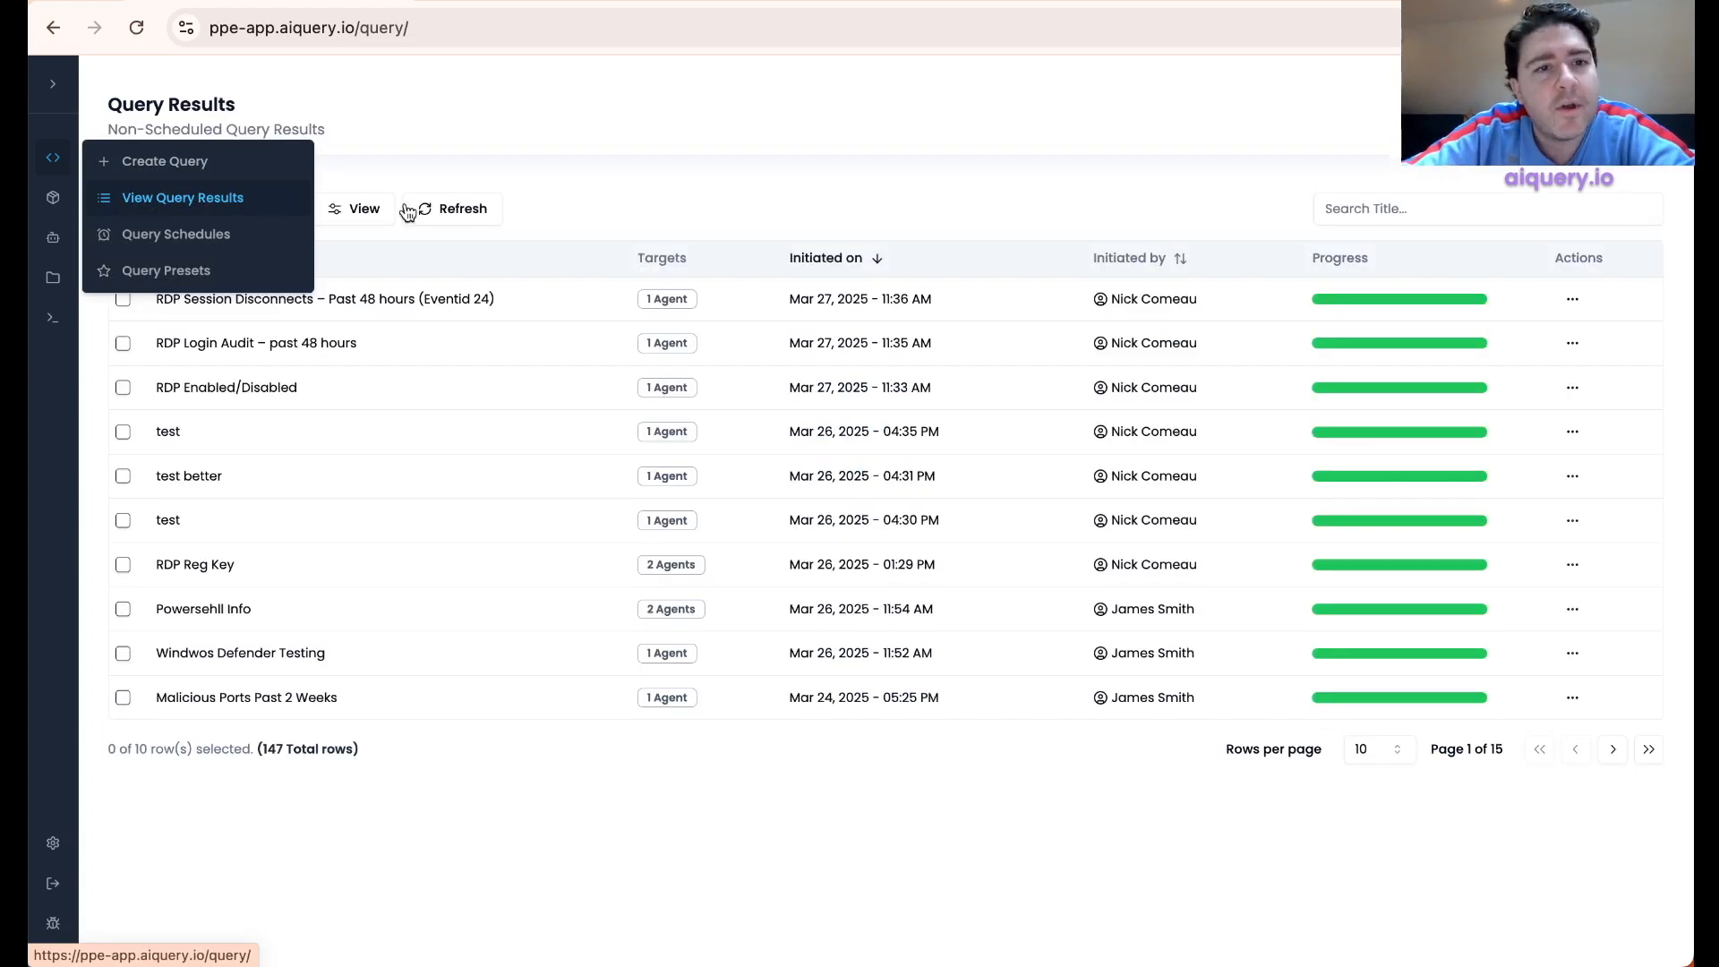
left_click(383, 299)
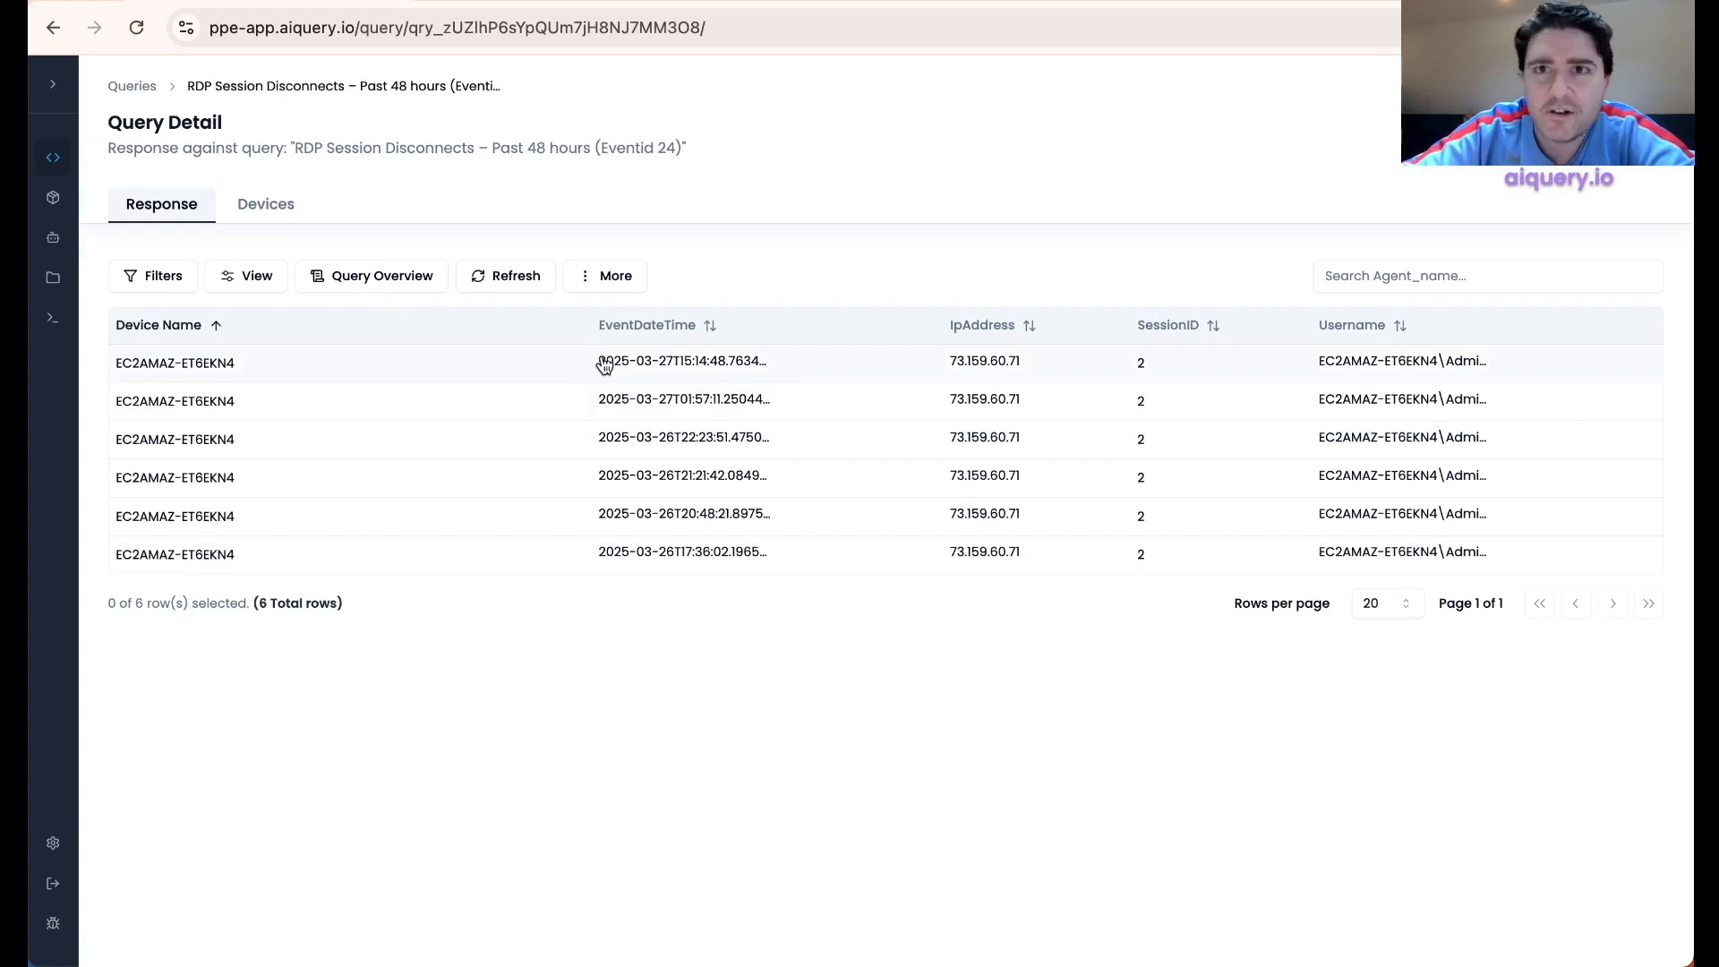
left_click_drag(601, 361, 756, 561)
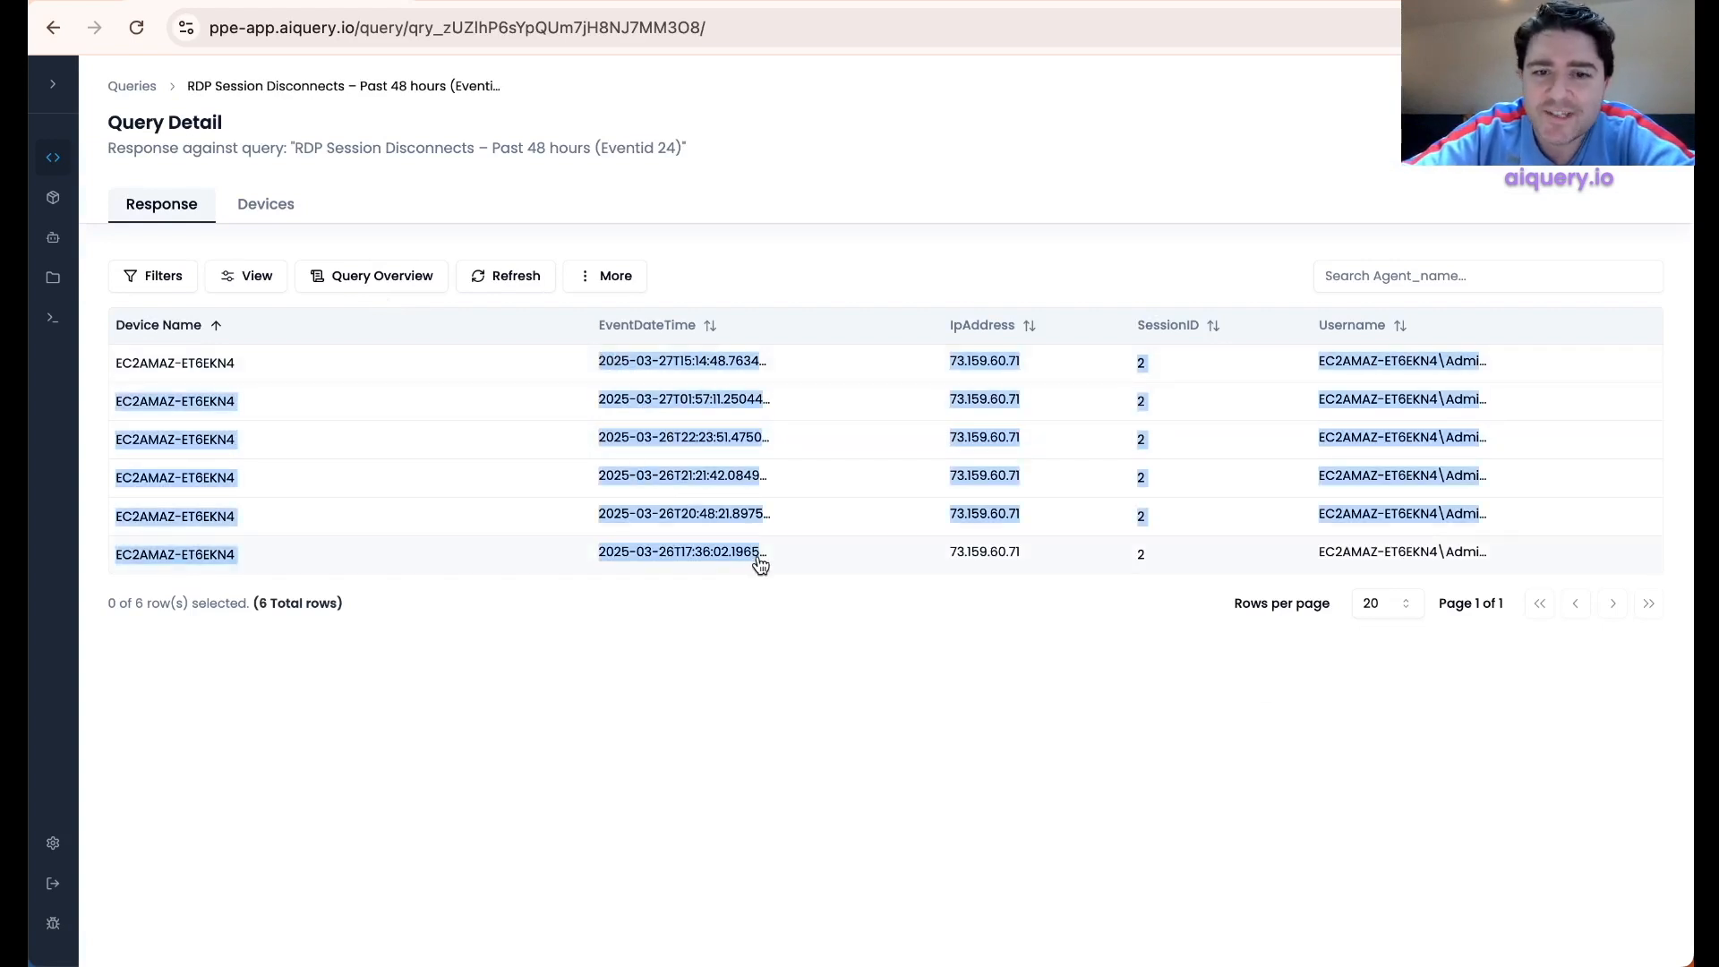
left_click(755, 560)
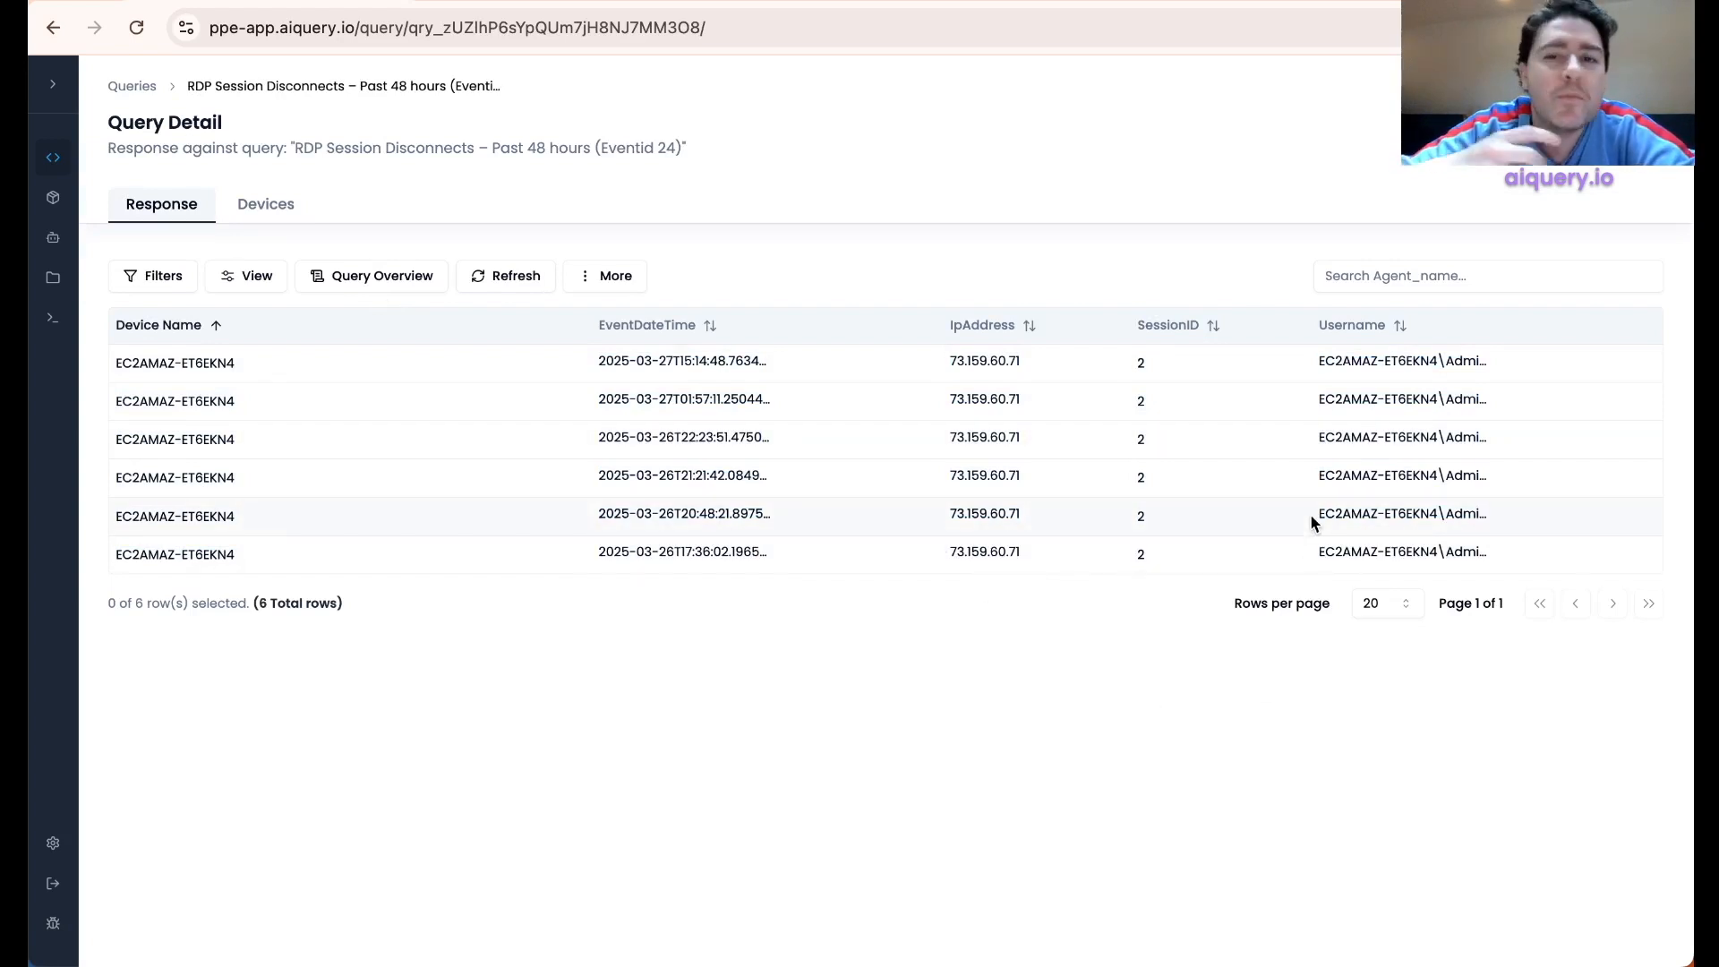
left_click_drag(1489, 564, 937, 249)
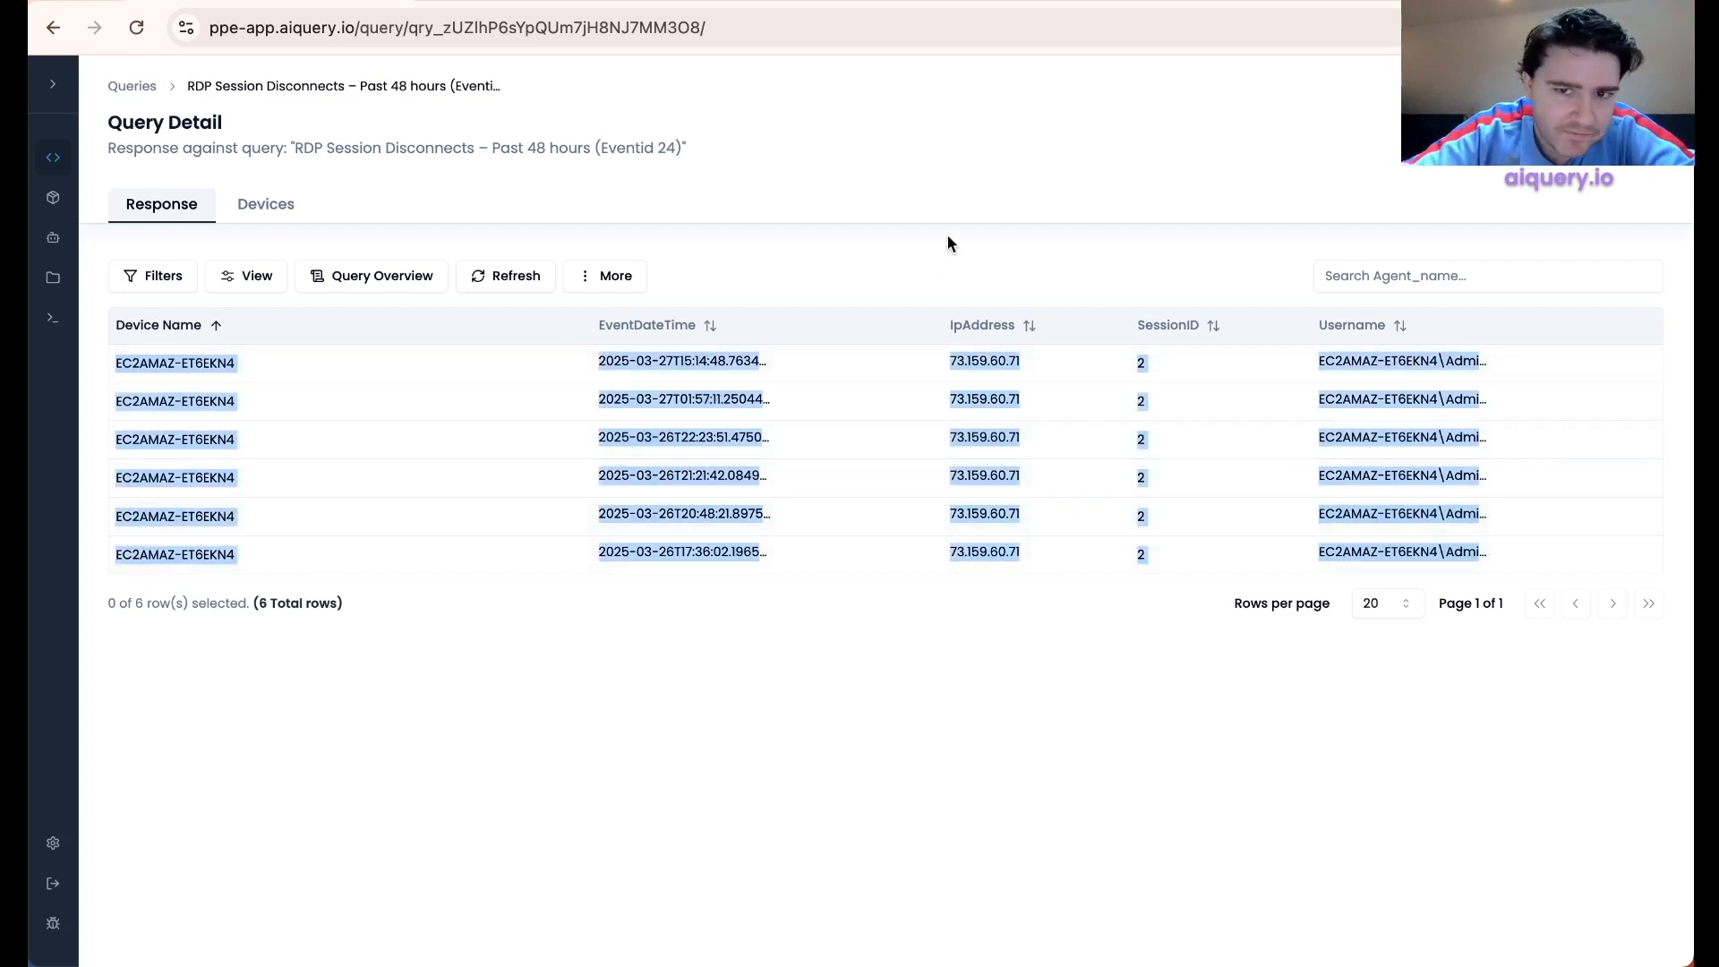
left_click(948, 237)
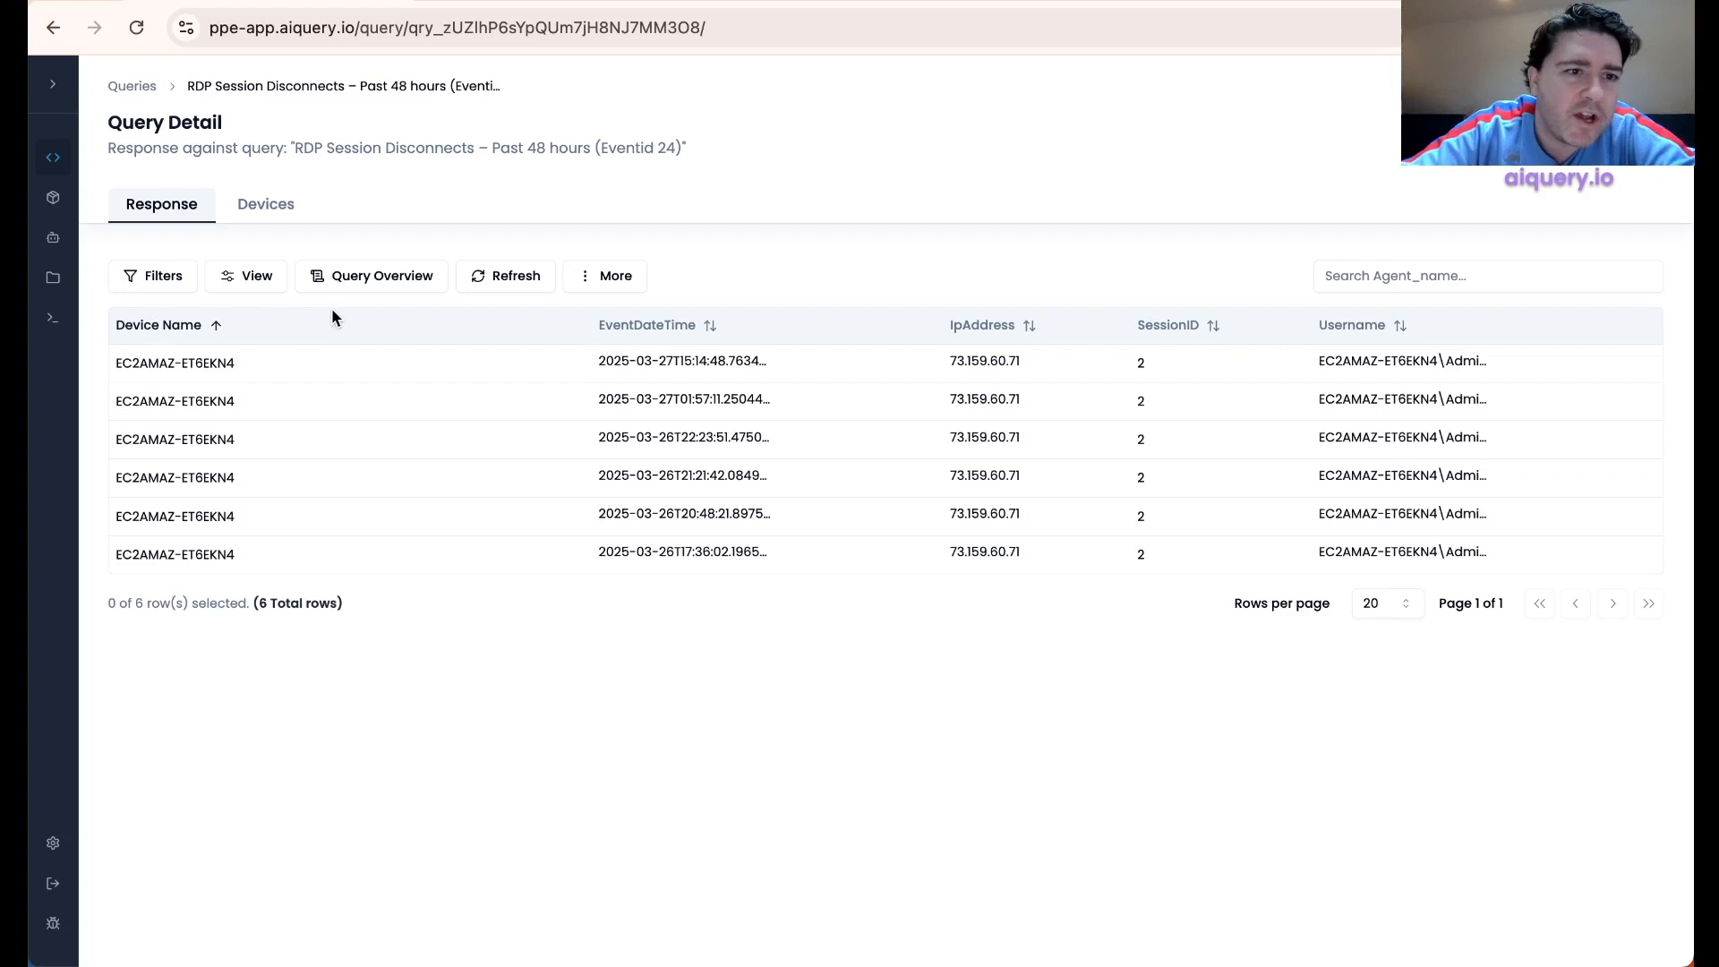
- Start a Liveshell session on the Windows host EC2AMAZ-ET6EKN4, signing in again with the prefilled account credentials
left_click(54, 325)
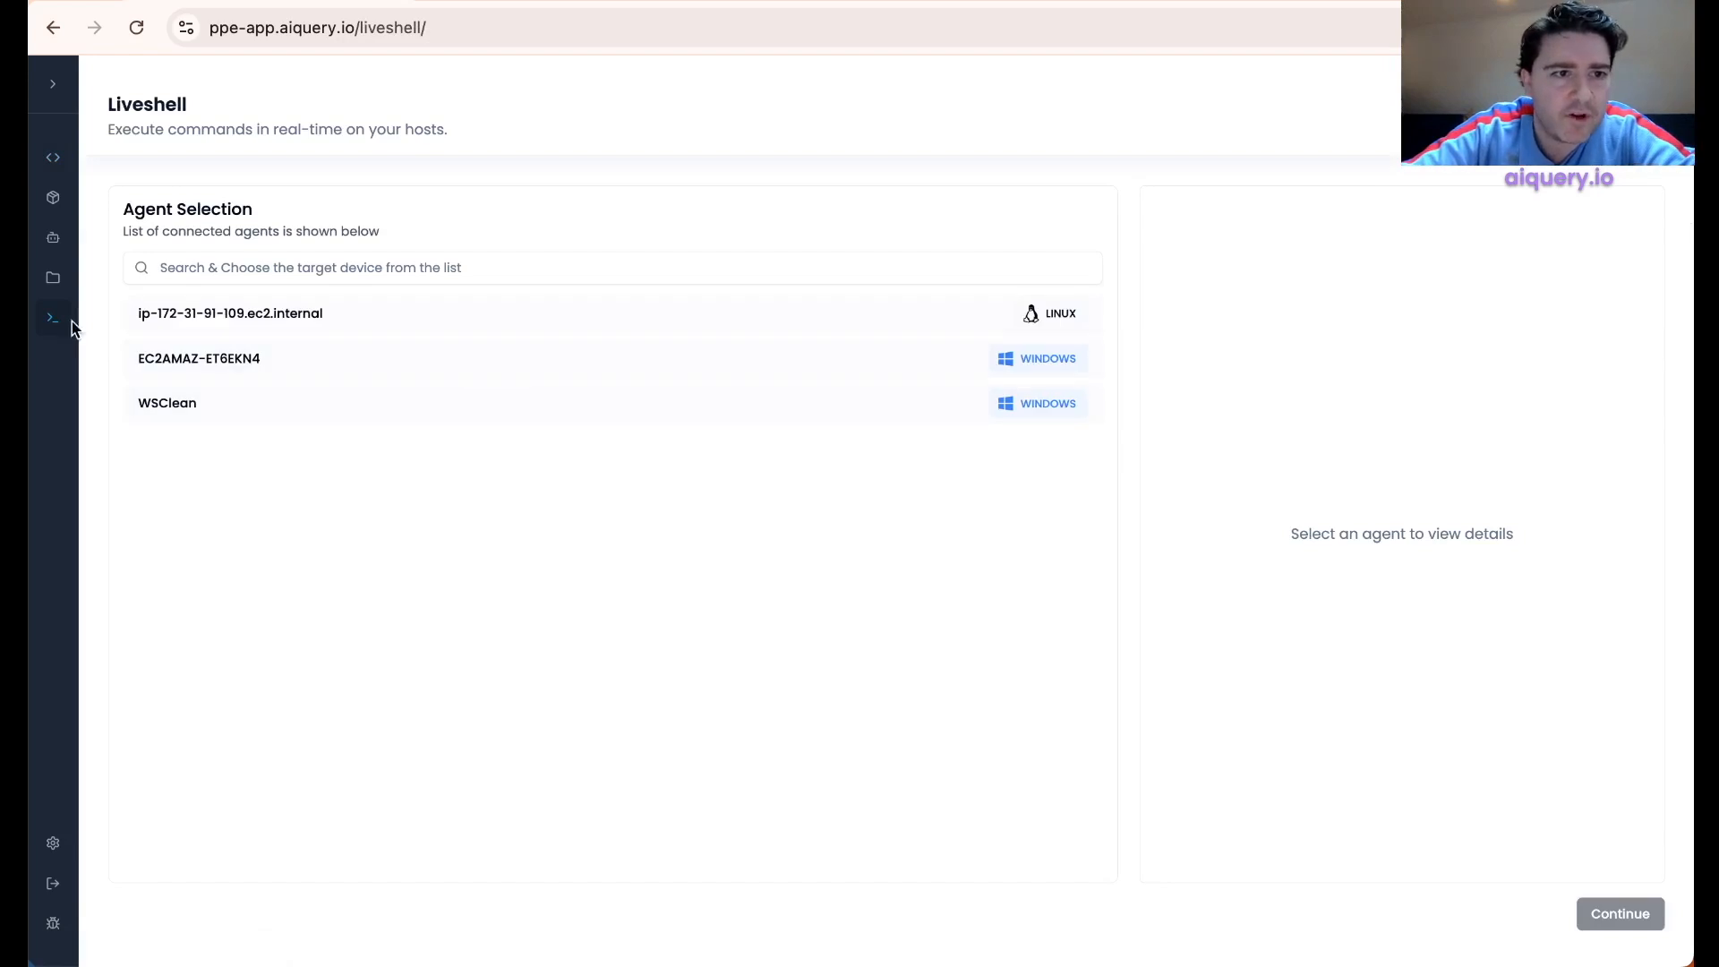
left_click(270, 367)
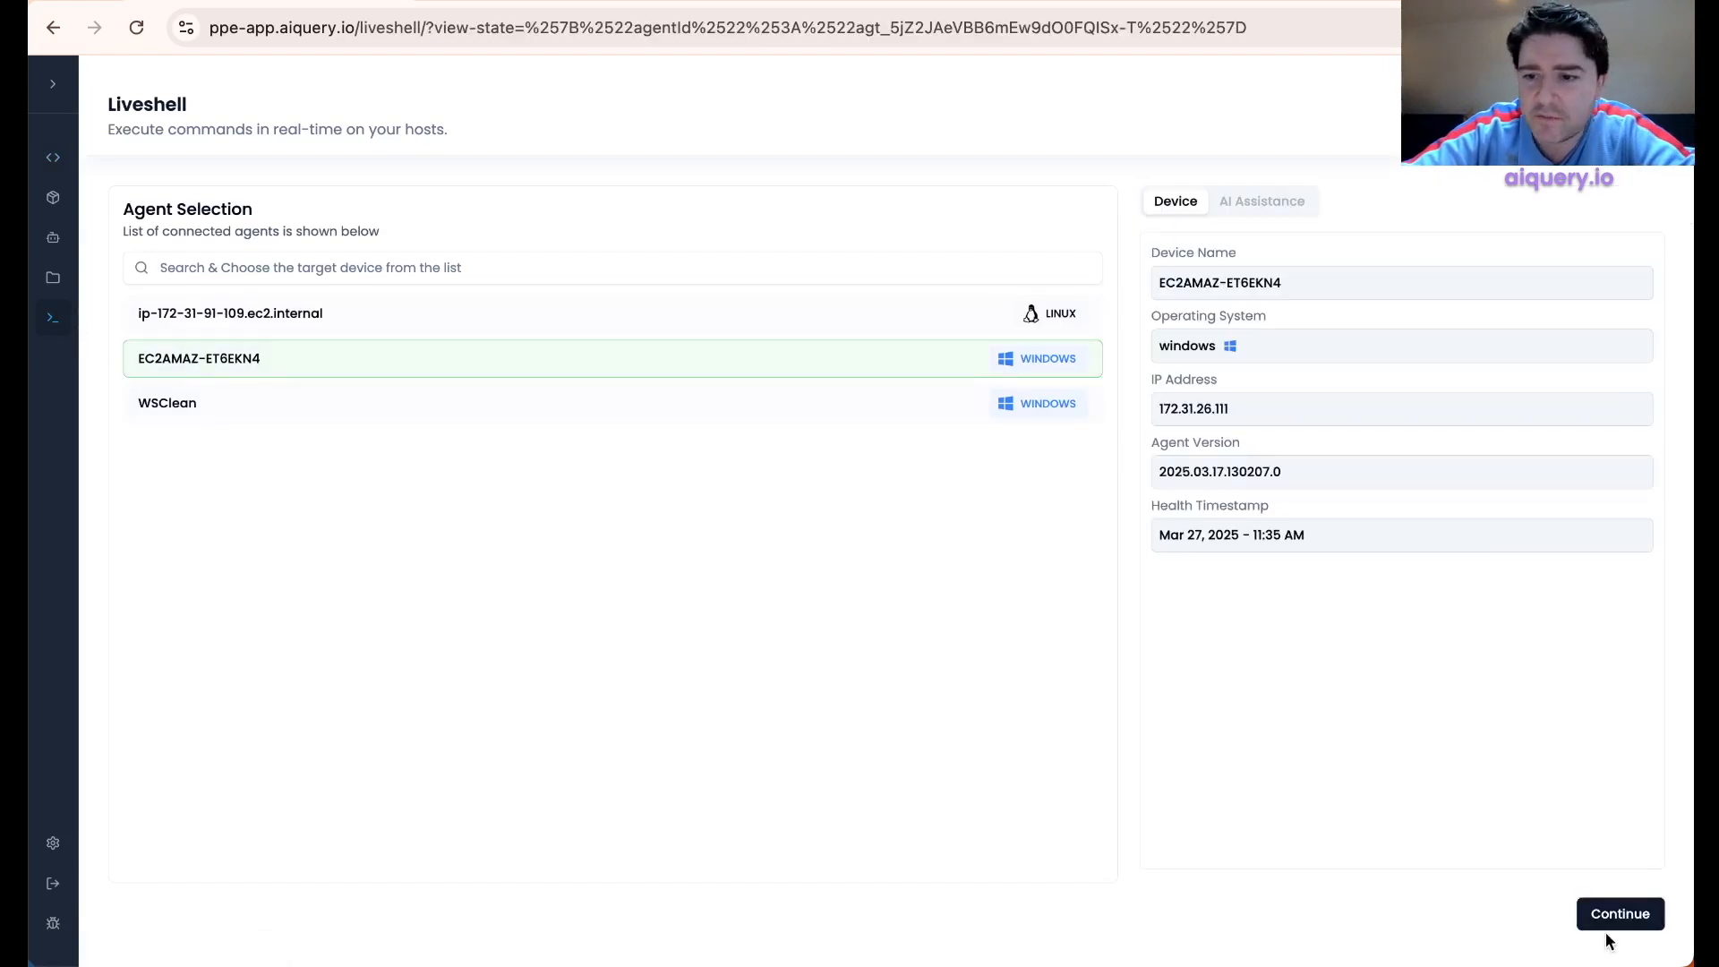
left_click(1637, 926)
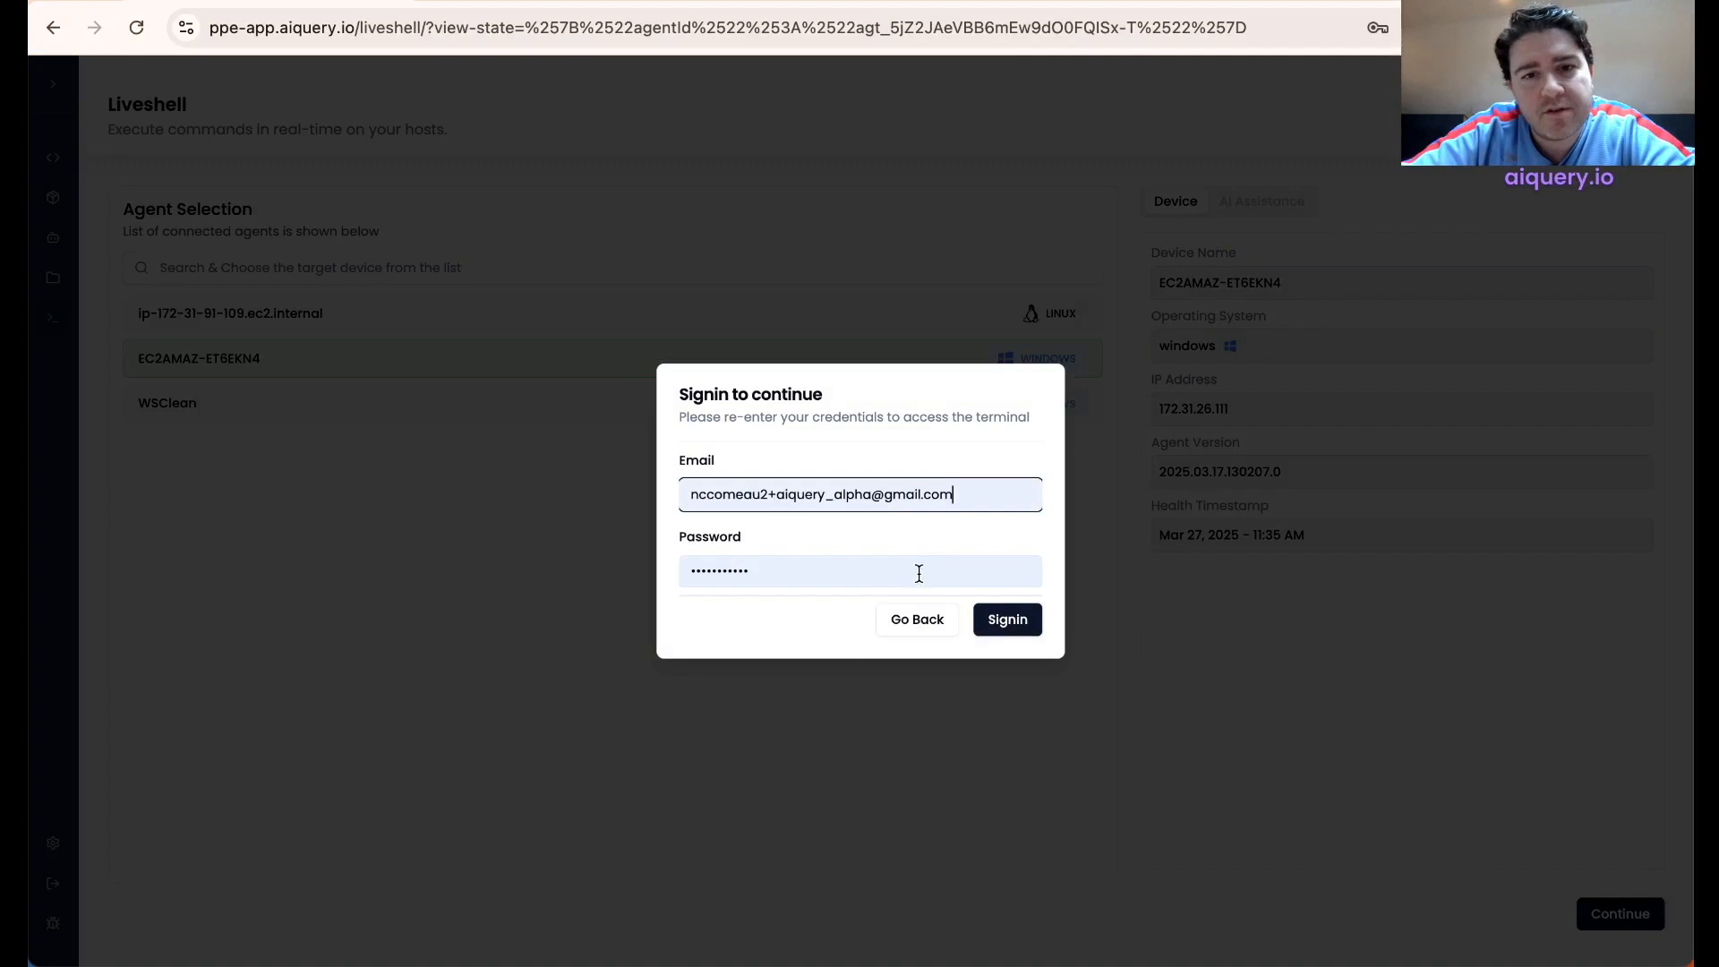
left_click(1005, 629)
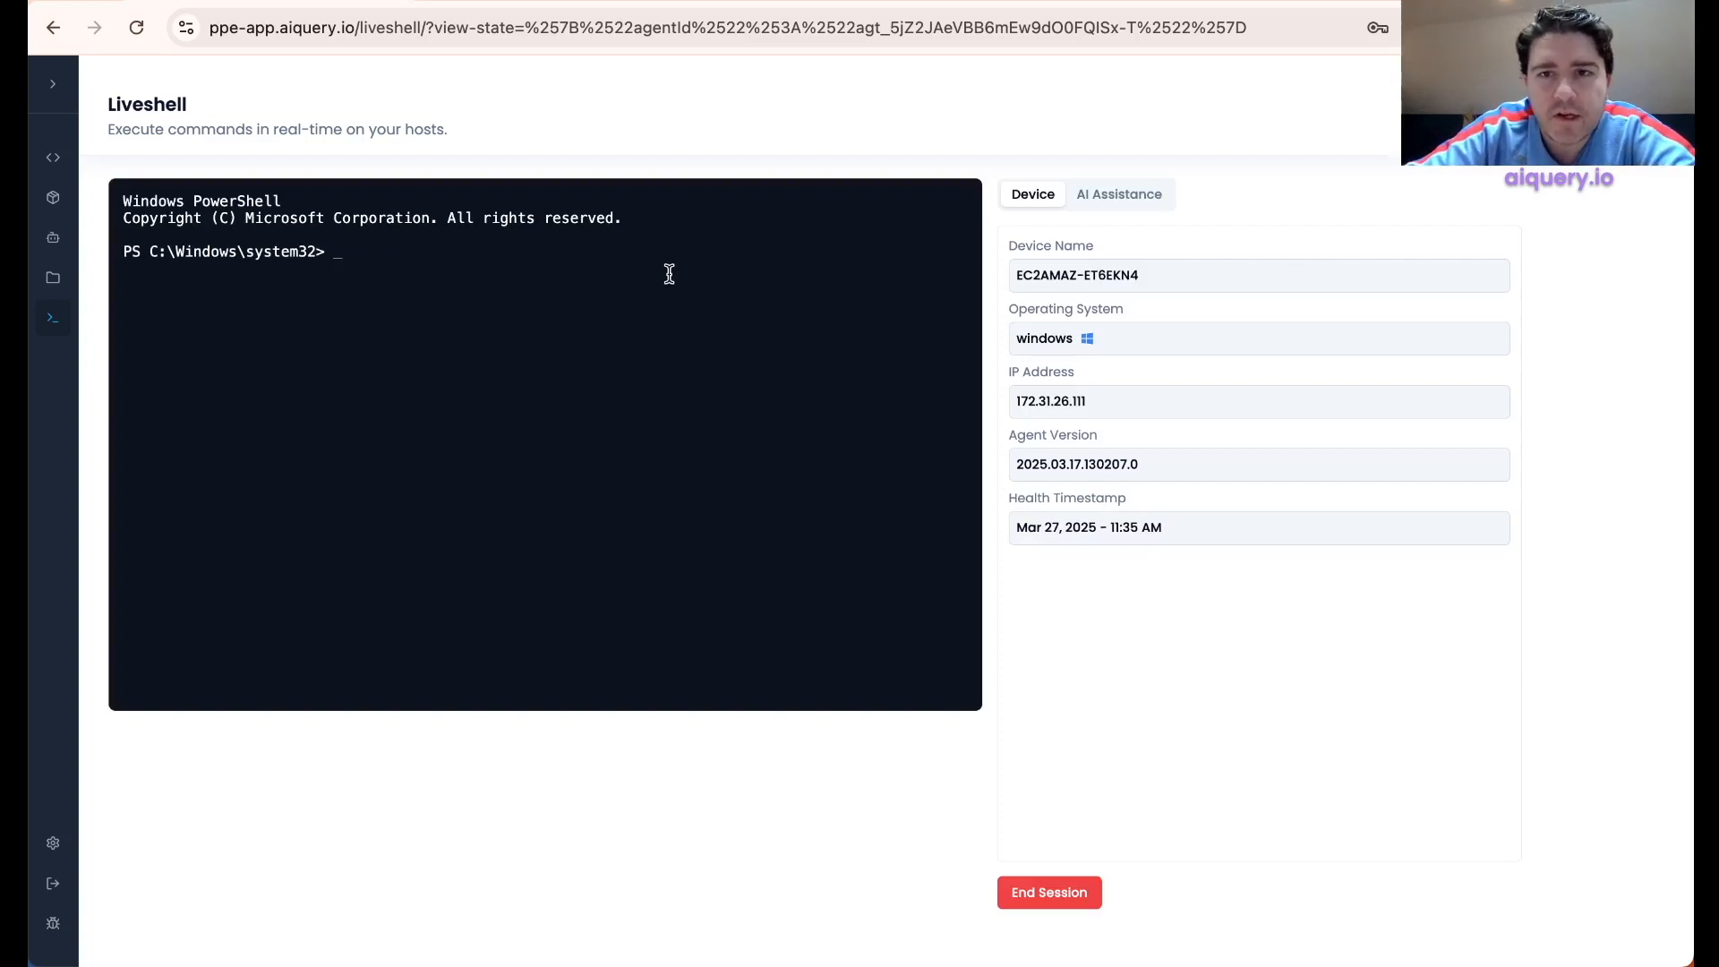
- Ask the Liveshell AI assistant for commands with the message "disable rdp"
left_click(1084, 199)
left_click(1135, 829)
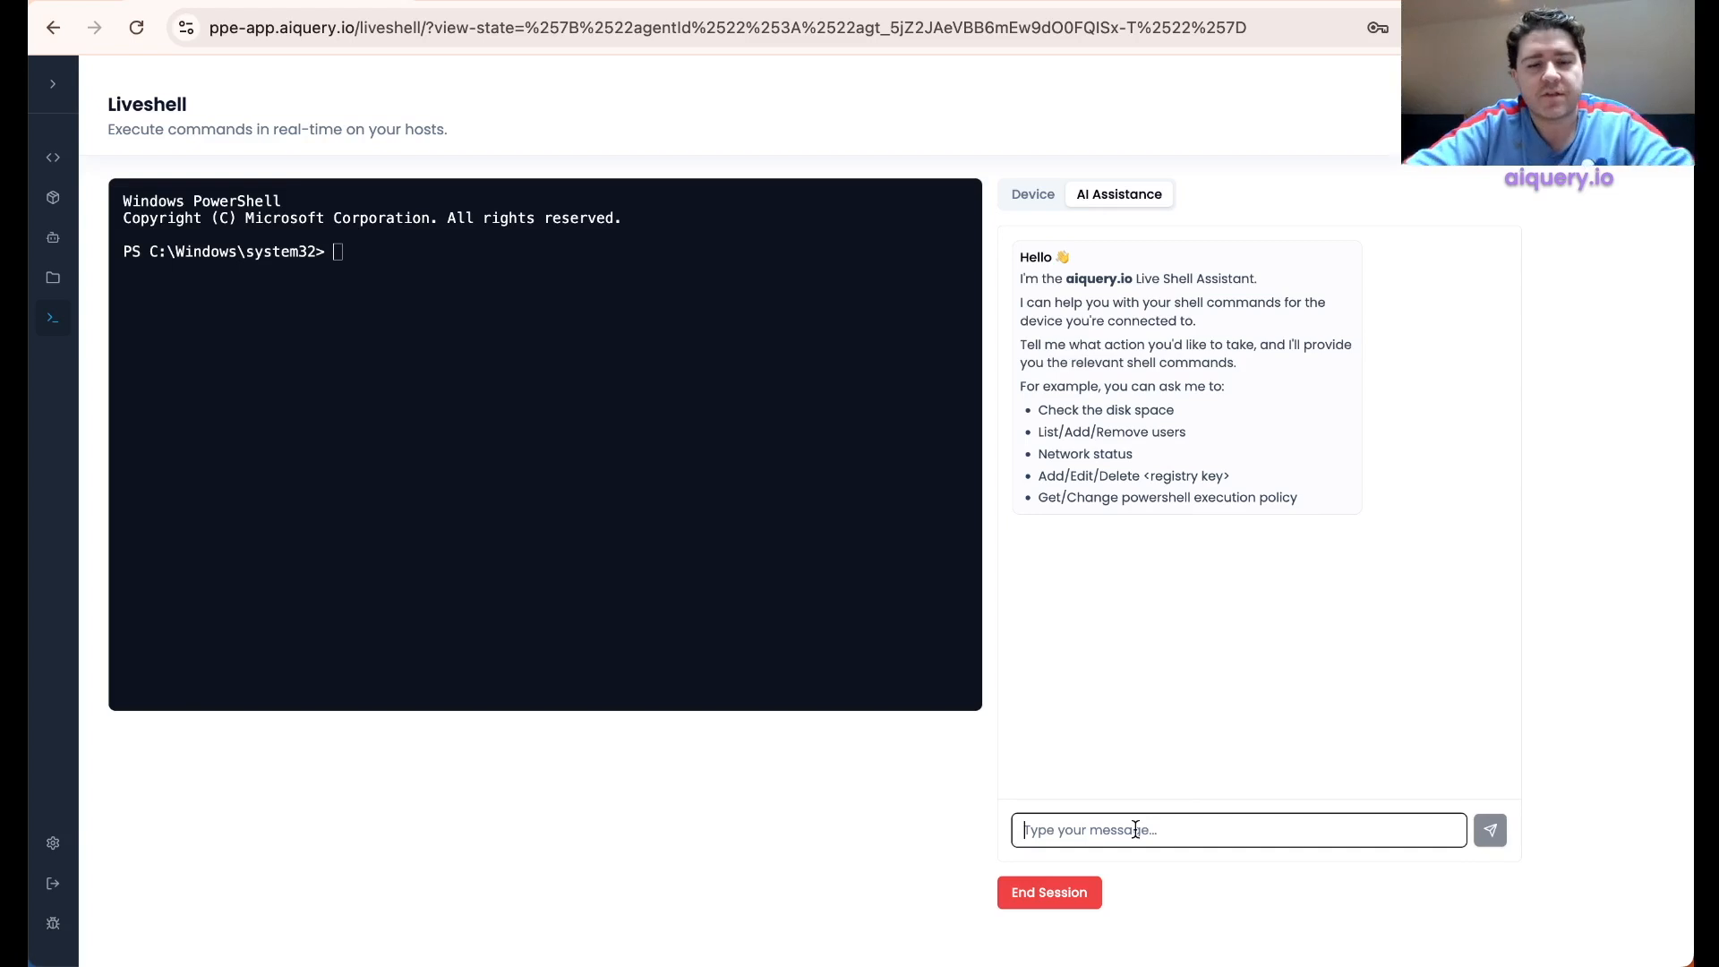
type("disable rdp")
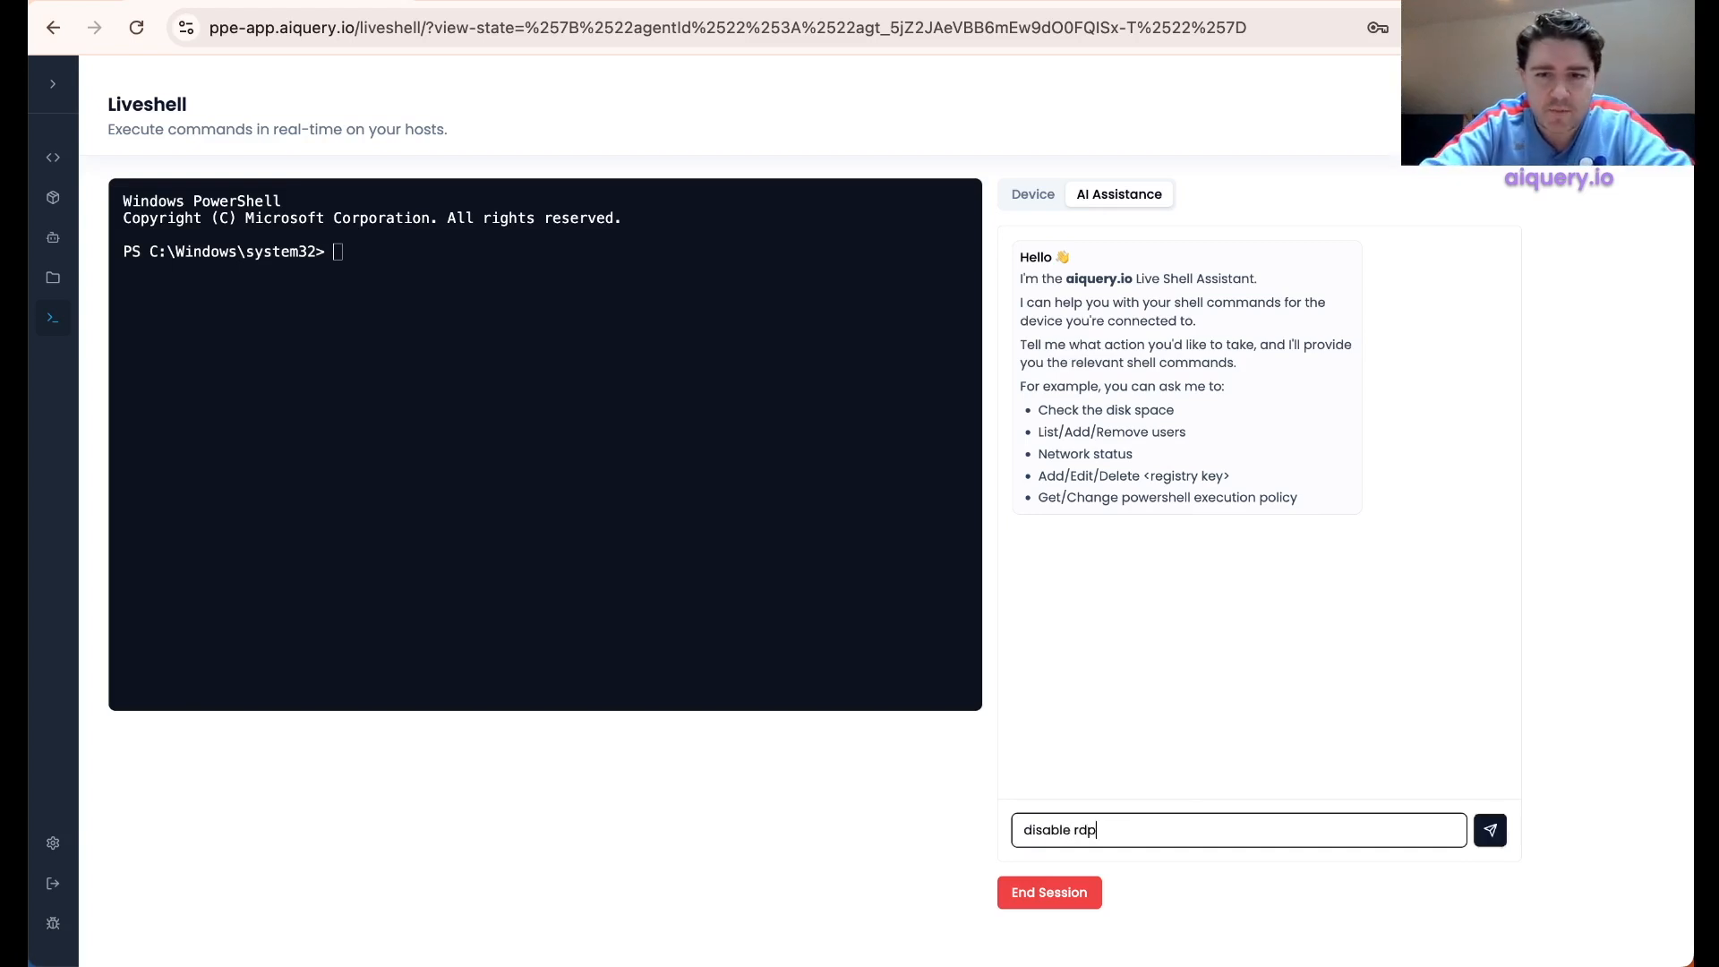
key("Return")
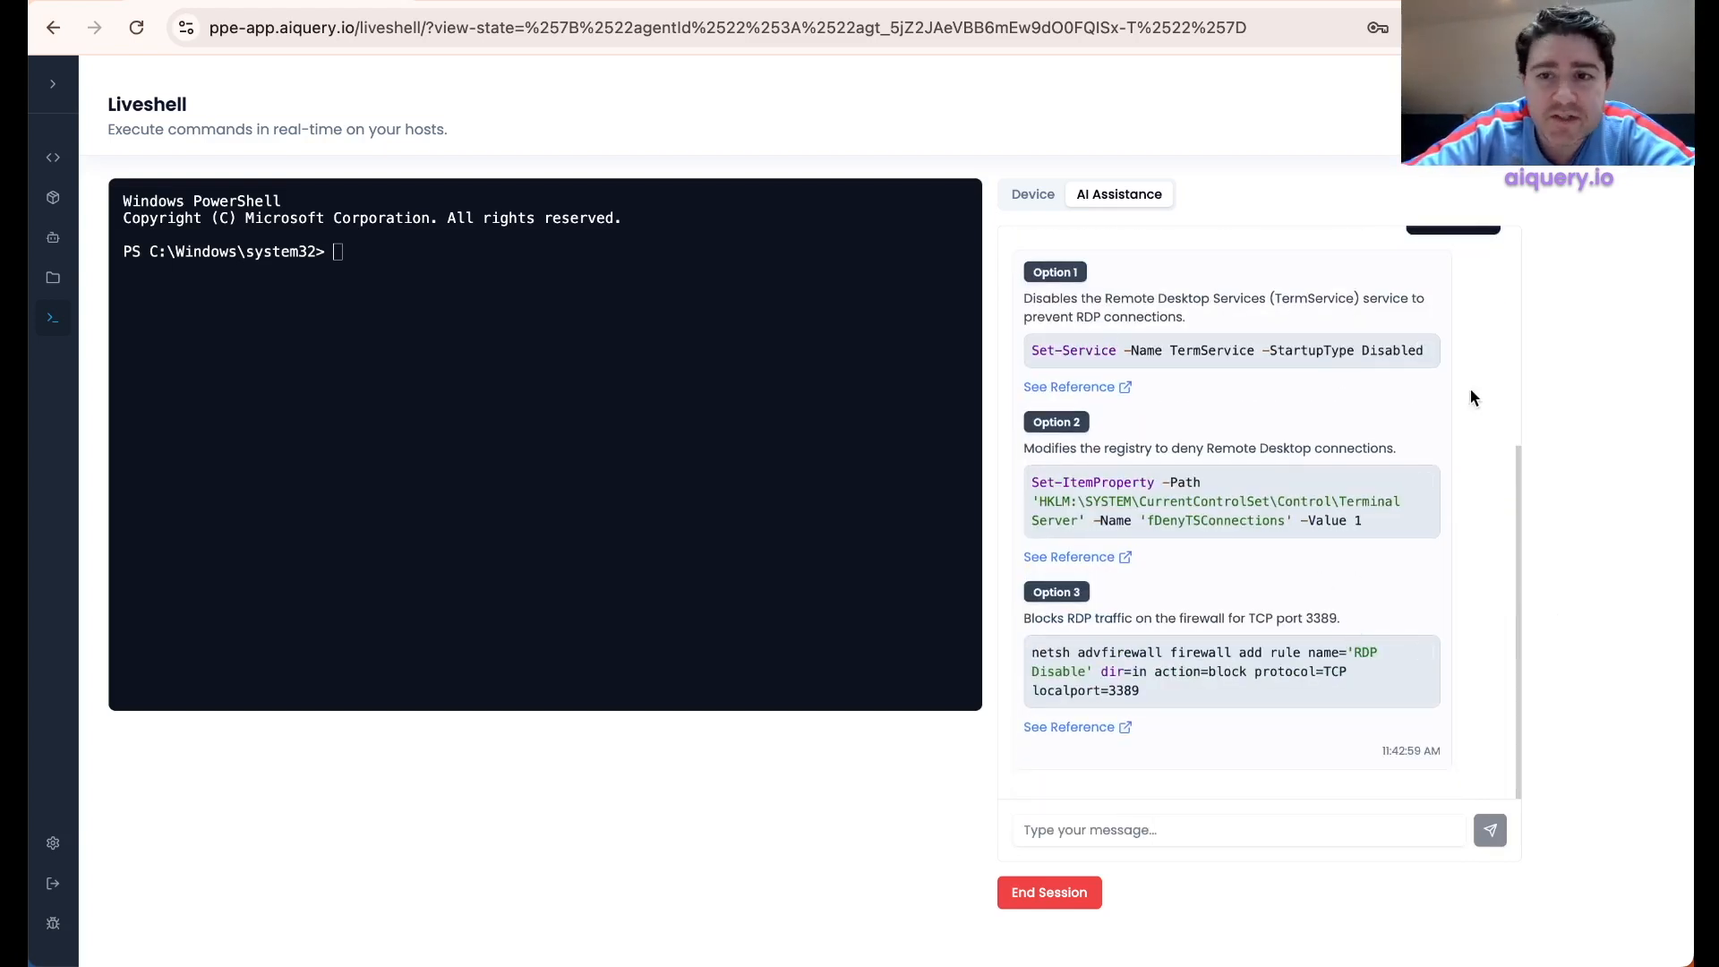
- Copy the assistant's registry command setting fDenyTSConnections to 1, run it in the PowerShell session, and dismiss the copy notification
mouse_move(1337, 640)
mouse_move(1299, 508)
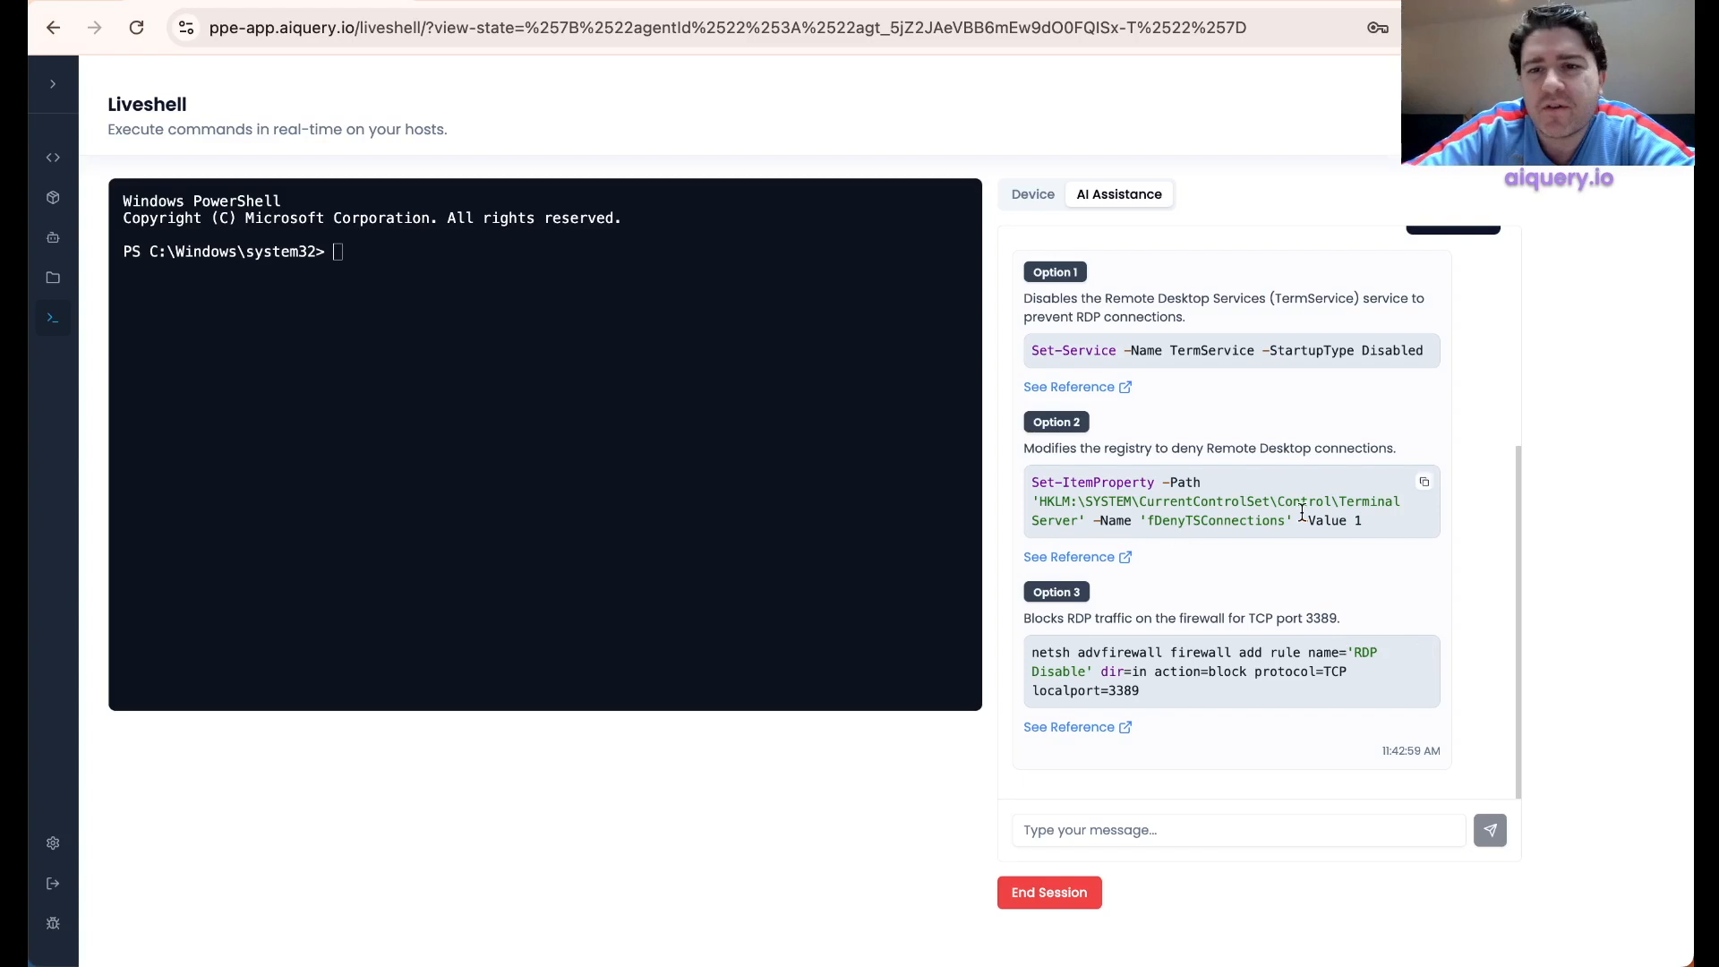
left_click(1423, 486)
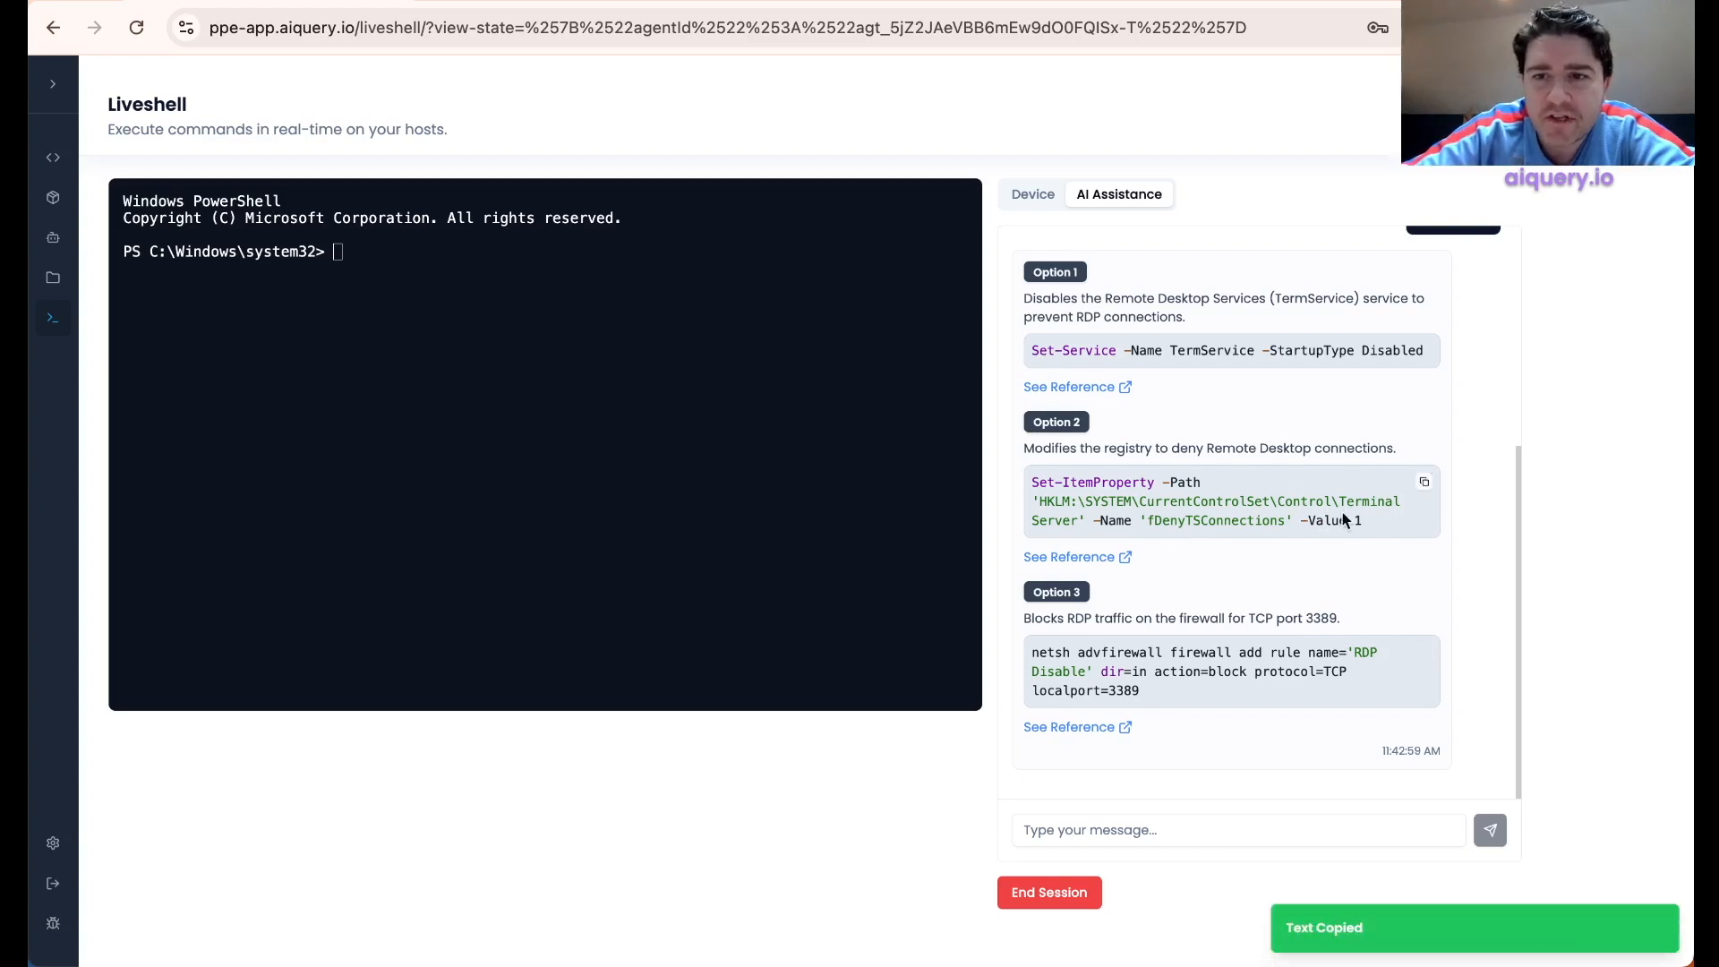
left_click(458, 307)
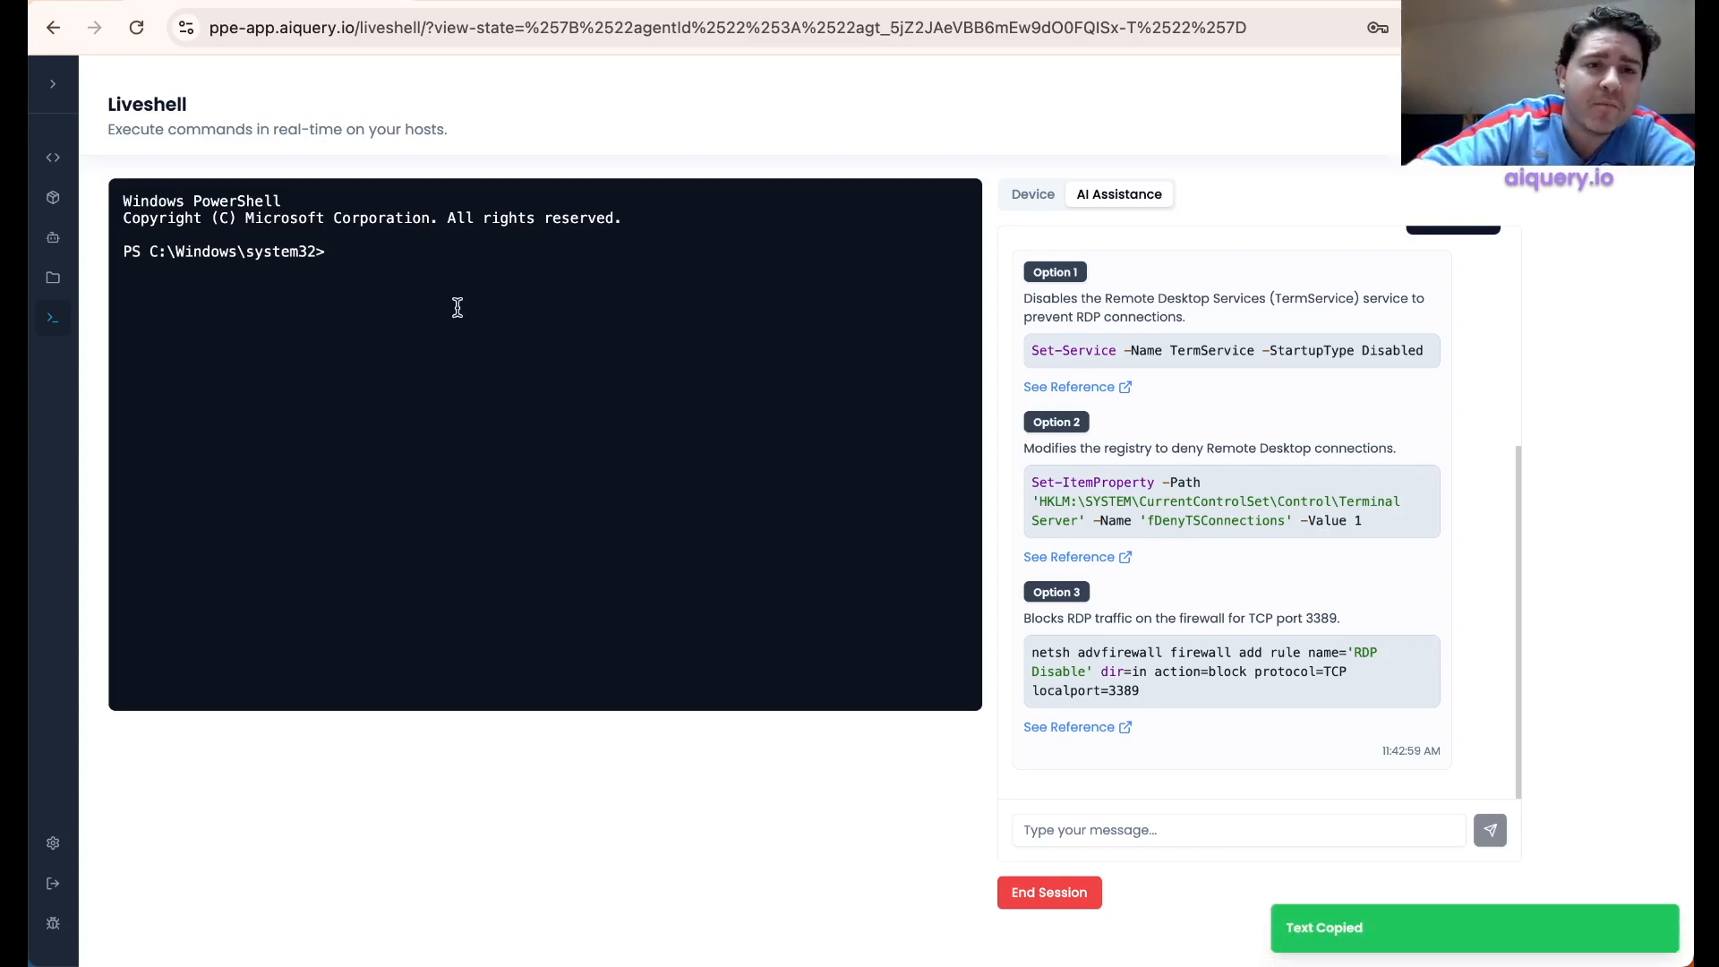
key("ctrl+v")
key("Return")
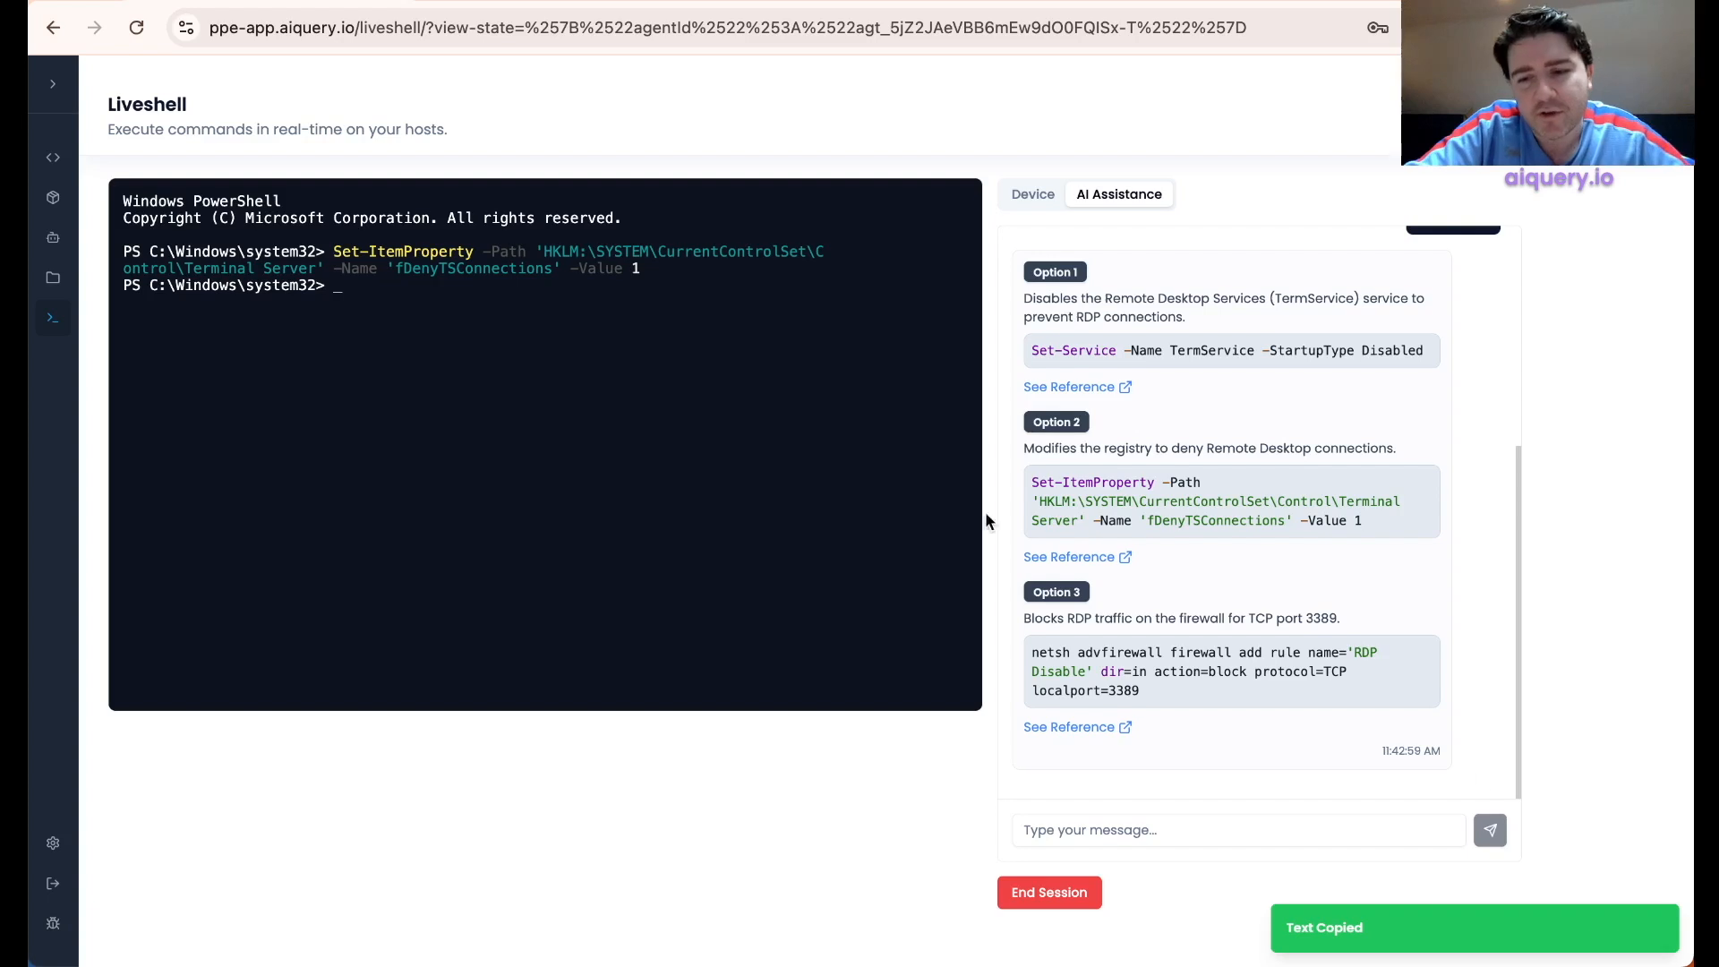
left_click(1663, 924)
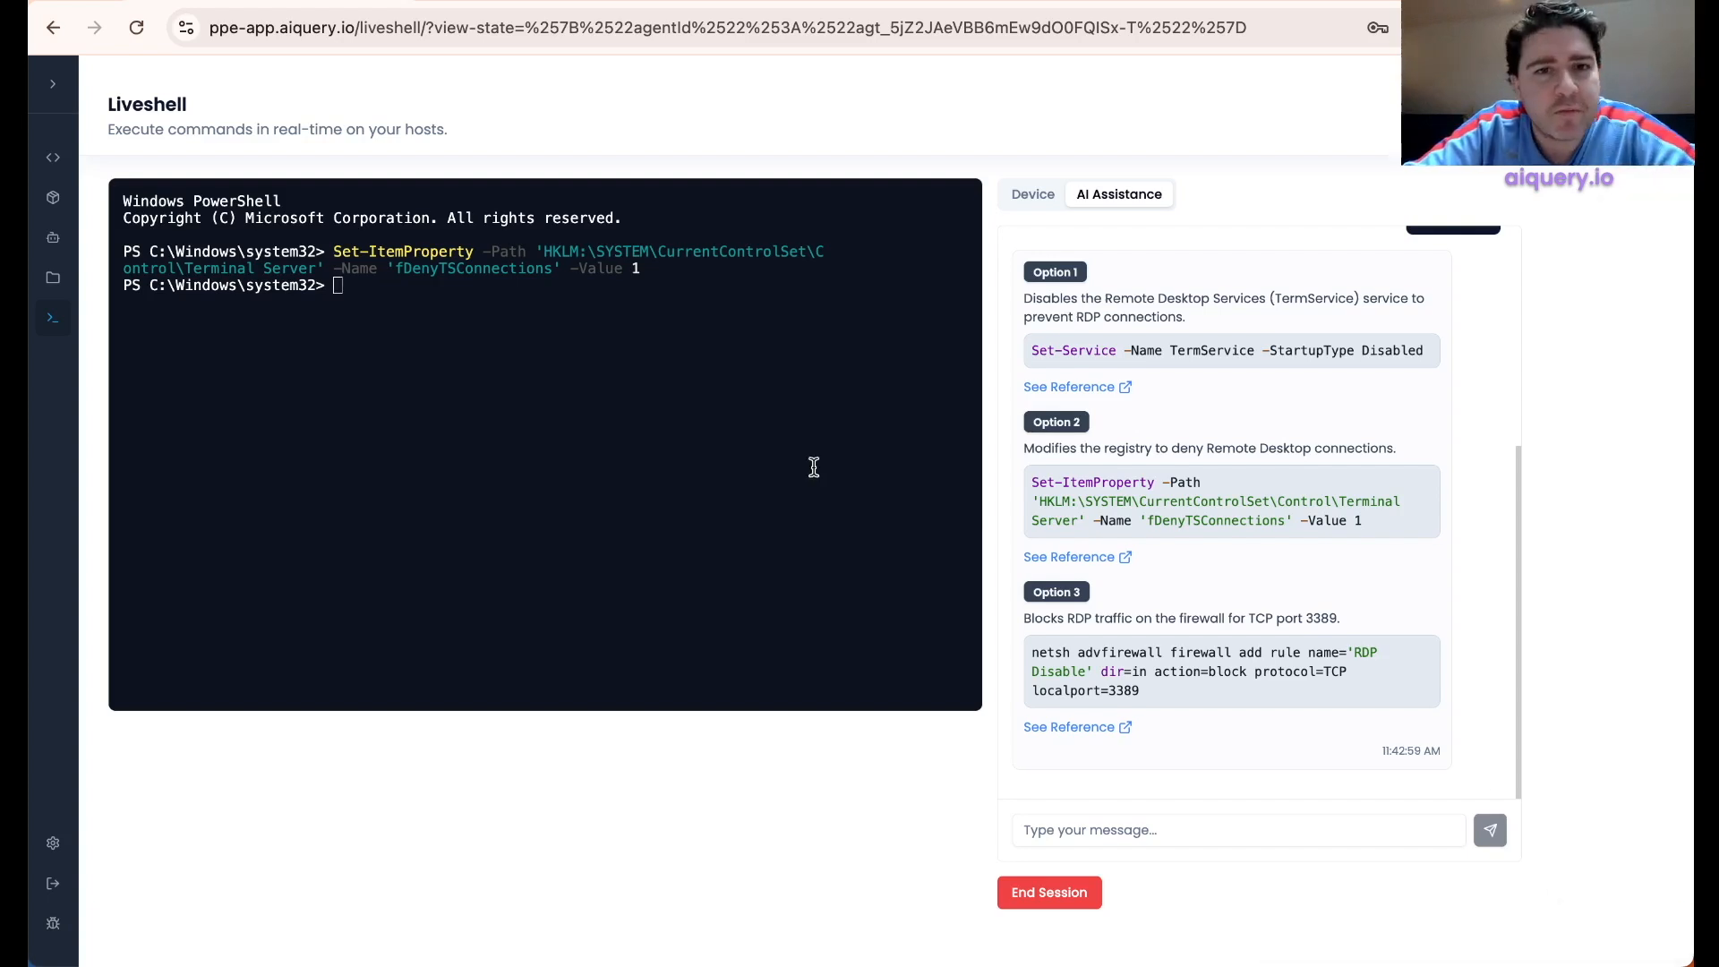
- Switch to Microsoft Remote Desktop, try connecting to the third saved PC to test RDP access, and return to Liveshell
key("ctrl+Right")
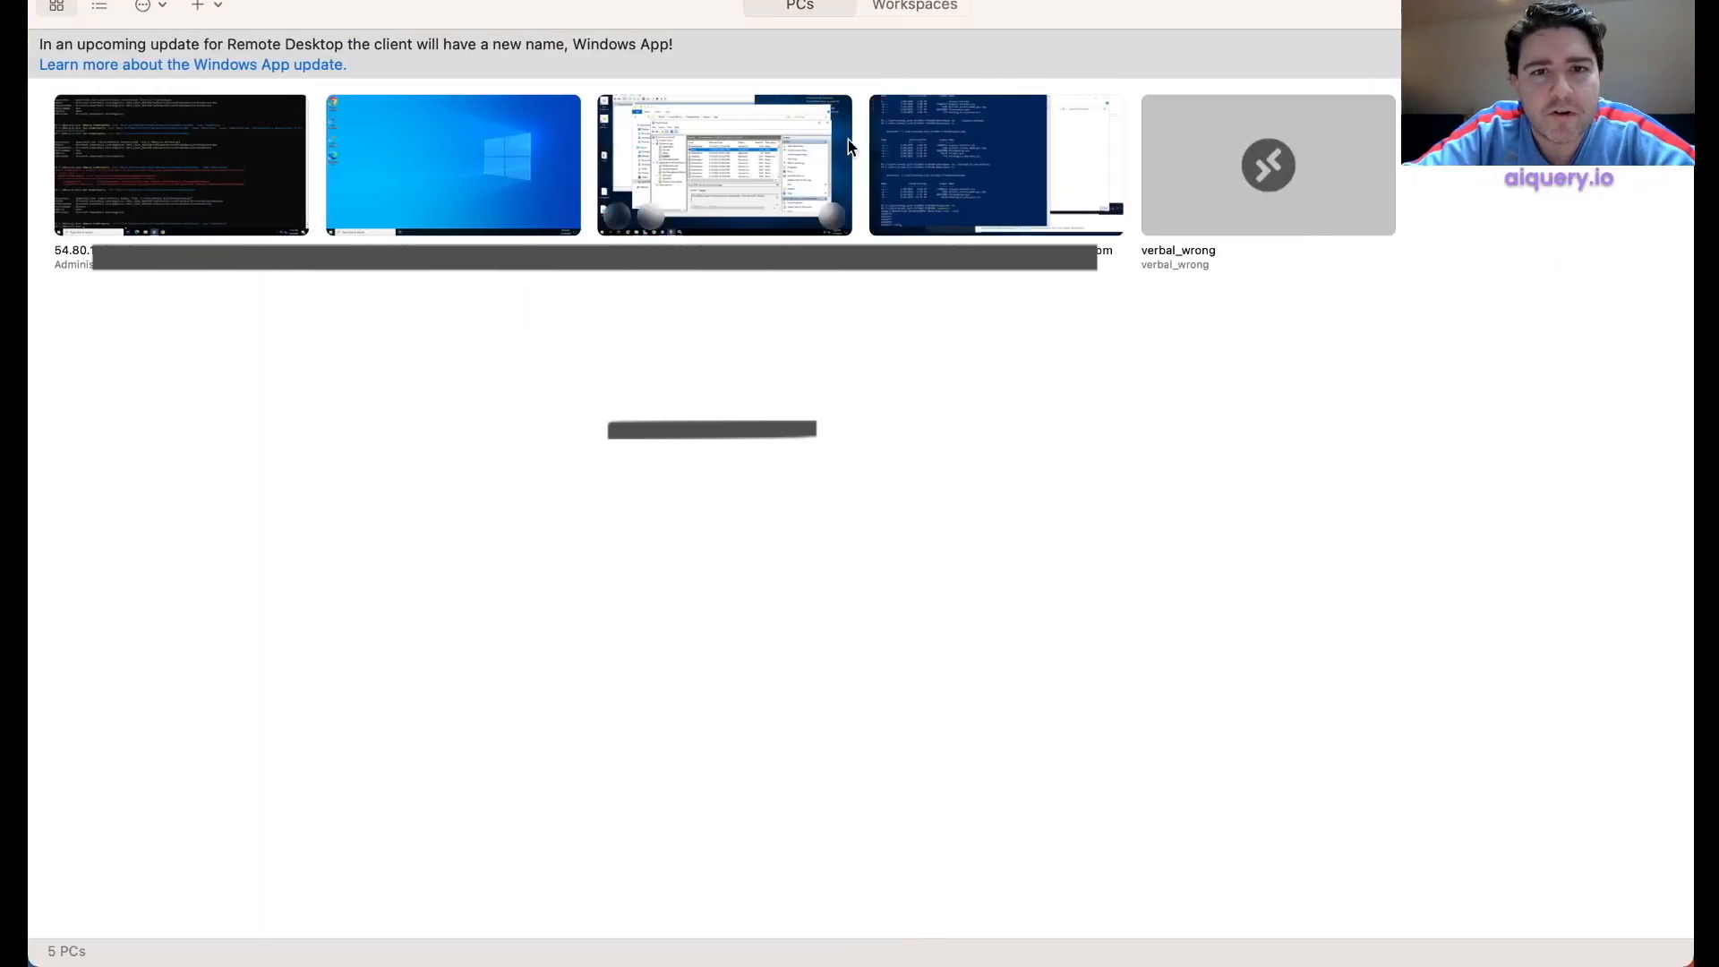
double_click(708, 138)
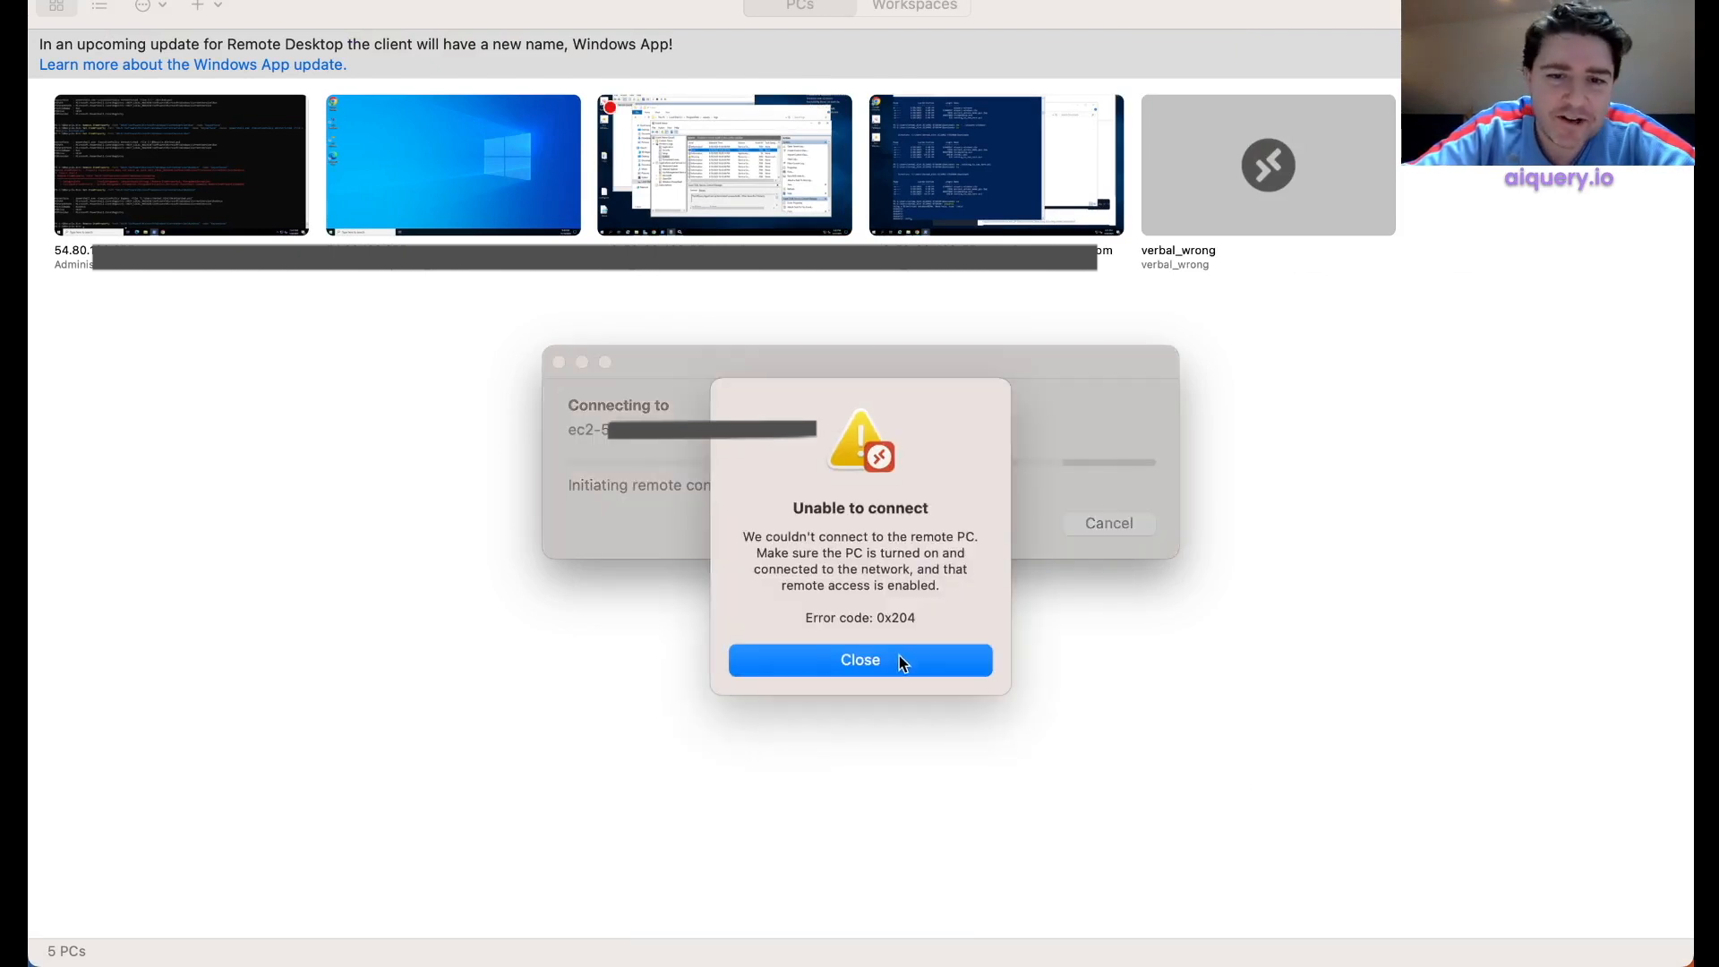
left_click(898, 659)
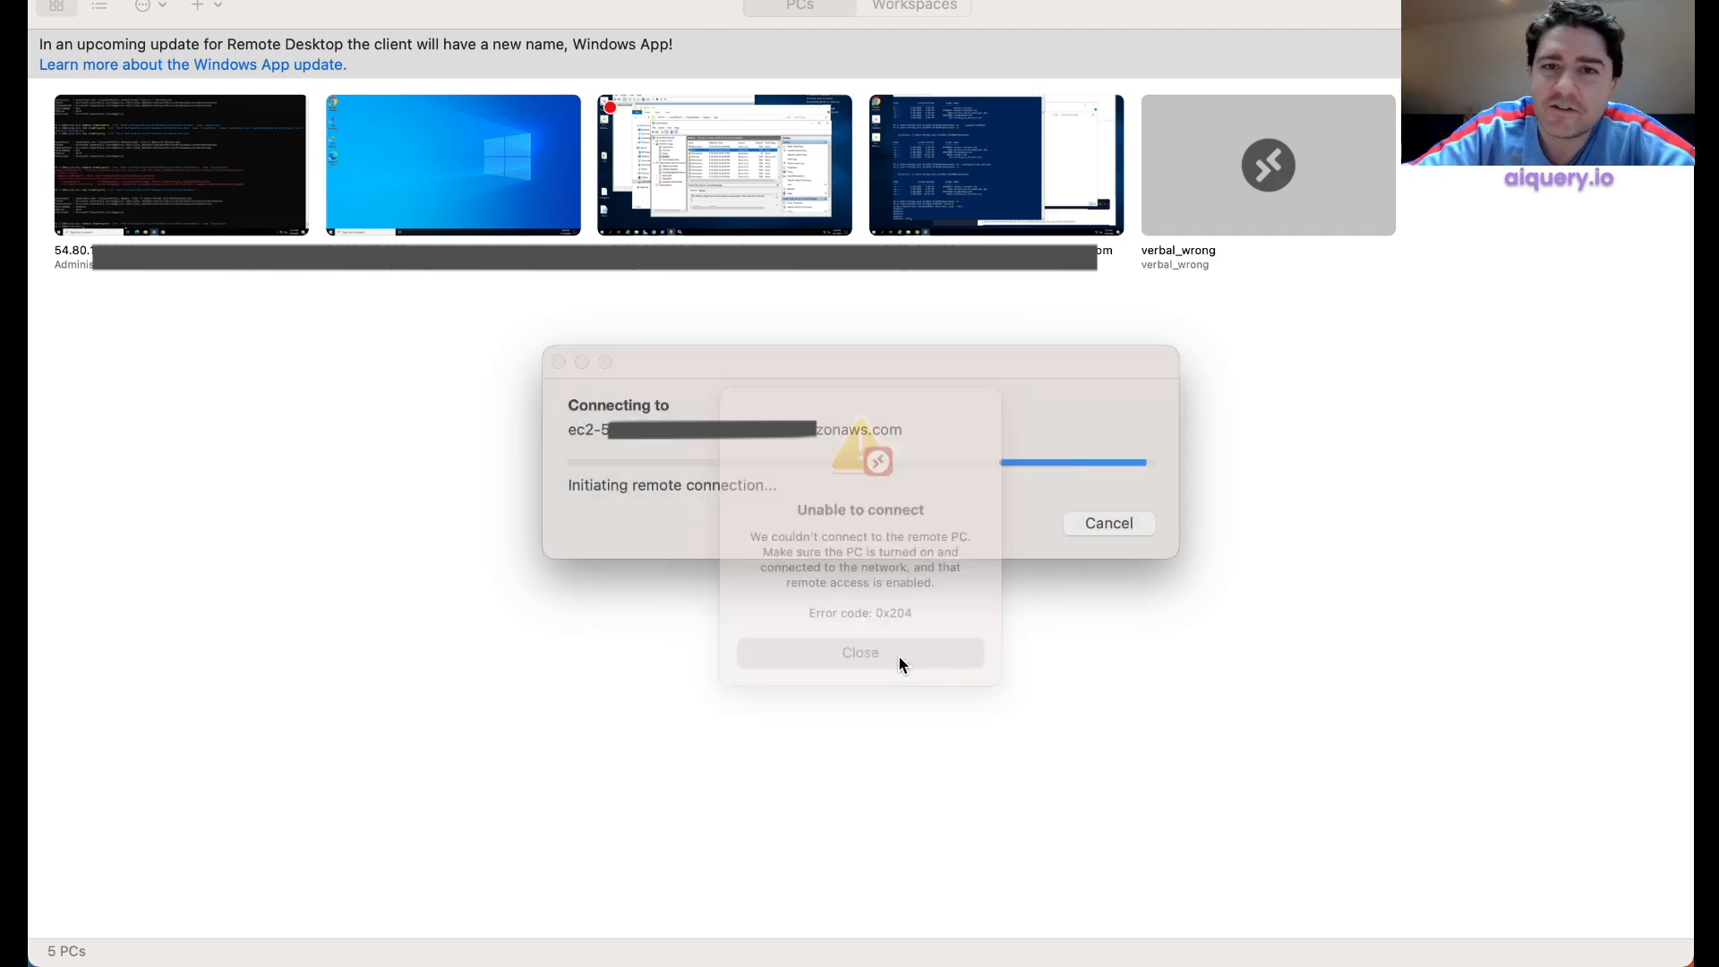
key("ctrl+Left")
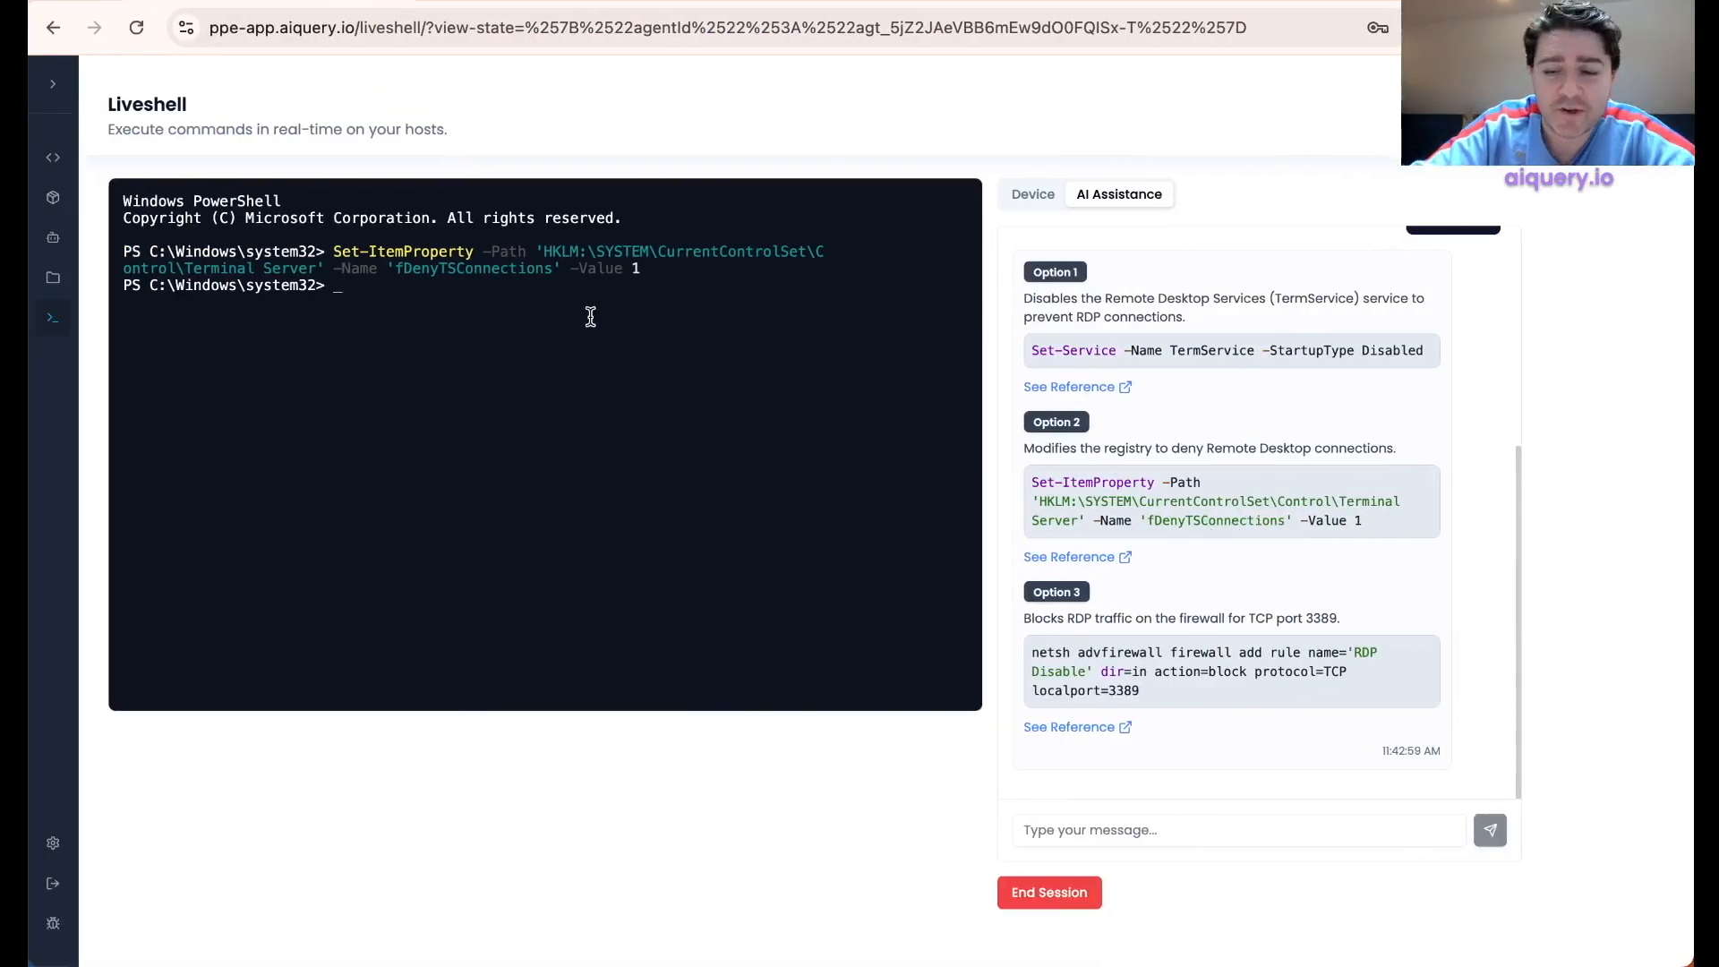
- Re-enable RDP on the host by rerunning the previous Set-ItemProperty command with the fDenyTSConnections value changed to 0
key("Up")
key("BackSpace")
type("0")
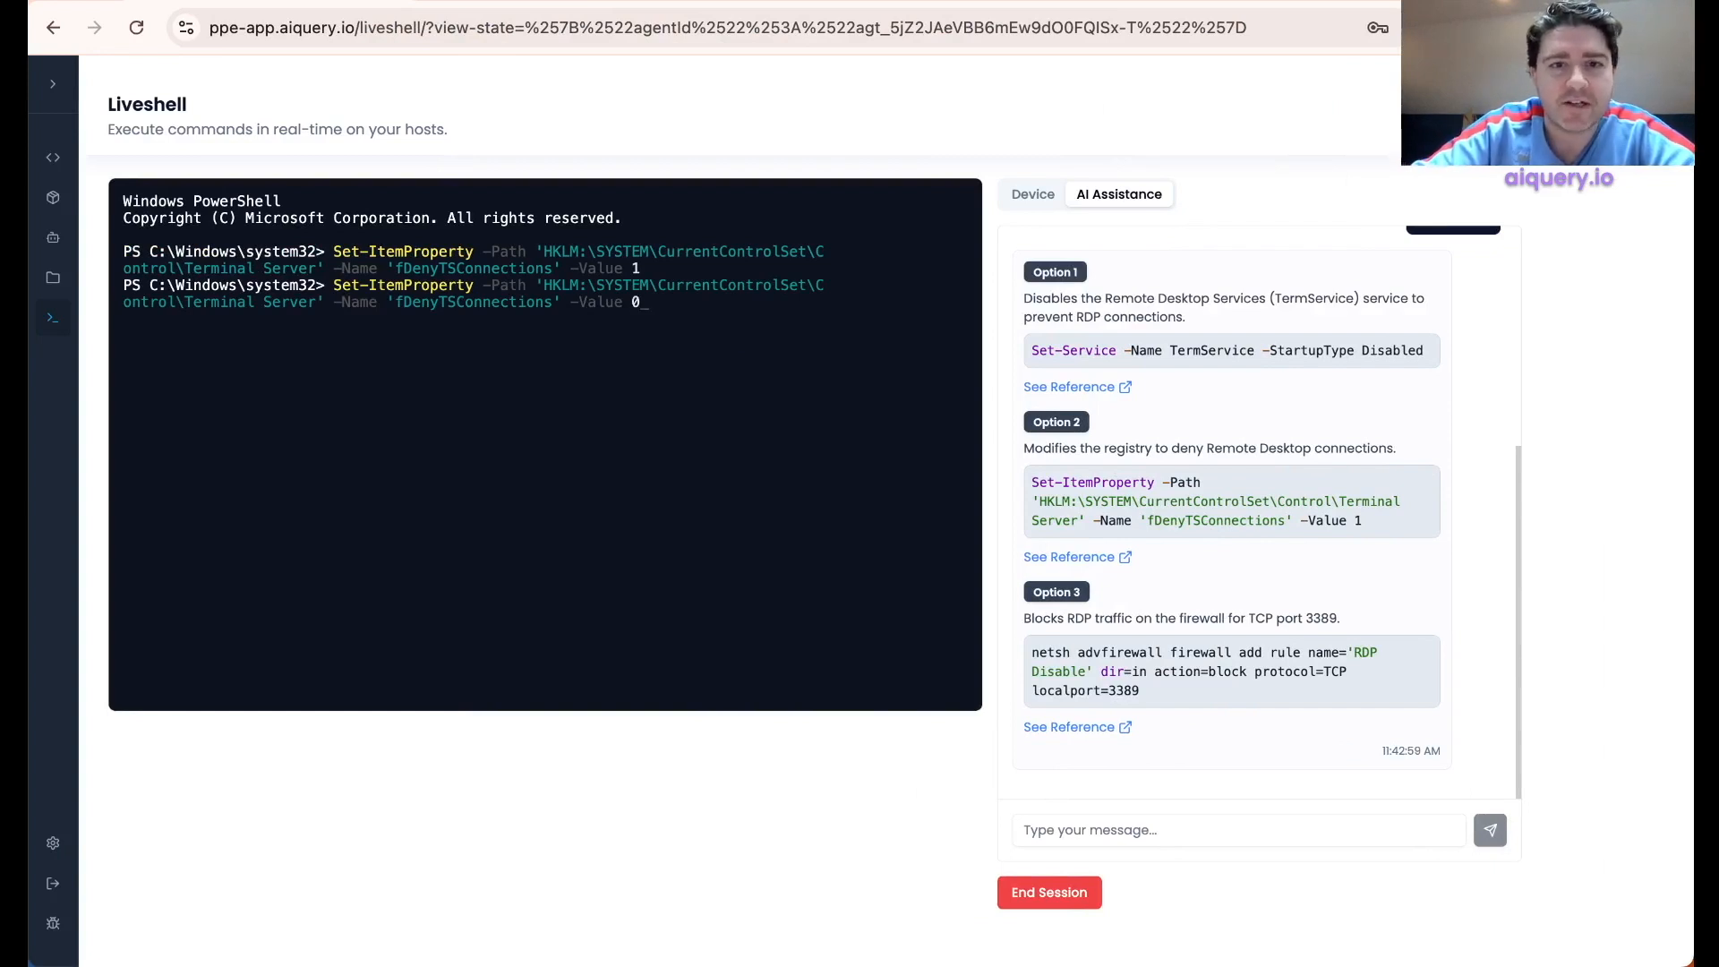
key("Return")
- Switch back to Microsoft Remote Desktop and connect to the third saved PC again
key("ctrl+Right")
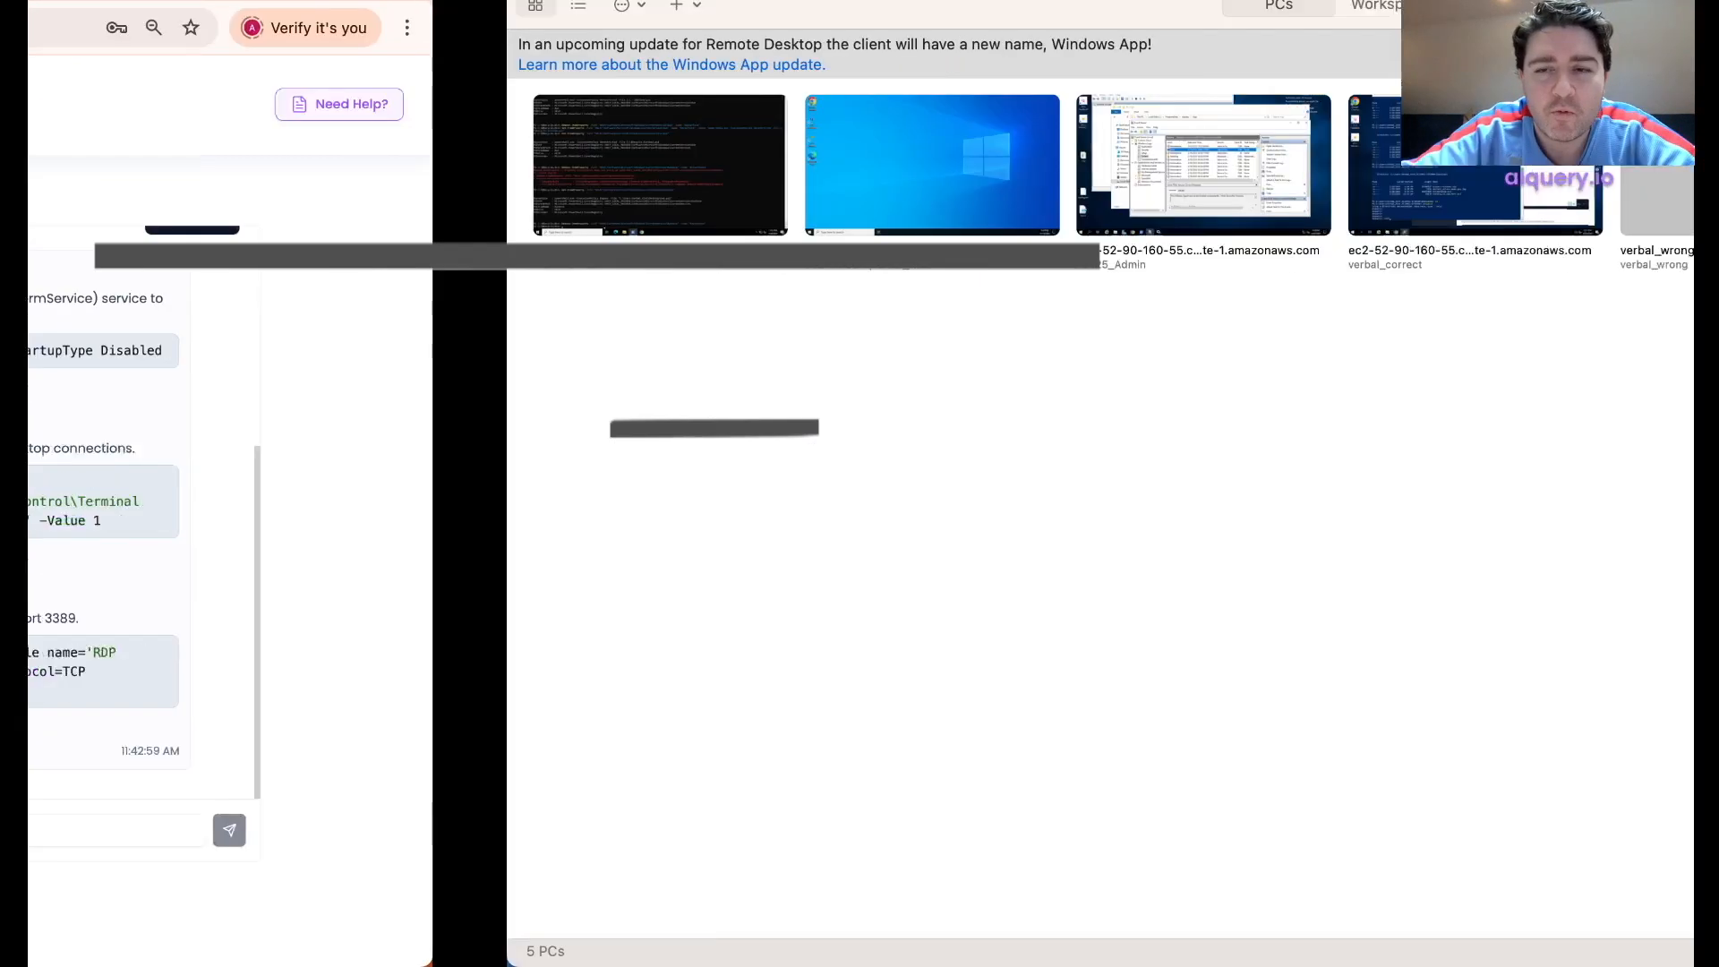
double_click(737, 154)
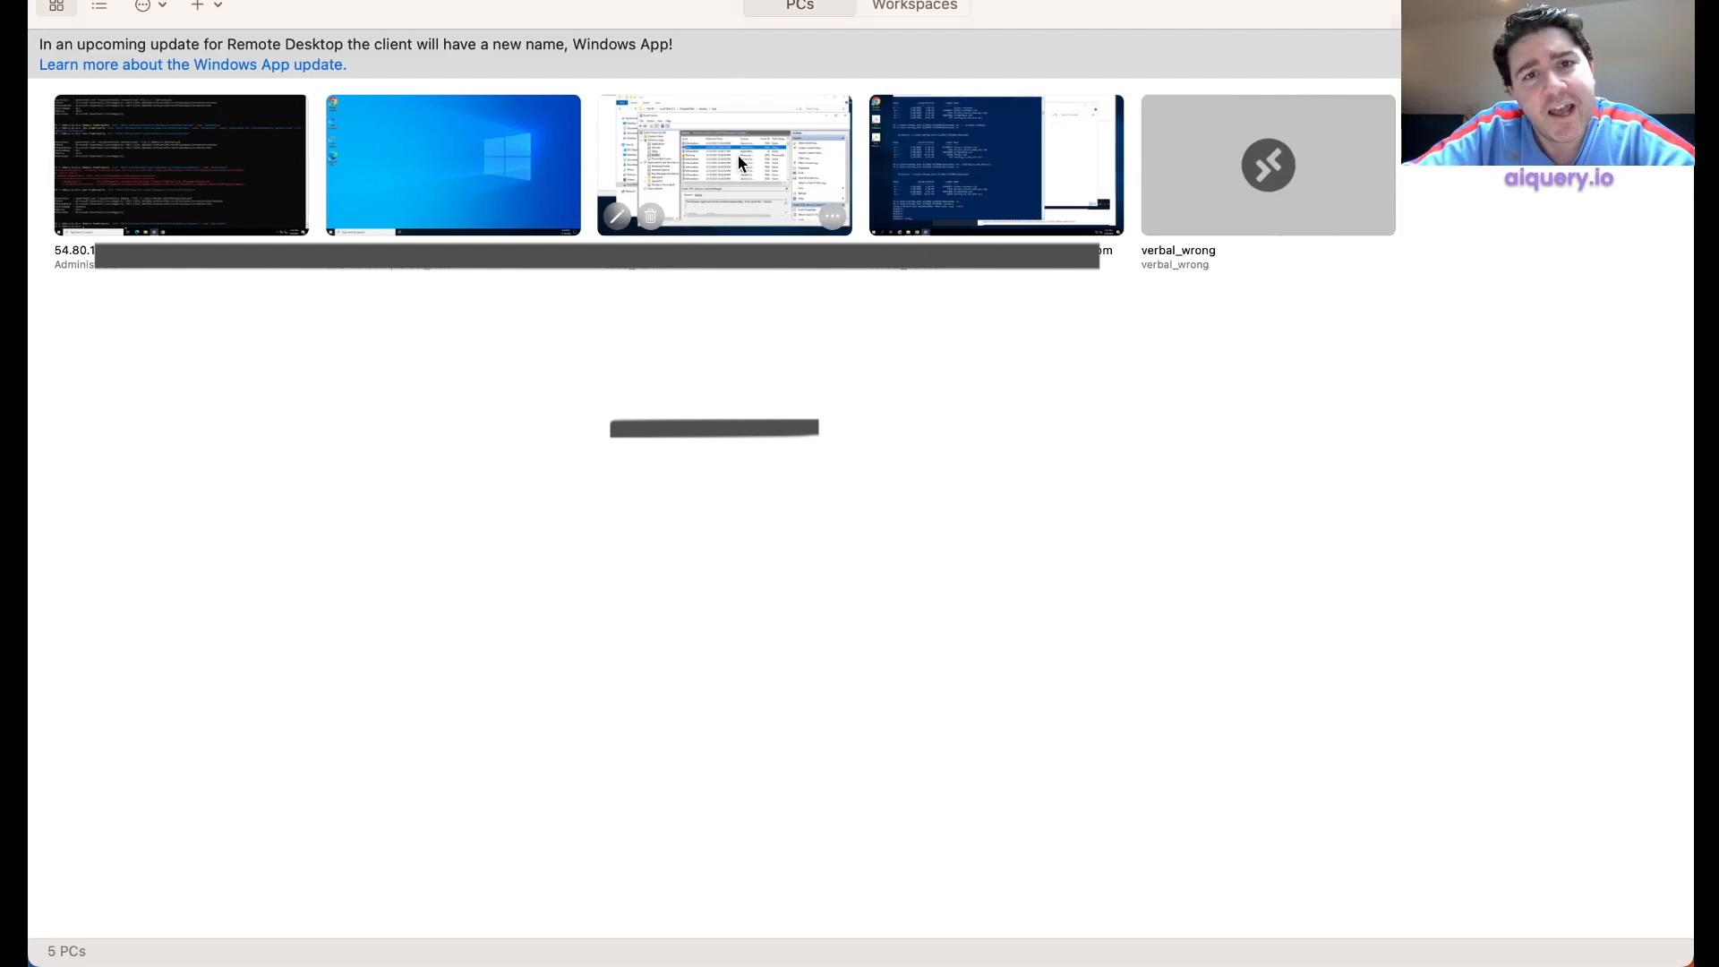
left_click(1132, 544)
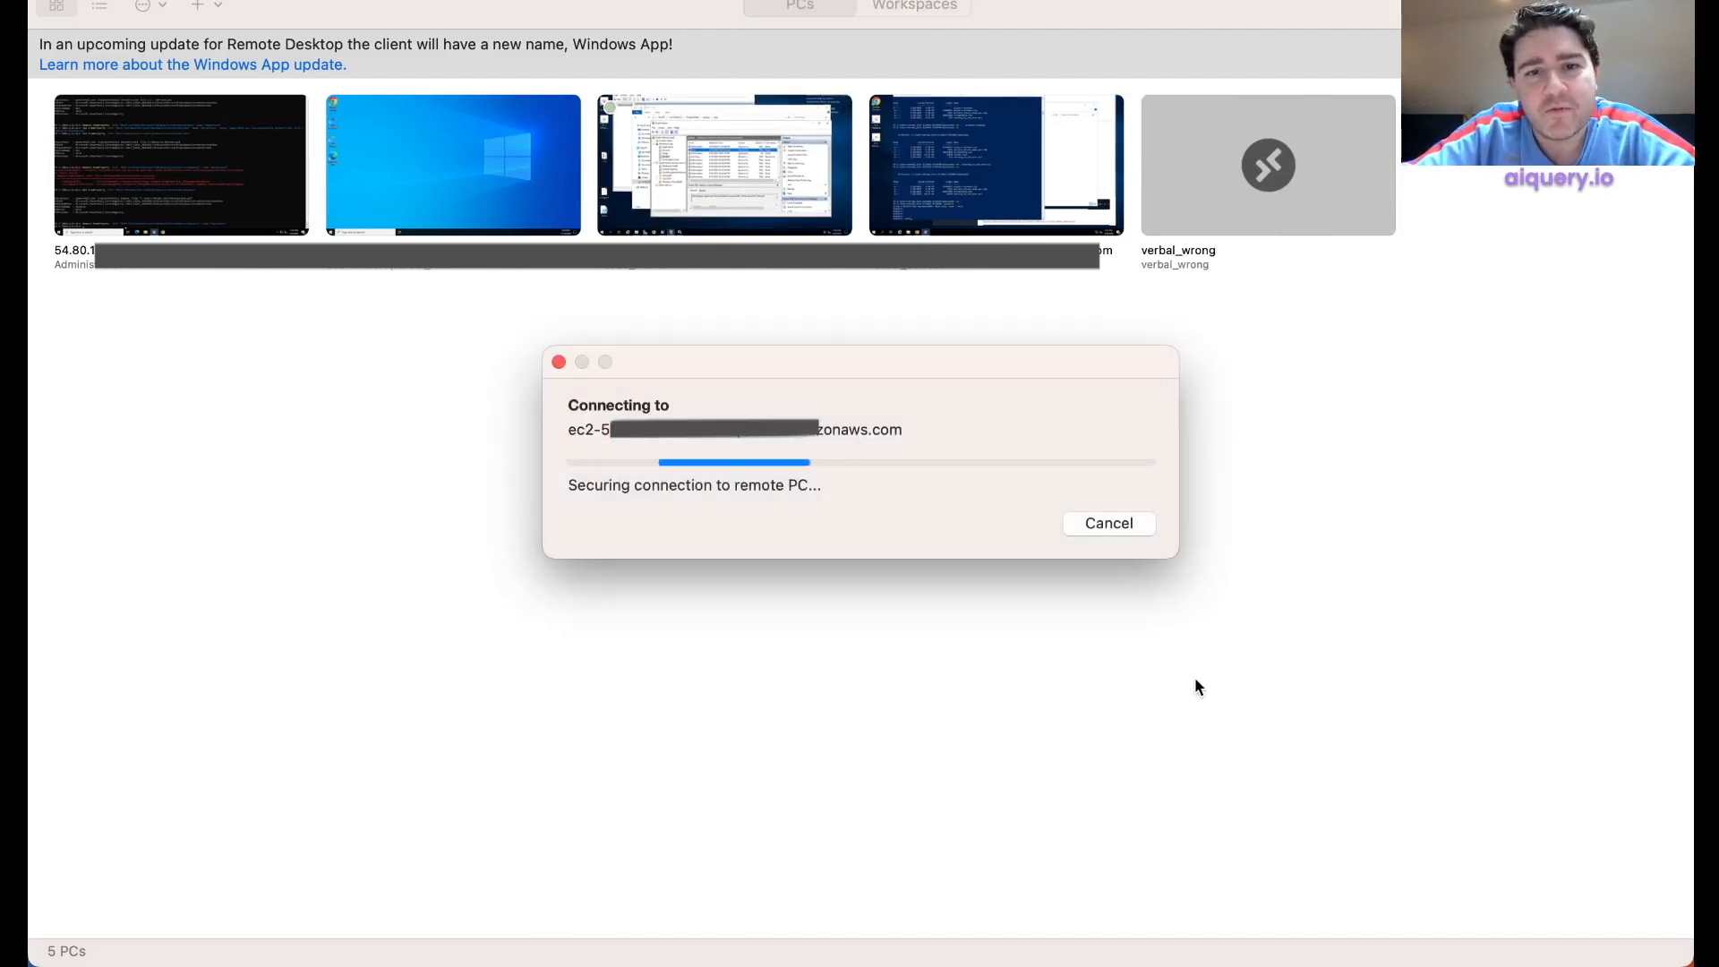